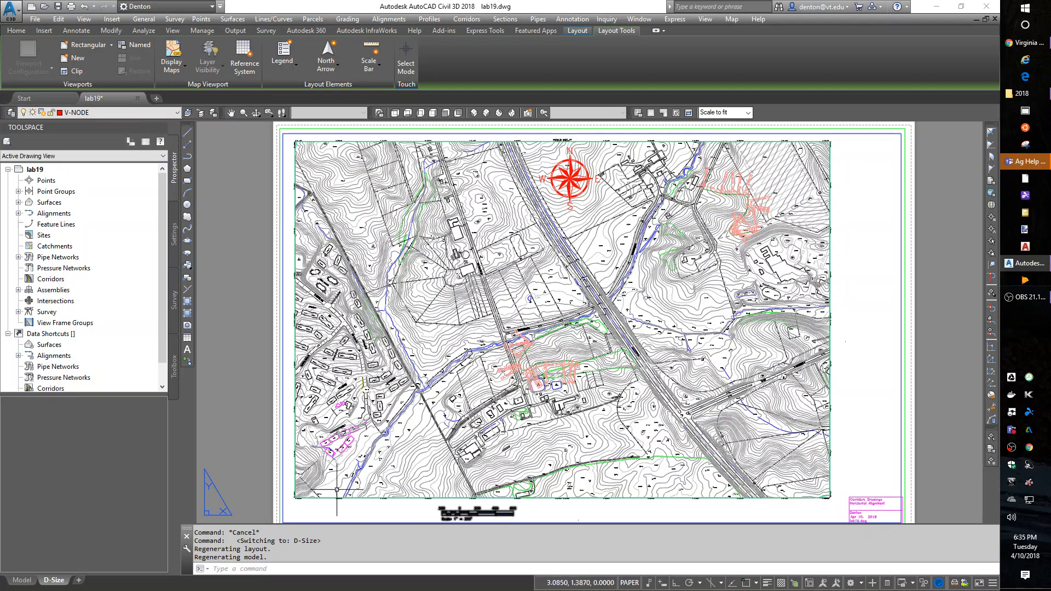
- Switch to model space and examine the road alignment's stationing and curve labels from its start to its end
{"action": "left_click", "coordinate": [22, 579]}
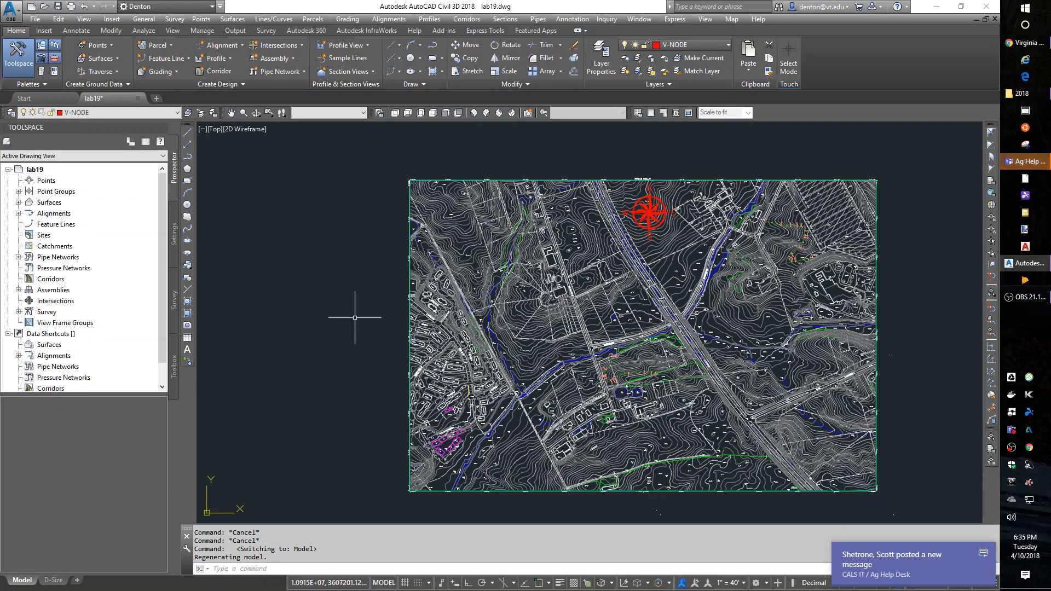
{"action": "scroll", "coordinate": [803, 246], "scroll_direction": "up", "scroll_amount": 6}
{"action": "middle_click_drag", "start_coordinate": [653, 320], "coordinate": [624, 411]}
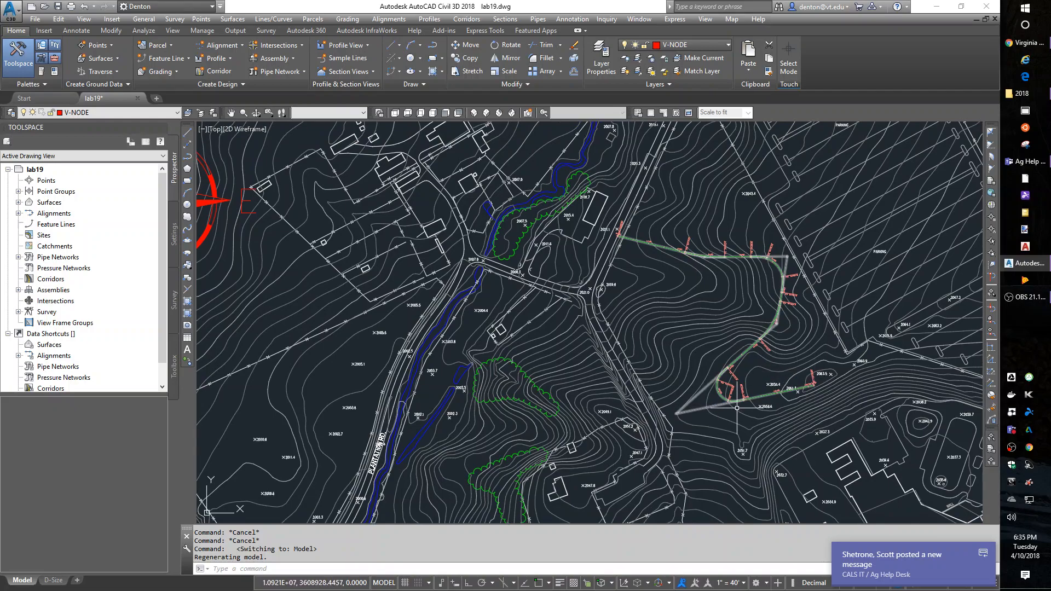
{"action": "scroll", "coordinate": [616, 228], "scroll_direction": "up", "scroll_amount": 6}
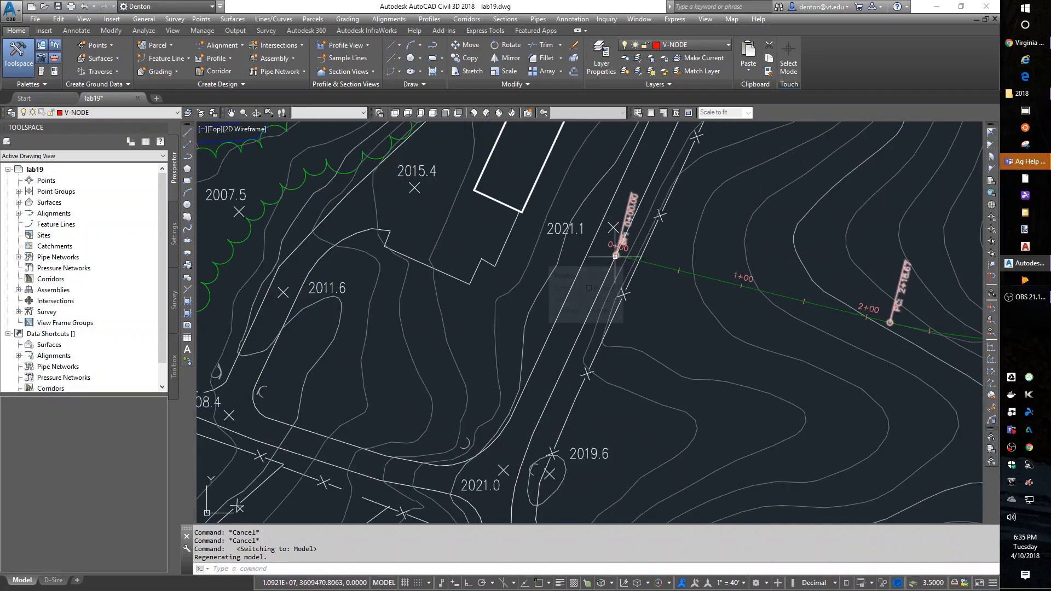
{"action": "middle_click_drag", "start_coordinate": [771, 320], "coordinate": [472, 310]}
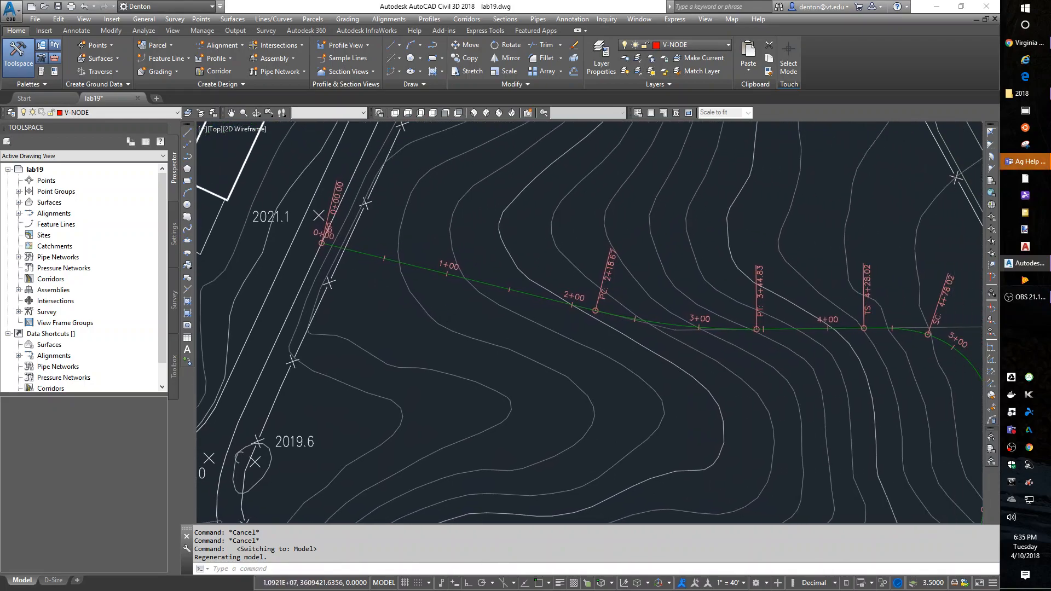
{"action": "middle_click_drag", "start_coordinate": [753, 346], "coordinate": [463, 312]}
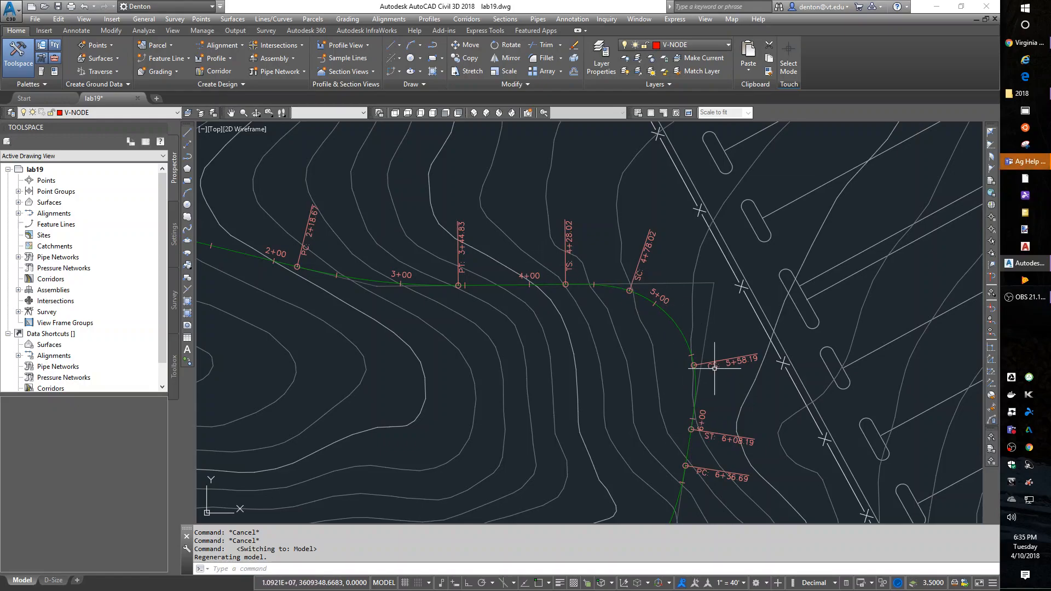
{"action": "middle_click_drag", "start_coordinate": [666, 414], "coordinate": [660, 194]}
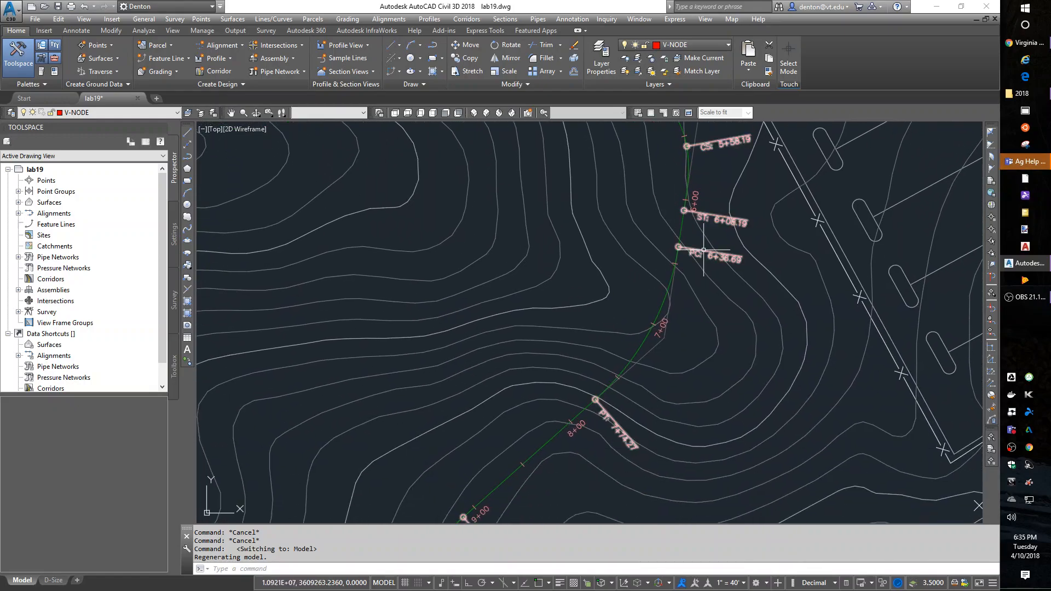
{"action": "middle_click_drag", "start_coordinate": [585, 370], "coordinate": [684, 145]}
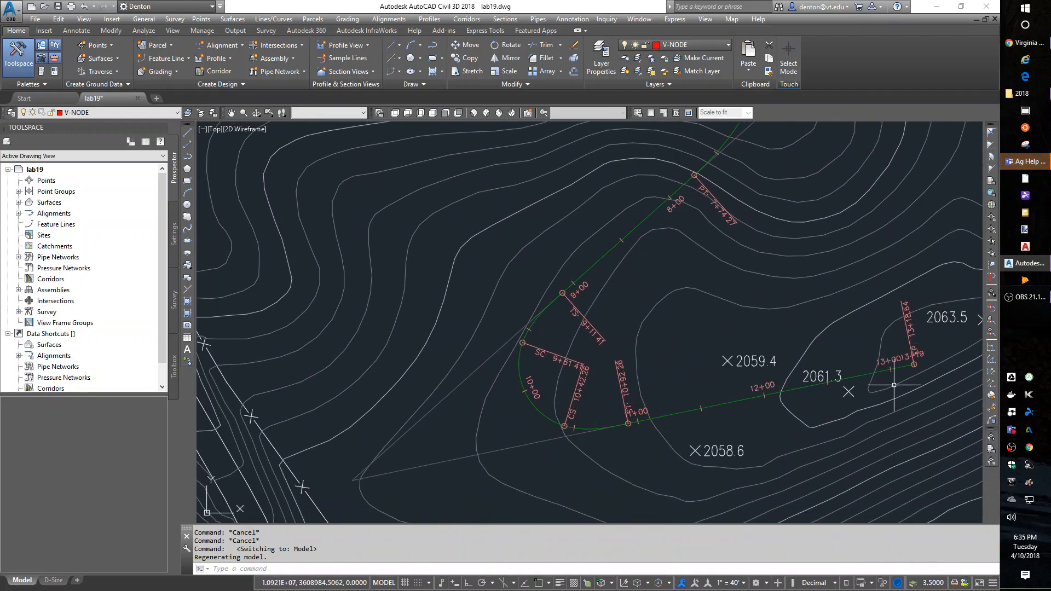
{"action": "scroll", "coordinate": [879, 393], "scroll_direction": "down", "scroll_amount": 4}
{"action": "scroll", "coordinate": [870, 417], "scroll_direction": "down", "scroll_amount": 6}
{"action": "scroll", "coordinate": [863, 386], "scroll_direction": "up", "scroll_amount": 6}
{"action": "middle_click_drag", "start_coordinate": [827, 384], "coordinate": [736, 311]}
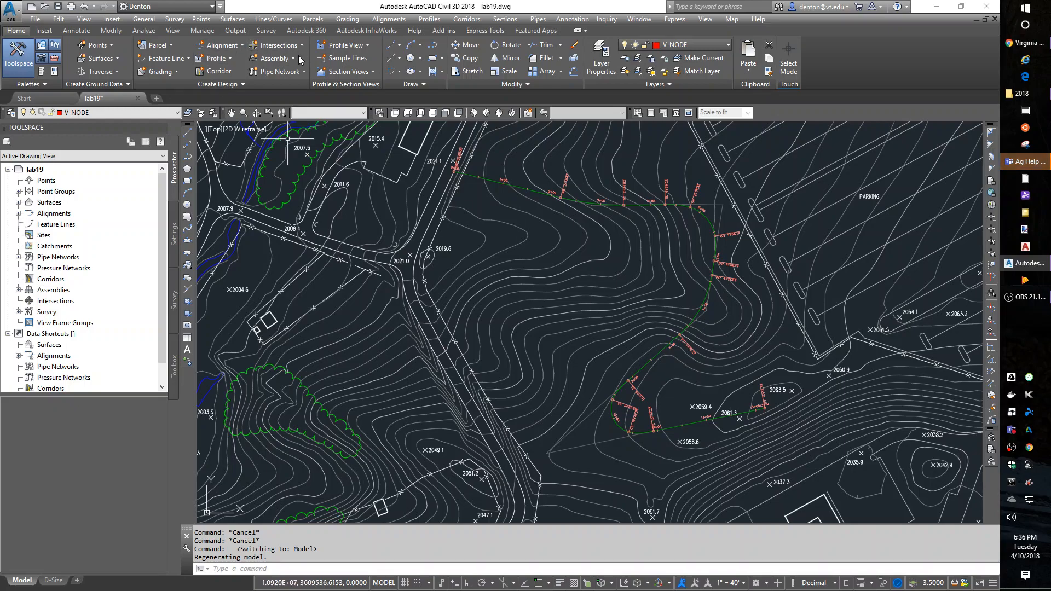
- Sample a surface profile from the eg surface along Alignment - road over the full station range, 0+00.00 to 13+18.64
{"action": "left_click", "coordinate": [217, 59]}
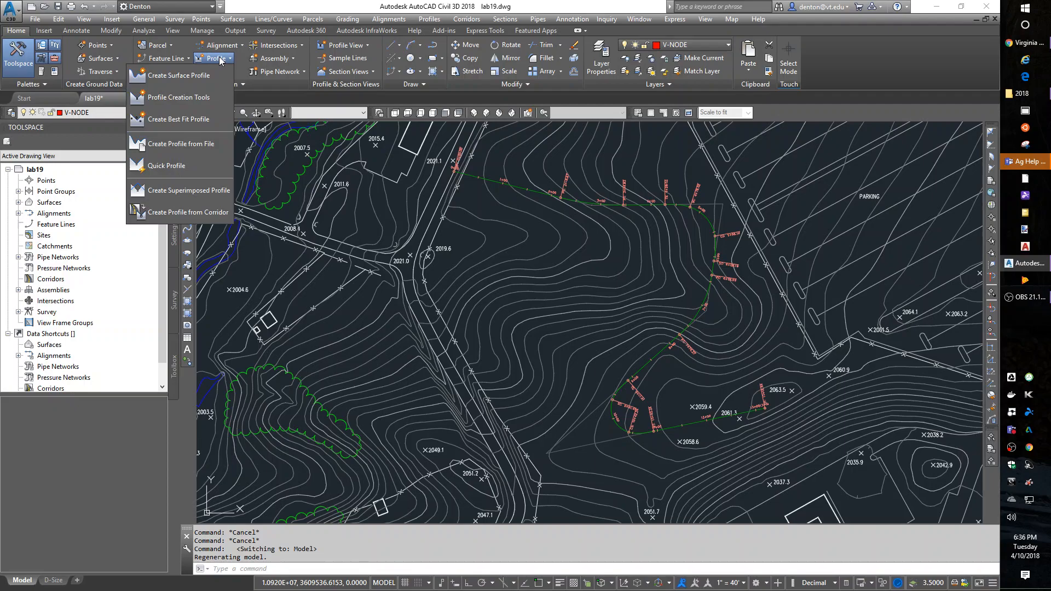
{"action": "left_click", "coordinate": [188, 76]}
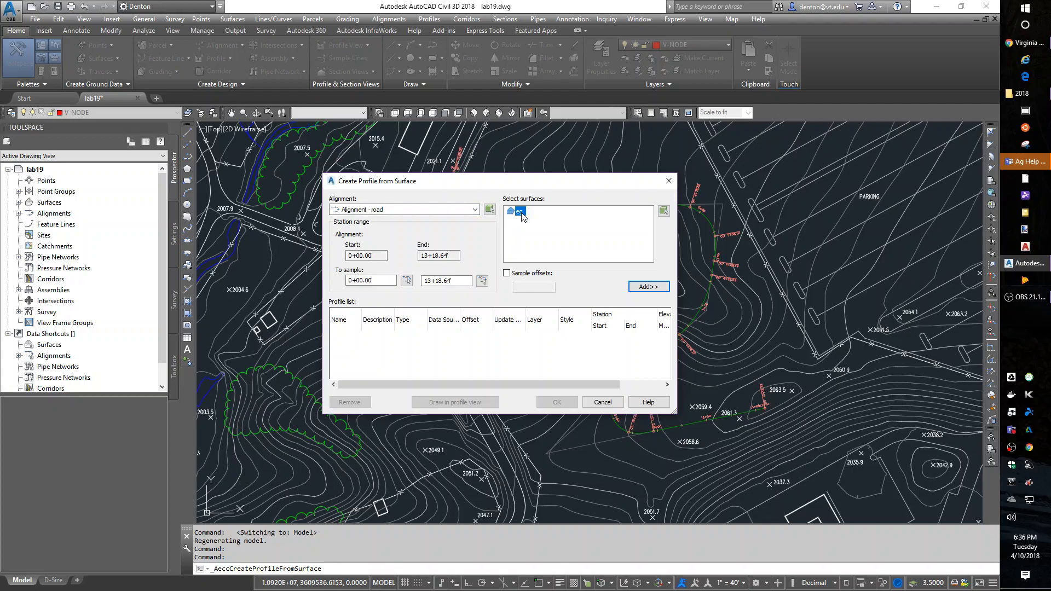
{"action": "left_click", "coordinate": [648, 287]}
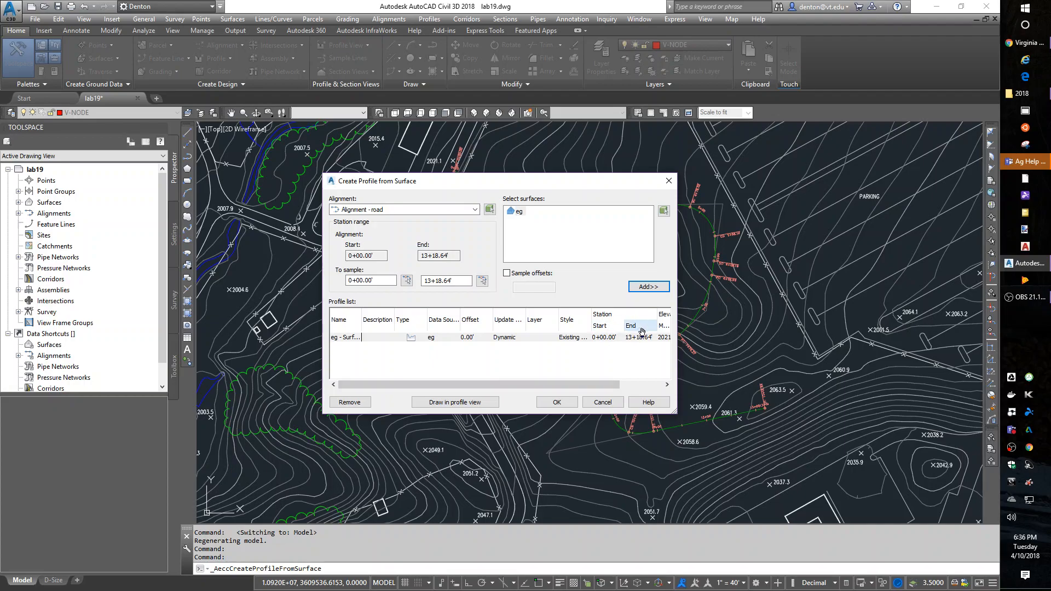
{"action": "left_click", "coordinate": [646, 364]}
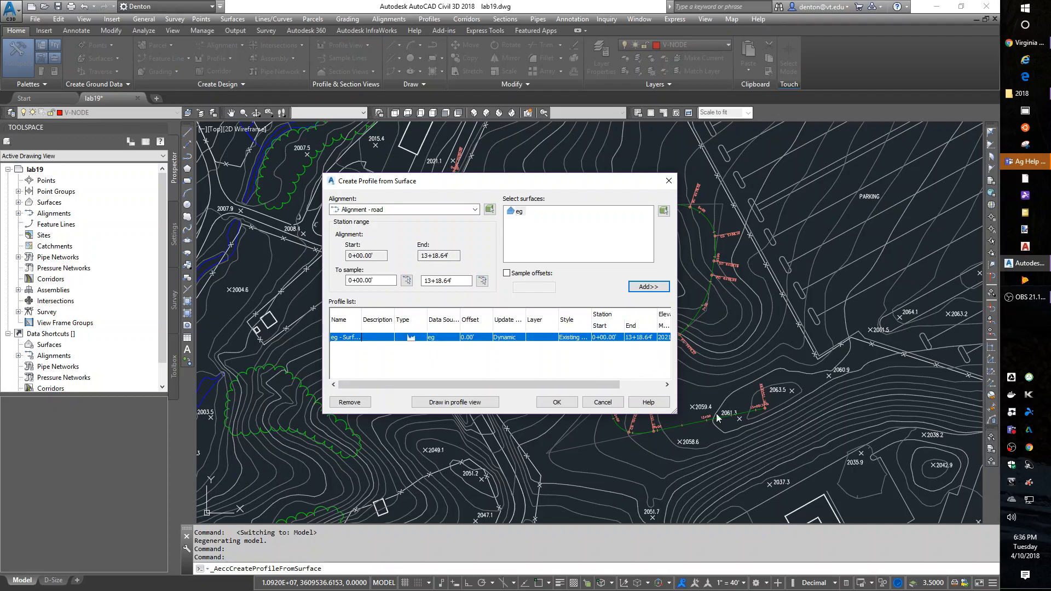
- Configure a Major Grids and HGP profile view with the name suffix "eg", automatic range and height, and the EG-FG Elevations and Stations bands
{"action": "left_click", "coordinate": [455, 402]}
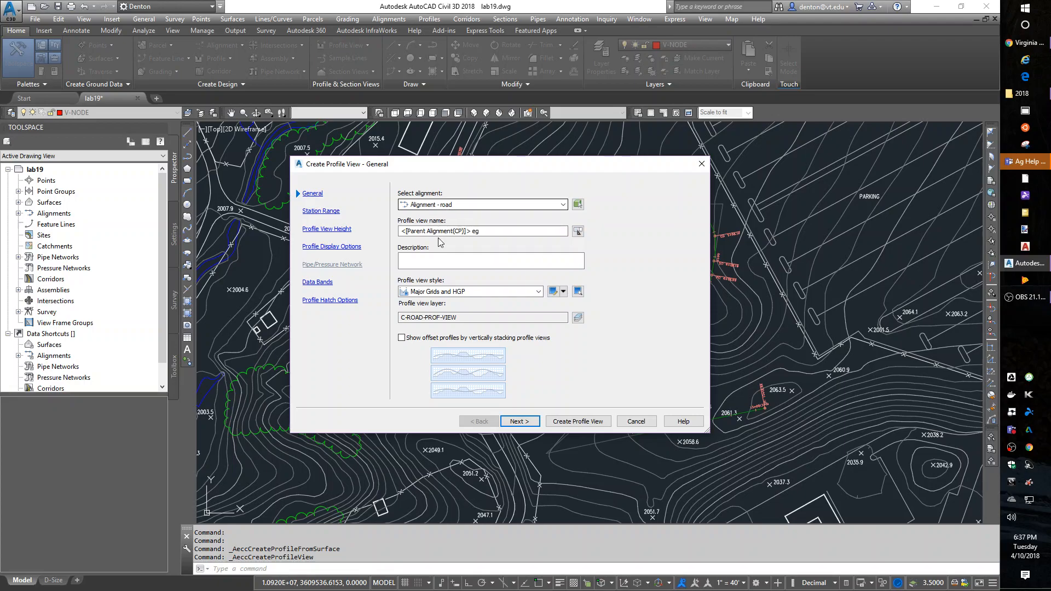
{"action": "left_click_drag", "start_coordinate": [473, 231], "coordinate": [501, 234]}
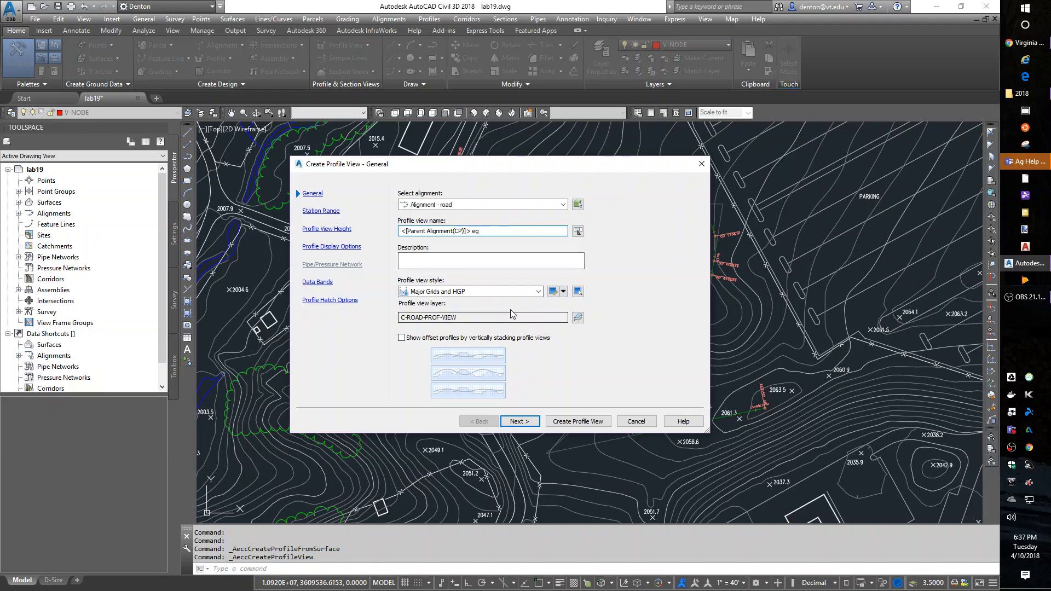
{"action": "left_click", "coordinate": [525, 422]}
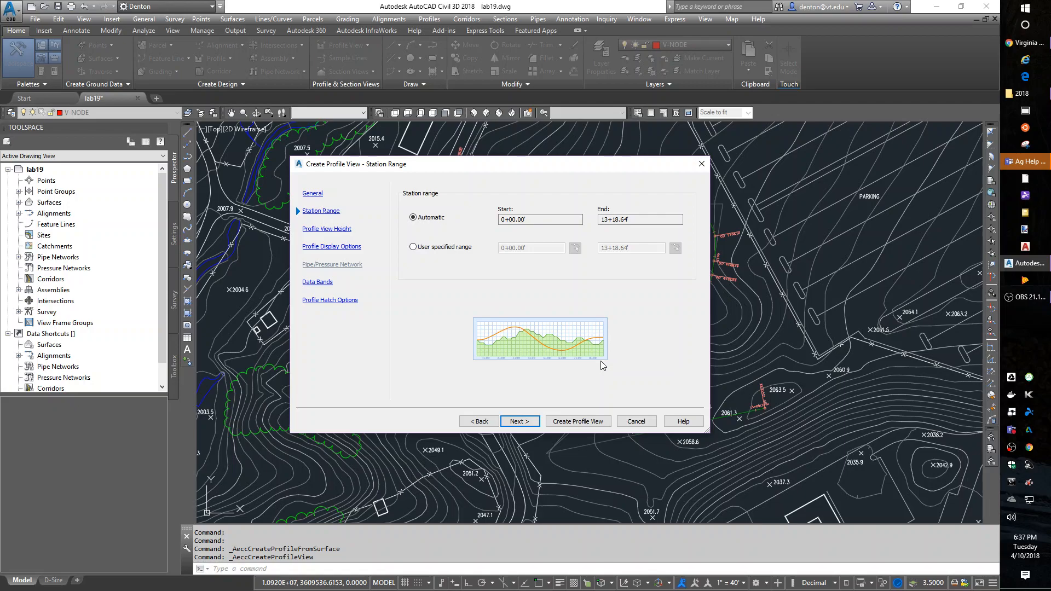
{"action": "left_click", "coordinate": [505, 220]}
{"action": "left_click", "coordinate": [520, 423]}
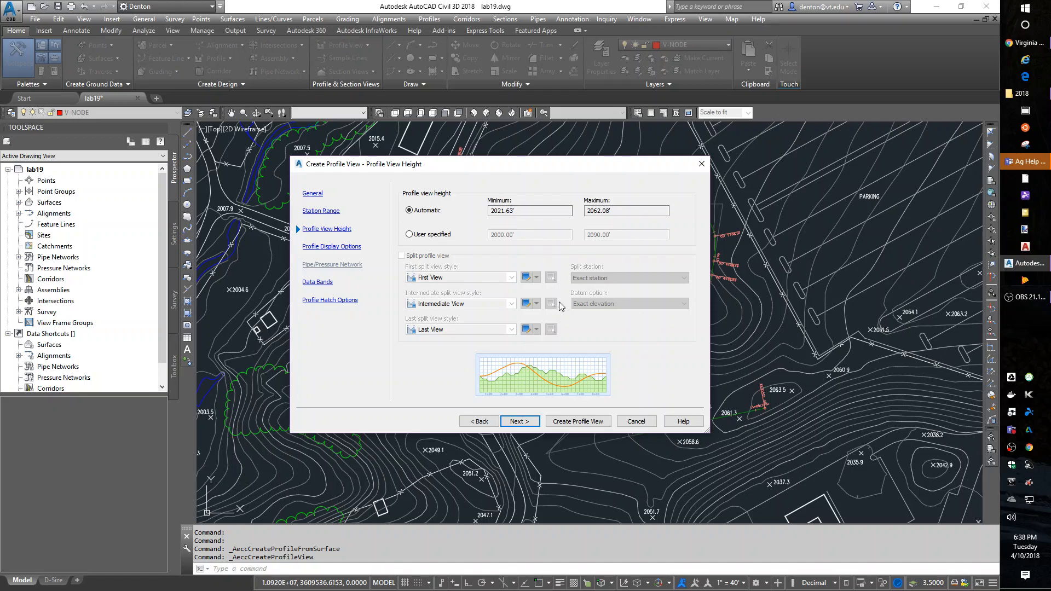
{"action": "left_click", "coordinate": [523, 421]}
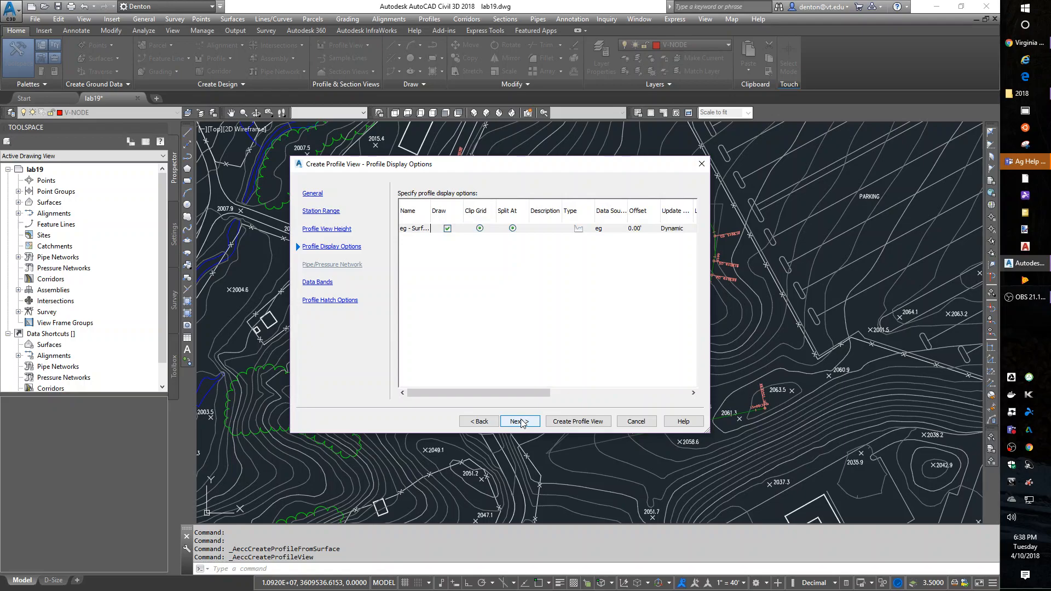
{"action": "left_click", "coordinate": [522, 421]}
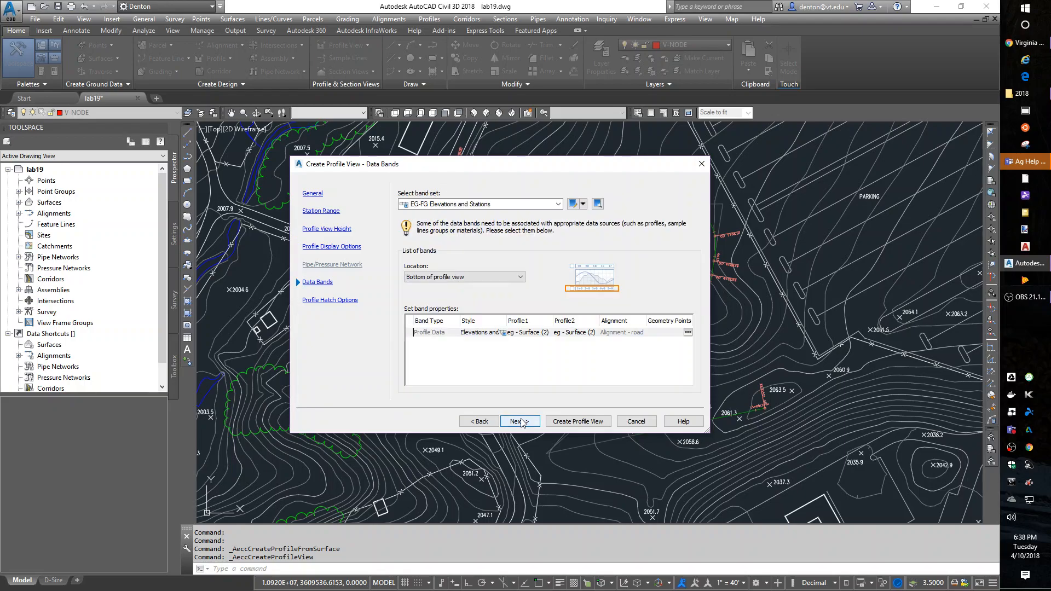
{"action": "left_click", "coordinate": [522, 421]}
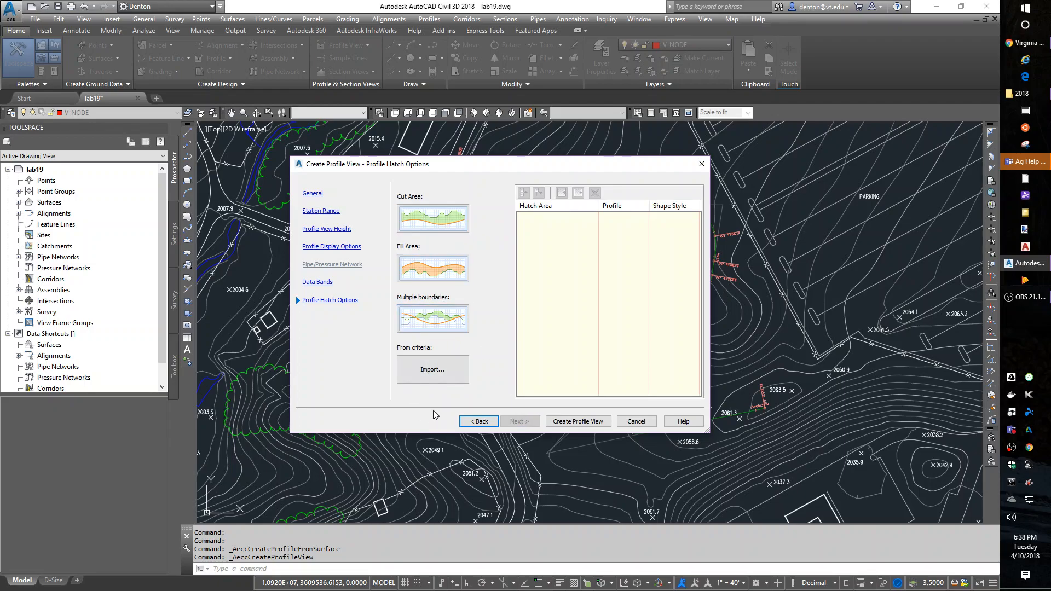
- Create the profile view and place its origin in the empty model space east of the map
{"action": "left_click", "coordinate": [578, 421]}
{"action": "scroll", "coordinate": [630, 405], "scroll_direction": "down", "scroll_amount": 5}
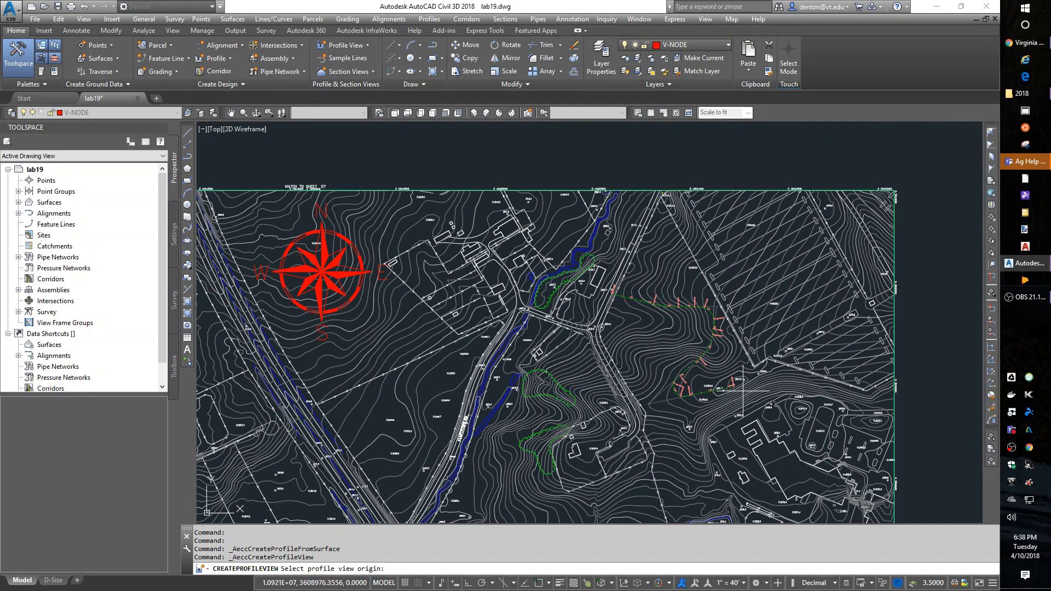
{"action": "scroll", "coordinate": [786, 360], "scroll_direction": "down", "scroll_amount": 2}
{"action": "middle_click_drag", "start_coordinate": [786, 360], "coordinate": [568, 325]}
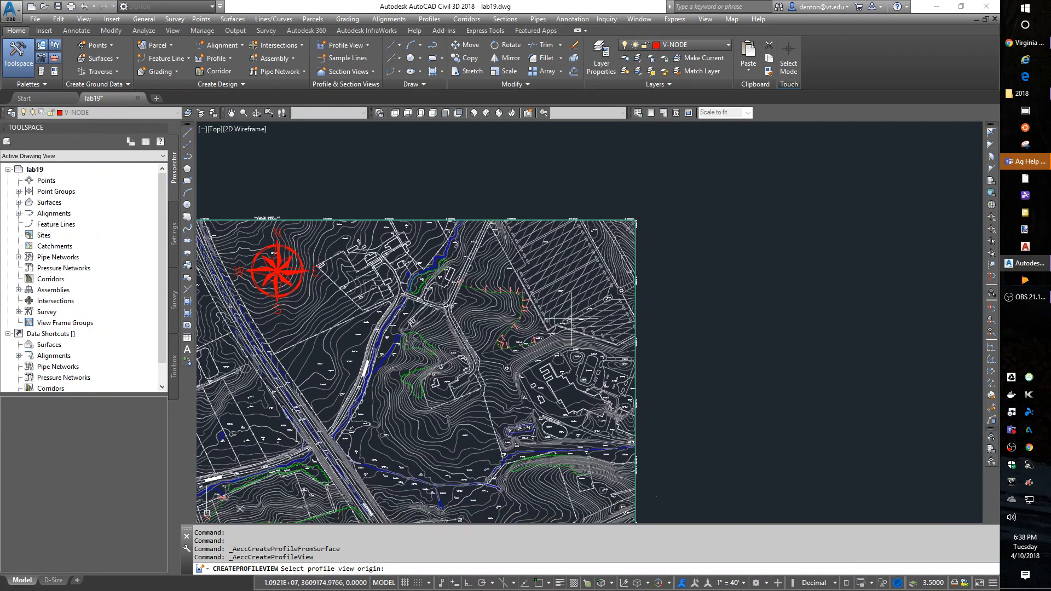
{"action": "left_click", "coordinate": [724, 299]}
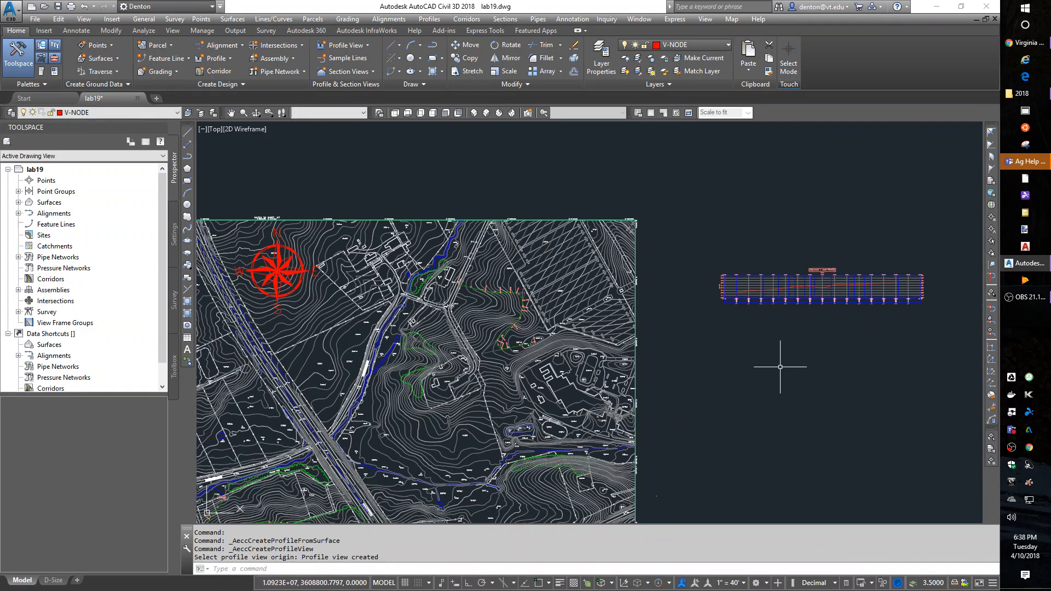
- Show the drawing's list of profile view styles in the Toolspace settings
{"action": "scroll", "coordinate": [751, 304], "scroll_direction": "up", "scroll_amount": 4}
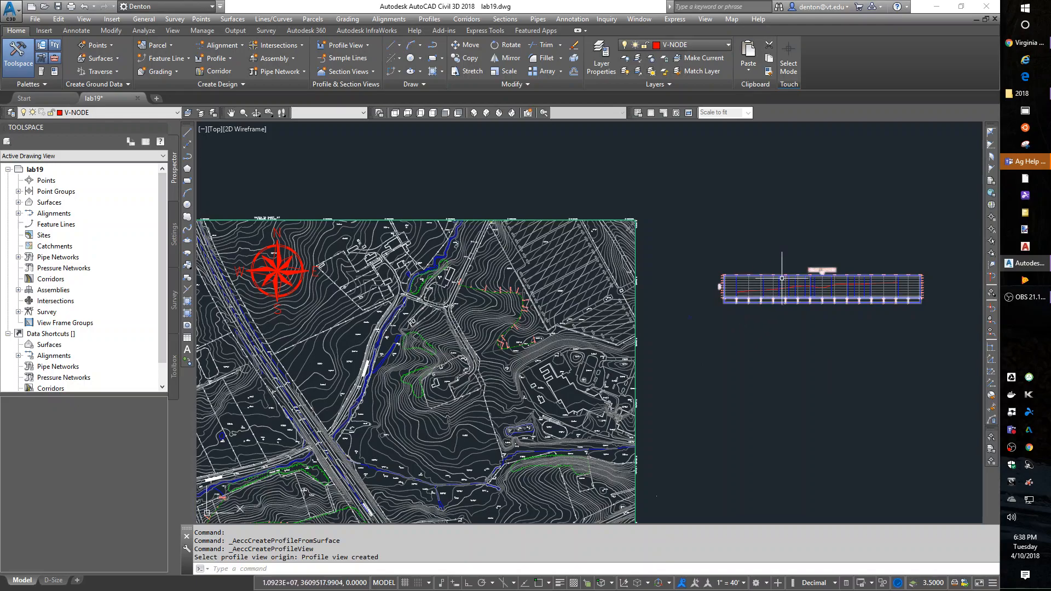
{"action": "middle_click_drag", "start_coordinate": [712, 366], "coordinate": [526, 363]}
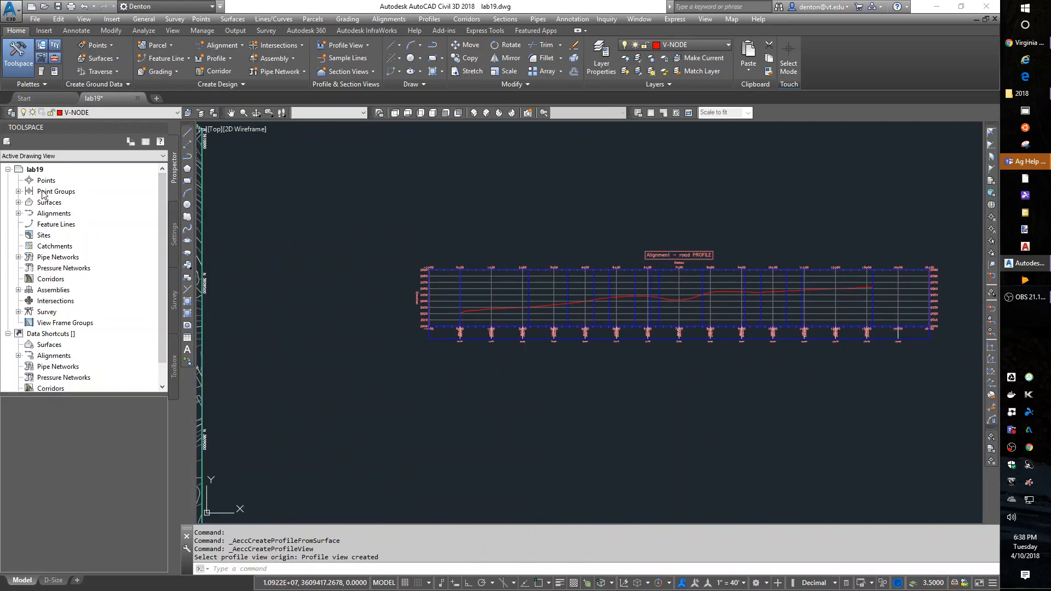
{"action": "left_click", "coordinate": [174, 235]}
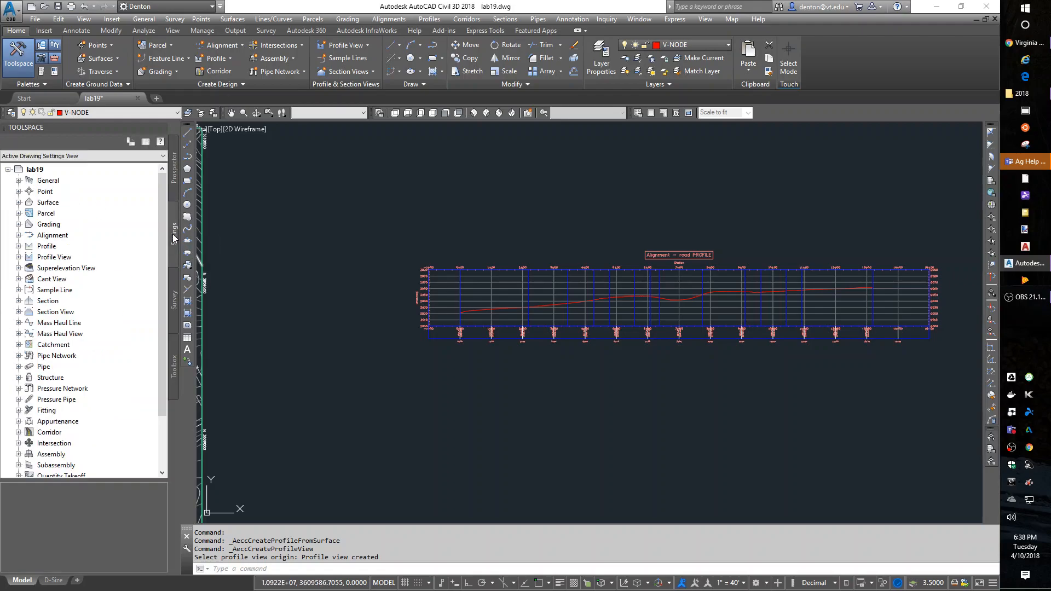
{"action": "left_click", "coordinate": [18, 257]}
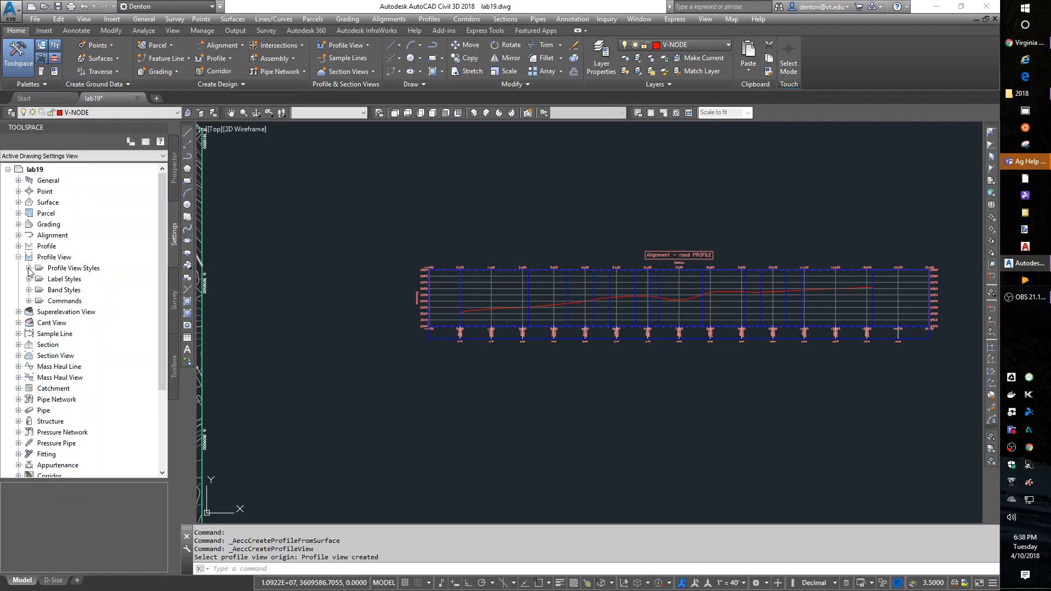
{"action": "left_click", "coordinate": [28, 268]}
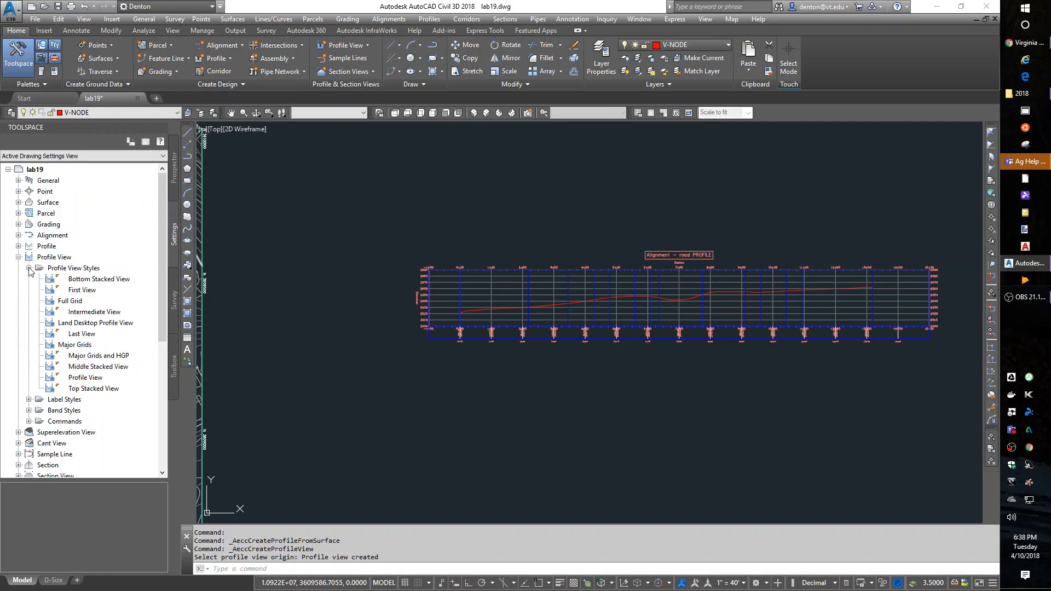
- Set the vertical exaggeration of the Major Grids and HGP profile view style to 10
{"action": "right_click", "coordinate": [106, 357]}
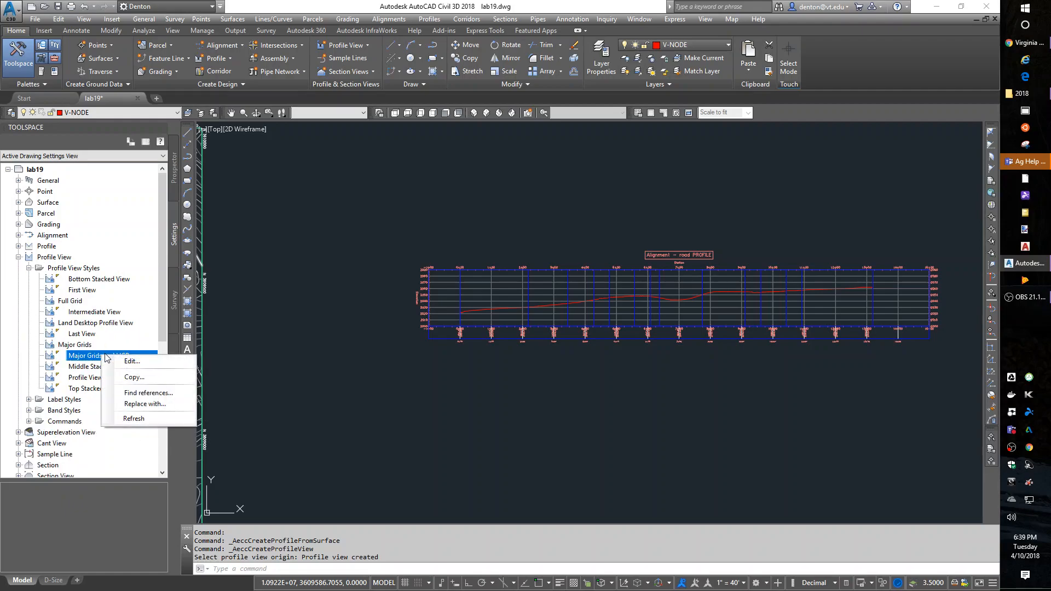
{"action": "left_click", "coordinate": [141, 361]}
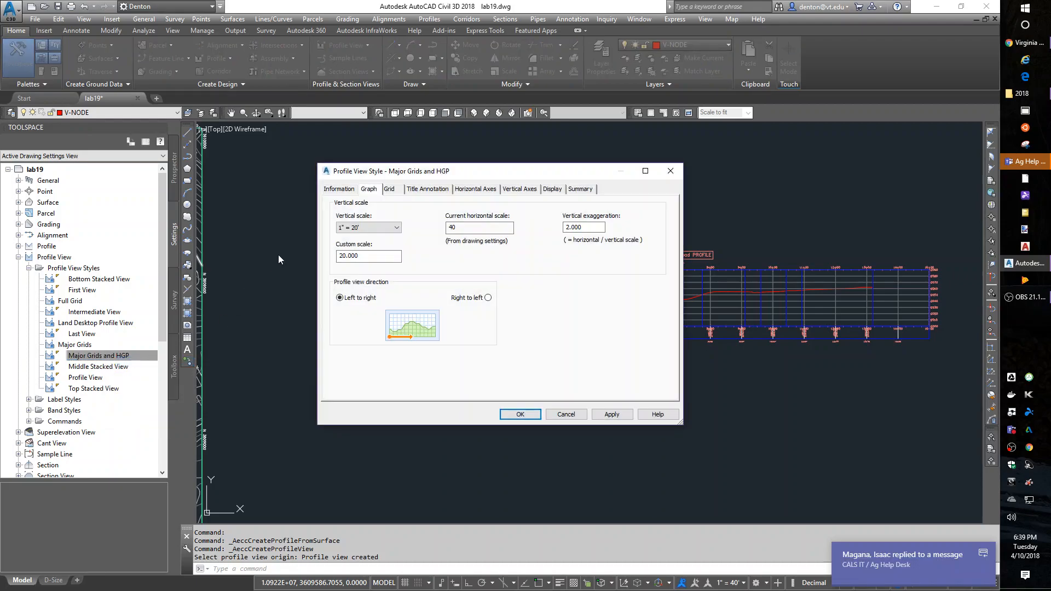
{"action": "double_click", "coordinate": [599, 227]}
{"action": "left_click", "coordinate": [520, 415]}
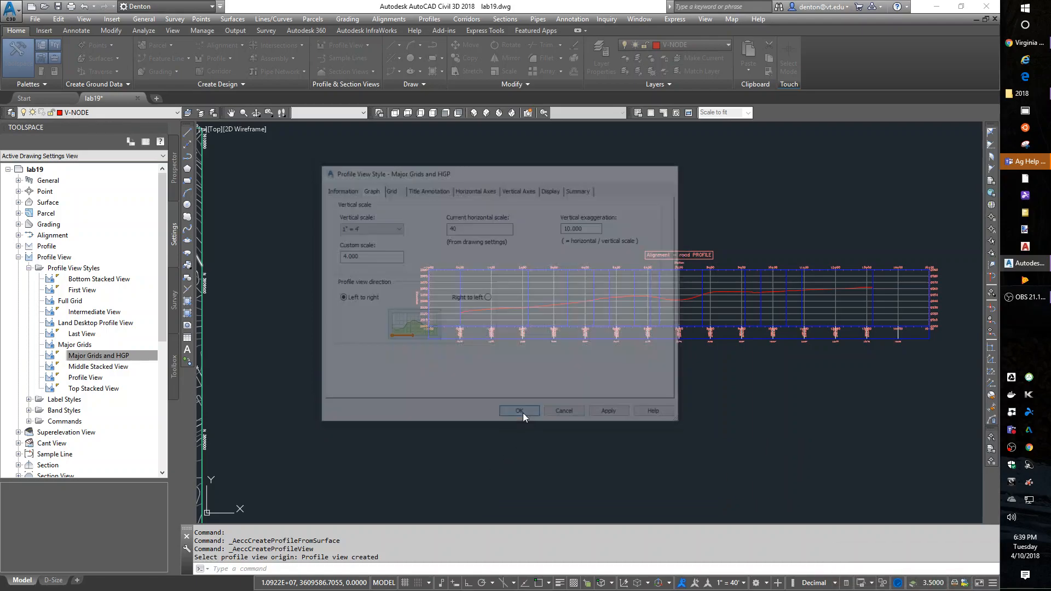
{"action": "mouse_move", "coordinate": [554, 347]}
{"action": "middle_mouse_down"}
{"action": "mouse_move", "coordinate": [519, 508]}
{"action": "mouse_move", "coordinate": [519, 498]}
{"action": "middle_mouse_up"}
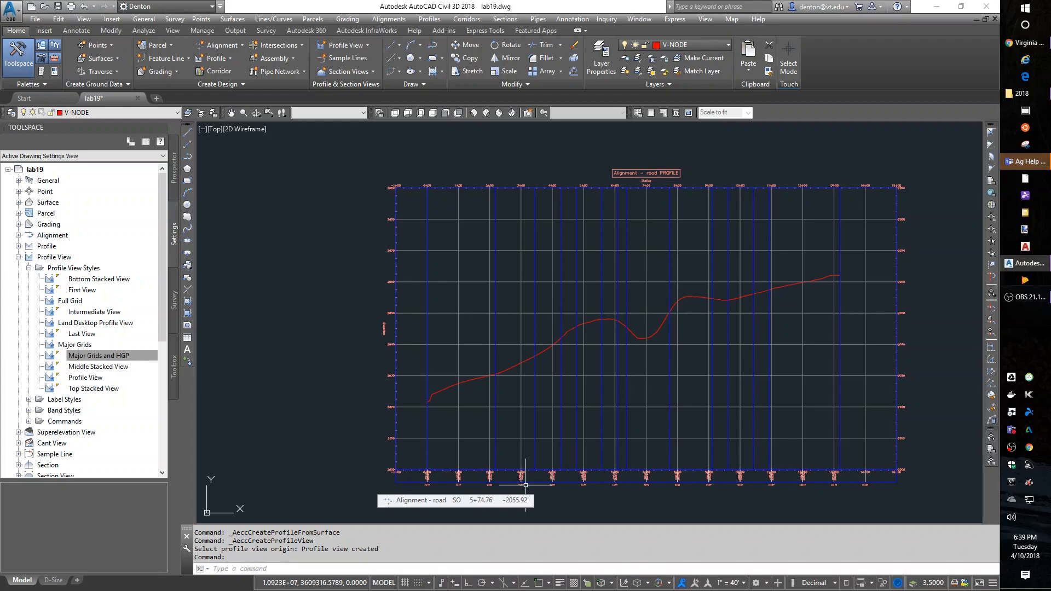
- Reduce the vertical exaggeration of the Major Grids and HGP profile view style to flatten the road profile
{"action": "right_click", "coordinate": [106, 359]}
{"action": "left_click", "coordinate": [158, 356]}
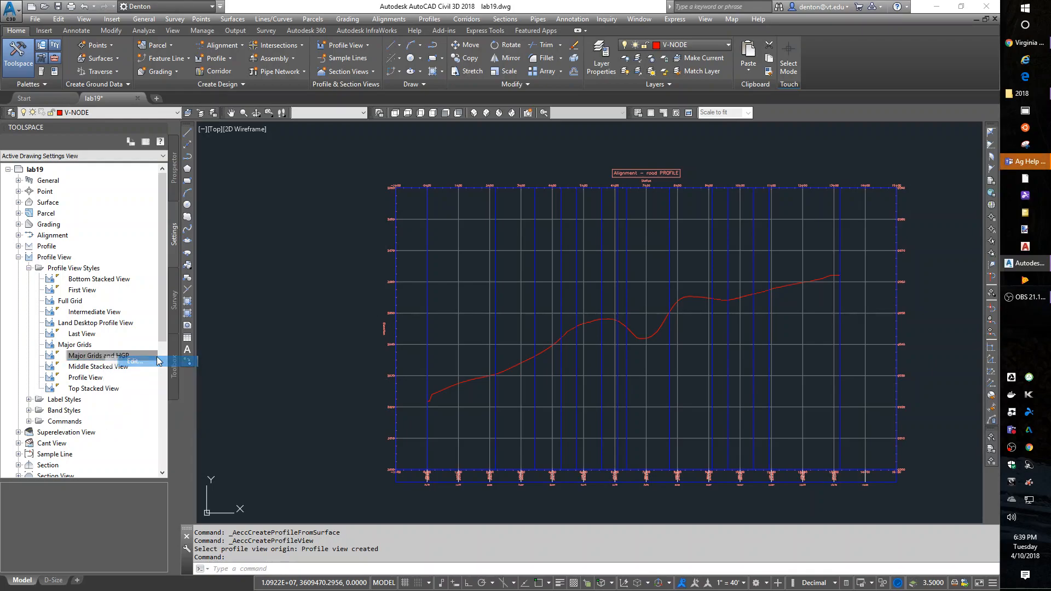
{"action": "double_click", "coordinate": [599, 226]}
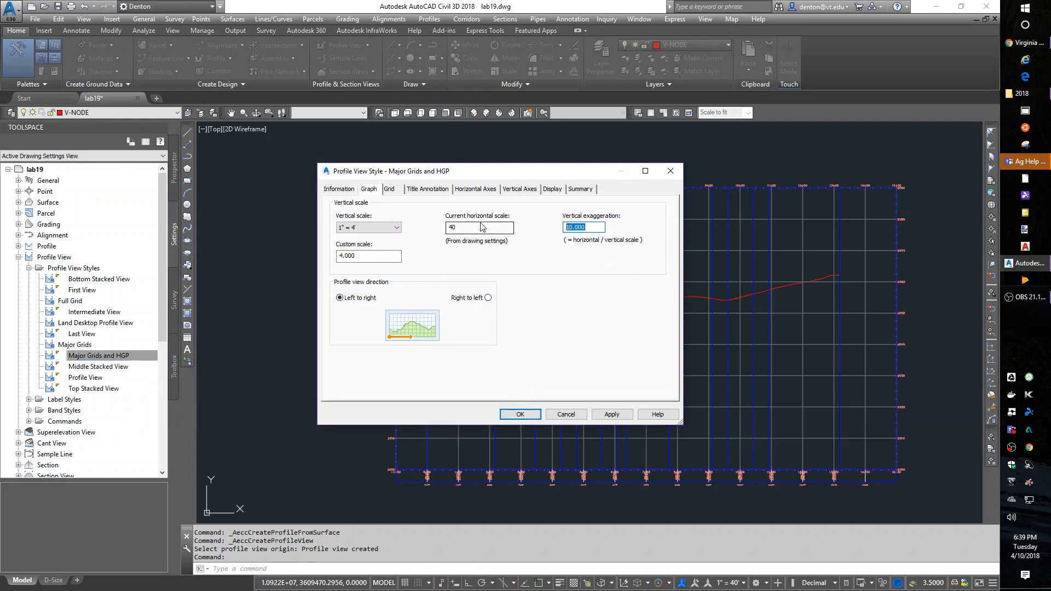
{"action": "left_click", "coordinate": [519, 414]}
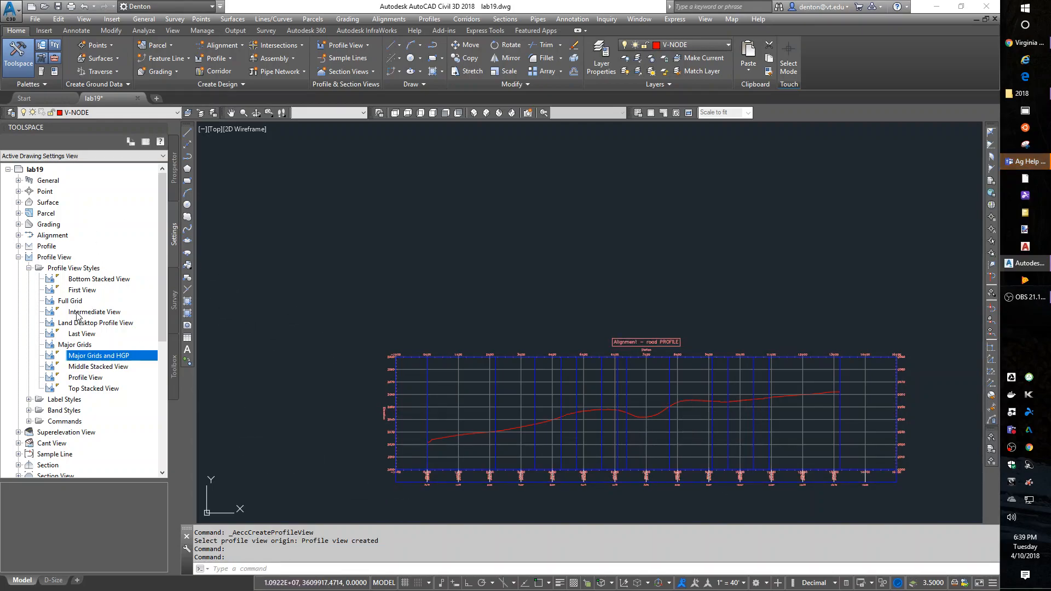
- Halve the vertical exaggeration of the Major Grids and HGP profile view style to flatten the profile view further
{"action": "right_click", "coordinate": [104, 361]}
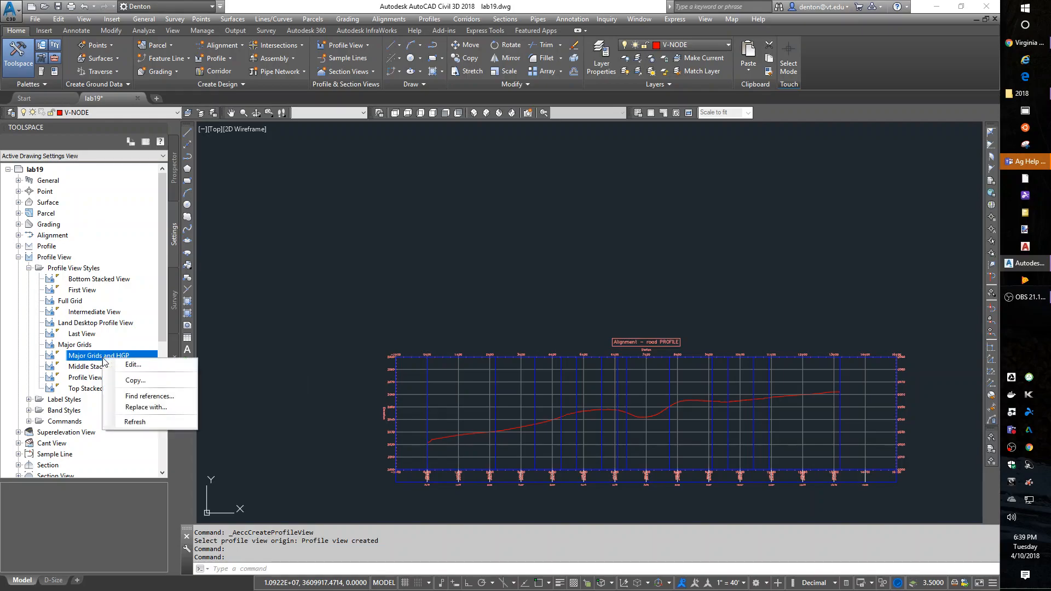
{"action": "left_click", "coordinate": [133, 364]}
{"action": "double_click", "coordinate": [572, 226]}
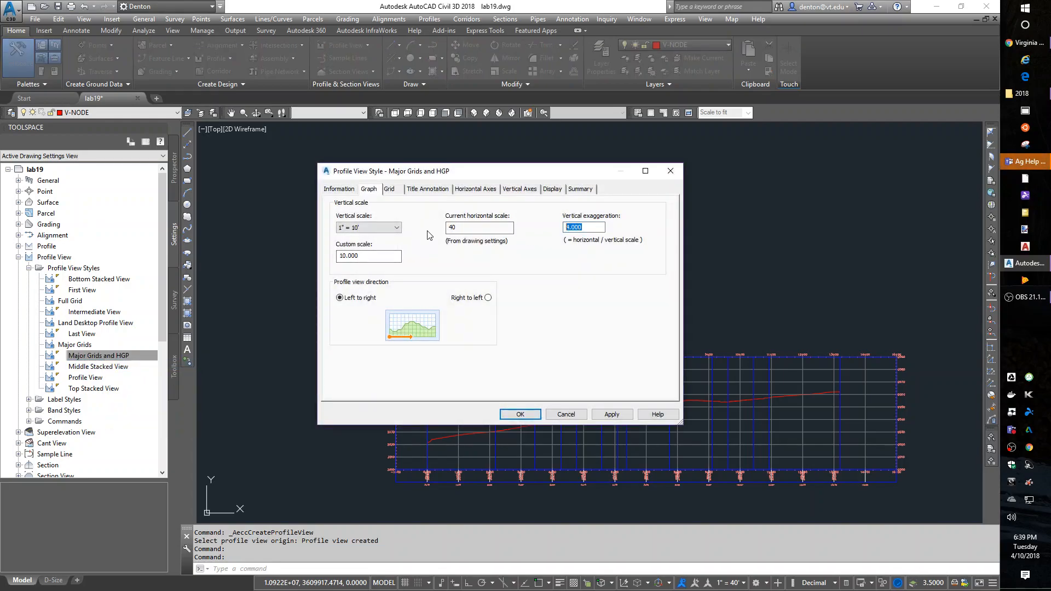
{"action": "left_click", "coordinate": [520, 414]}
- Examine the flattened road profile view, checking its elevation and station grid and the ground line along its length
{"action": "scroll", "coordinate": [393, 493], "scroll_direction": "up", "scroll_amount": 6}
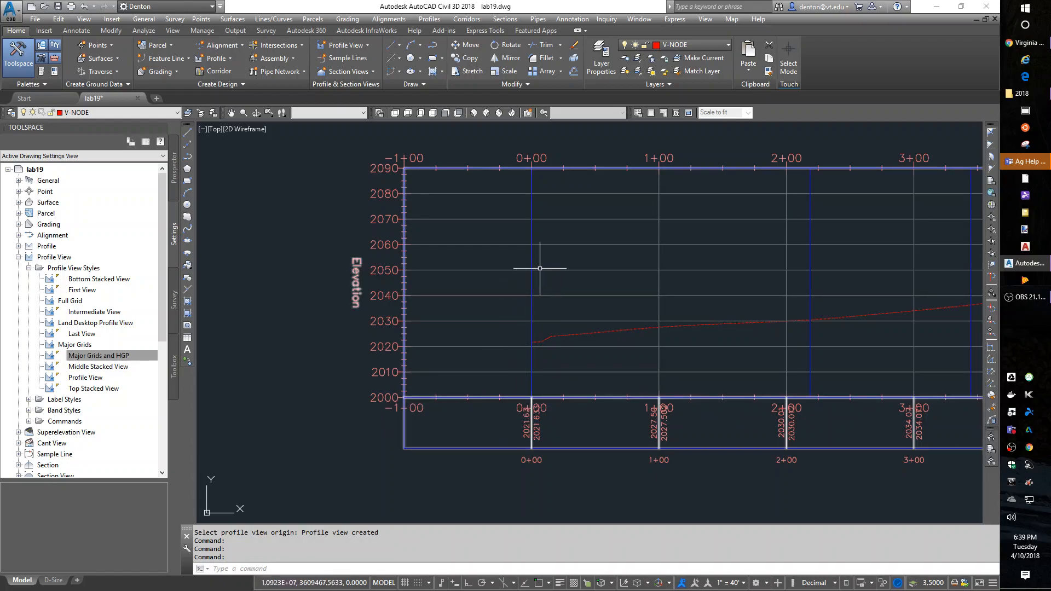
{"action": "scroll", "coordinate": [617, 429], "scroll_direction": "down", "scroll_amount": 2}
{"action": "mouse_move", "coordinate": [612, 394]}
{"action": "middle_mouse_down"}
{"action": "mouse_move", "coordinate": [467, 383]}
{"action": "mouse_move", "coordinate": [462, 359]}
{"action": "middle_mouse_up"}
{"action": "scroll", "coordinate": [461, 360], "scroll_direction": "down", "scroll_amount": 3}
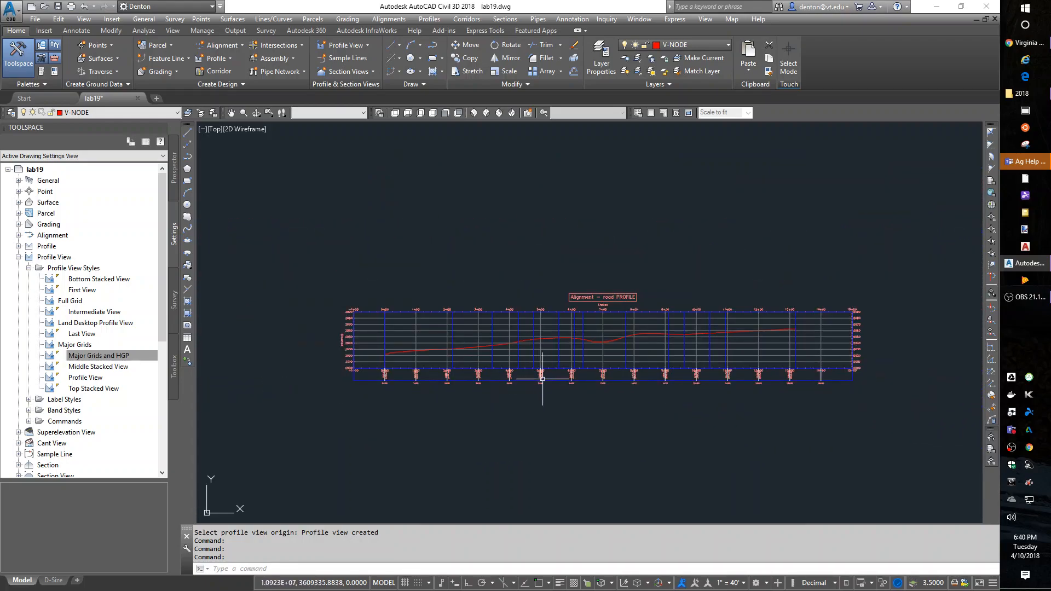
{"action": "scroll", "coordinate": [424, 345], "scroll_direction": "up", "scroll_amount": 1}
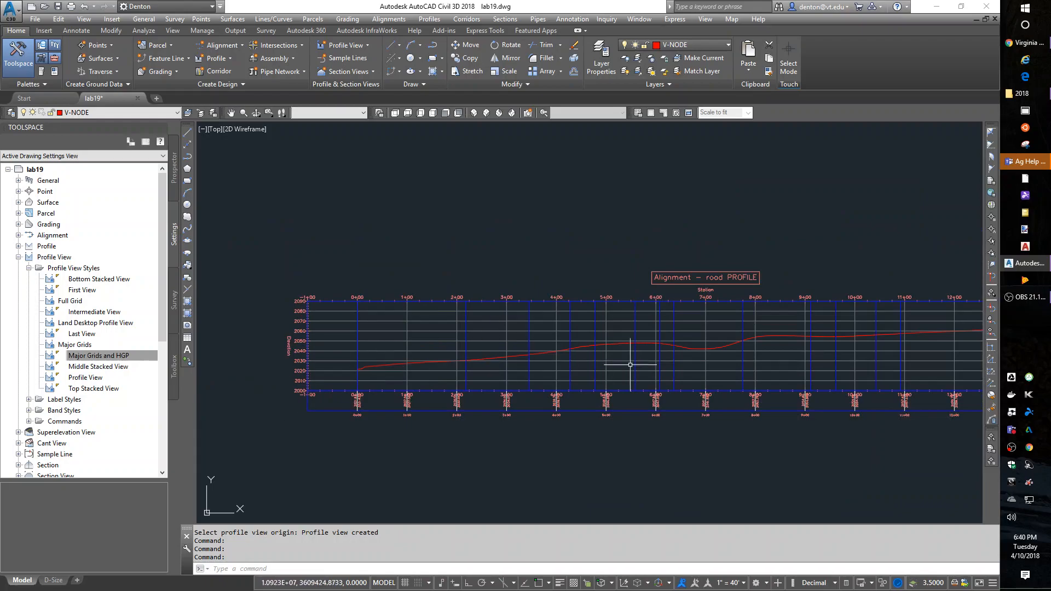
{"action": "middle_click_drag", "start_coordinate": [762, 357], "coordinate": [720, 359]}
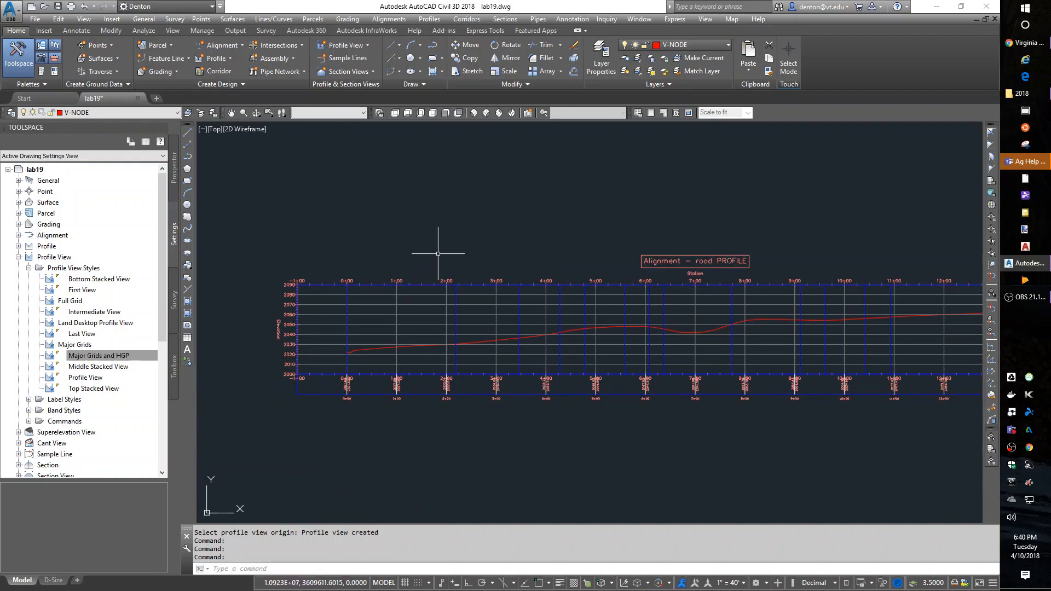
{"action": "middle_click_drag", "start_coordinate": [729, 196], "coordinate": [650, 165]}
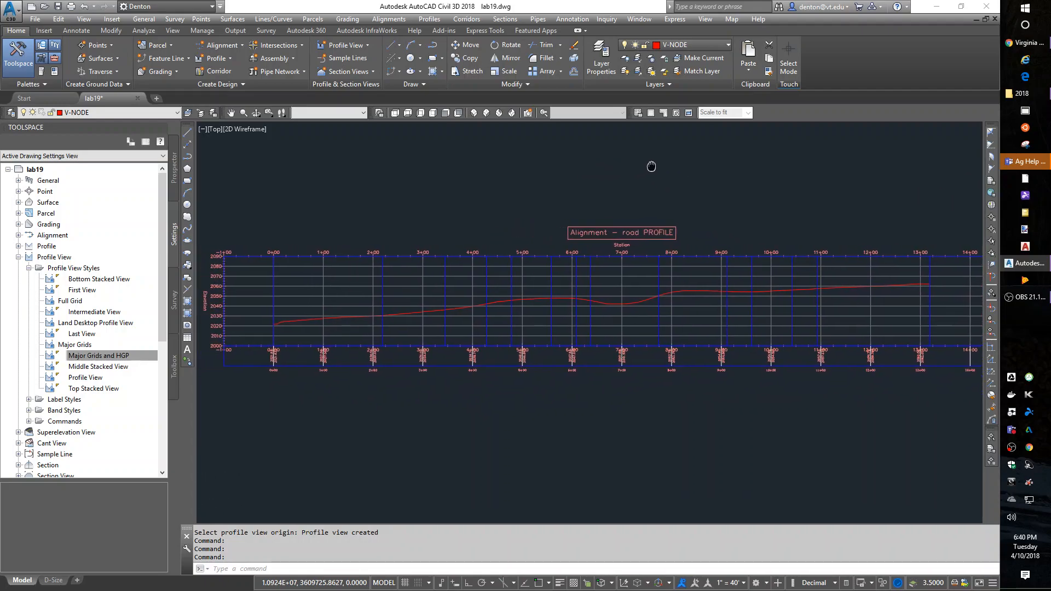
- Create a layout profile in the road profile view, naming it Design road after the profile type, with the Design Profile style and Complete Label Set
{"action": "left_click", "coordinate": [214, 58]}
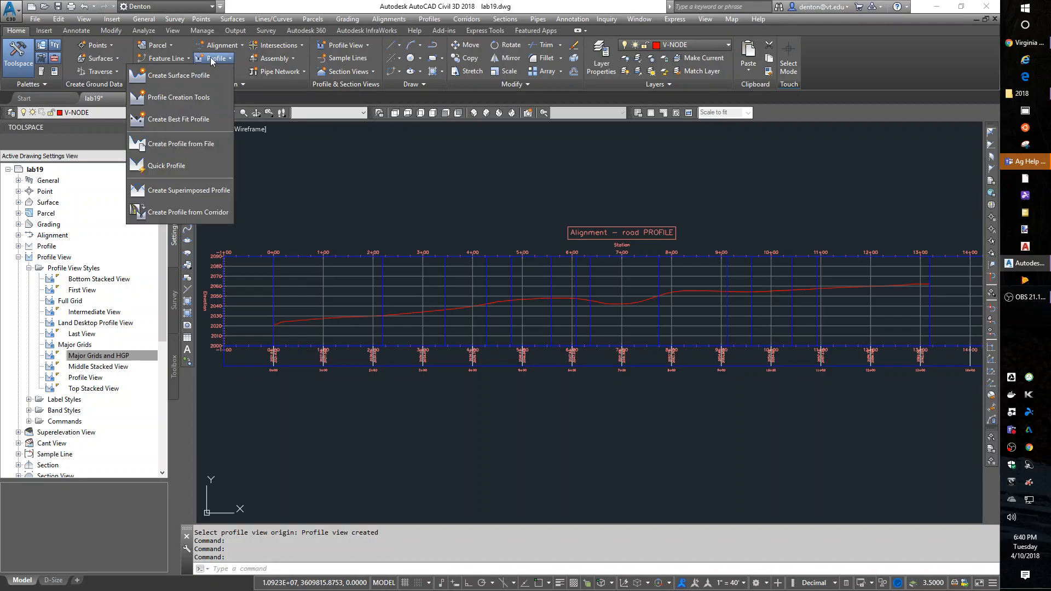
{"action": "left_click", "coordinate": [175, 102]}
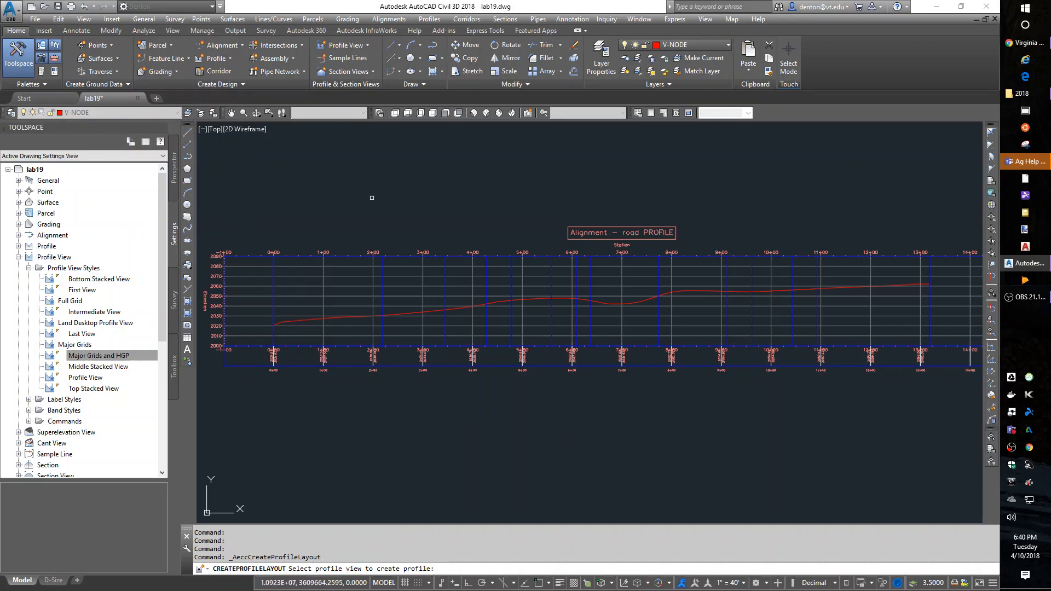
{"action": "left_click", "coordinate": [408, 280]}
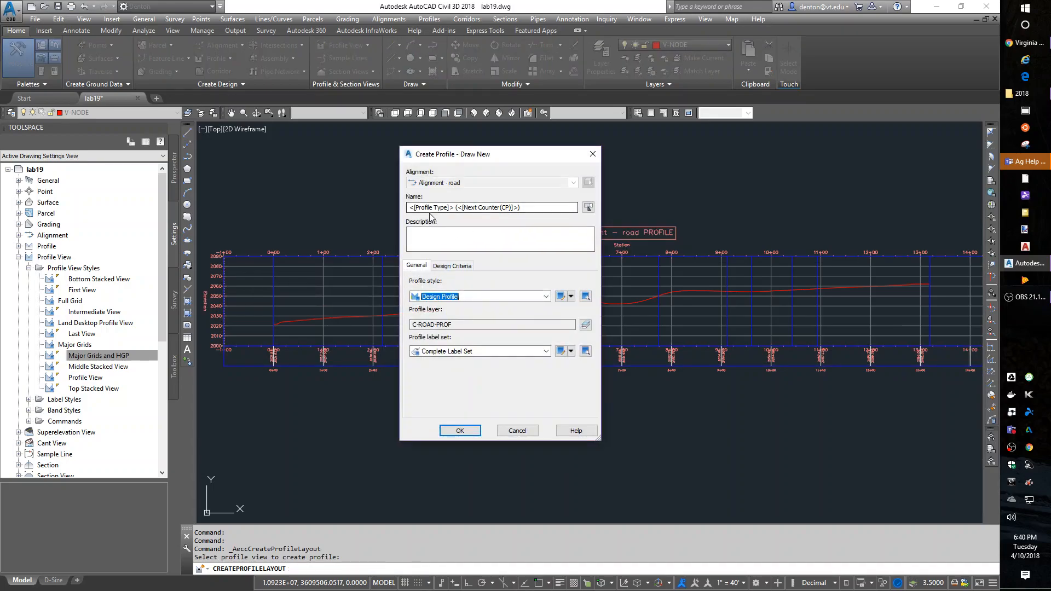
{"action": "left_click_drag", "start_coordinate": [456, 207], "coordinate": [543, 209]}
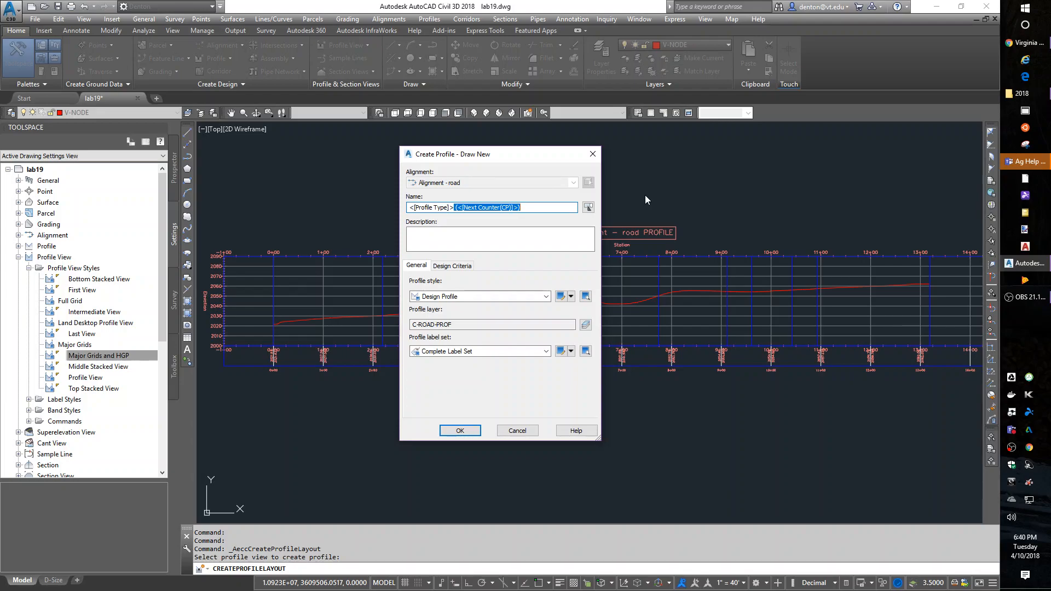
{"action": "type", "text": "Design"}
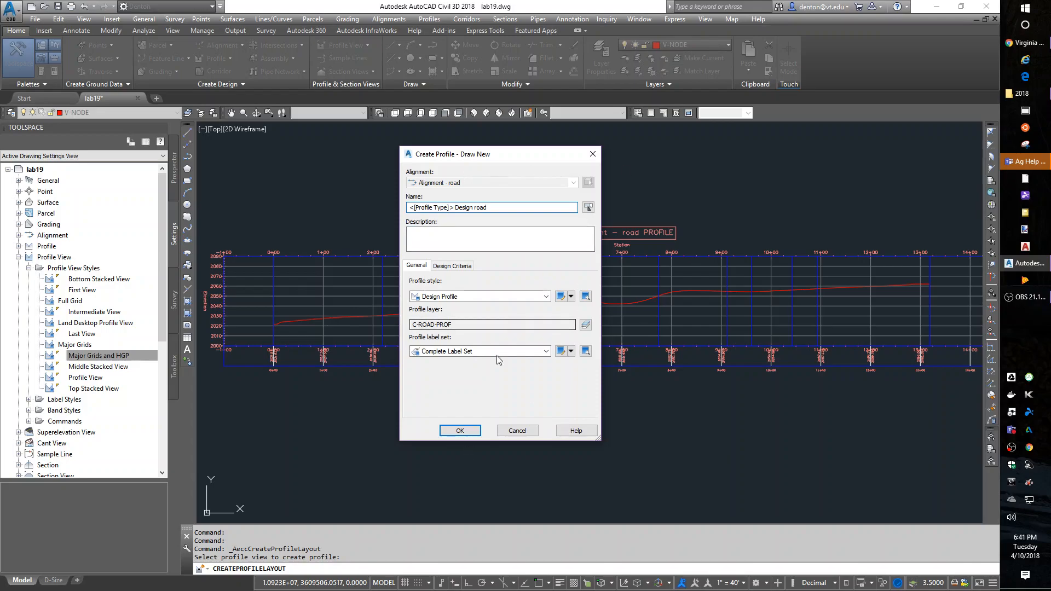
{"action": "left_click", "coordinate": [459, 431]}
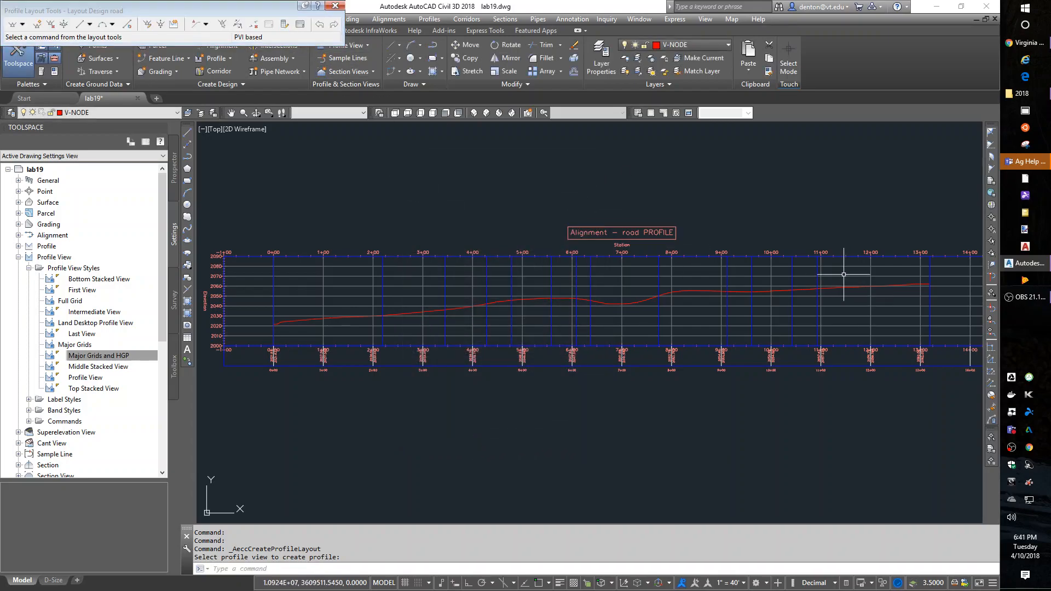
- With object snap on, start drawing tangents from the existing ground's start at station 0+00 and add a short, slightly falling first segment
{"action": "mouse_move", "coordinate": [73, 10]}
{"action": "left_mouse_down"}
{"action": "mouse_move", "coordinate": [322, 134]}
{"action": "mouse_move", "coordinate": [324, 152]}
{"action": "left_mouse_up"}
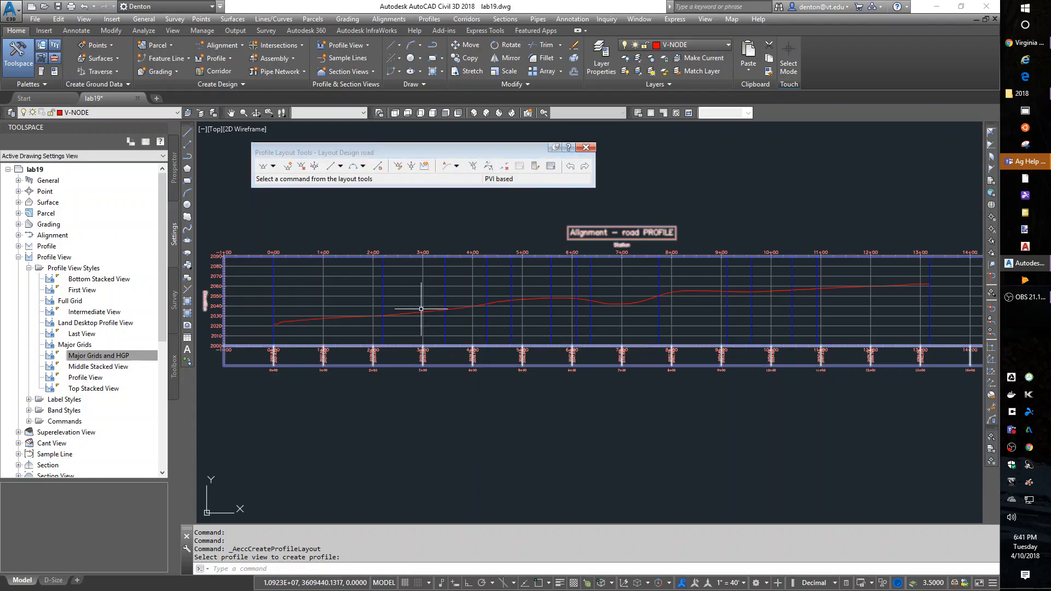
{"action": "left_click", "coordinate": [263, 167]}
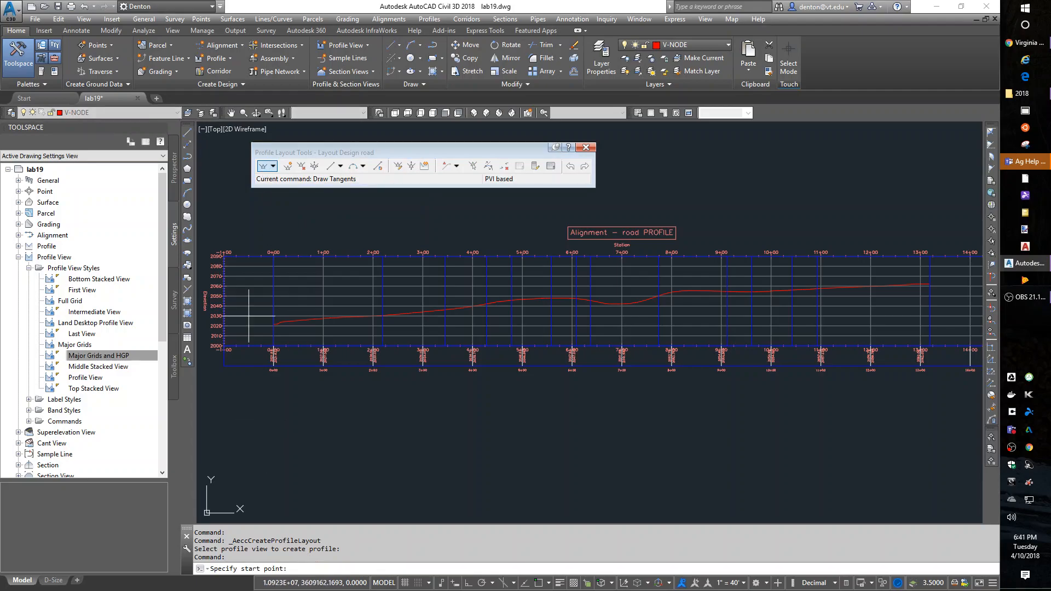
{"action": "scroll", "coordinate": [249, 317], "scroll_direction": "up", "scroll_amount": 5}
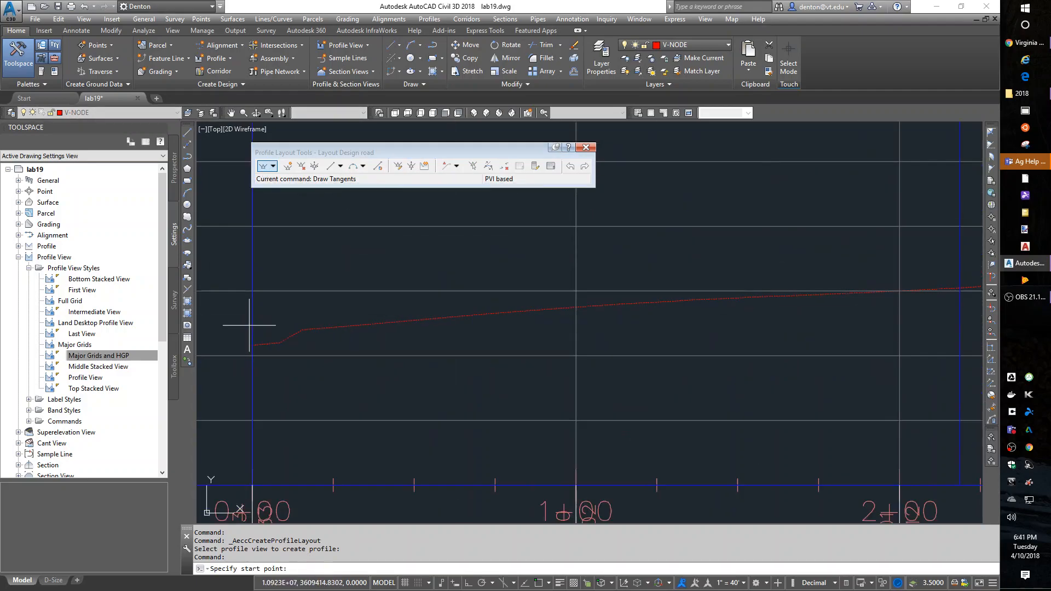
{"action": "middle_click_drag", "start_coordinate": [291, 418], "coordinate": [487, 285]}
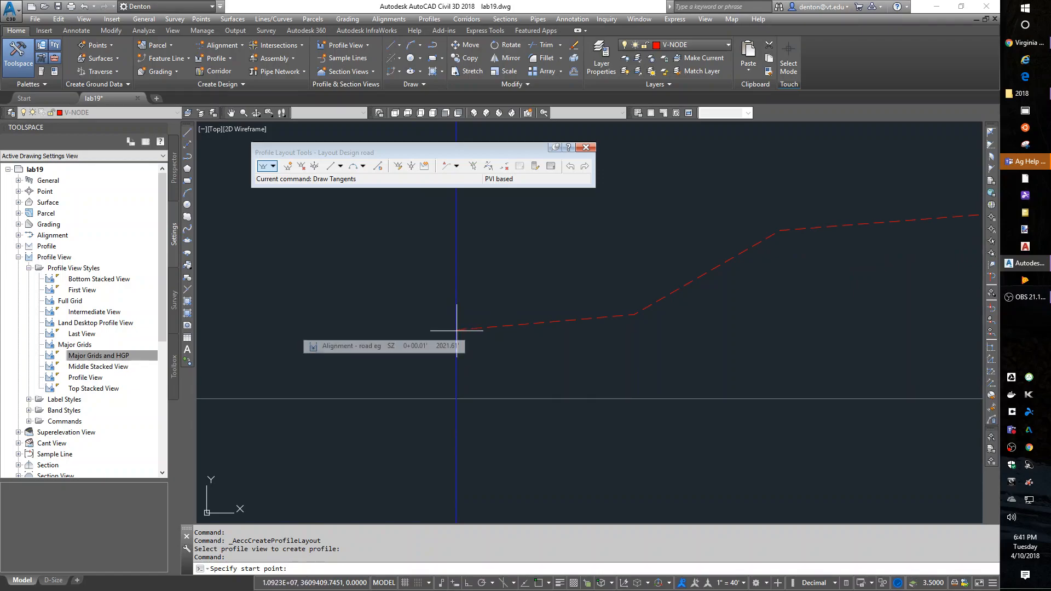
{"action": "left_click", "coordinate": [540, 583]}
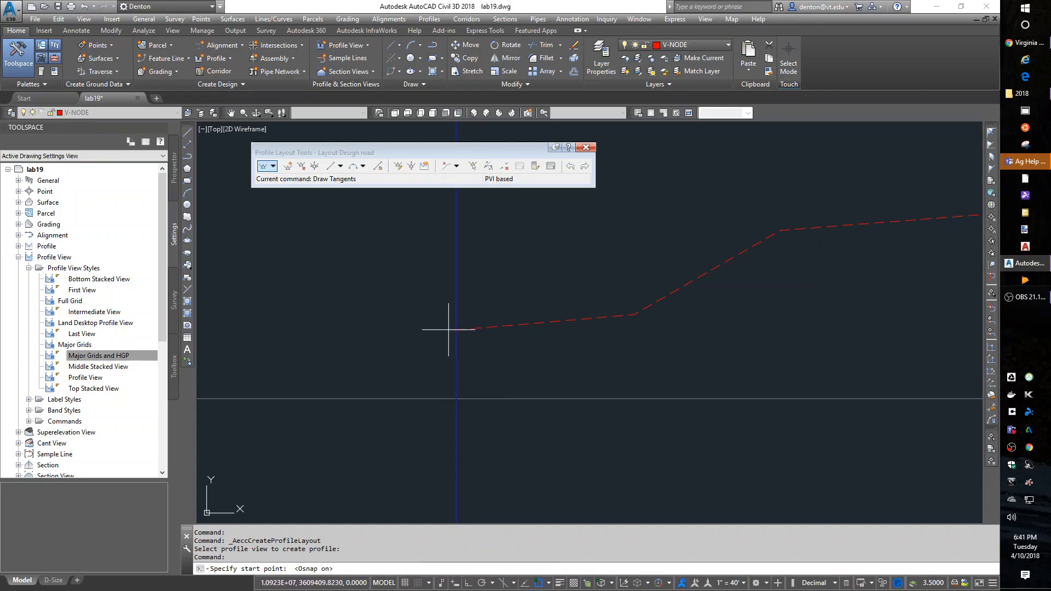
{"action": "left_click", "coordinate": [456, 330]}
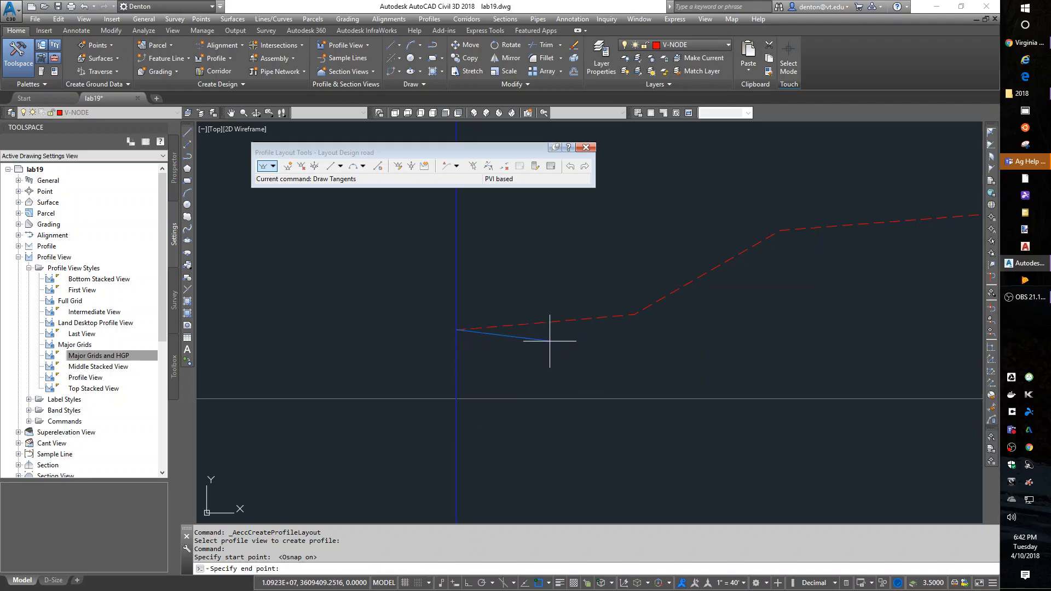
{"action": "left_click", "coordinate": [616, 336]}
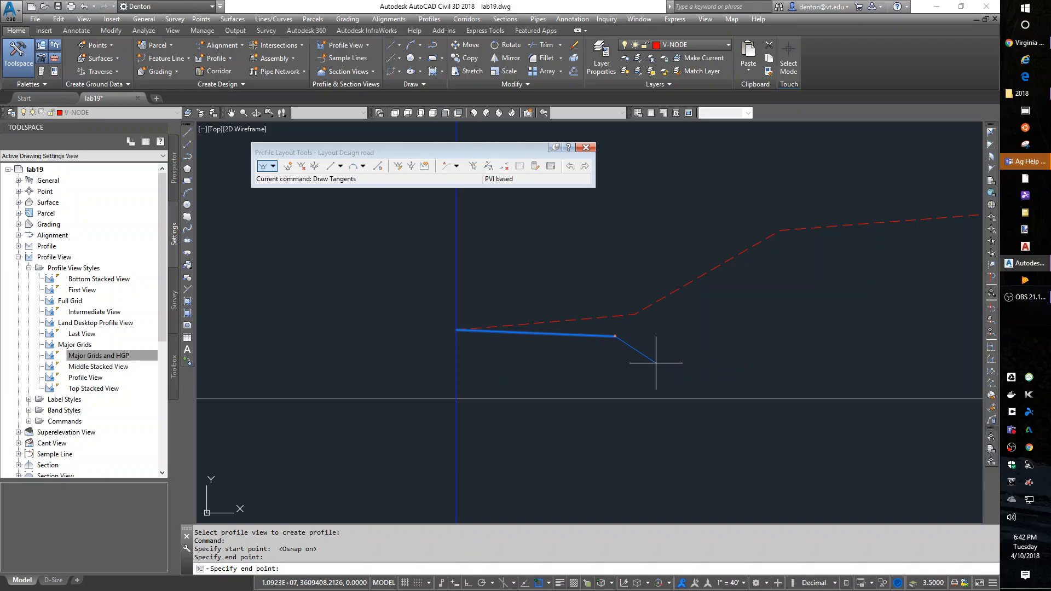
- Continue the tangents along the existing ground, placing PVIs near stations 0+45, 2+40 and 5+42
{"action": "middle_click_drag", "start_coordinate": [793, 296], "coordinate": [651, 339]}
{"action": "scroll", "coordinate": [511, 347], "scroll_direction": "down", "scroll_amount": 3}
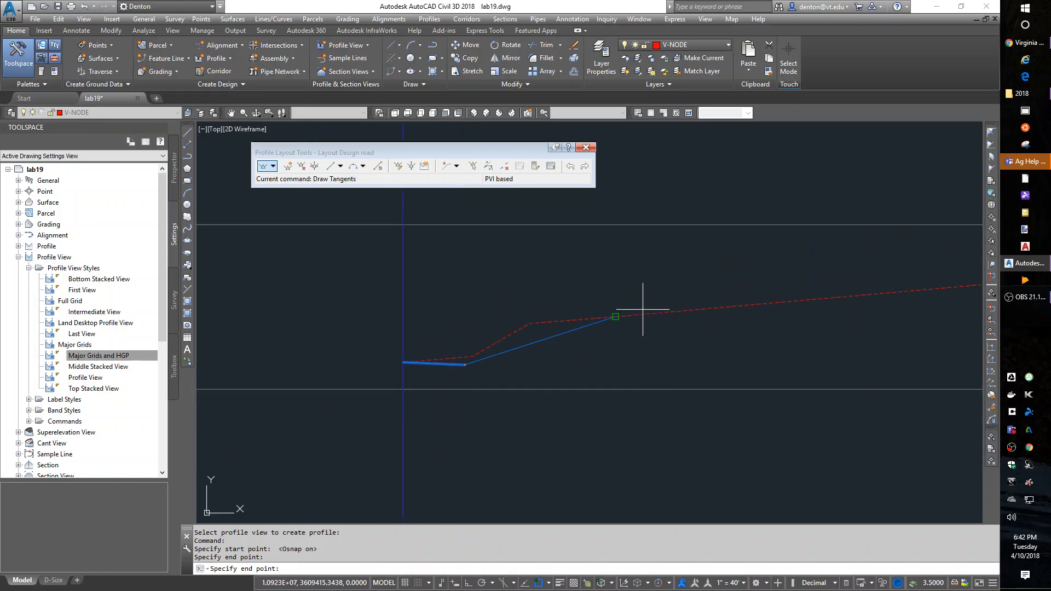
{"action": "left_click", "coordinate": [771, 292]}
{"action": "middle_click_drag", "start_coordinate": [891, 326], "coordinate": [425, 319]}
{"action": "scroll", "coordinate": [649, 315], "scroll_direction": "down", "scroll_amount": 3}
{"action": "middle_click_drag", "start_coordinate": [878, 323], "coordinate": [524, 342]}
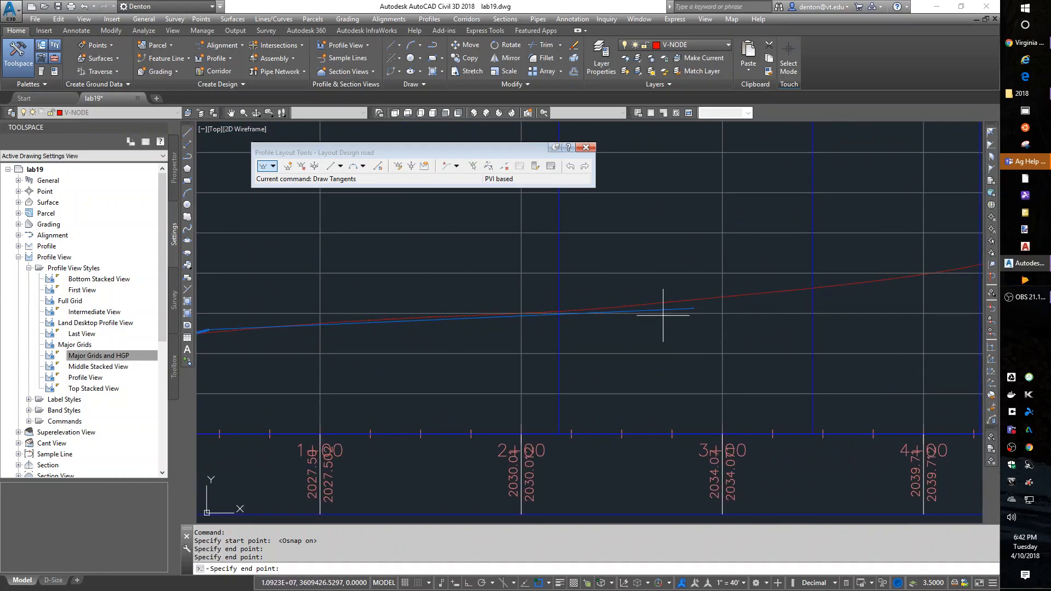
{"action": "left_click", "coordinate": [599, 312]}
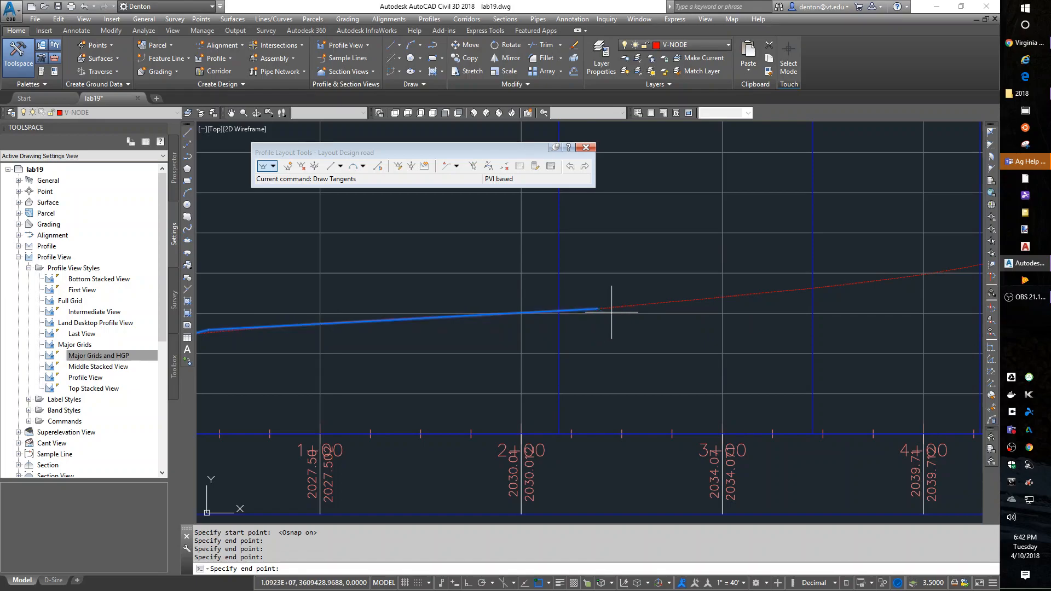
{"action": "middle_click_drag", "start_coordinate": [797, 376], "coordinate": [515, 419]}
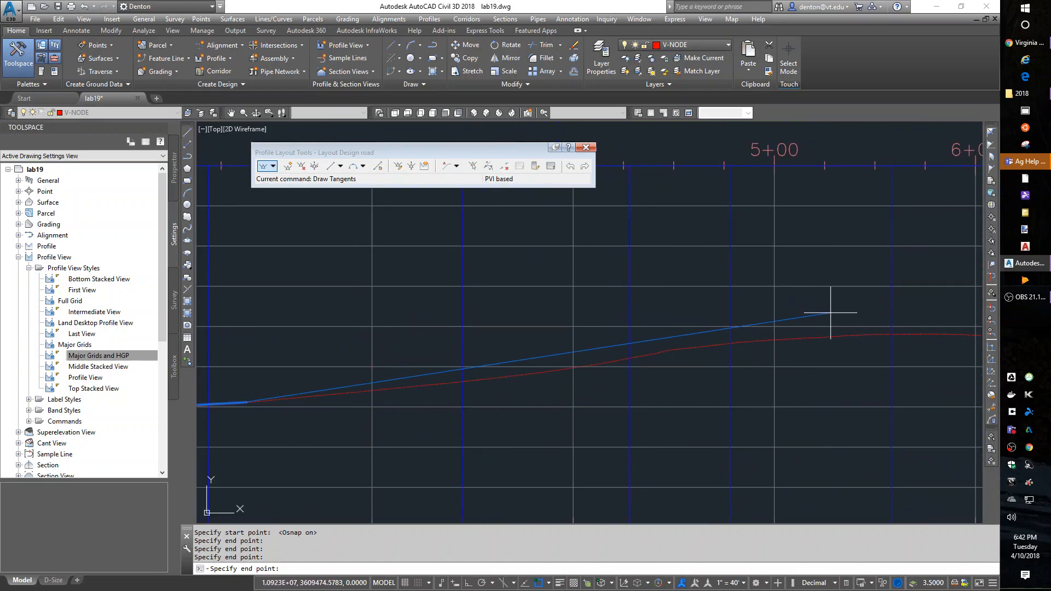
{"action": "left_click", "coordinate": [859, 332]}
- Place an unsnapped PVI near station 8+00 to bridge the dip, and finish the tangents snapped to the existing ground's end past 13+00
{"action": "scroll", "coordinate": [892, 375], "scroll_direction": "down", "scroll_amount": 5}
{"action": "middle_click_drag", "start_coordinate": [888, 418], "coordinate": [643, 318]}
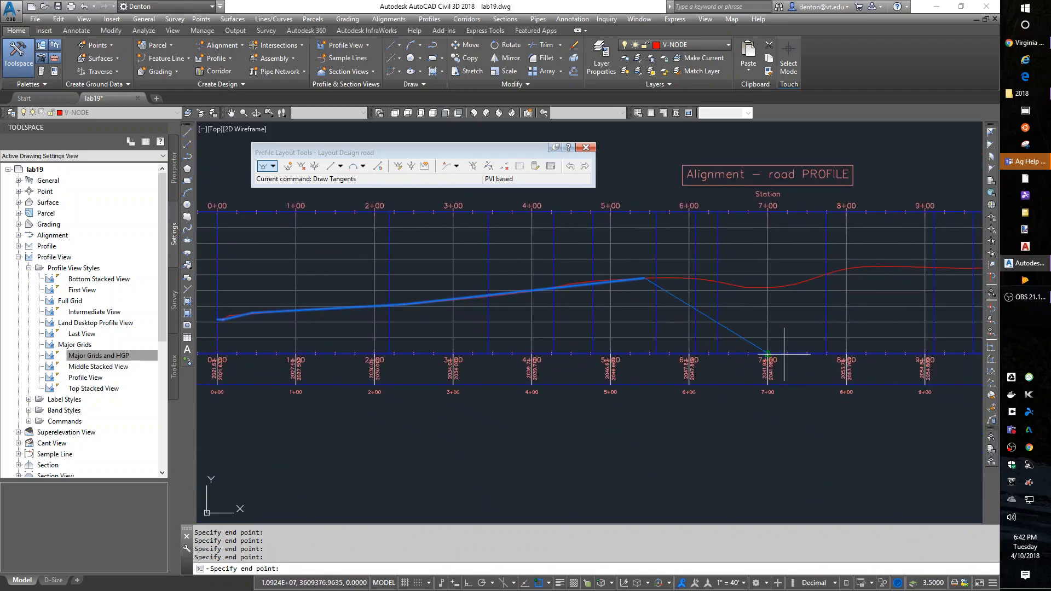
{"action": "left_click", "coordinate": [538, 583]}
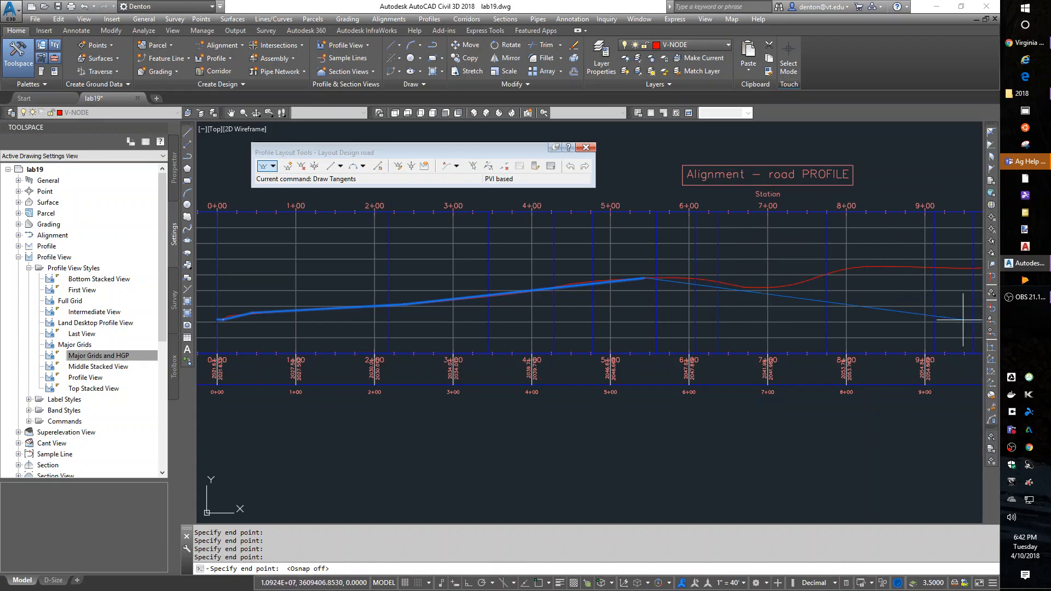
{"action": "middle_click_drag", "start_coordinate": [903, 301], "coordinate": [585, 305]}
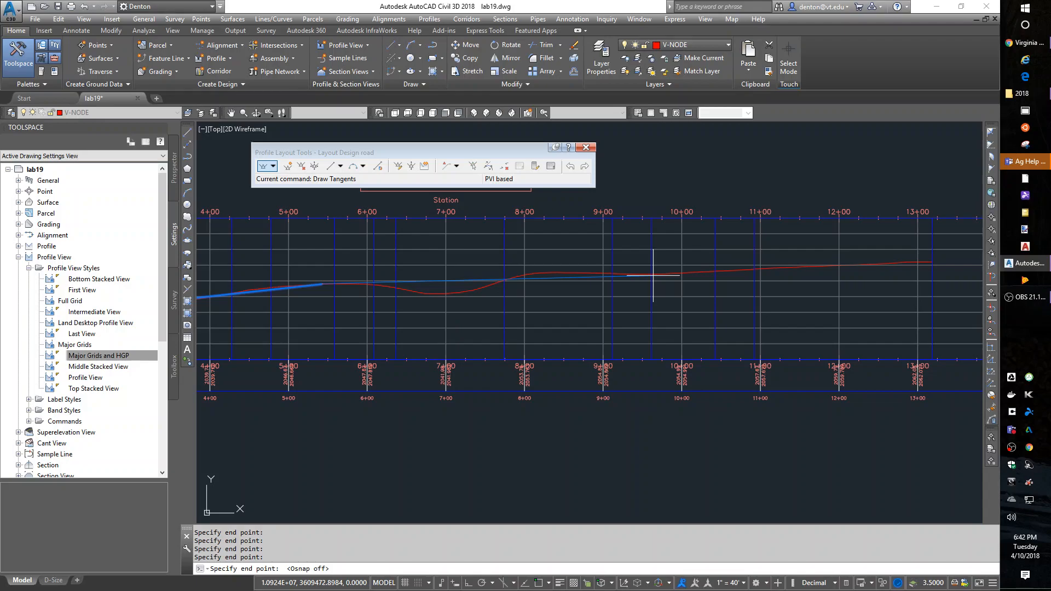
{"action": "left_click", "coordinate": [524, 281]}
{"action": "scroll", "coordinate": [955, 264], "scroll_direction": "up", "scroll_amount": 2}
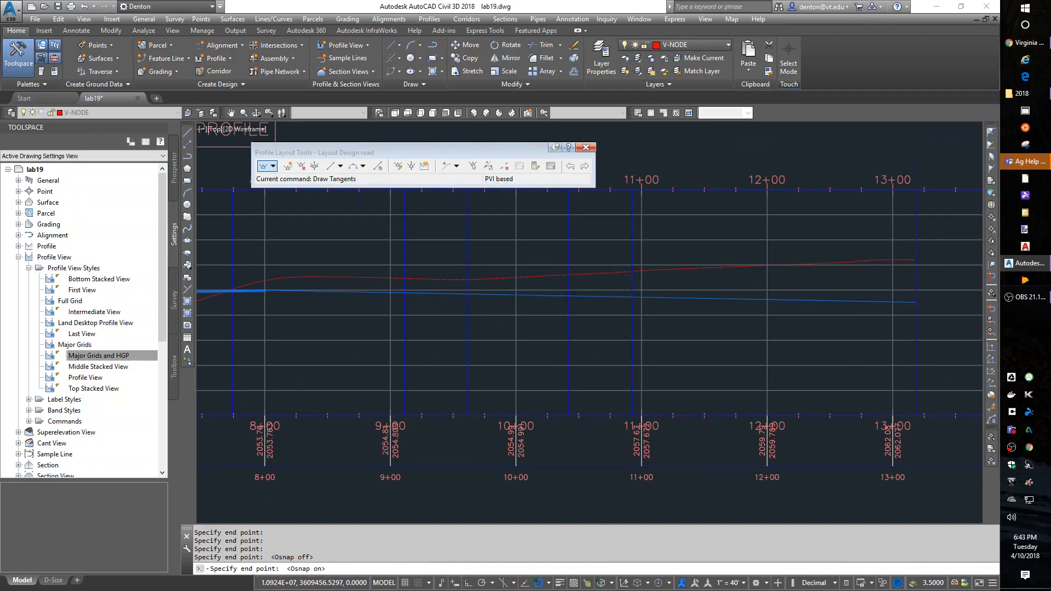
{"action": "scroll", "coordinate": [936, 238], "scroll_direction": "up", "scroll_amount": 4}
{"action": "left_click", "coordinate": [908, 227]}
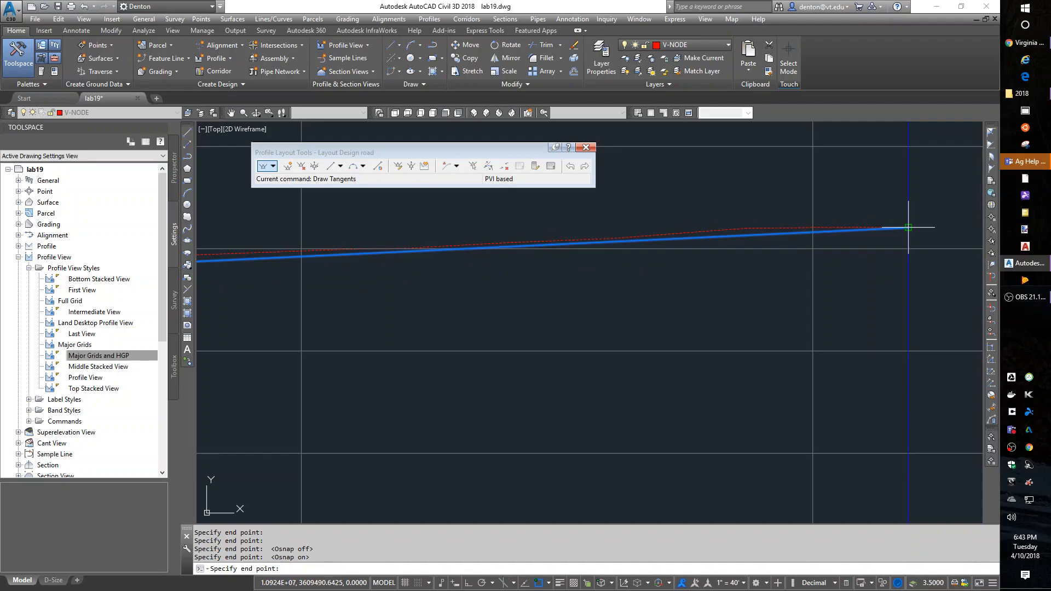
{"action": "key", "text": "Return"}
- Examine the finished design tangents against the existing ground, including the grade break and slope labels near station 0+00
{"action": "scroll", "coordinate": [932, 270], "scroll_direction": "down", "scroll_amount": 6}
{"action": "middle_click_drag", "start_coordinate": [659, 427], "coordinate": [799, 372]}
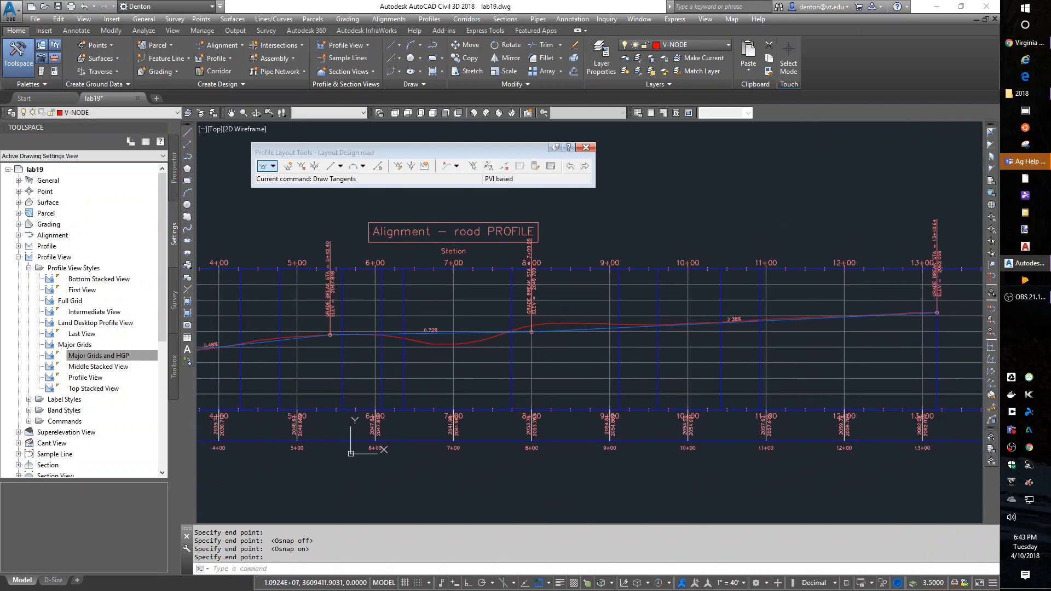
{"action": "scroll", "coordinate": [820, 382], "scroll_direction": "down", "scroll_amount": 4}
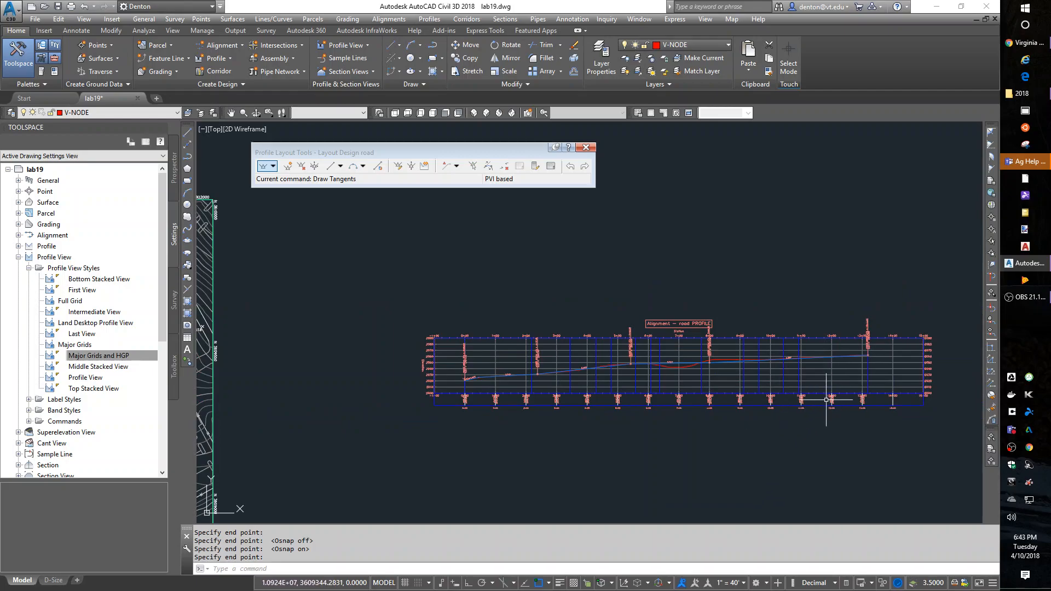
{"action": "scroll", "coordinate": [462, 378], "scroll_direction": "up", "scroll_amount": 3}
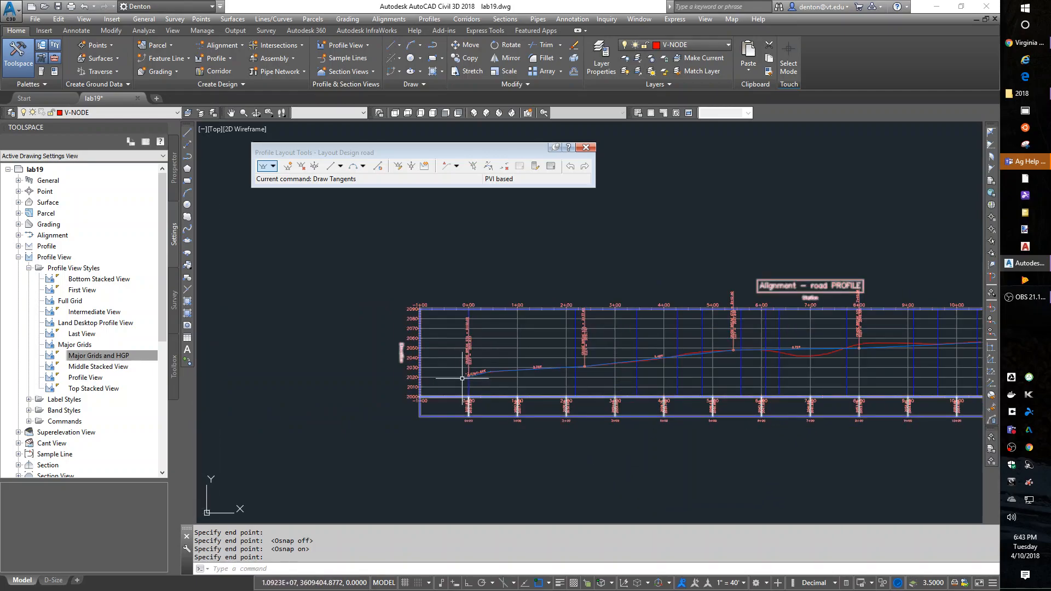
{"action": "scroll", "coordinate": [462, 377], "scroll_direction": "up", "scroll_amount": 5}
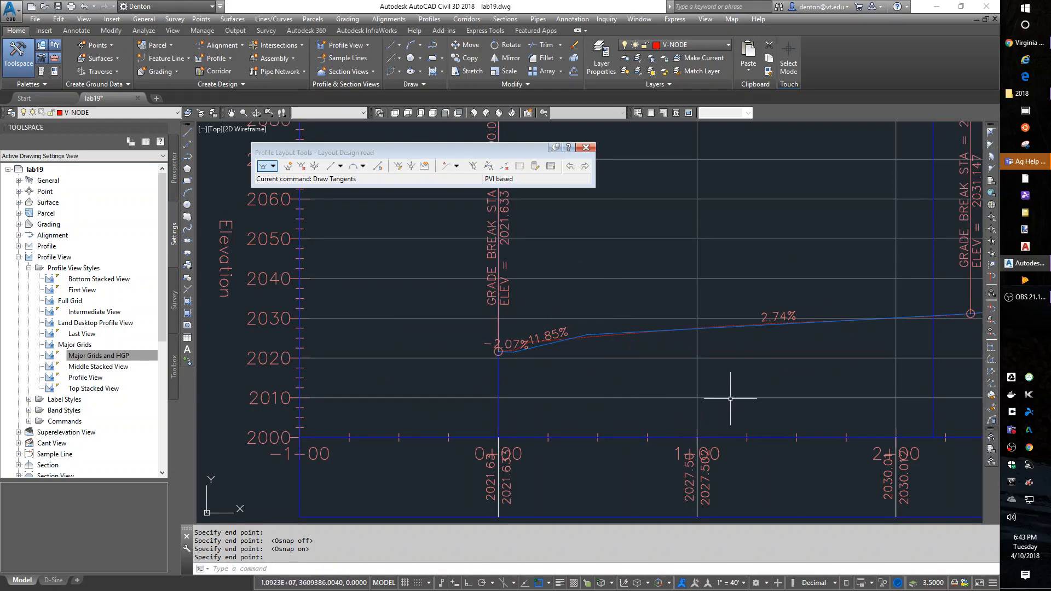
{"action": "middle_click_drag", "start_coordinate": [792, 384], "coordinate": [396, 370]}
{"action": "scroll", "coordinate": [683, 370], "scroll_direction": "down", "scroll_amount": 2}
{"action": "mouse_move", "coordinate": [492, 409]}
{"action": "middle_mouse_down"}
{"action": "mouse_move", "coordinate": [606, 402]}
{"action": "mouse_move", "coordinate": [591, 386]}
{"action": "middle_mouse_up"}
{"action": "scroll", "coordinate": [502, 427], "scroll_direction": "up", "scroll_amount": 4}
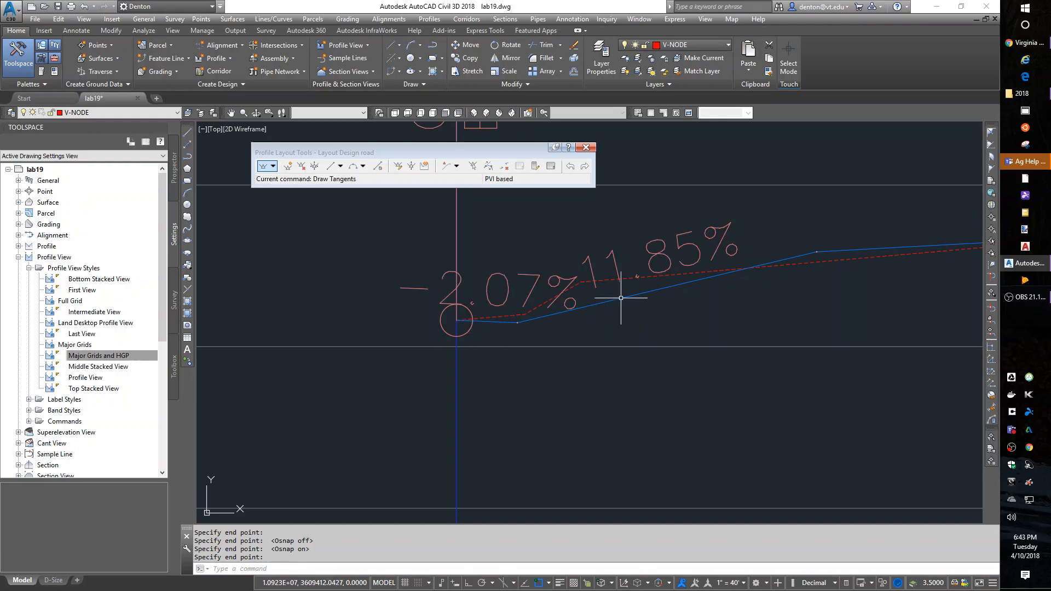
{"action": "scroll", "coordinate": [739, 358], "scroll_direction": "down", "scroll_amount": 4}
{"action": "middle_click_drag", "start_coordinate": [745, 401], "coordinate": [364, 425]}
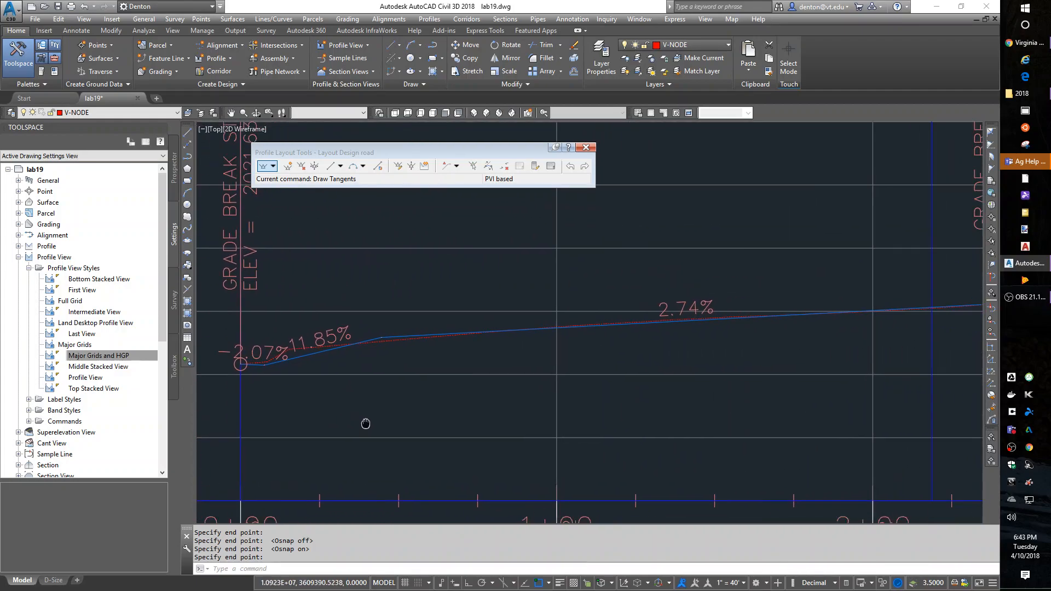
- Delete the design profile's PVI near station 0+45 so one tangent spans to the PVI near 2+40
{"action": "scroll", "coordinate": [698, 349], "scroll_direction": "down", "scroll_amount": 3}
{"action": "middle_click_drag", "start_coordinate": [798, 370], "coordinate": [666, 356]}
{"action": "scroll", "coordinate": [486, 334], "scroll_direction": "up", "scroll_amount": 2}
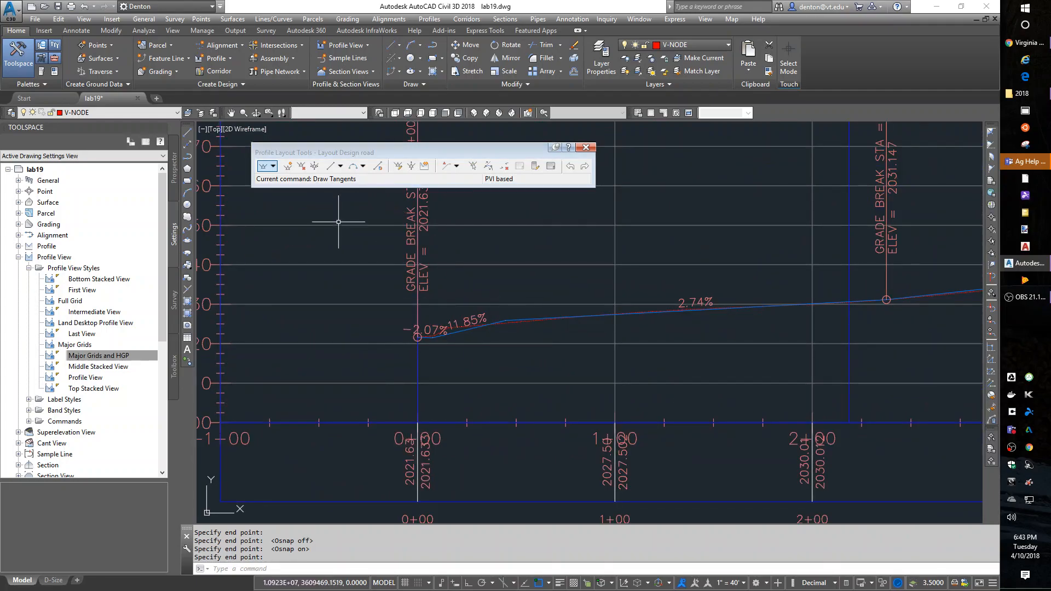
{"action": "left_click", "coordinate": [301, 166]}
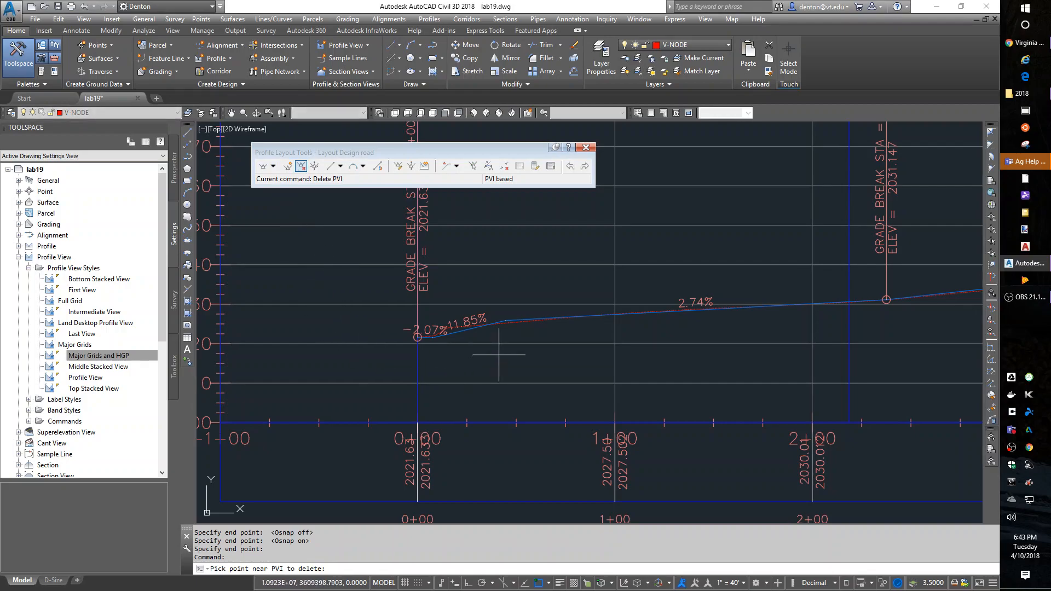
{"action": "left_click", "coordinate": [506, 321]}
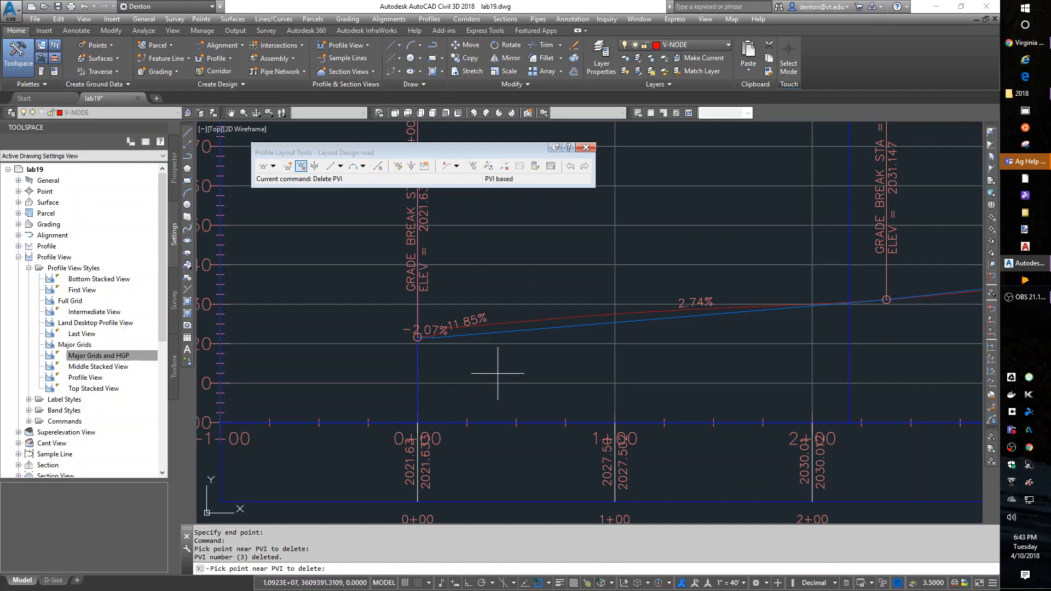
{"action": "key", "text": "Return"}
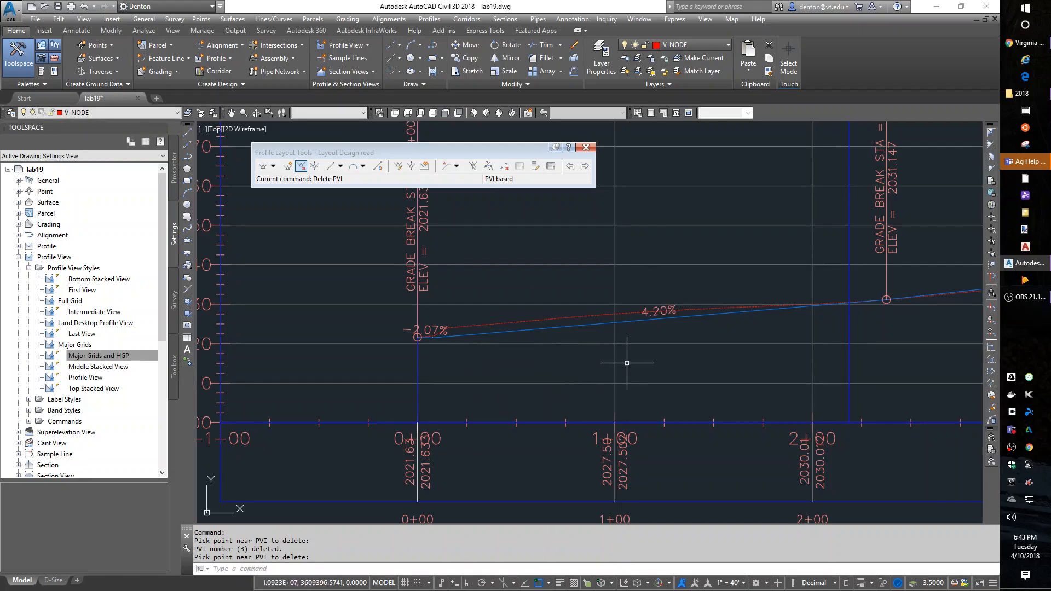
- Examine the remaining design tangents against the existing ground along the full length of the road profile
{"action": "middle_click_drag", "start_coordinate": [749, 350], "coordinate": [461, 353]}
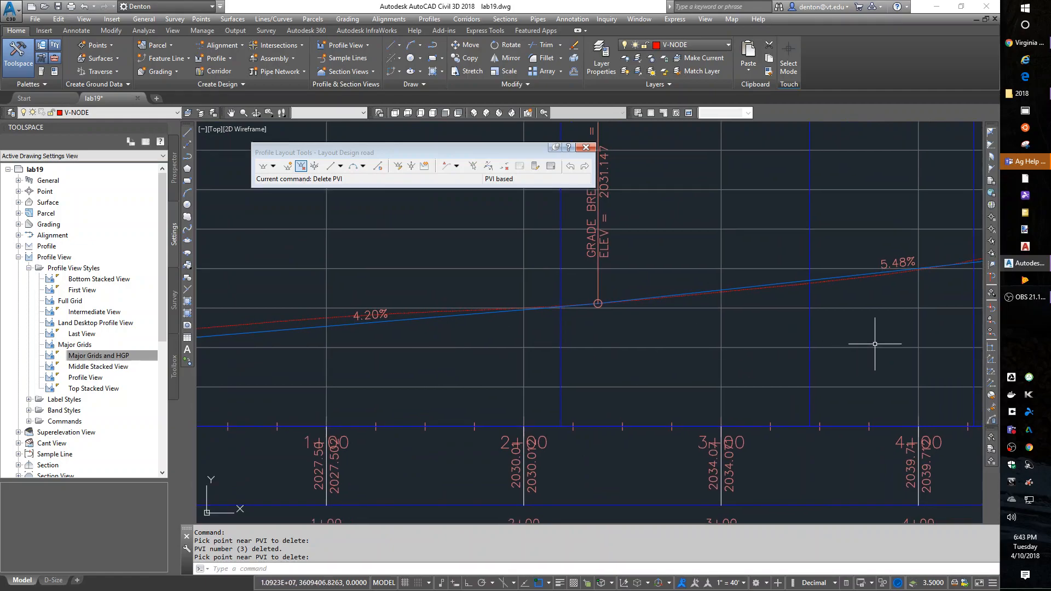
{"action": "middle_click_drag", "start_coordinate": [873, 340], "coordinate": [411, 404]}
{"action": "middle_click_drag", "start_coordinate": [863, 352], "coordinate": [539, 335]}
{"action": "middle_click_drag", "start_coordinate": [919, 322], "coordinate": [376, 336]}
{"action": "middle_click_drag", "start_coordinate": [914, 314], "coordinate": [401, 362]}
{"action": "scroll", "coordinate": [930, 347], "scroll_direction": "down", "scroll_amount": 6}
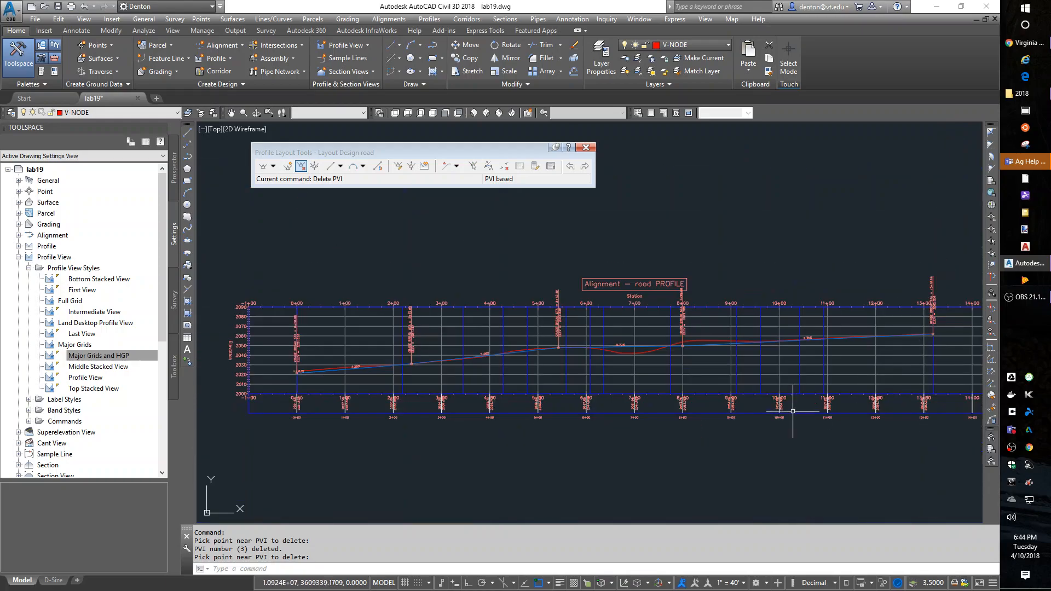
{"action": "middle_click_drag", "start_coordinate": [738, 409], "coordinate": [715, 365]}
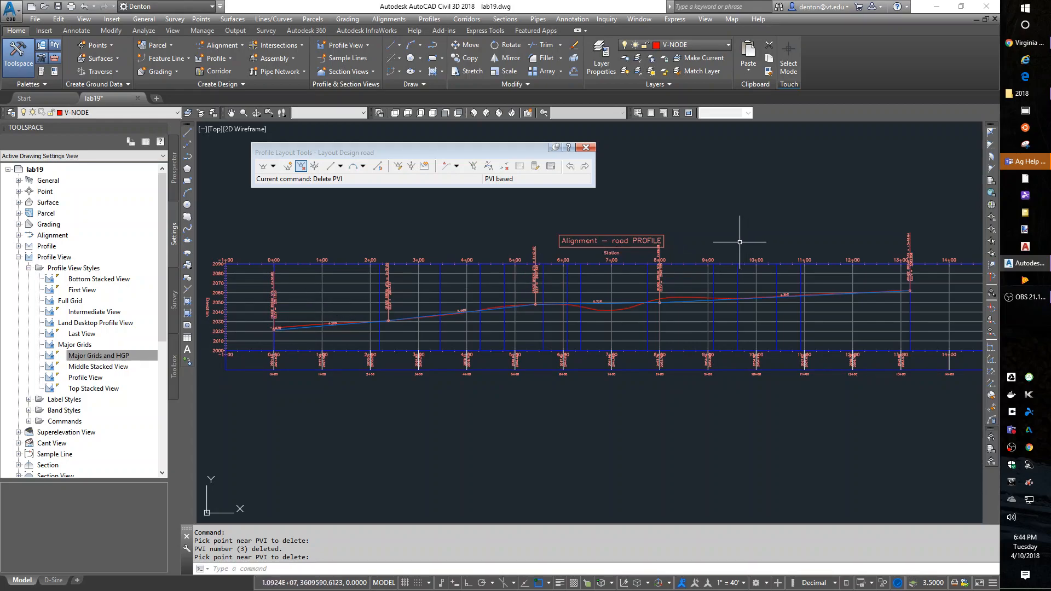
- Add a free parabolic vertical curve 250 ft long between the 4.20% and 5.48% tangents near station 2+38
{"action": "left_click", "coordinate": [363, 167]}
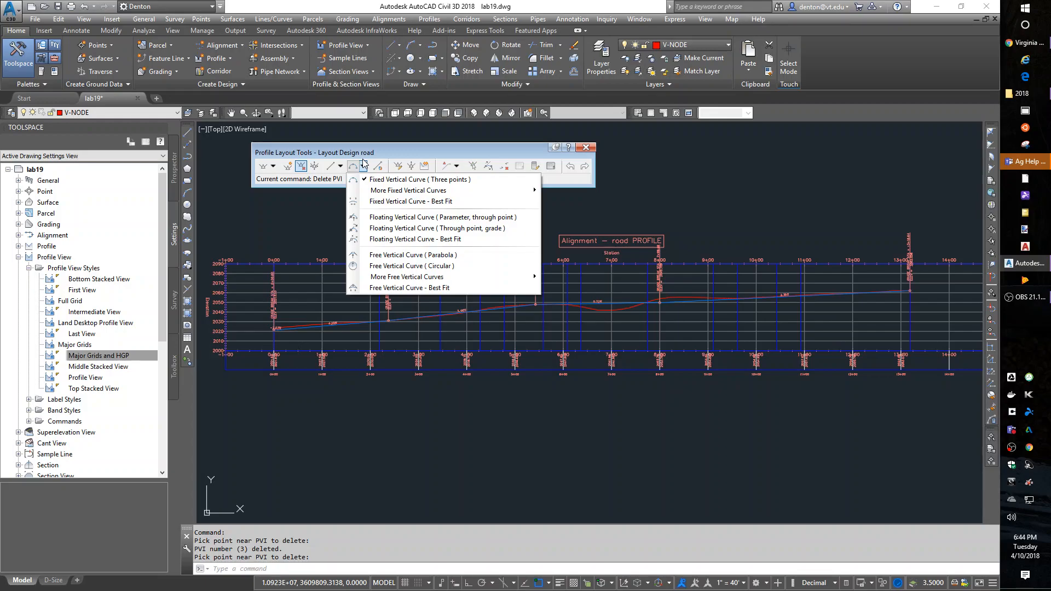
{"action": "left_click", "coordinate": [392, 256]}
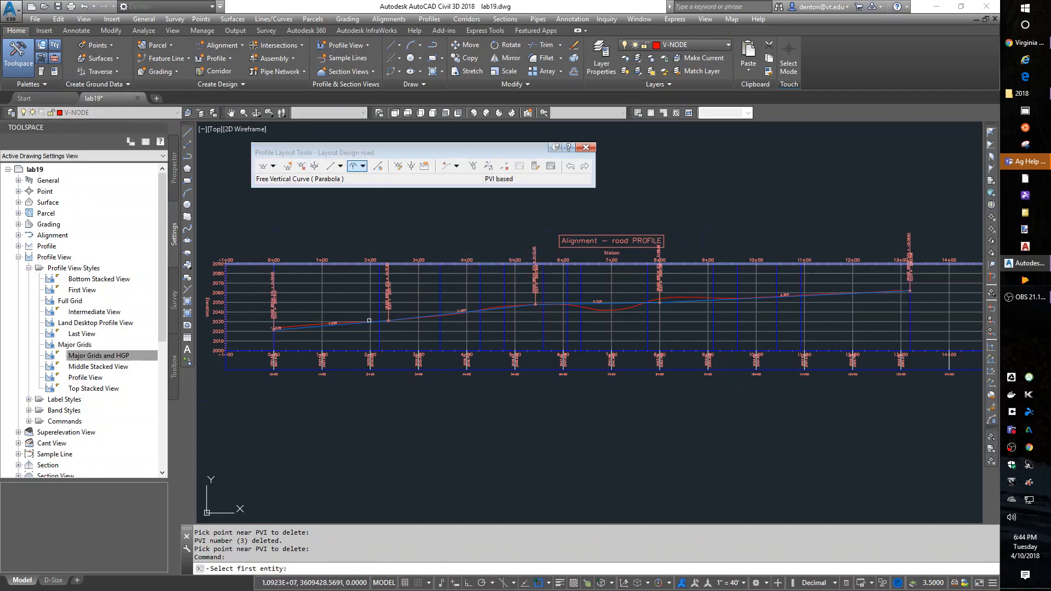
{"action": "scroll", "coordinate": [369, 320], "scroll_direction": "up", "scroll_amount": 10}
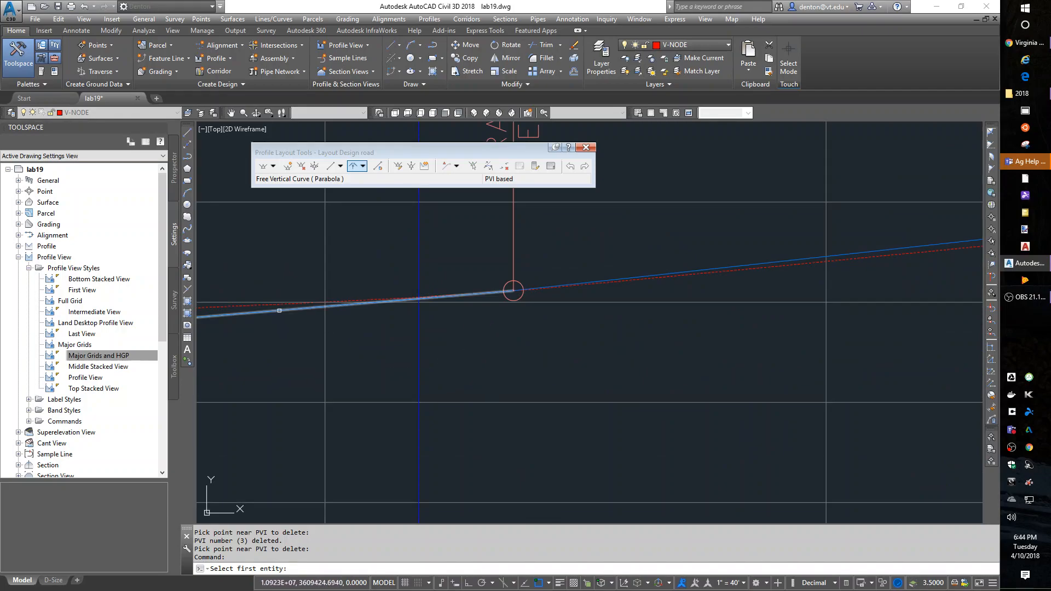
{"action": "left_click", "coordinate": [279, 314]}
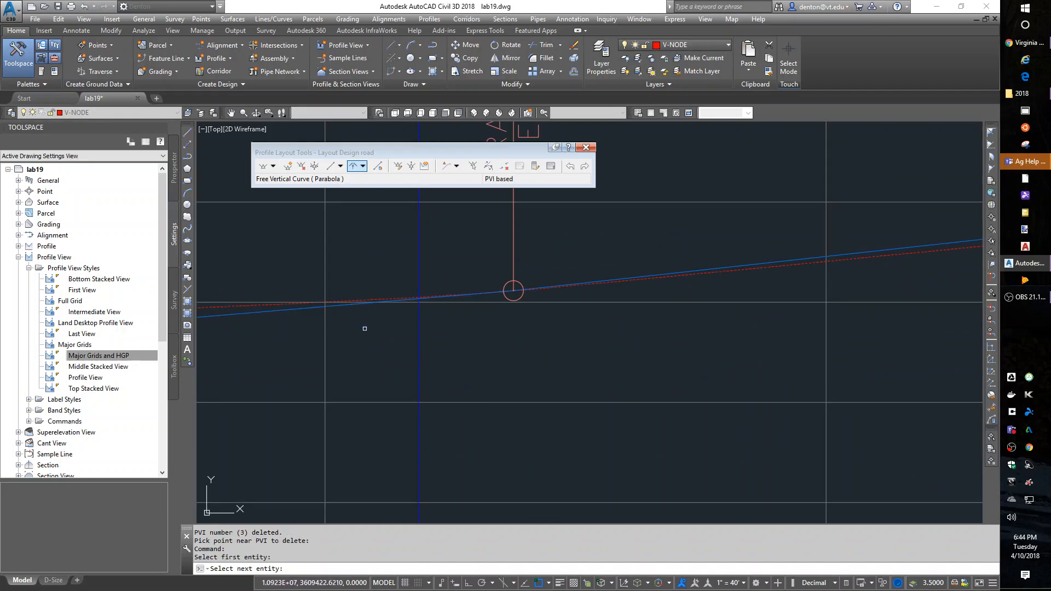
{"action": "left_click", "coordinate": [789, 259]}
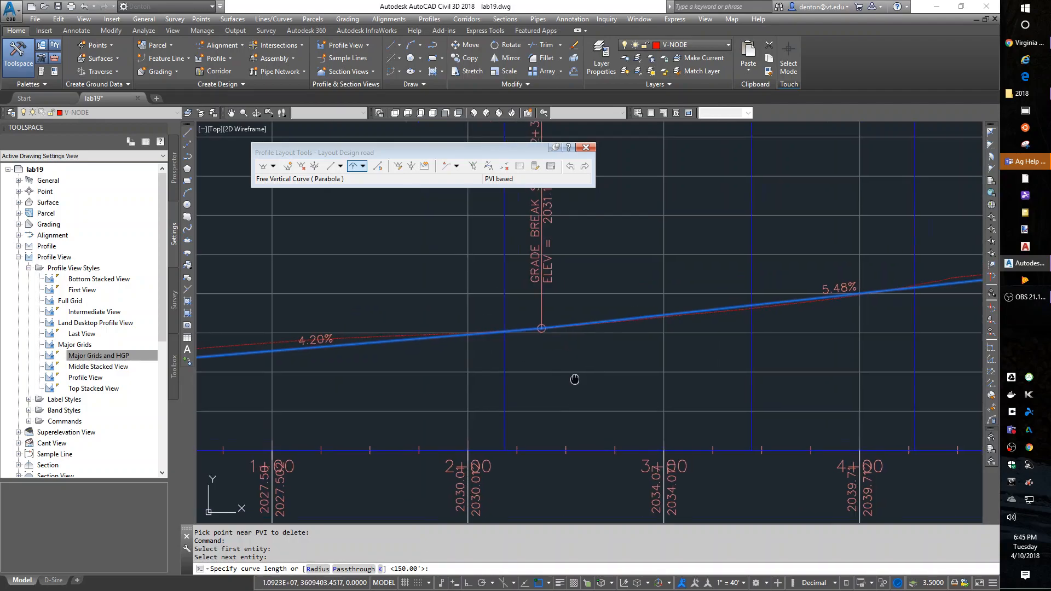
{"action": "scroll", "coordinate": [692, 305], "scroll_direction": "down", "scroll_amount": 3}
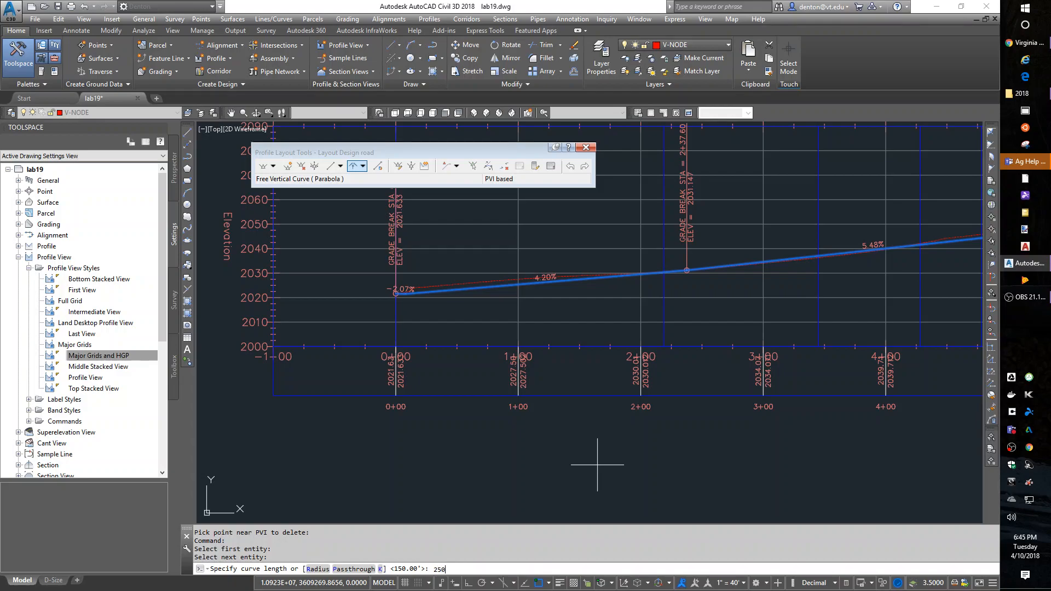
{"action": "key", "text": "Return"}
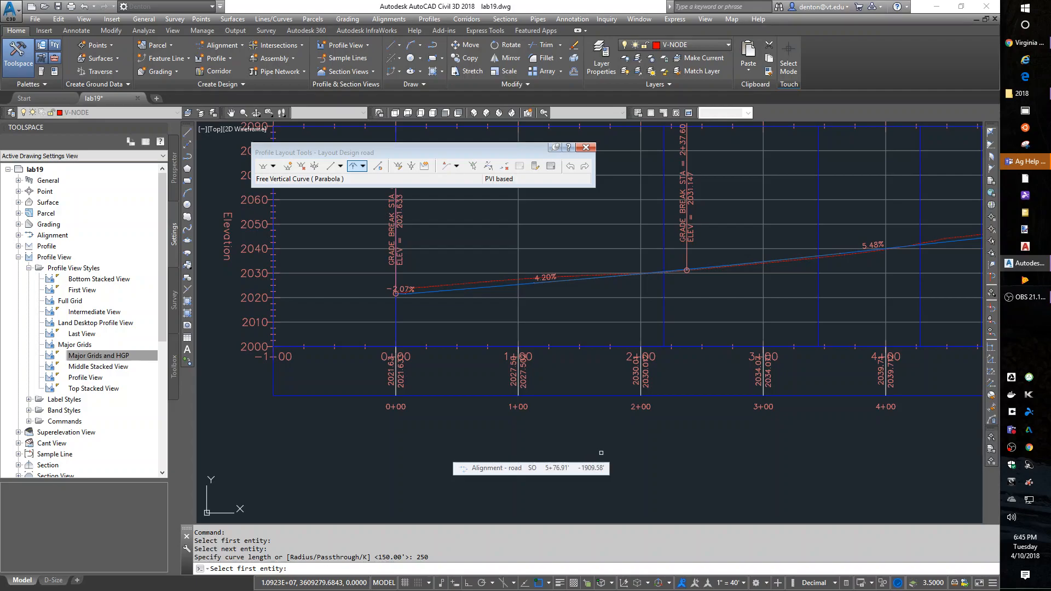
{"action": "key", "text": "Escape"}
{"action": "scroll", "coordinate": [601, 453], "scroll_direction": "down", "scroll_amount": 4}
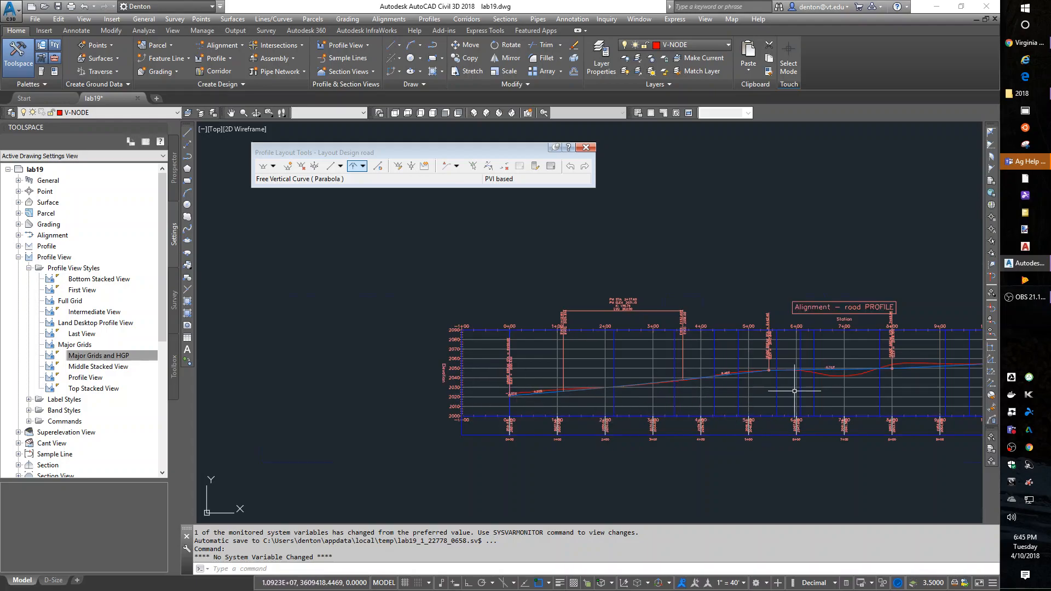
- Add a free parabolic vertical curve 200 ft long between the 5.48% and 0.72% tangents near station 5+42
{"action": "scroll", "coordinate": [794, 390], "scroll_direction": "up", "scroll_amount": 2}
{"action": "middle_click_drag", "start_coordinate": [762, 410], "coordinate": [593, 409]}
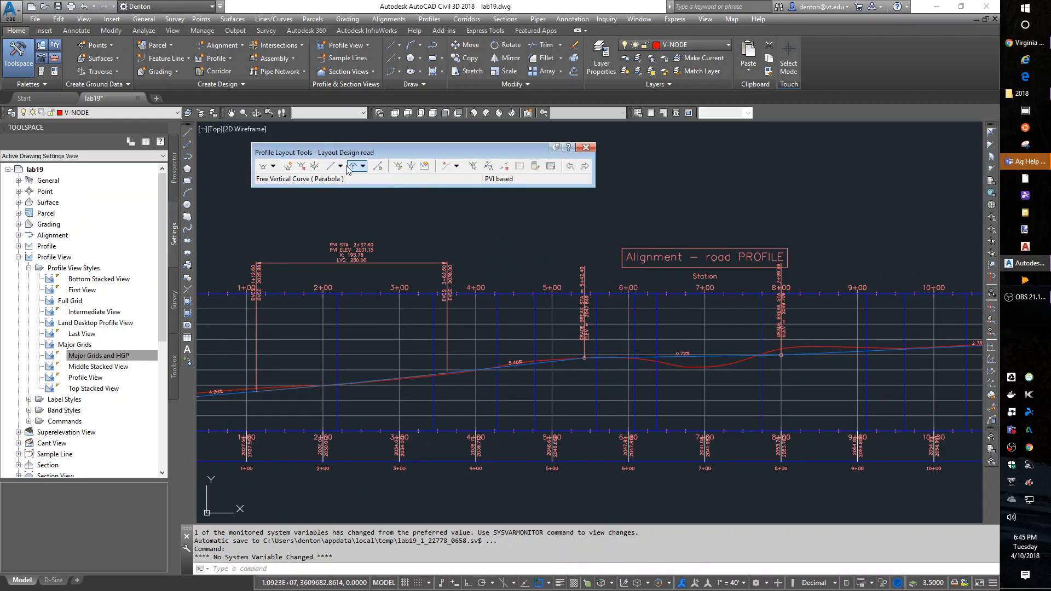
{"action": "left_click", "coordinate": [363, 166]}
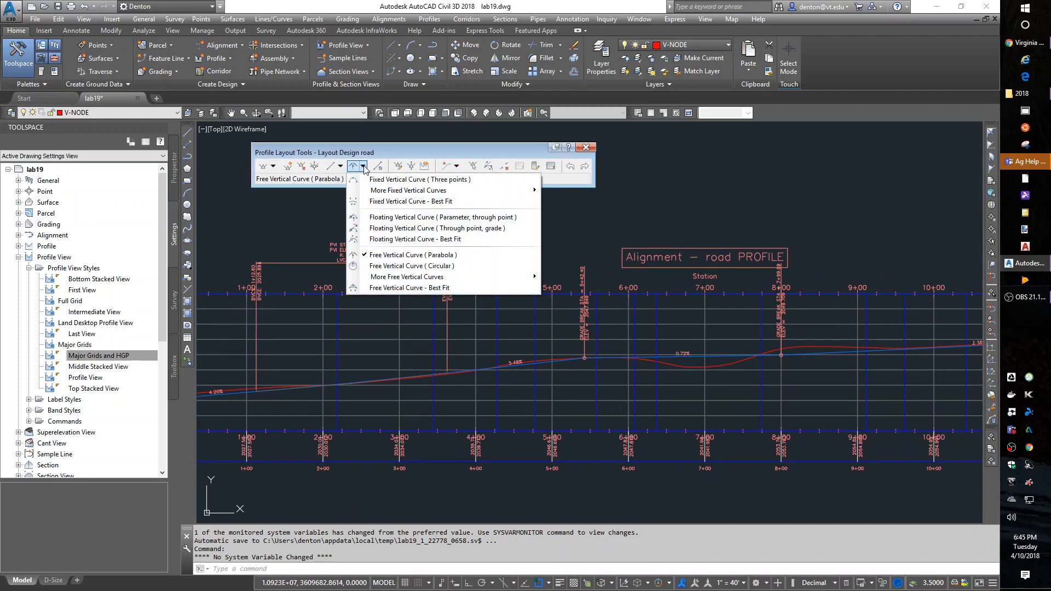
{"action": "left_click", "coordinate": [400, 256]}
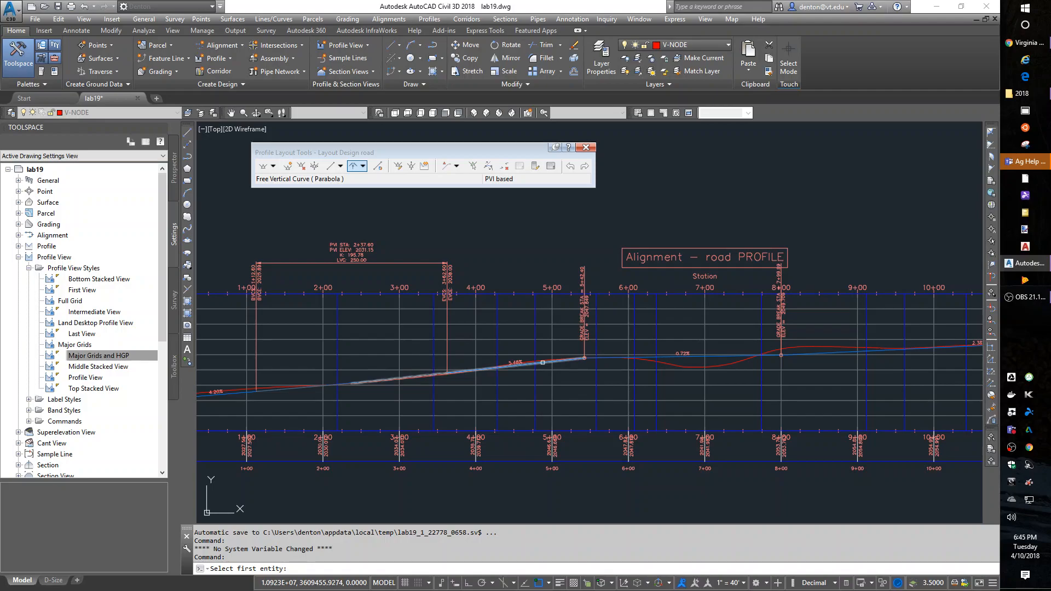
{"action": "left_click", "coordinate": [543, 363]}
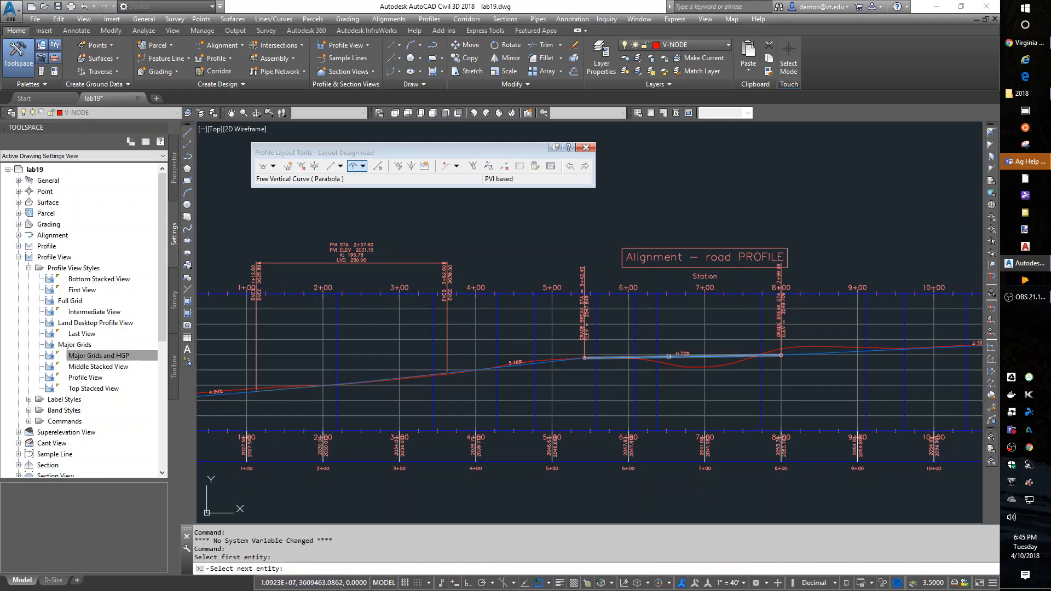
{"action": "left_click", "coordinate": [669, 356]}
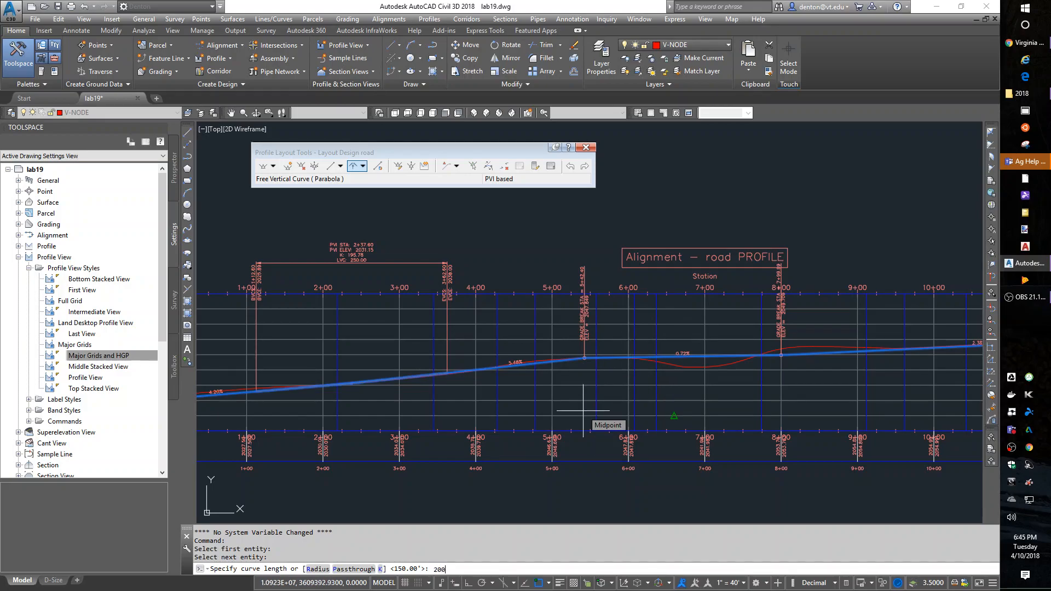
{"action": "key", "text": "Return"}
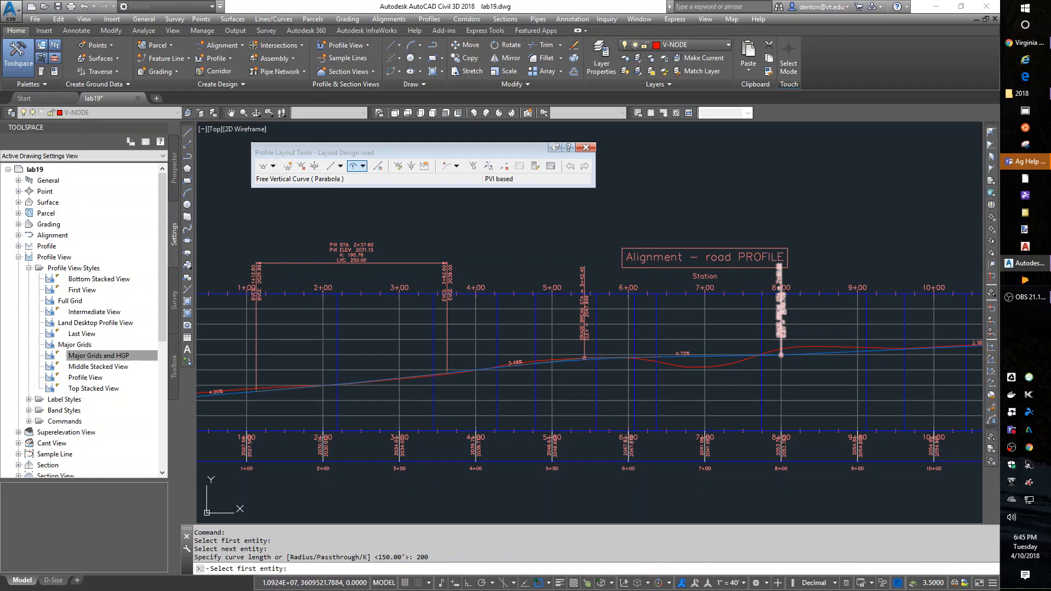
- Add another 200 ft free parabolic vertical curve between the tangents meeting near station 8+00, and end the curve command
{"action": "scroll", "coordinate": [780, 335], "scroll_direction": "up", "scroll_amount": 8}
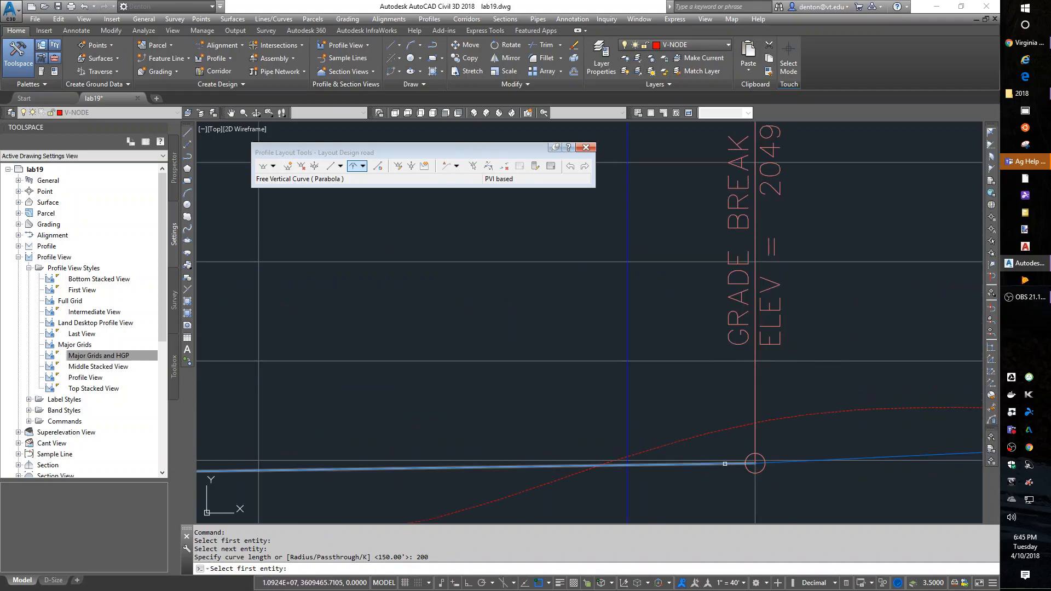
{"action": "left_click", "coordinate": [724, 463]}
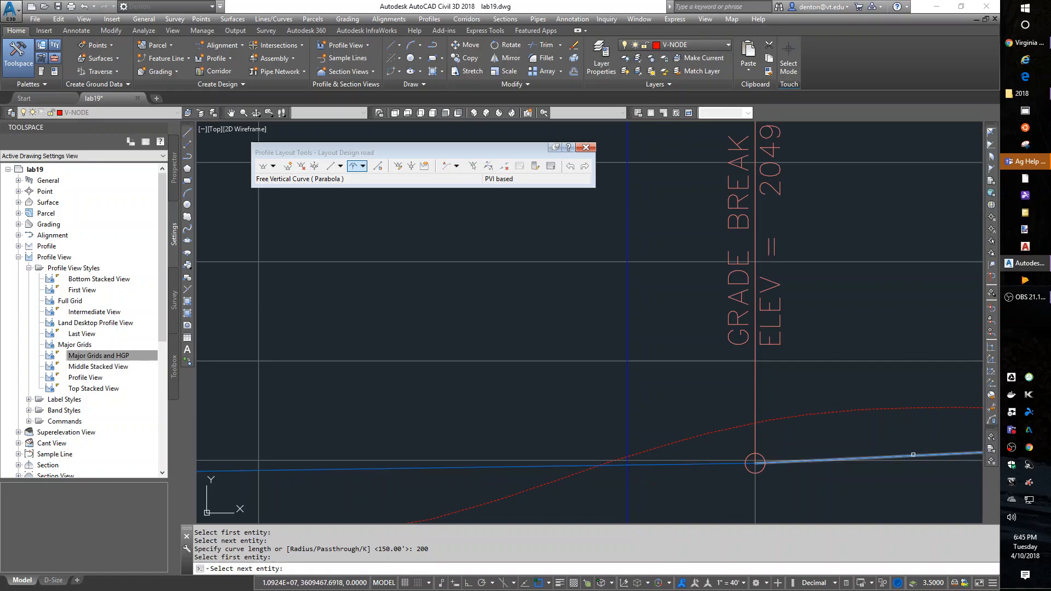
{"action": "left_click", "coordinate": [914, 456]}
{"action": "type", "text": "200"}
{"action": "key", "text": "Return"}
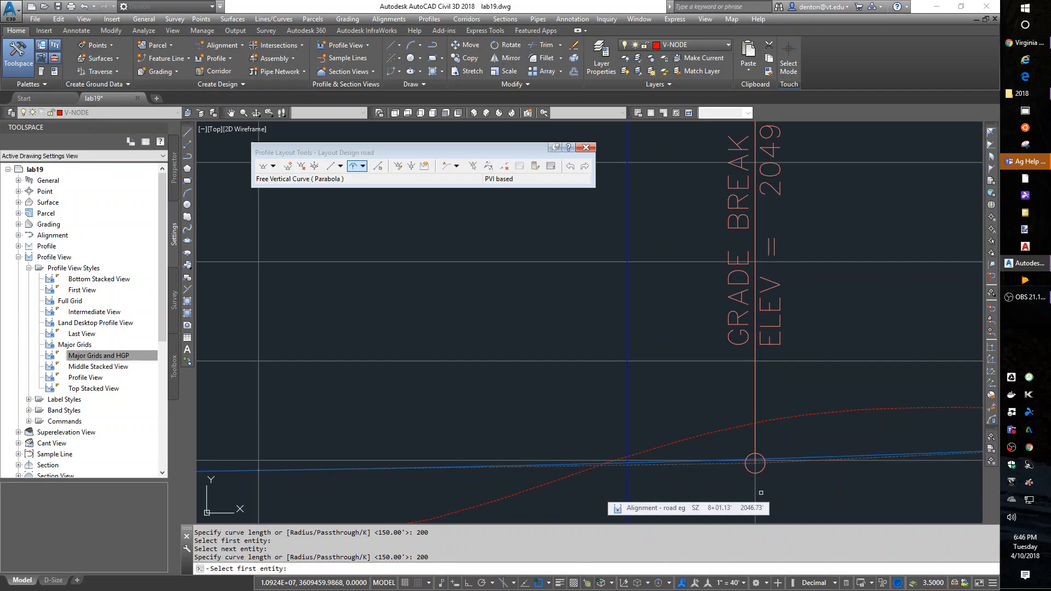
{"action": "key", "text": "Return"}
{"action": "scroll", "coordinate": [761, 493], "scroll_direction": "down", "scroll_amount": 10}
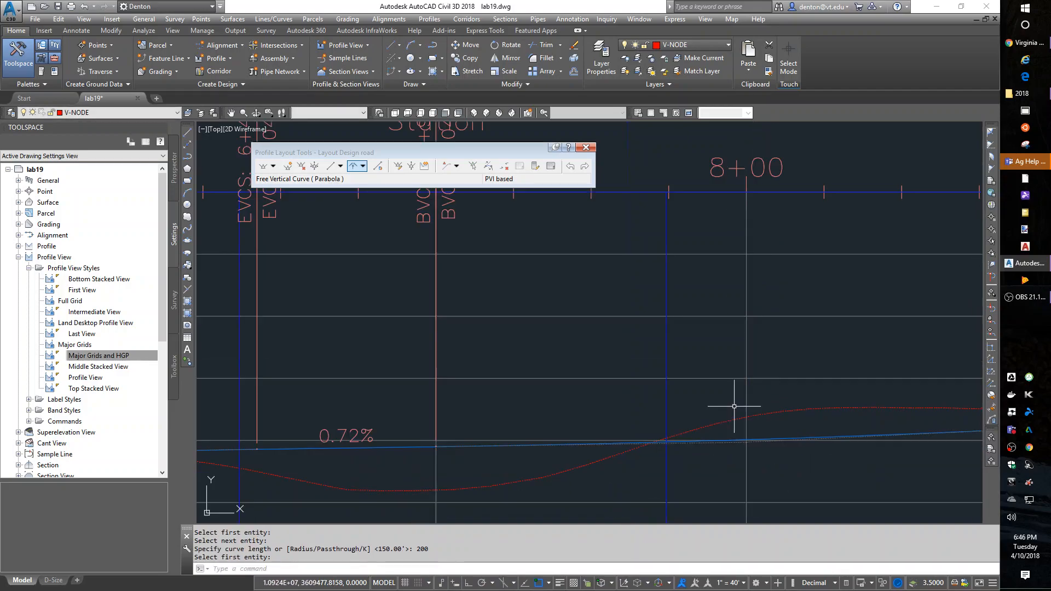
{"action": "mouse_move", "coordinate": [677, 484]}
{"action": "middle_mouse_down"}
{"action": "mouse_move", "coordinate": [720, 428]}
{"action": "mouse_move", "coordinate": [723, 340]}
{"action": "middle_mouse_up"}
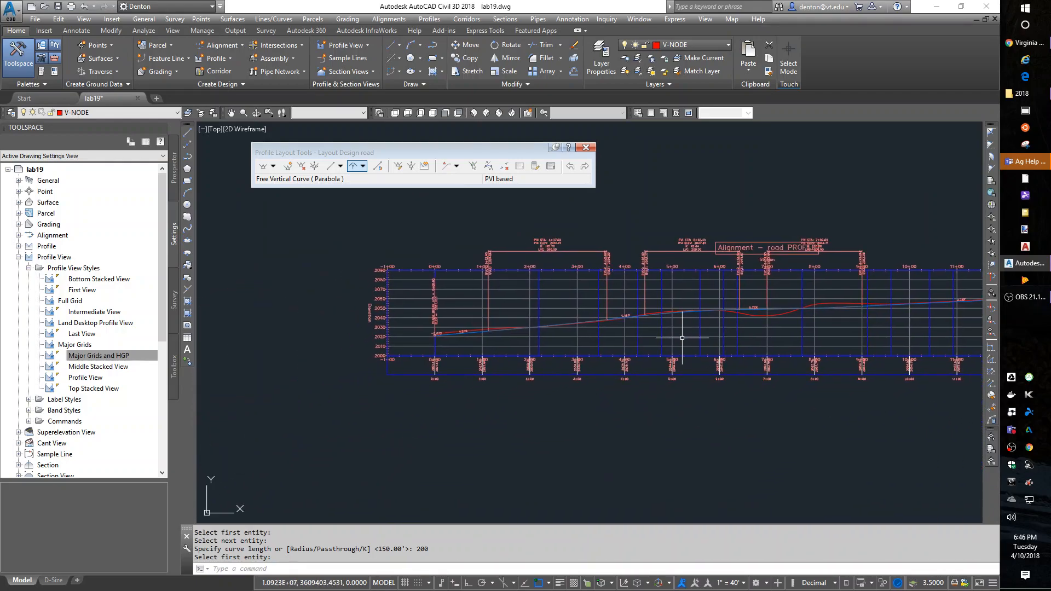
- Measure the length of the short falling tangent from station 0+00 to the first PVI
{"action": "scroll", "coordinate": [433, 353], "scroll_direction": "up", "scroll_amount": 5}
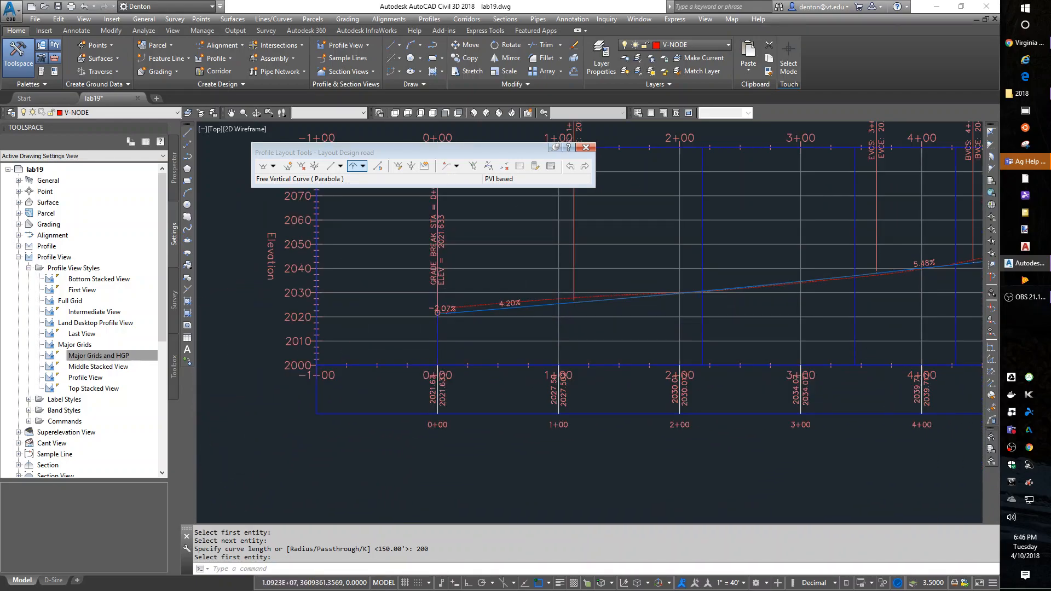
{"action": "scroll", "coordinate": [438, 312], "scroll_direction": "up", "scroll_amount": 2}
{"action": "scroll", "coordinate": [436, 337], "scroll_direction": "up", "scroll_amount": 4}
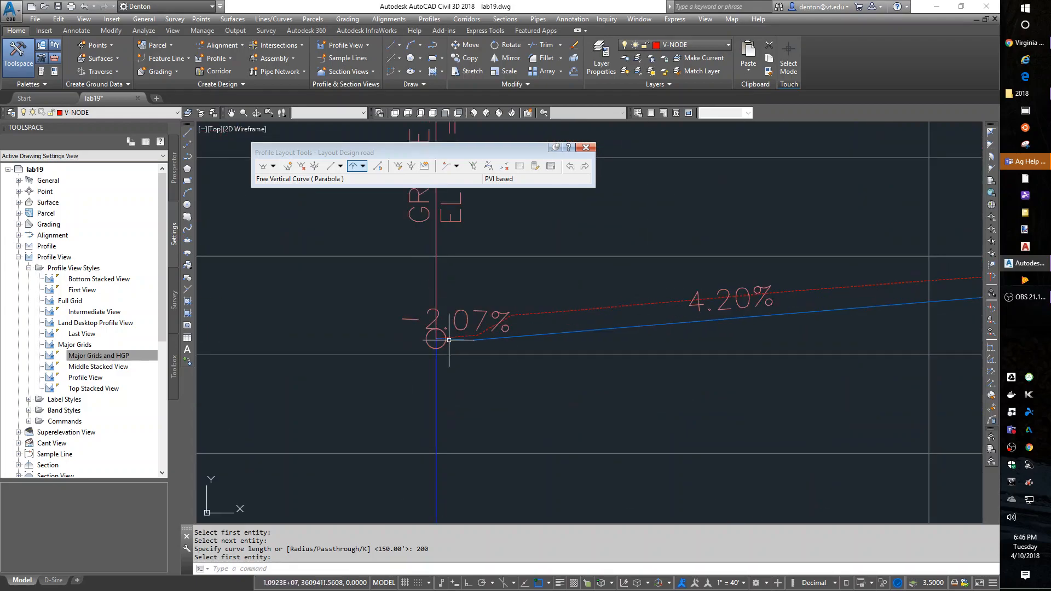
{"action": "middle_click_drag", "start_coordinate": [525, 369], "coordinate": [615, 382]}
{"action": "scroll", "coordinate": [558, 430], "scroll_direction": "up", "scroll_amount": 2}
{"action": "scroll", "coordinate": [570, 376], "scroll_direction": "up", "scroll_amount": 2}
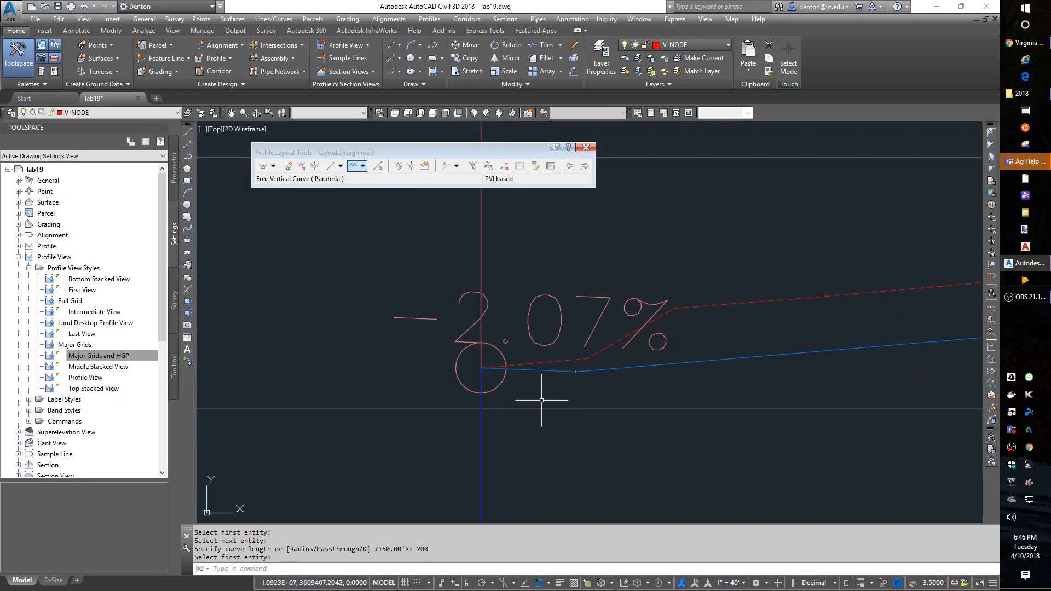
{"action": "type", "text": "di"}
{"action": "key", "text": "Return"}
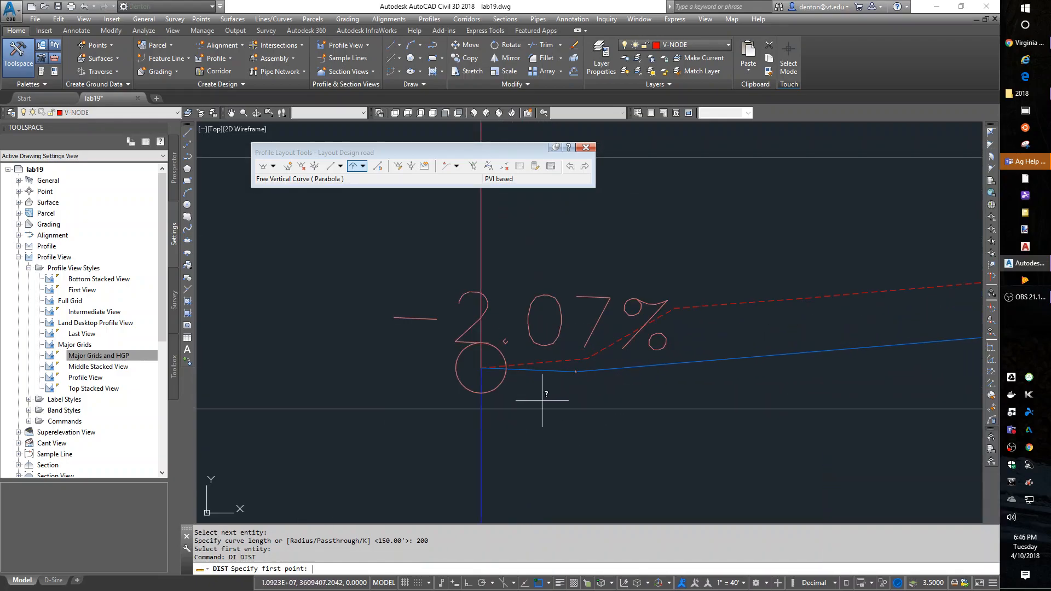
{"action": "left_click", "coordinate": [481, 392]}
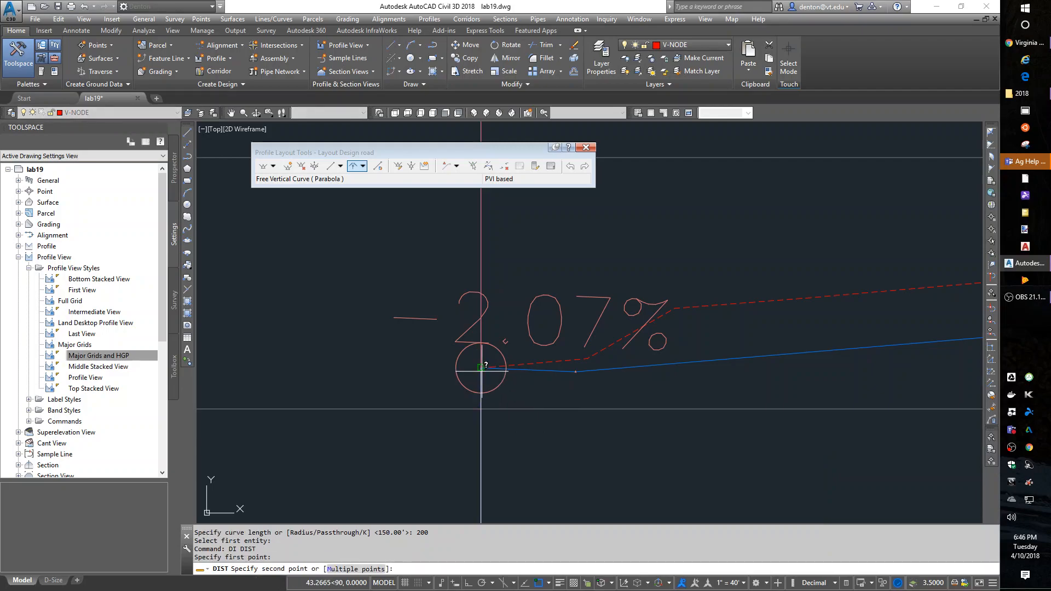
{"action": "left_click", "coordinate": [482, 371]}
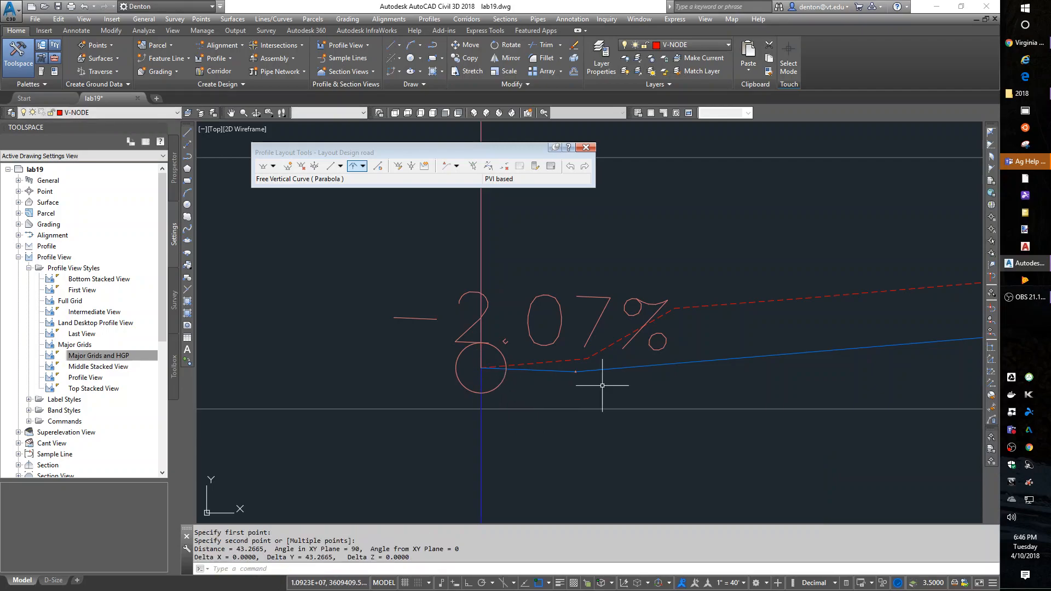
{"action": "key", "text": "Return"}
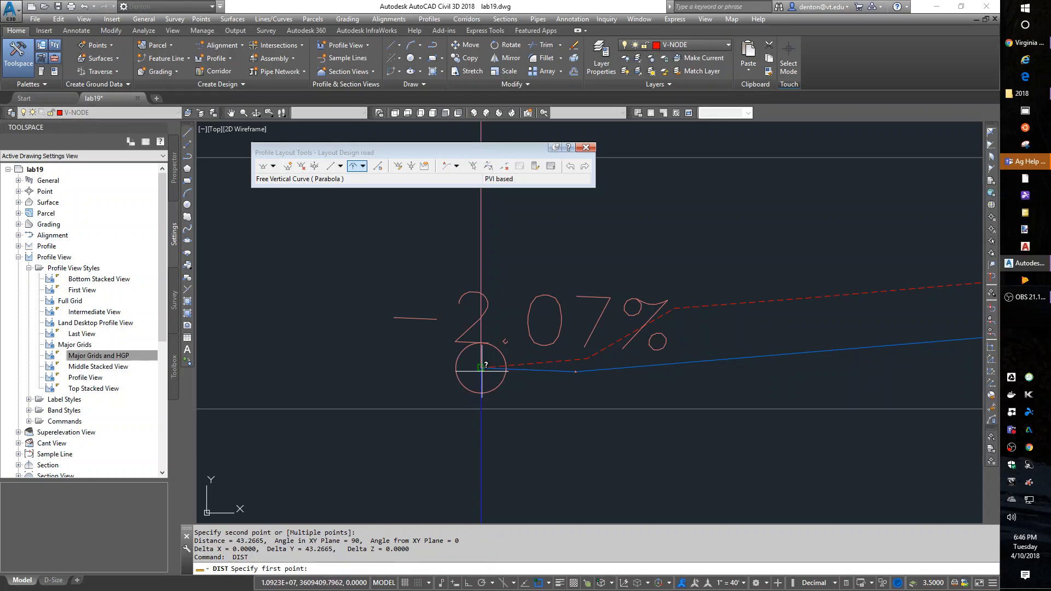
{"action": "left_click", "coordinate": [481, 367]}
{"action": "left_click", "coordinate": [575, 371]}
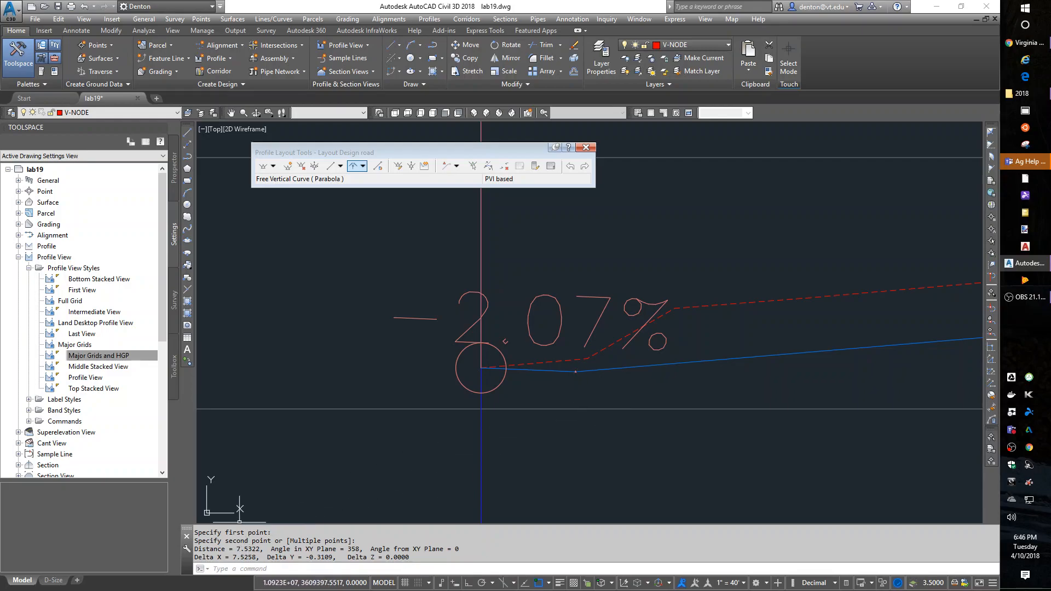
- Add a free parabolic vertical curve 12 ft long between the -2.07% and 4.20% tangents near station 0+07
{"action": "left_click", "coordinate": [354, 167]}
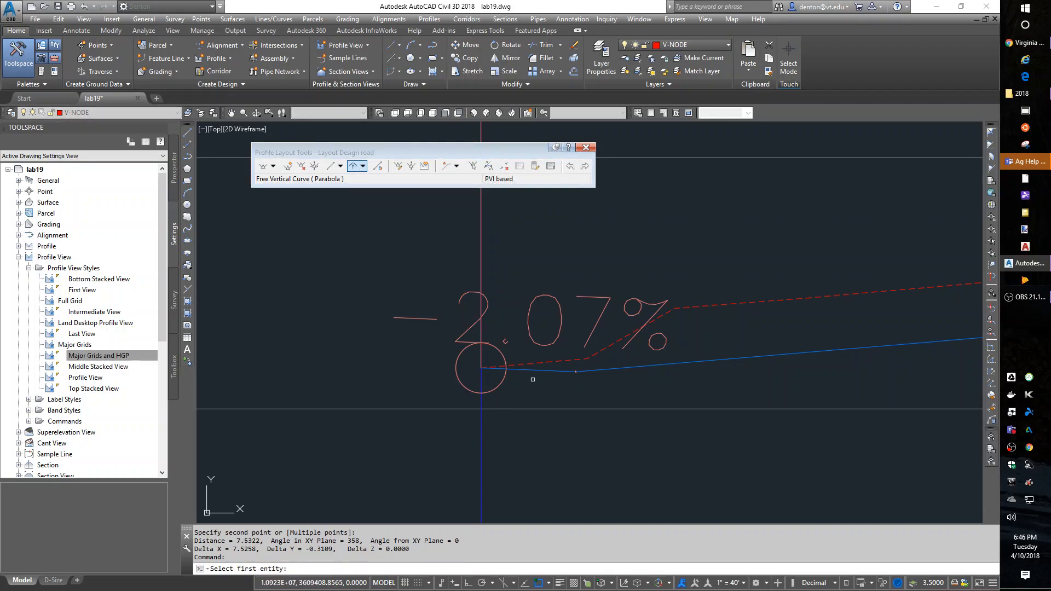
{"action": "left_click", "coordinate": [538, 372]}
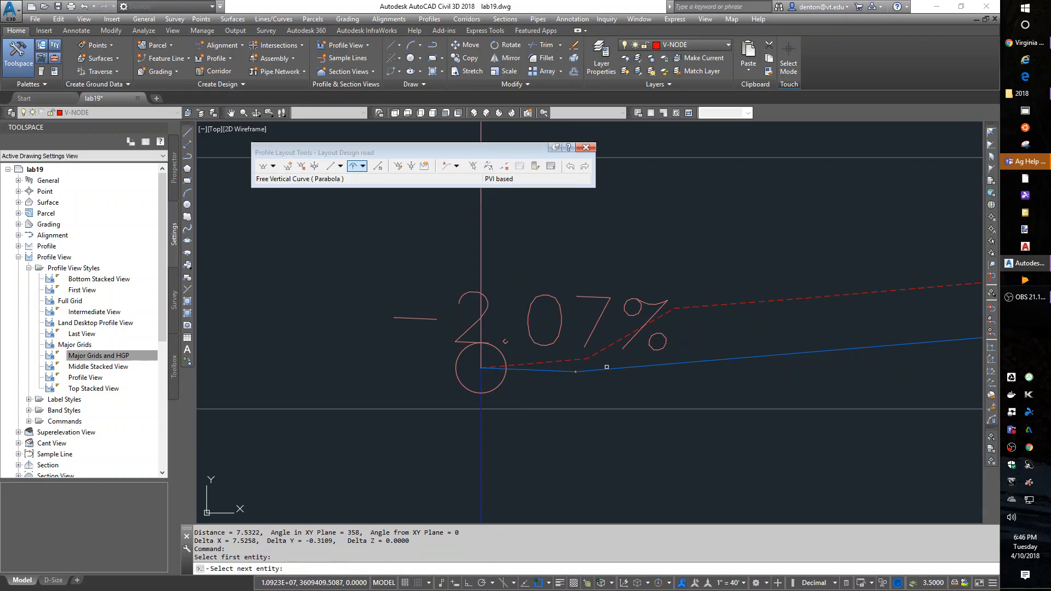
{"action": "left_click", "coordinate": [615, 366]}
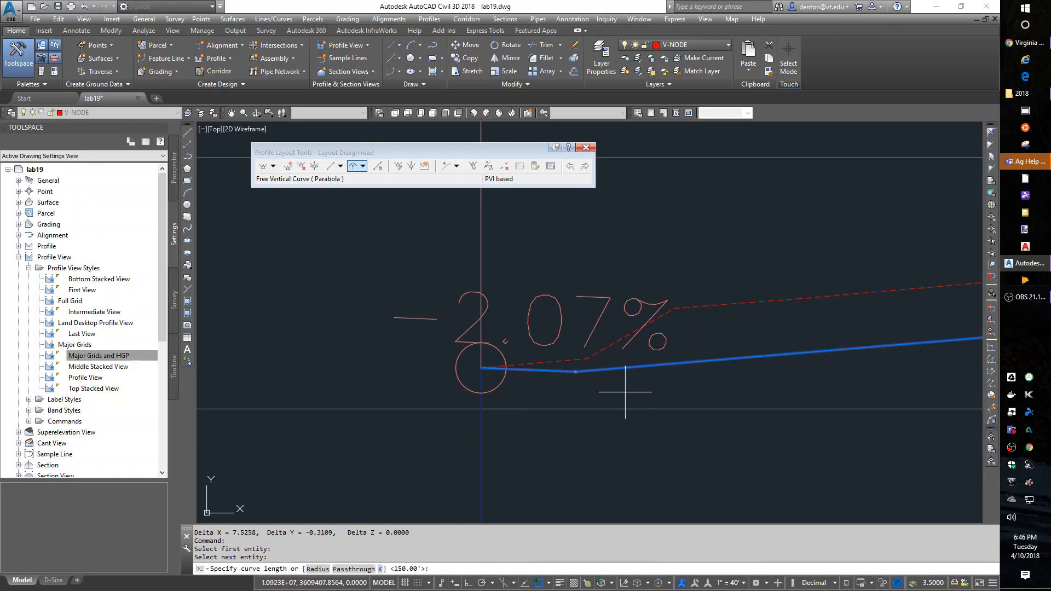
{"action": "type", "text": "12"}
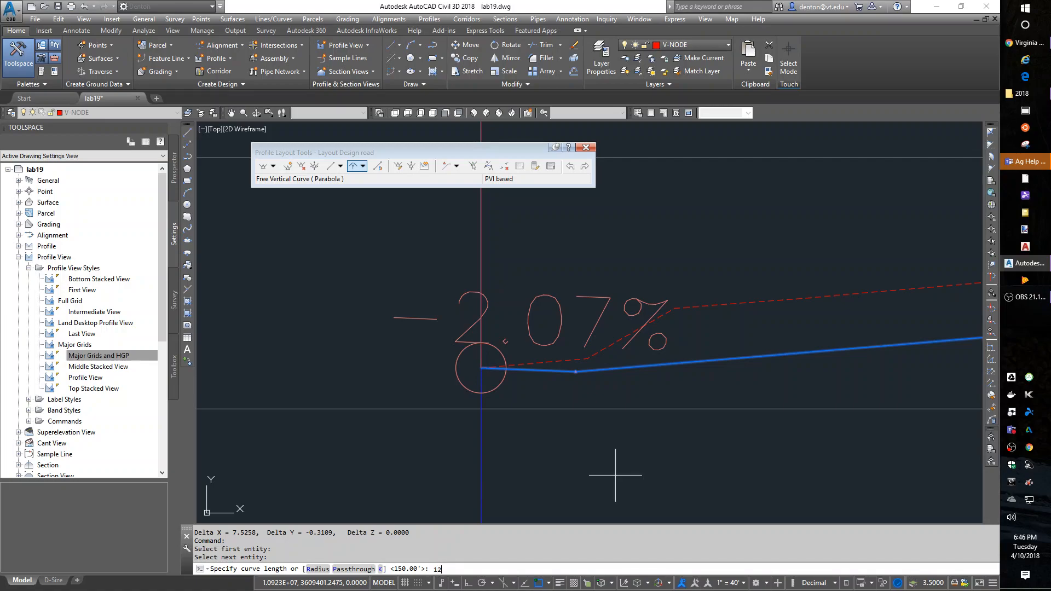
{"action": "key", "text": "Return"}
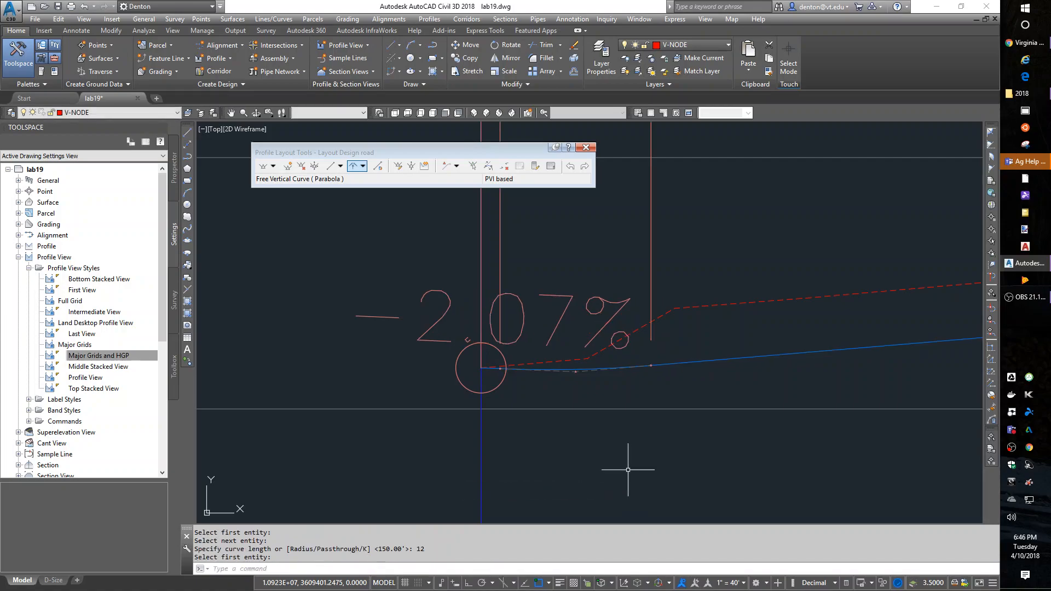
- Examine the short curve near station 0+00 and compare the whole design profile with the existing ground through its end station
{"action": "scroll", "coordinate": [629, 434], "scroll_direction": "down", "scroll_amount": 5}
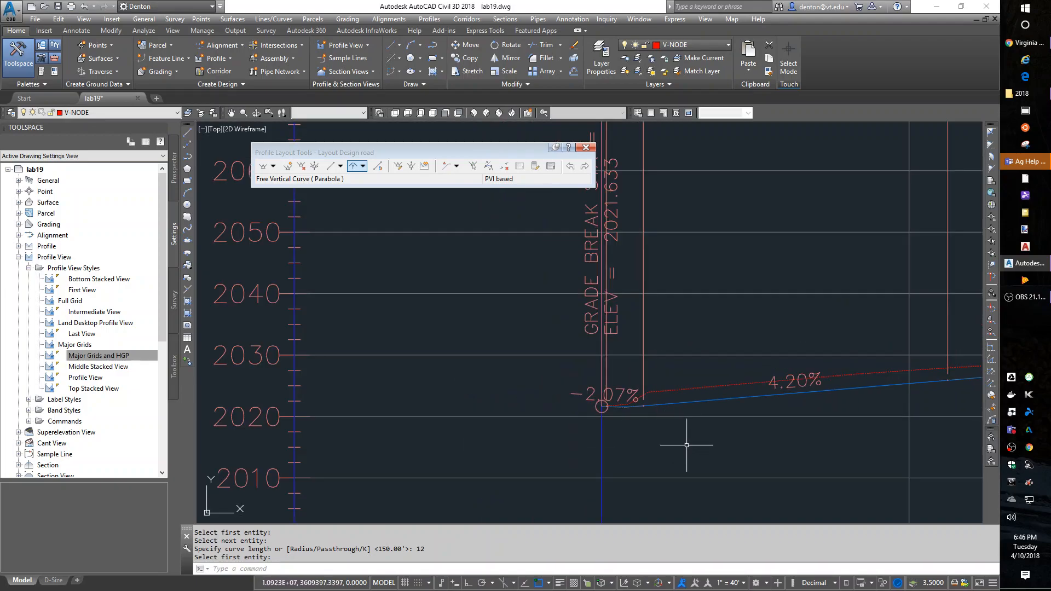
{"action": "mouse_move", "coordinate": [704, 446]}
{"action": "middle_mouse_down"}
{"action": "mouse_move", "coordinate": [595, 461]}
{"action": "mouse_move", "coordinate": [605, 436]}
{"action": "middle_mouse_up"}
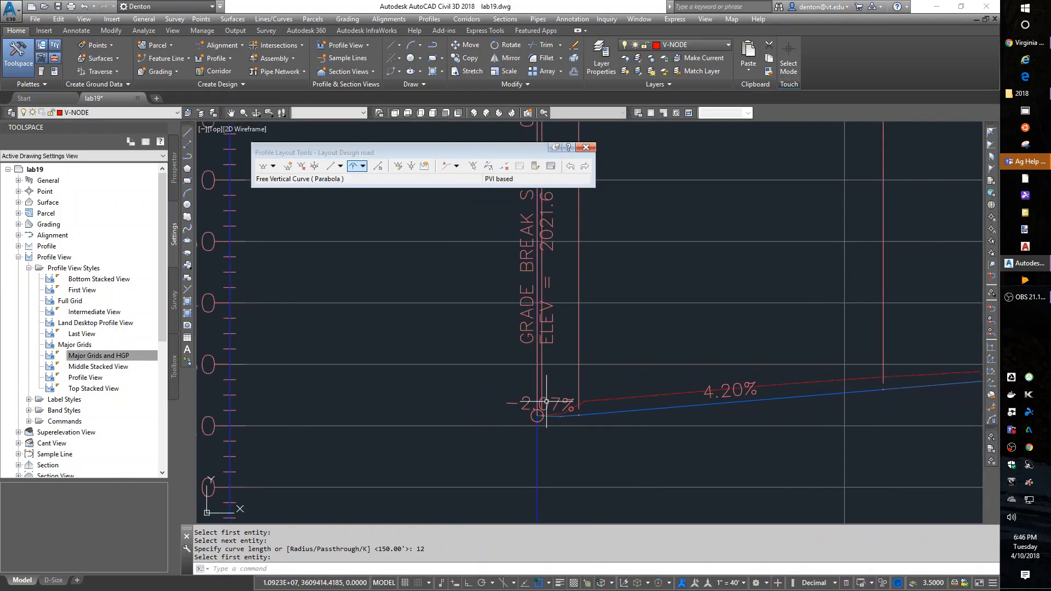
{"action": "scroll", "coordinate": [552, 405], "scroll_direction": "up", "scroll_amount": 3}
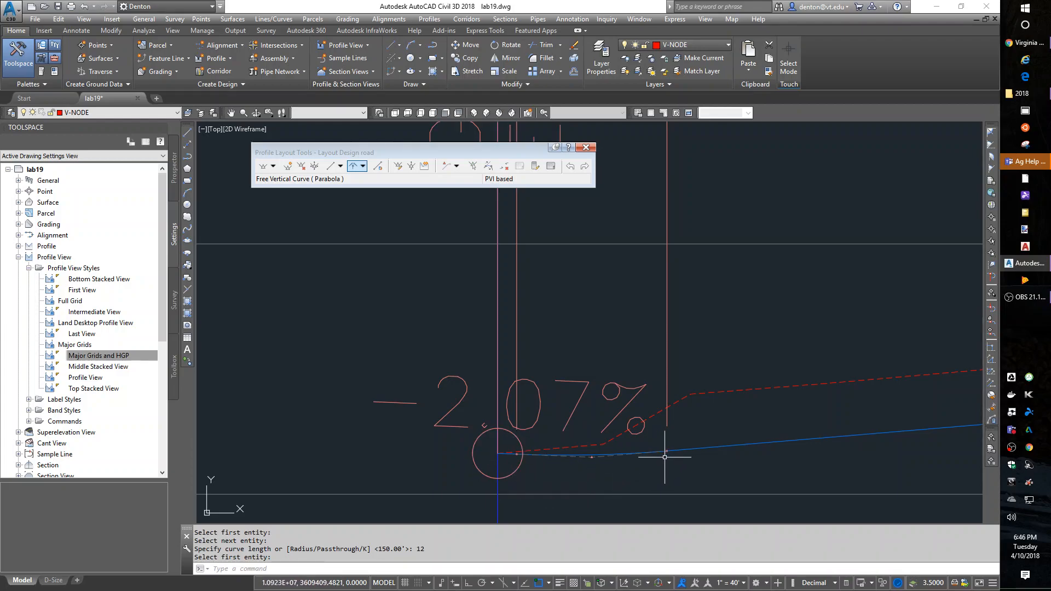
{"action": "scroll", "coordinate": [669, 464], "scroll_direction": "down", "scroll_amount": 7}
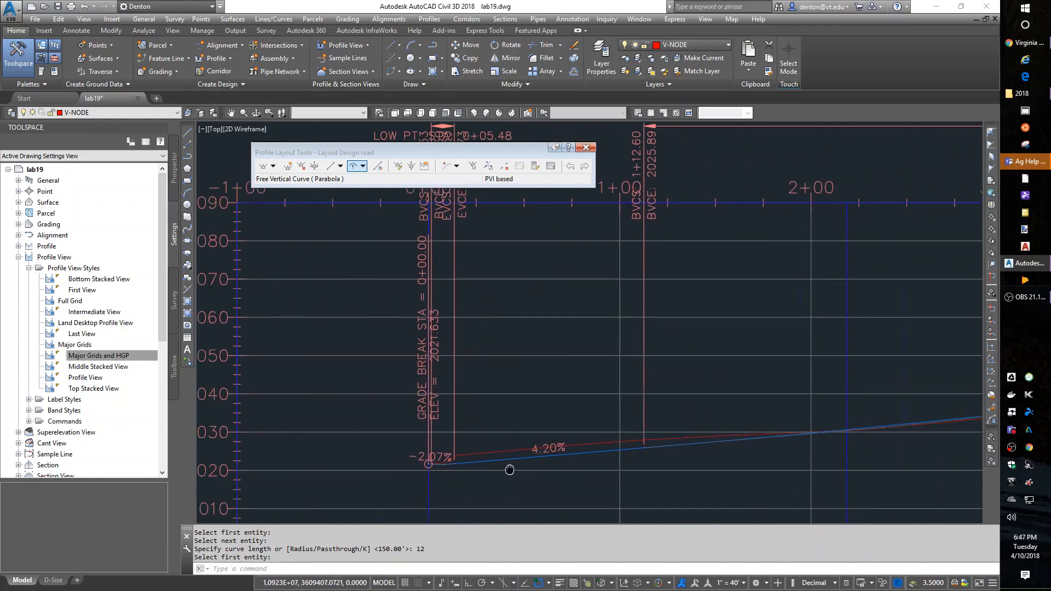
{"action": "scroll", "coordinate": [586, 501], "scroll_direction": "down", "scroll_amount": 2}
{"action": "mouse_move", "coordinate": [671, 427]}
{"action": "middle_mouse_down"}
{"action": "mouse_move", "coordinate": [627, 412]}
{"action": "mouse_move", "coordinate": [629, 435]}
{"action": "middle_mouse_up"}
{"action": "scroll", "coordinate": [627, 430], "scroll_direction": "down", "scroll_amount": 2}
{"action": "middle_click_drag", "start_coordinate": [621, 298], "coordinate": [592, 345]}
{"action": "scroll", "coordinate": [592, 347], "scroll_direction": "down", "scroll_amount": 2}
{"action": "mouse_move", "coordinate": [766, 444]}
{"action": "middle_mouse_down"}
{"action": "mouse_move", "coordinate": [731, 416]}
{"action": "mouse_move", "coordinate": [530, 362]}
{"action": "mouse_move", "coordinate": [450, 360]}
{"action": "mouse_move", "coordinate": [508, 337]}
{"action": "middle_mouse_up"}
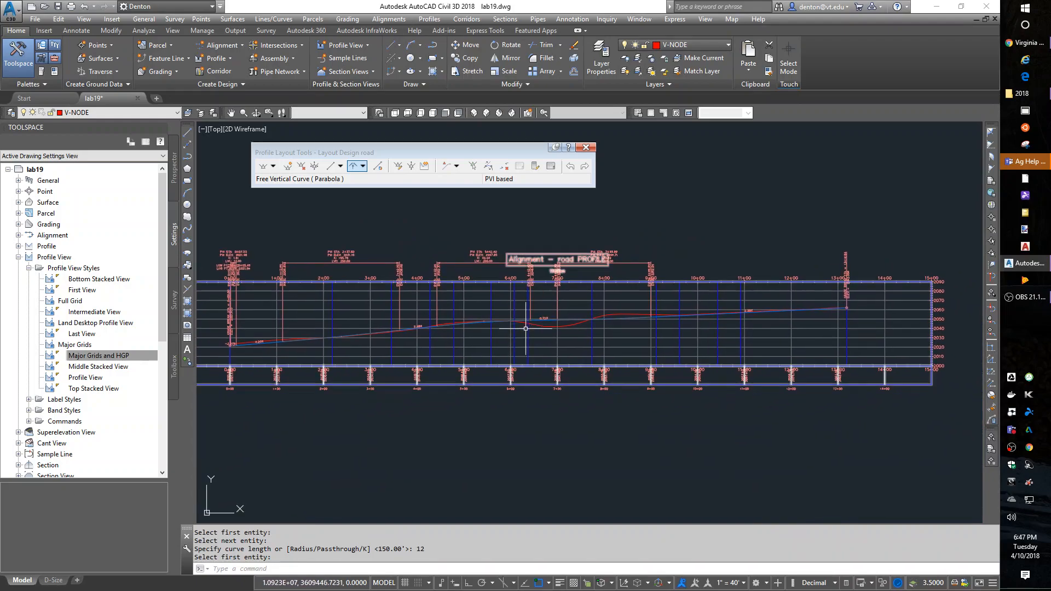
{"action": "scroll", "coordinate": [235, 353], "scroll_direction": "up", "scroll_amount": 6}
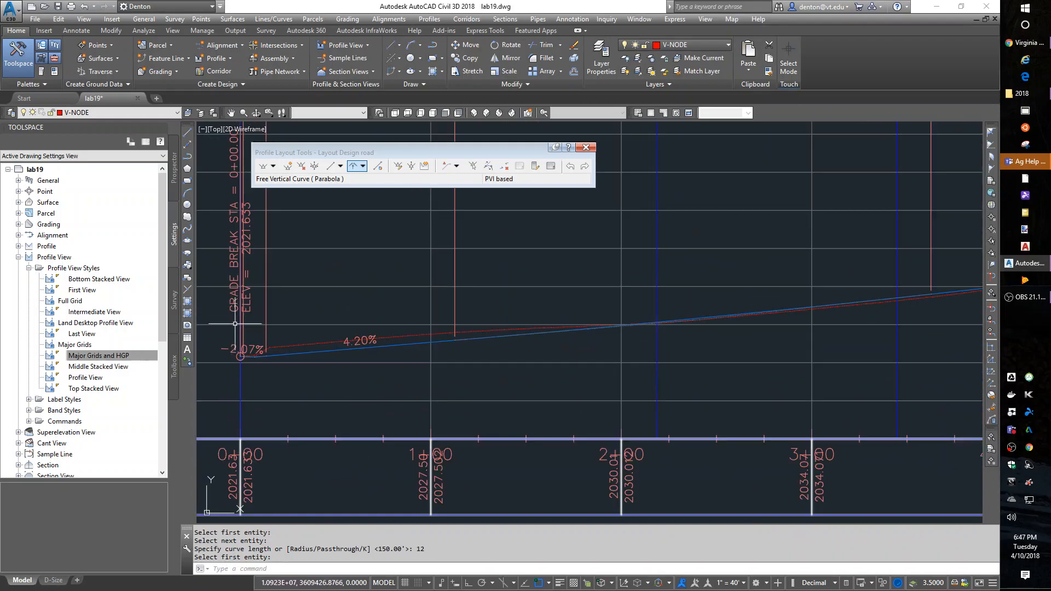
{"action": "scroll", "coordinate": [217, 364], "scroll_direction": "down", "scroll_amount": 4}
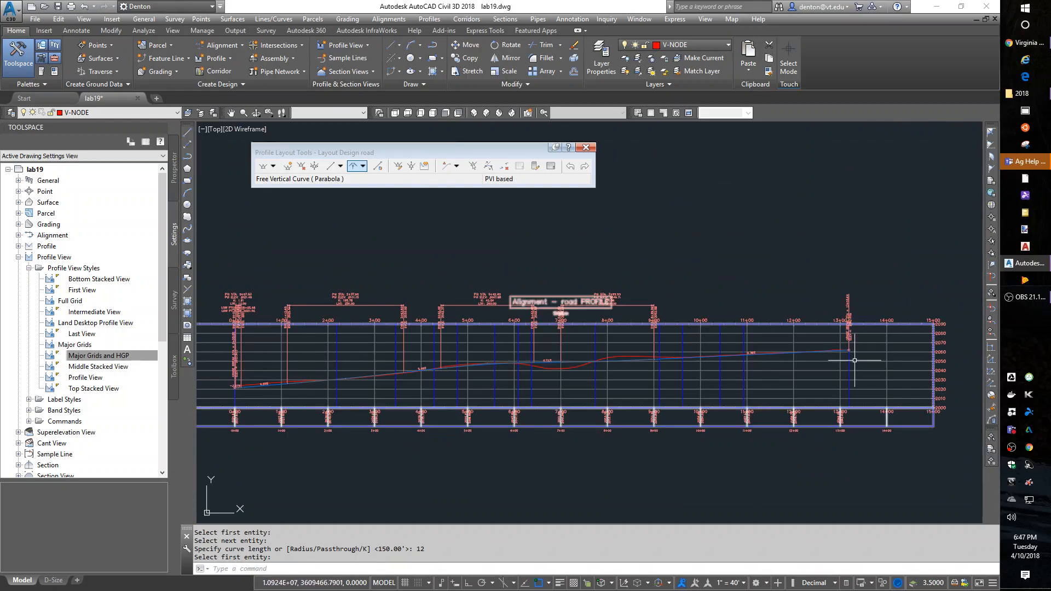
{"action": "scroll", "coordinate": [852, 336], "scroll_direction": "up", "scroll_amount": 4}
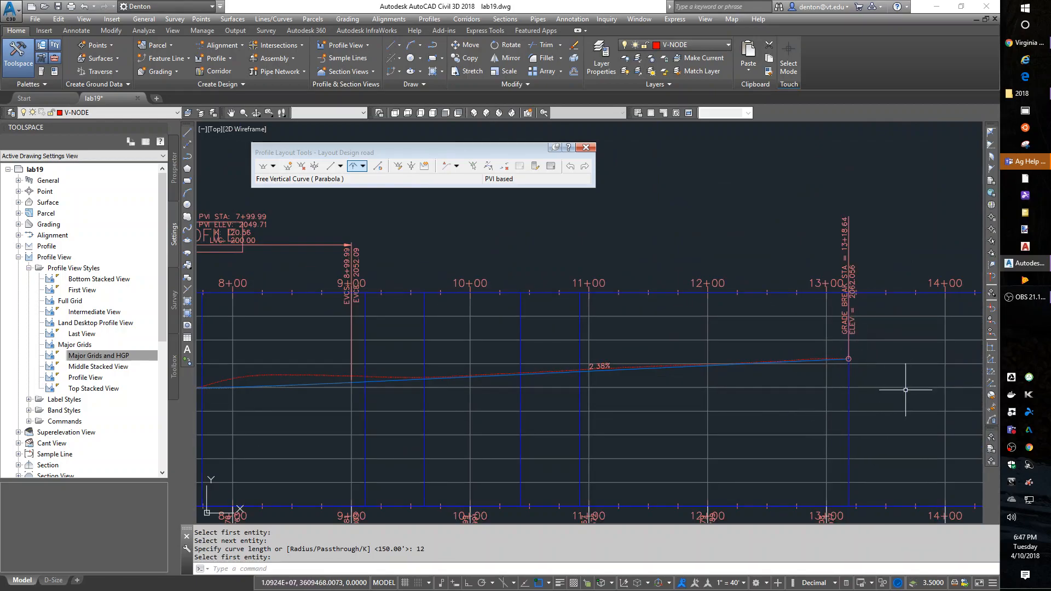
{"action": "scroll", "coordinate": [683, 382], "scroll_direction": "down", "scroll_amount": 5}
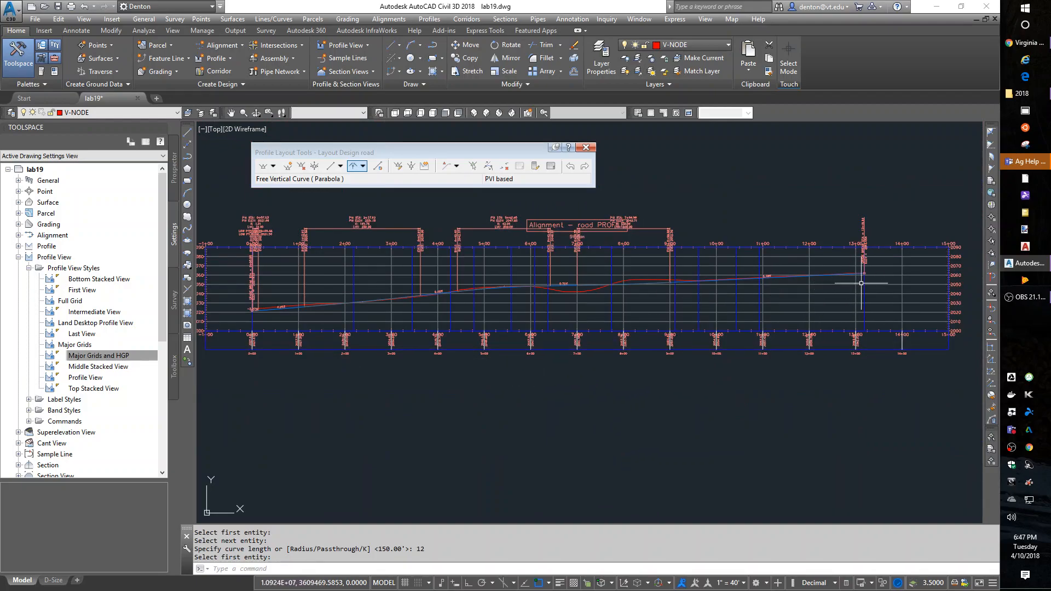
- Set the elevation of the last PVI, at station 13+18.64, to 2061.06 in the profile entities table, and close the table
{"action": "scroll", "coordinate": [856, 282], "scroll_direction": "up", "scroll_amount": 4}
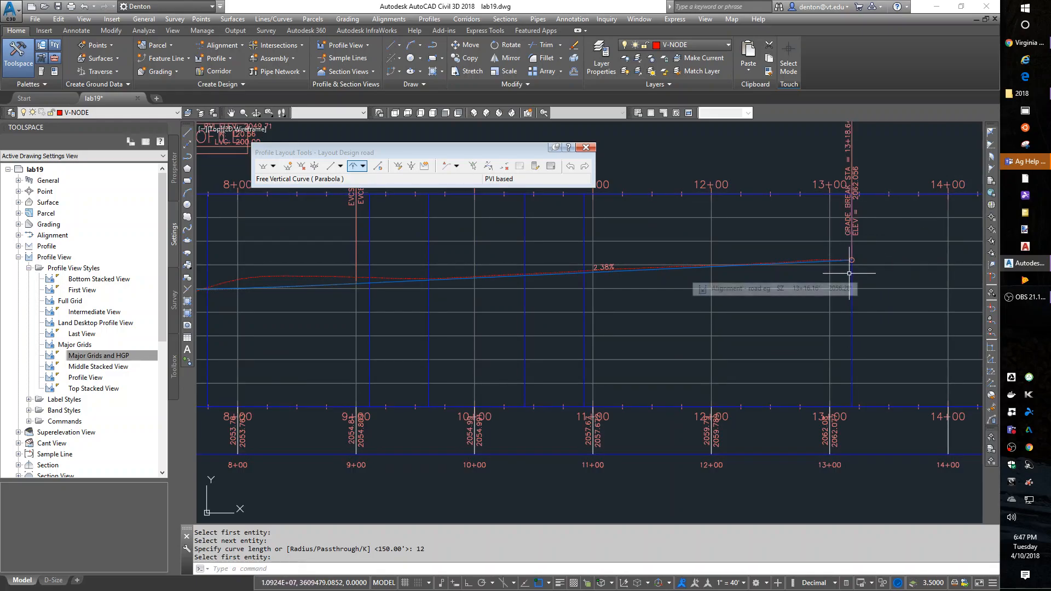
{"action": "left_click", "coordinate": [551, 166]}
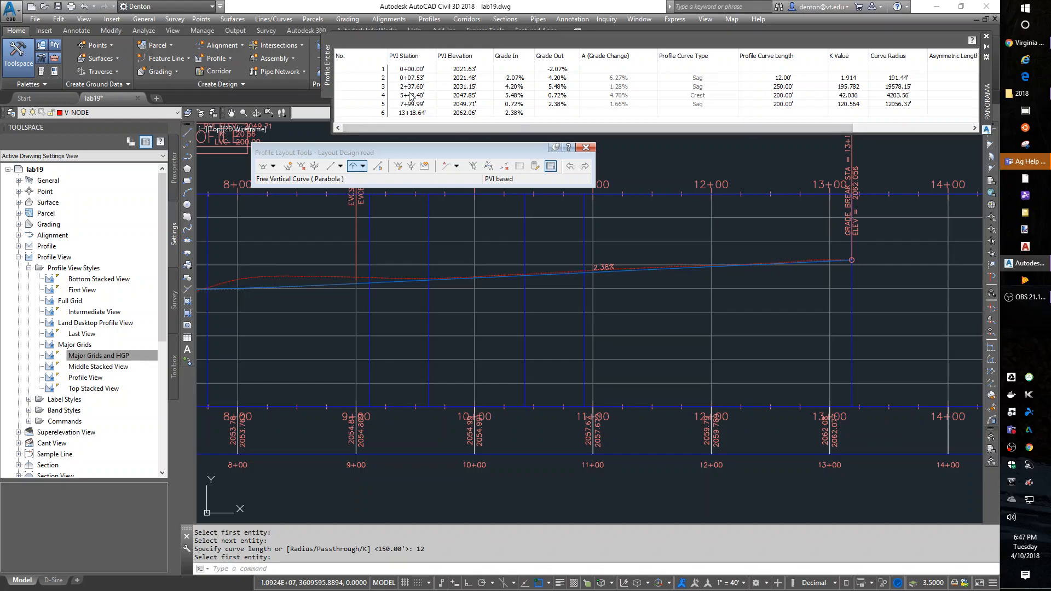
{"action": "left_click", "coordinate": [468, 114]}
{"action": "left_click", "coordinate": [467, 113]}
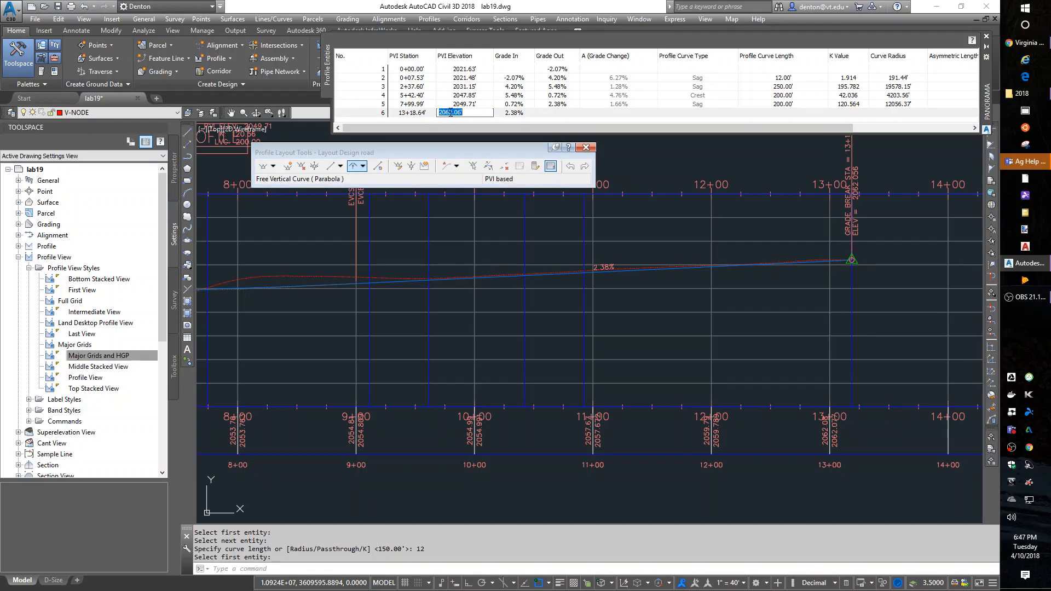
{"action": "left_click", "coordinate": [480, 163]}
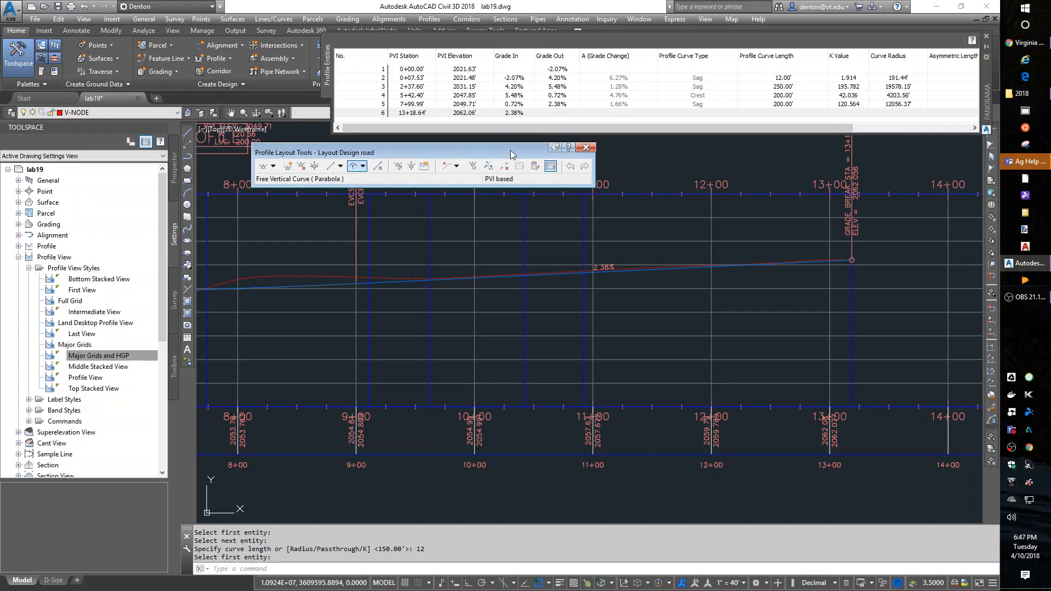
{"action": "left_click", "coordinate": [461, 113]}
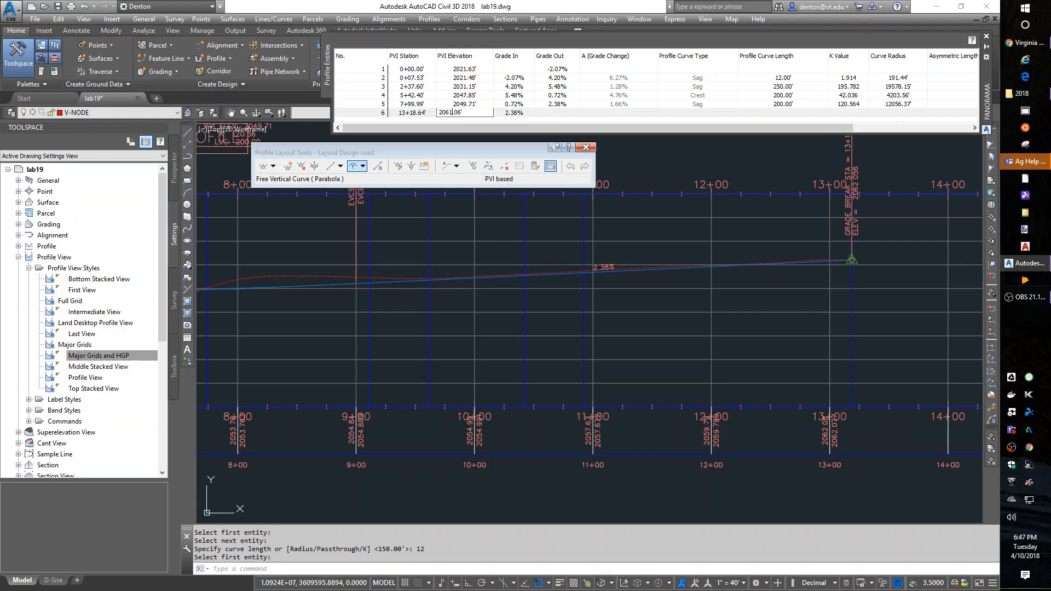
{"action": "type", "text": "2061.06"}
{"action": "key", "text": "Return"}
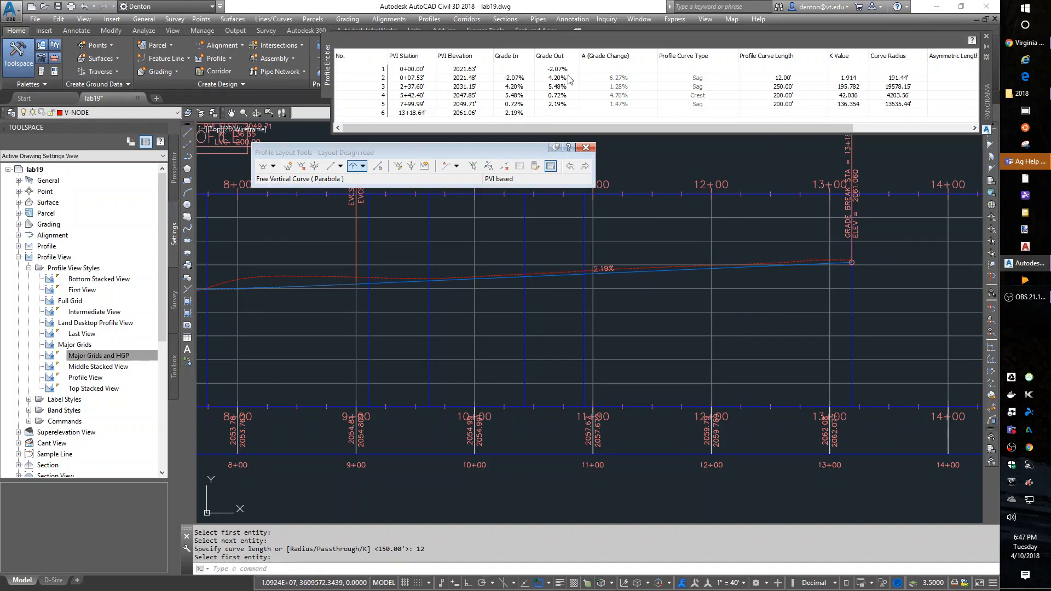
{"action": "middle_click_drag", "start_coordinate": [336, 301], "coordinate": [736, 257]}
{"action": "middle_click_drag", "start_coordinate": [279, 316], "coordinate": [620, 285]}
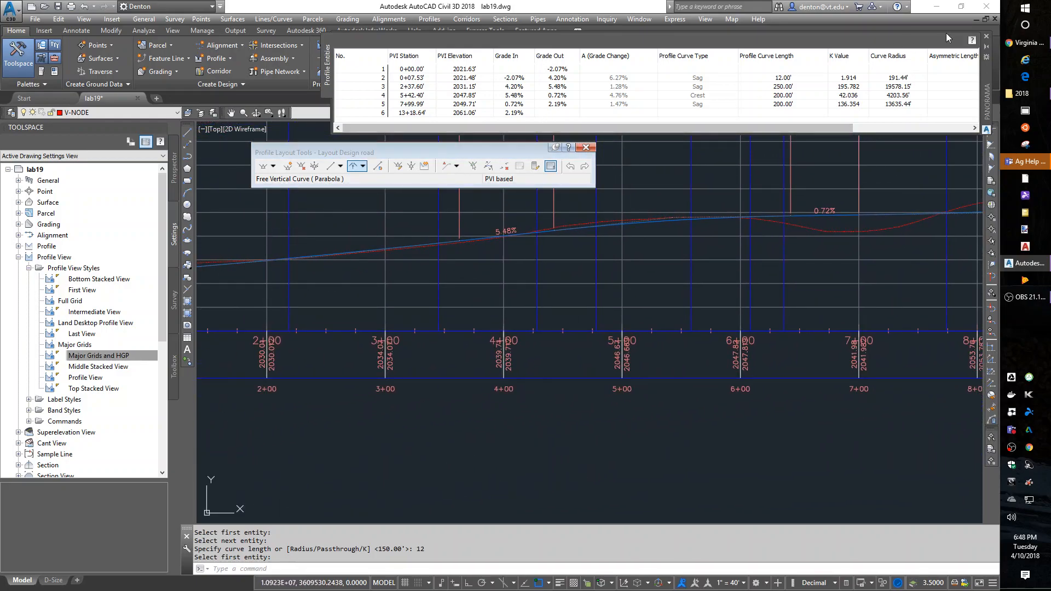
{"action": "left_click", "coordinate": [987, 37]}
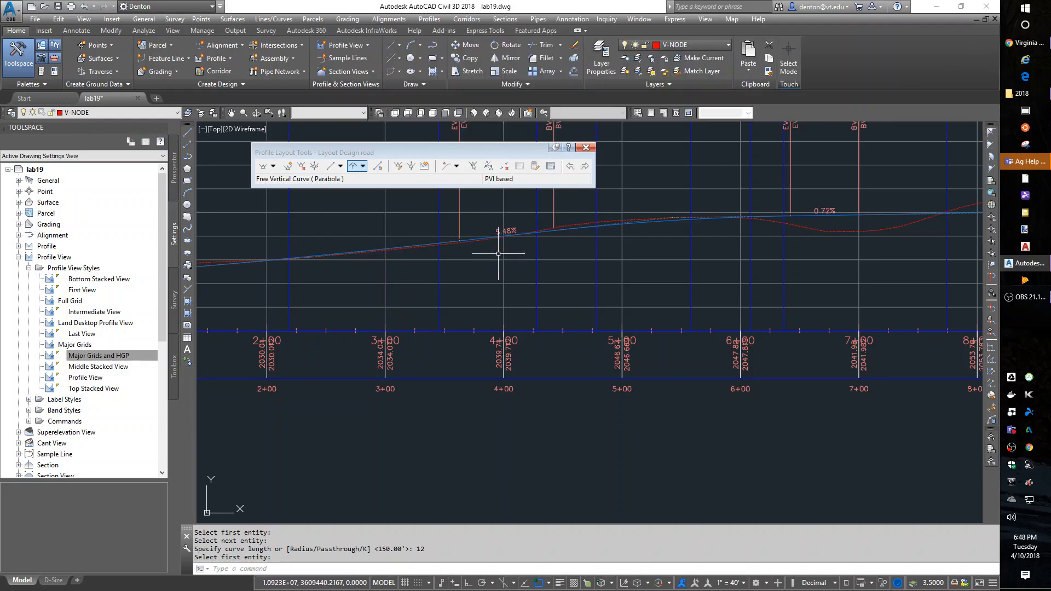
- Inspect the design profile against the existing ground along the full road, including the end PVI at station 13+18.64
{"action": "scroll", "coordinate": [496, 315], "scroll_direction": "down", "scroll_amount": 6}
{"action": "scroll", "coordinate": [402, 290], "scroll_direction": "up", "scroll_amount": 4}
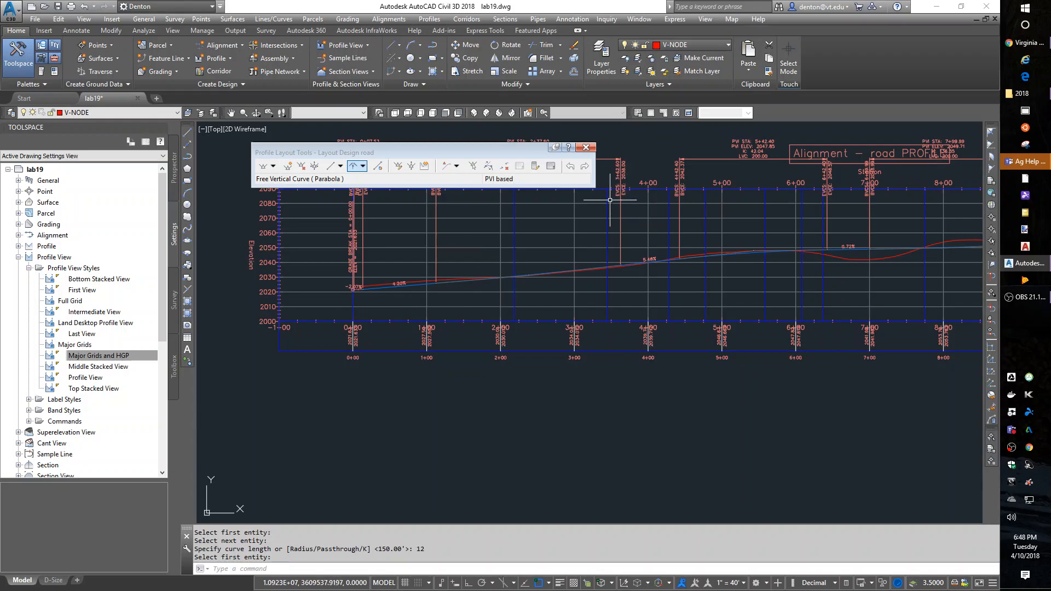
{"action": "middle_click_drag", "start_coordinate": [721, 301], "coordinate": [303, 342]}
{"action": "middle_click_drag", "start_coordinate": [790, 309], "coordinate": [731, 305]}
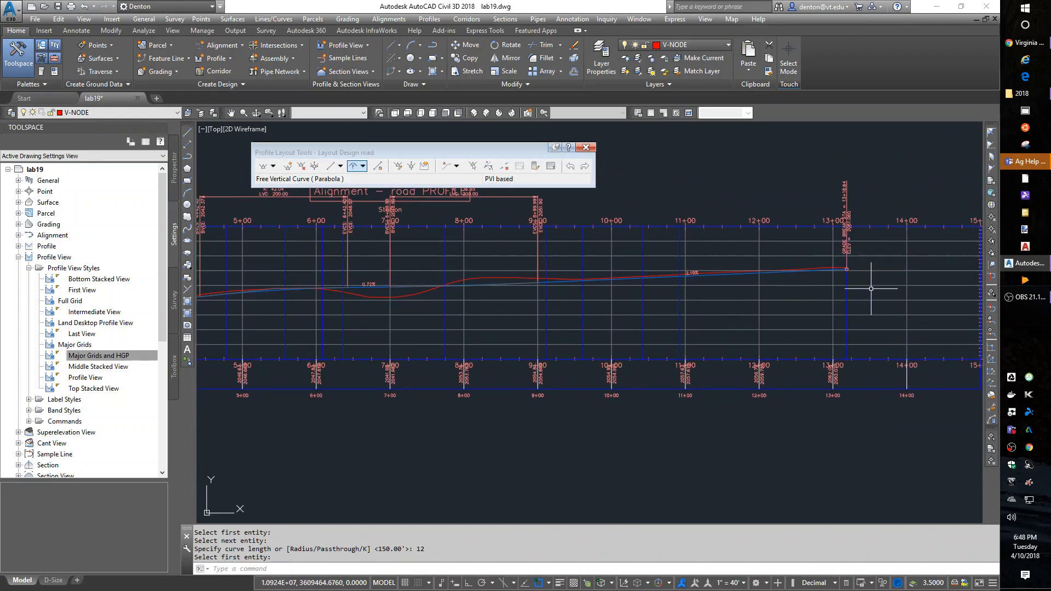
{"action": "scroll", "coordinate": [868, 287], "scroll_direction": "up", "scroll_amount": 4}
{"action": "scroll", "coordinate": [803, 270], "scroll_direction": "up", "scroll_amount": 5}
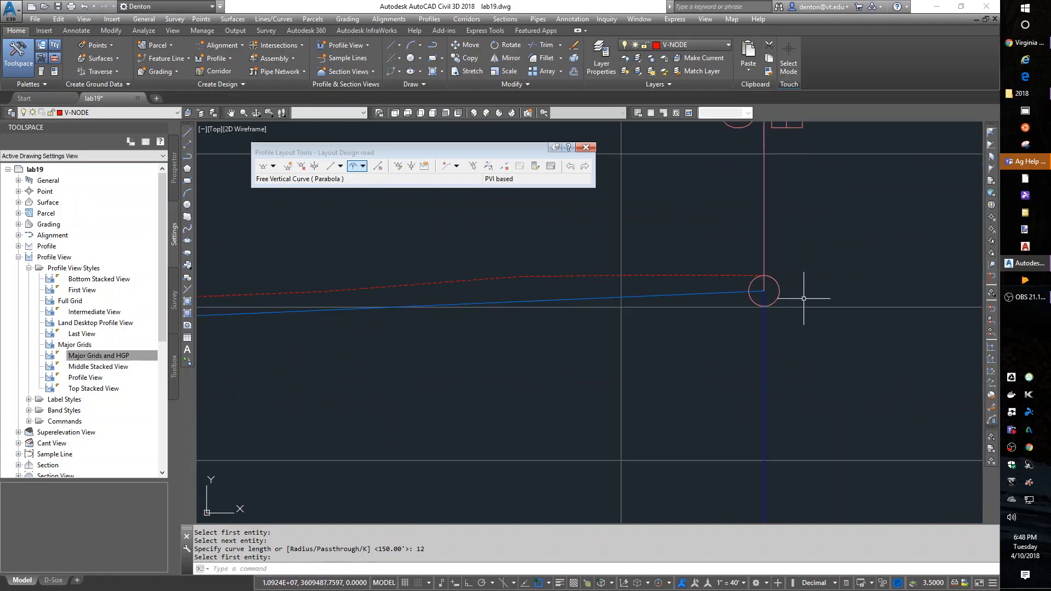
{"action": "scroll", "coordinate": [679, 329], "scroll_direction": "down", "scroll_amount": 4}
{"action": "middle_click_drag", "start_coordinate": [379, 333], "coordinate": [778, 293]}
{"action": "scroll", "coordinate": [516, 278], "scroll_direction": "down", "scroll_amount": 2}
{"action": "middle_click_drag", "start_coordinate": [515, 278], "coordinate": [638, 267]}
{"action": "scroll", "coordinate": [757, 268], "scroll_direction": "down", "scroll_amount": 5}
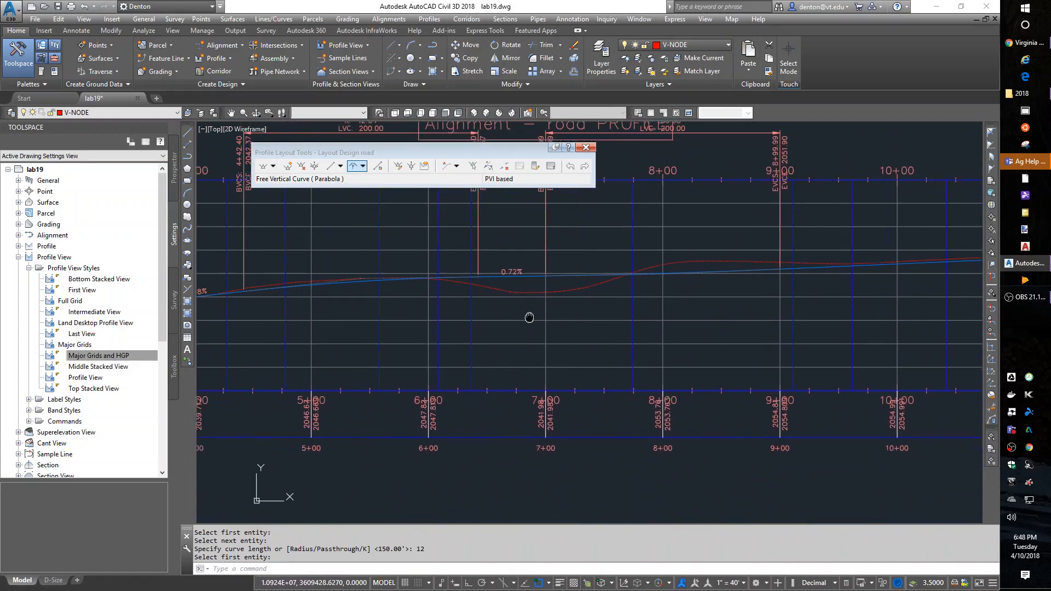
{"action": "middle_click_drag", "start_coordinate": [423, 312], "coordinate": [497, 304]}
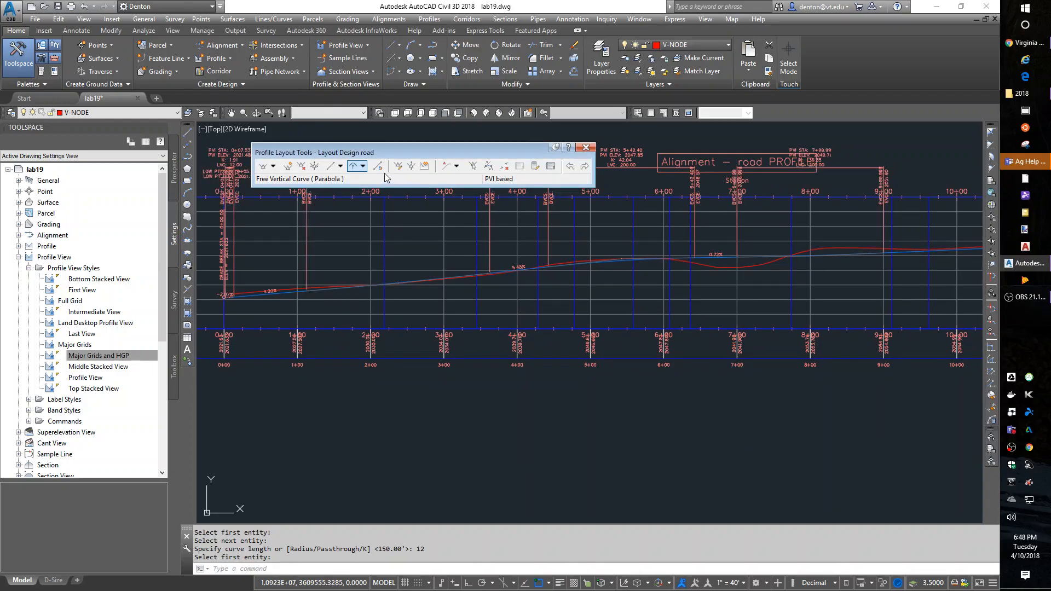
- Close the profile layout tools and bring the site plan and the road profile view into sight together
{"action": "scroll", "coordinate": [615, 445], "scroll_direction": "down", "scroll_amount": 3}
{"action": "mouse_move", "coordinate": [615, 493]}
{"action": "middle_mouse_down"}
{"action": "mouse_move", "coordinate": [622, 378]}
{"action": "mouse_move", "coordinate": [686, 327]}
{"action": "middle_mouse_up"}
{"action": "mouse_move", "coordinate": [576, 376]}
{"action": "middle_mouse_down"}
{"action": "mouse_move", "coordinate": [613, 300]}
{"action": "mouse_move", "coordinate": [544, 207]}
{"action": "middle_mouse_up"}
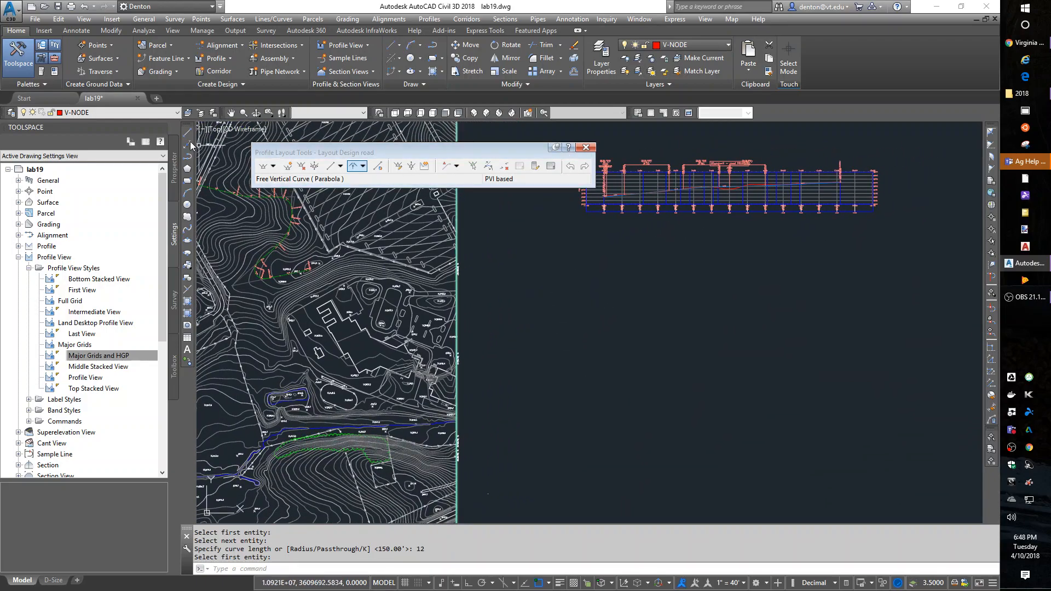
{"action": "left_click", "coordinate": [588, 148]}
{"action": "scroll", "coordinate": [376, 438], "scroll_direction": "down", "scroll_amount": 2}
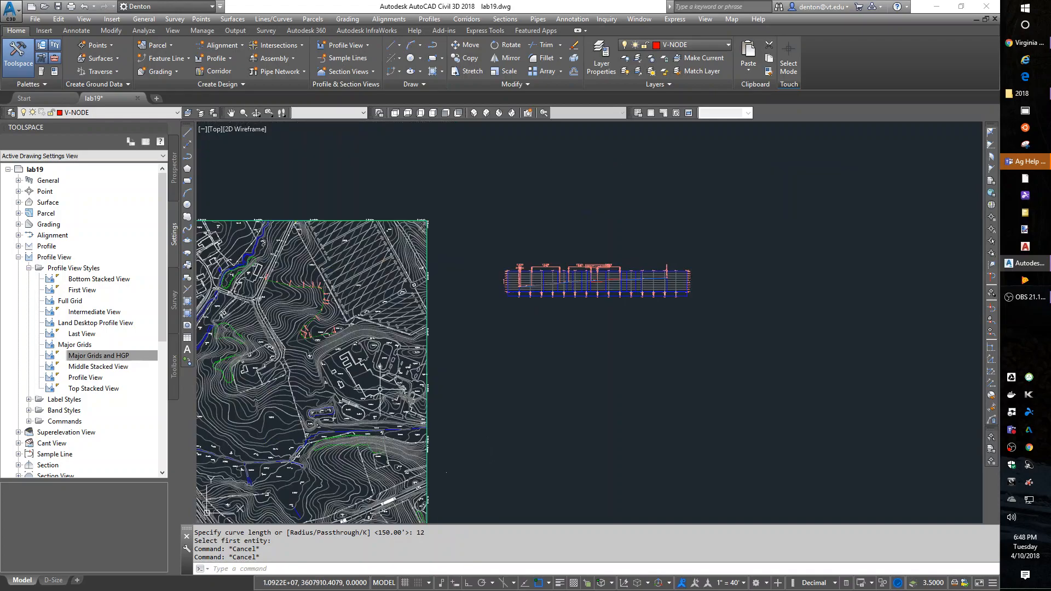
{"action": "middle_click_drag", "start_coordinate": [380, 390], "coordinate": [416, 305]}
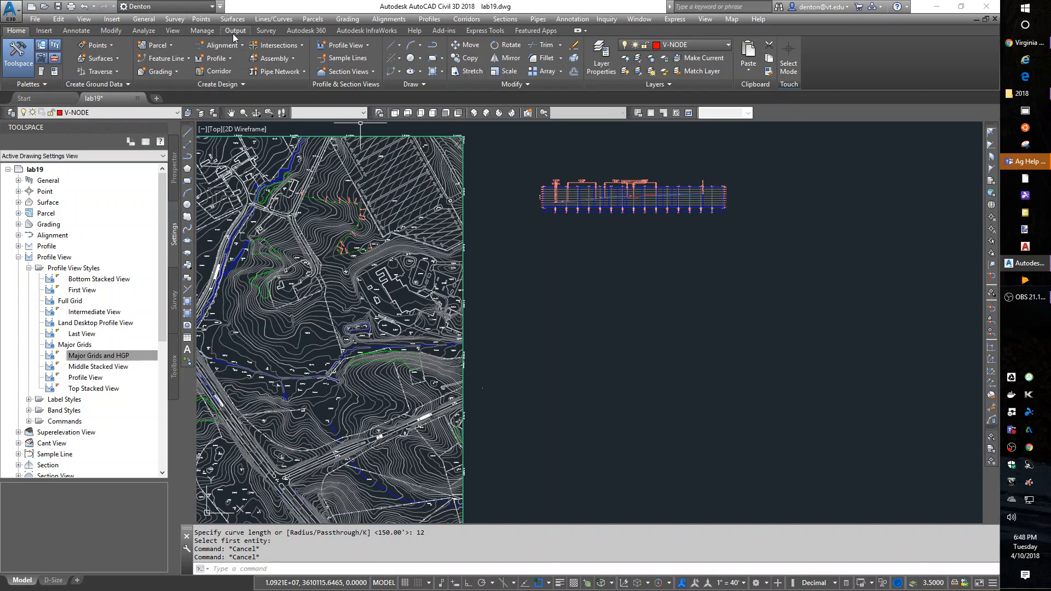
{"action": "left_click", "coordinate": [217, 58]}
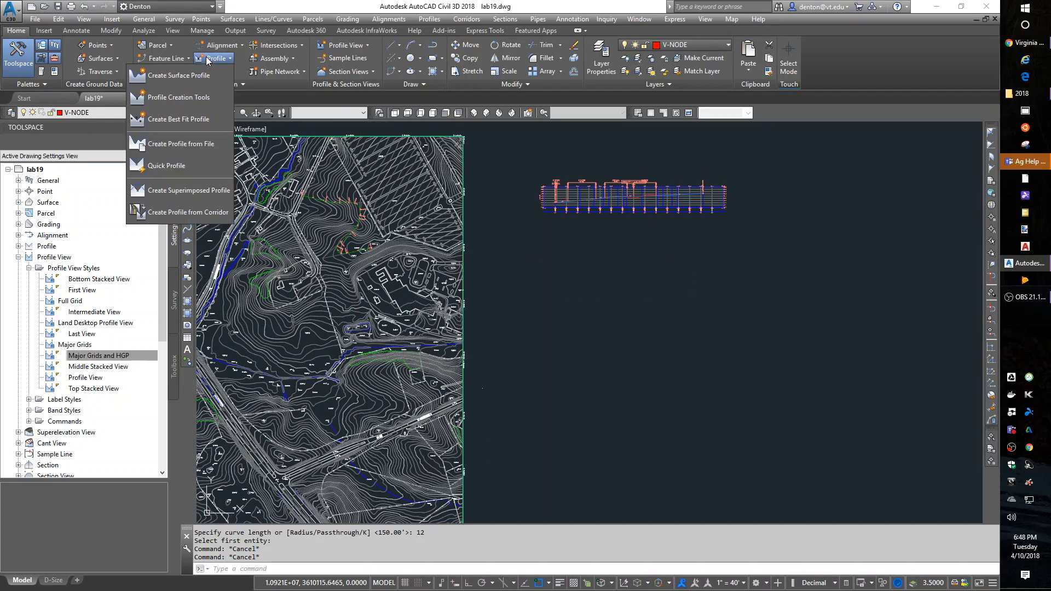
{"action": "left_click", "coordinate": [191, 94]}
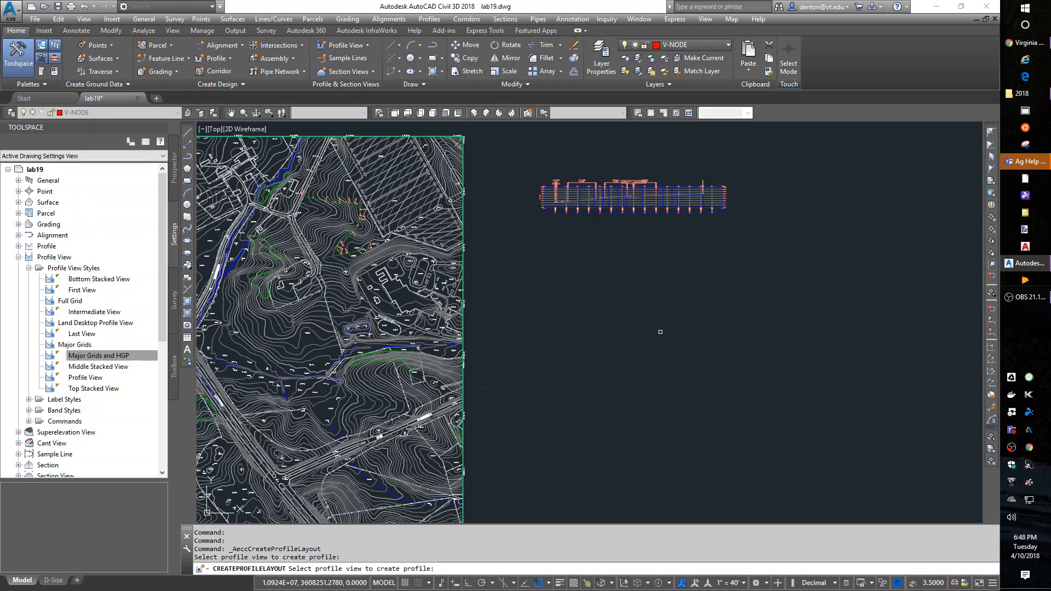
{"action": "key", "text": "Escape"}
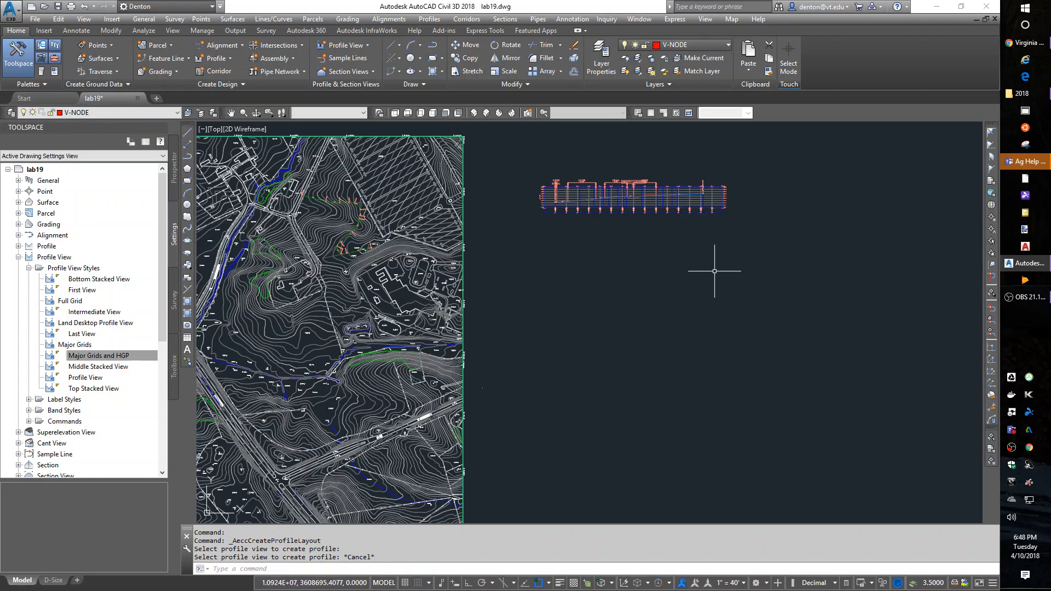
- Sample a surface profile from the eg surface along Alignment - ditch over its full station range
{"action": "left_click", "coordinate": [224, 59]}
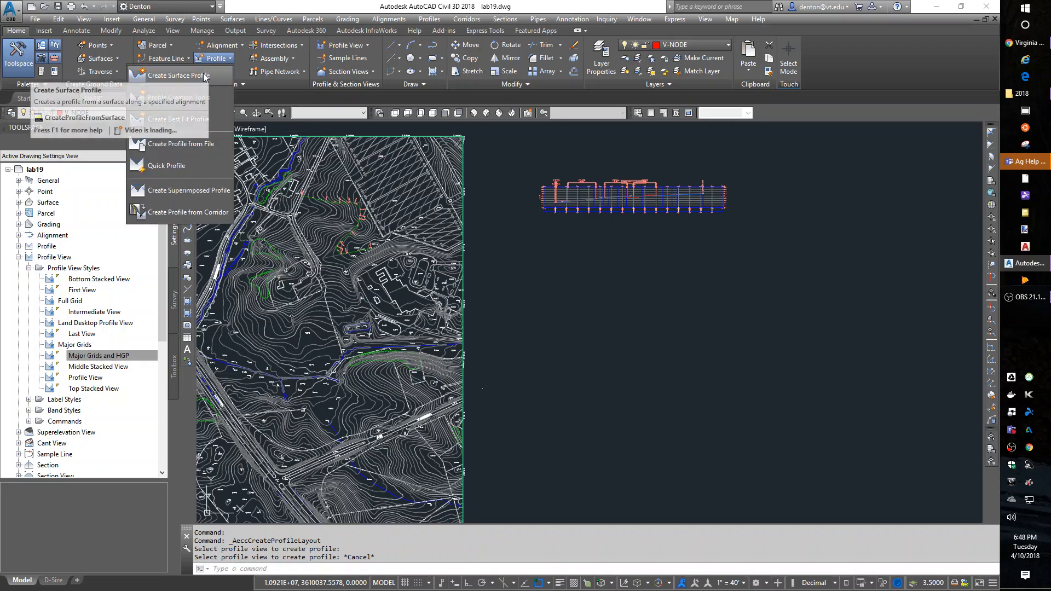
{"action": "left_click", "coordinate": [203, 76]}
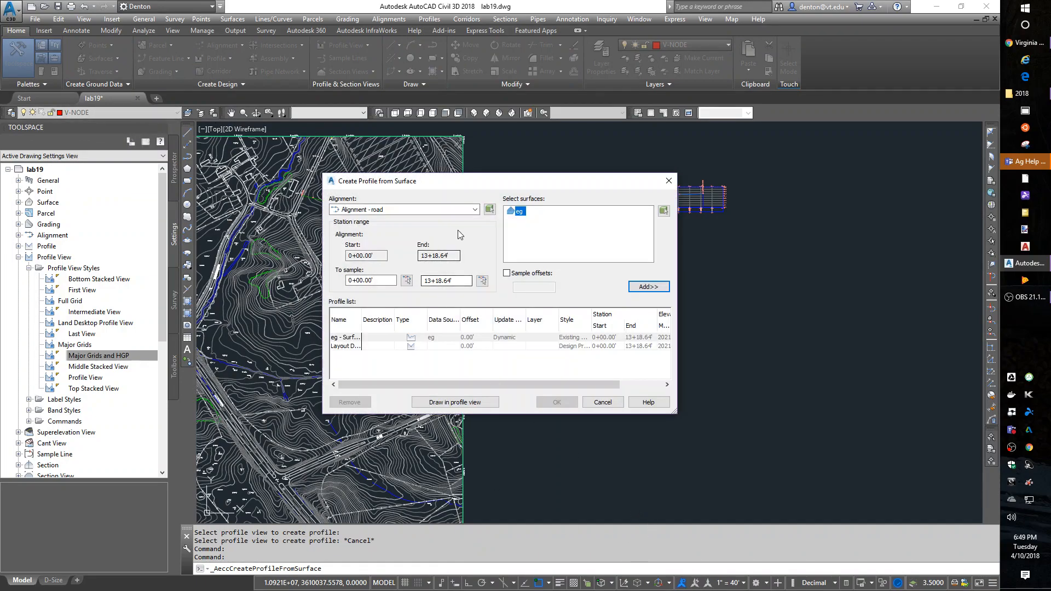
{"action": "left_click", "coordinate": [474, 211]}
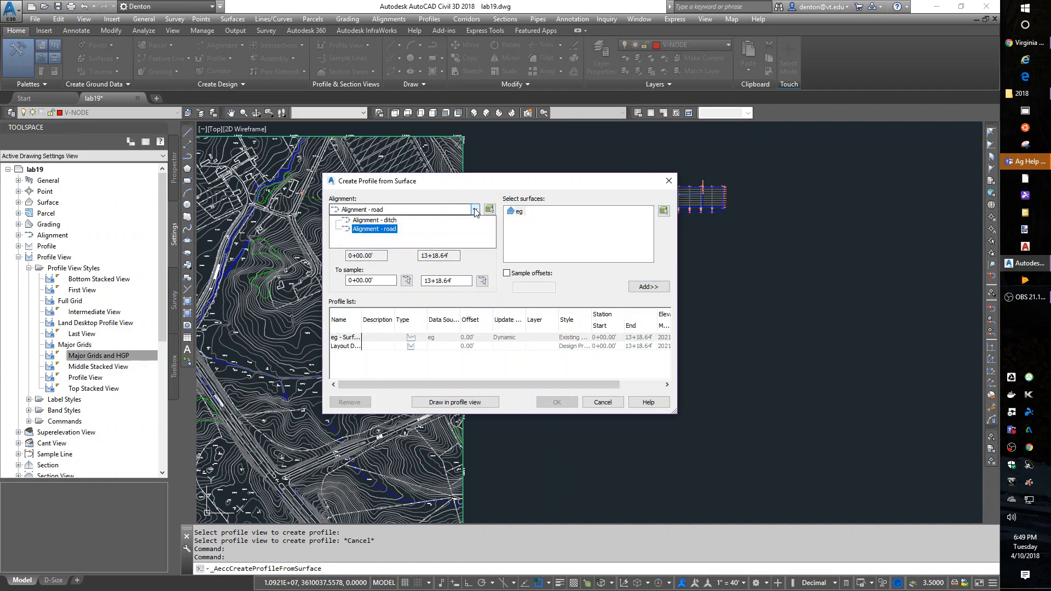
{"action": "left_click", "coordinate": [377, 221]}
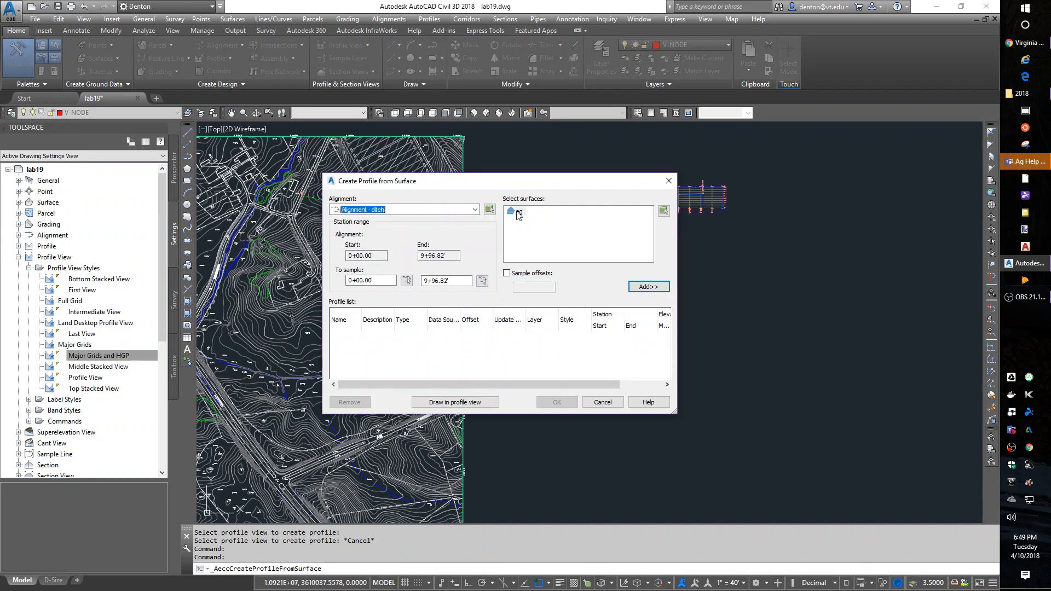
{"action": "left_click", "coordinate": [651, 289]}
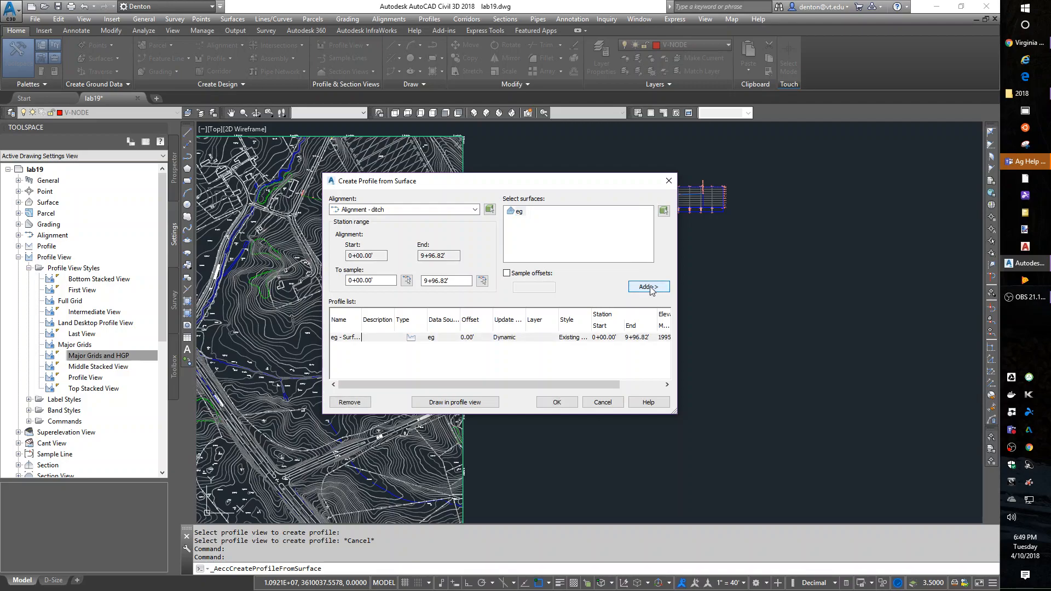
- Draw the ditch's existing-ground profile view in the Major Grids and HGP style below the road profile view and inspect it
{"action": "left_click", "coordinate": [485, 403]}
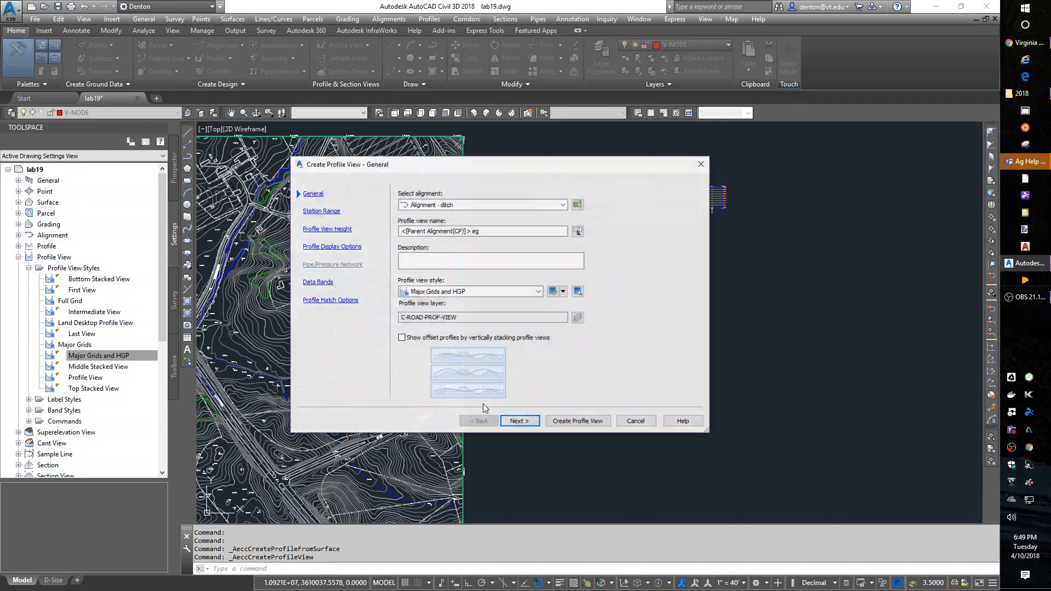
{"action": "left_click", "coordinate": [574, 421]}
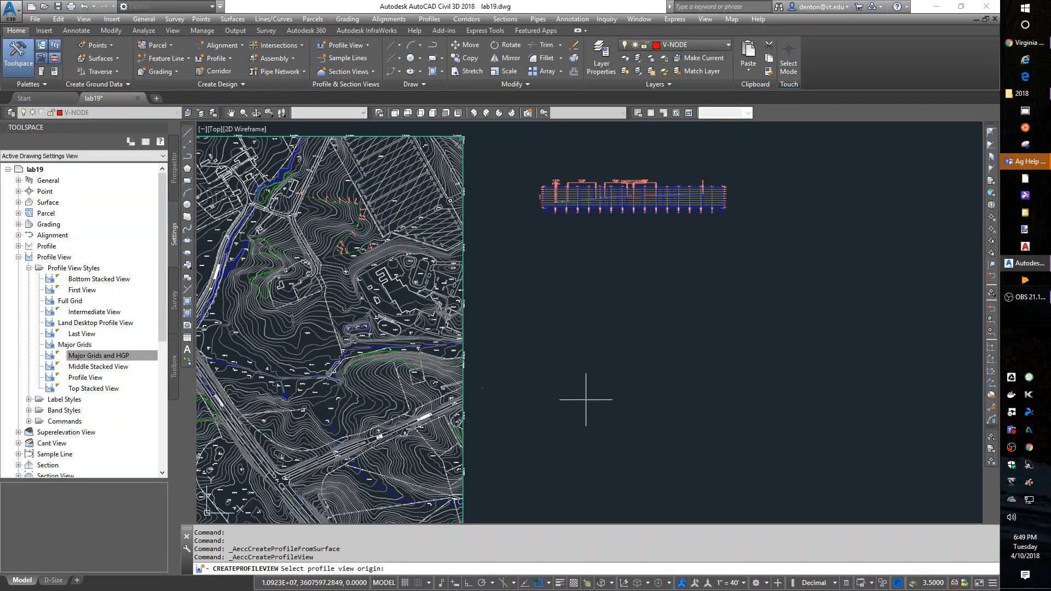
{"action": "left_click", "coordinate": [542, 304]}
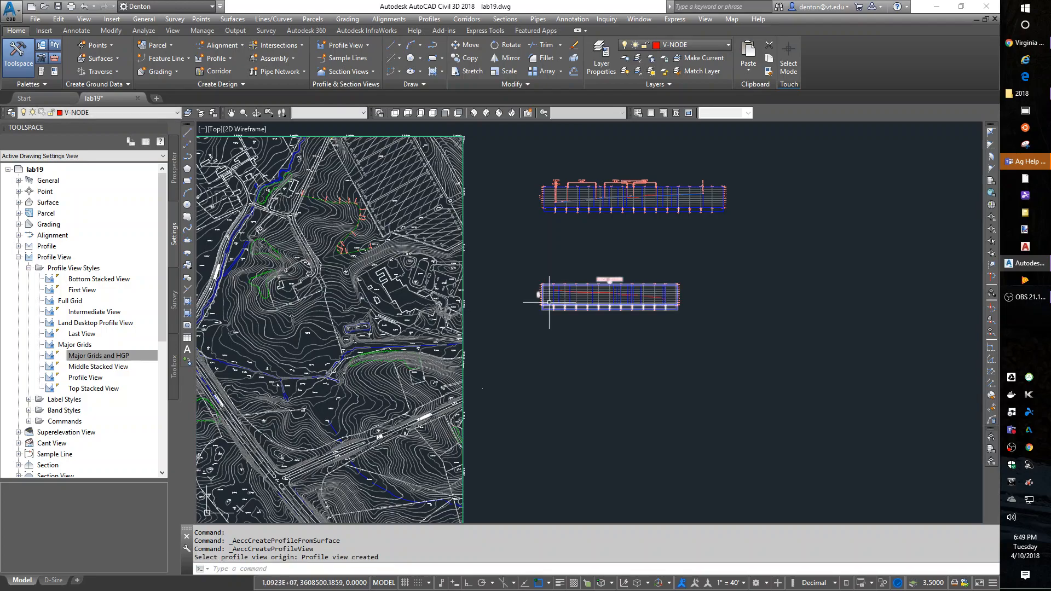
{"action": "scroll", "coordinate": [578, 317], "scroll_direction": "up", "scroll_amount": 5}
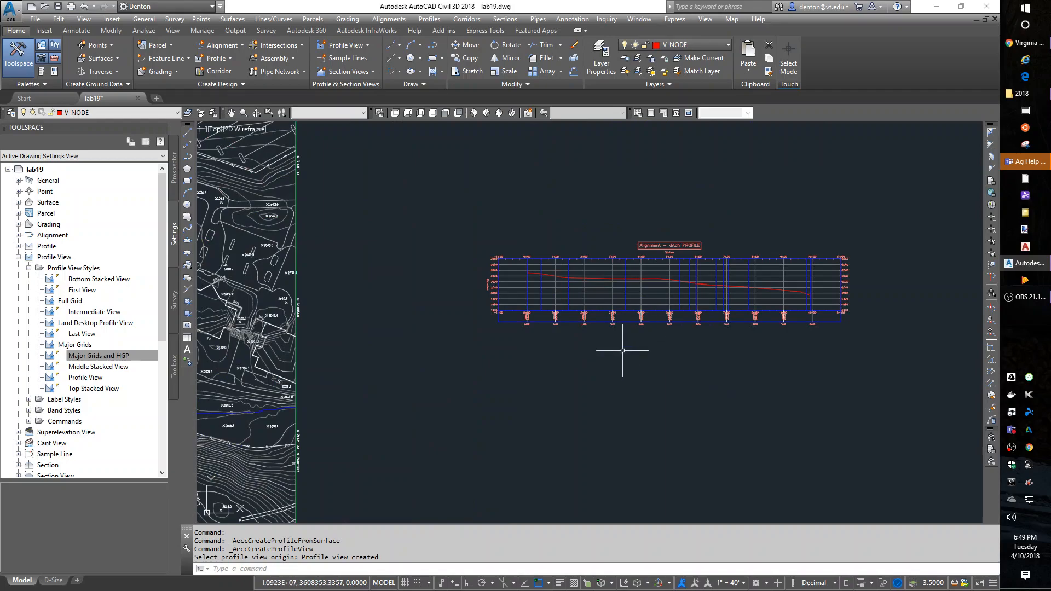
{"action": "scroll", "coordinate": [595, 308], "scroll_direction": "up", "scroll_amount": 2}
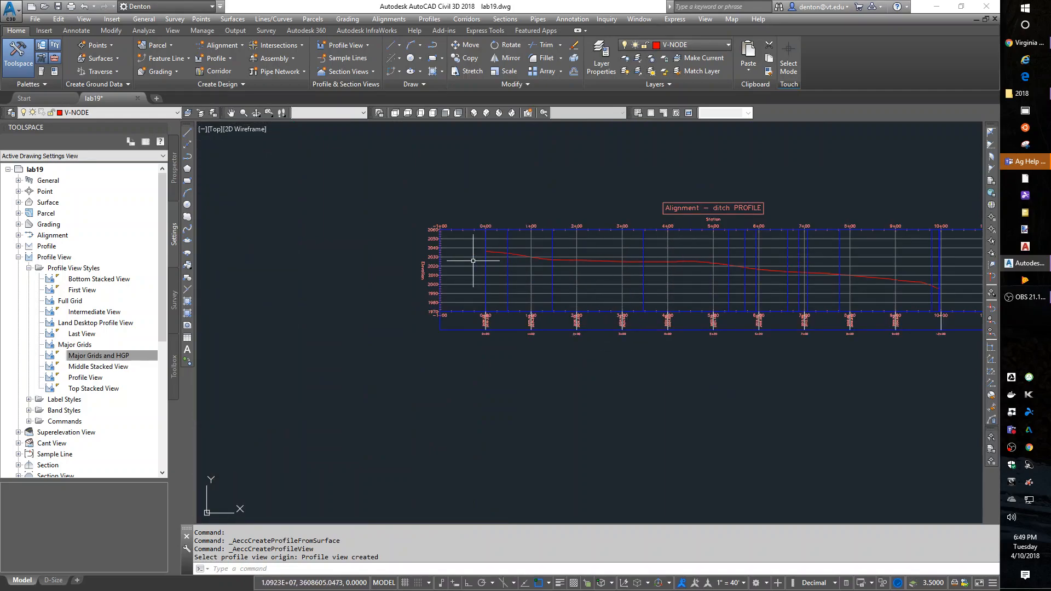
{"action": "scroll", "coordinate": [662, 378], "scroll_direction": "down", "scroll_amount": 8}
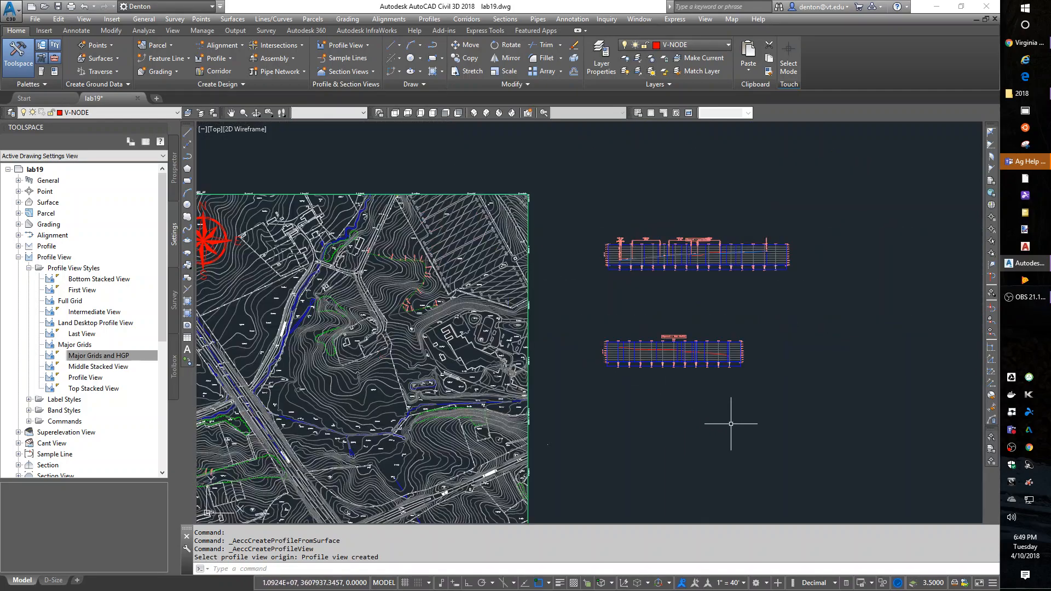
- Erase the ditch profile view drawn below the road profile view
{"action": "type", "text": "e"}
{"action": "key", "text": "Return"}
{"action": "left_click", "coordinate": [773, 402]}
{"action": "left_click", "coordinate": [536, 289]}
{"action": "key", "text": "Return"}
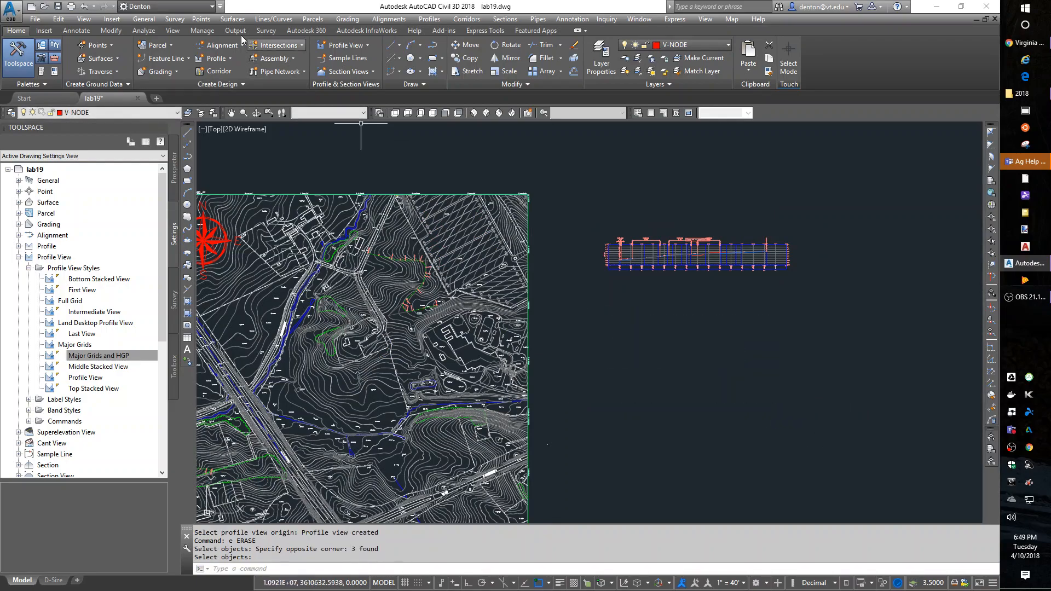
- Add an eg surface profile for Alignment - ditch to the profile list again, sampling the full alignment length
{"action": "left_click", "coordinate": [209, 59]}
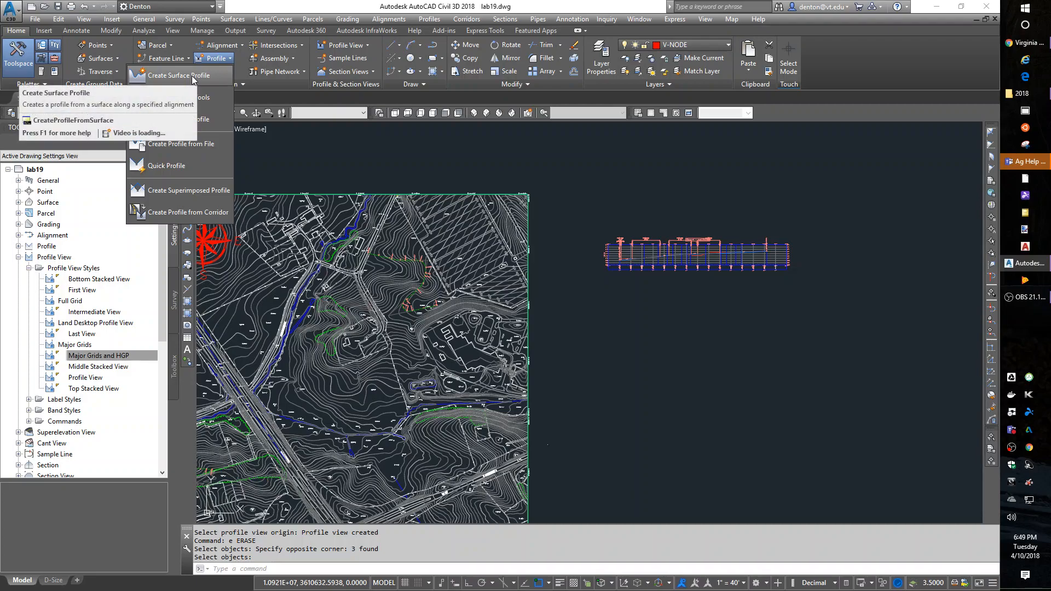
{"action": "left_click", "coordinate": [191, 76]}
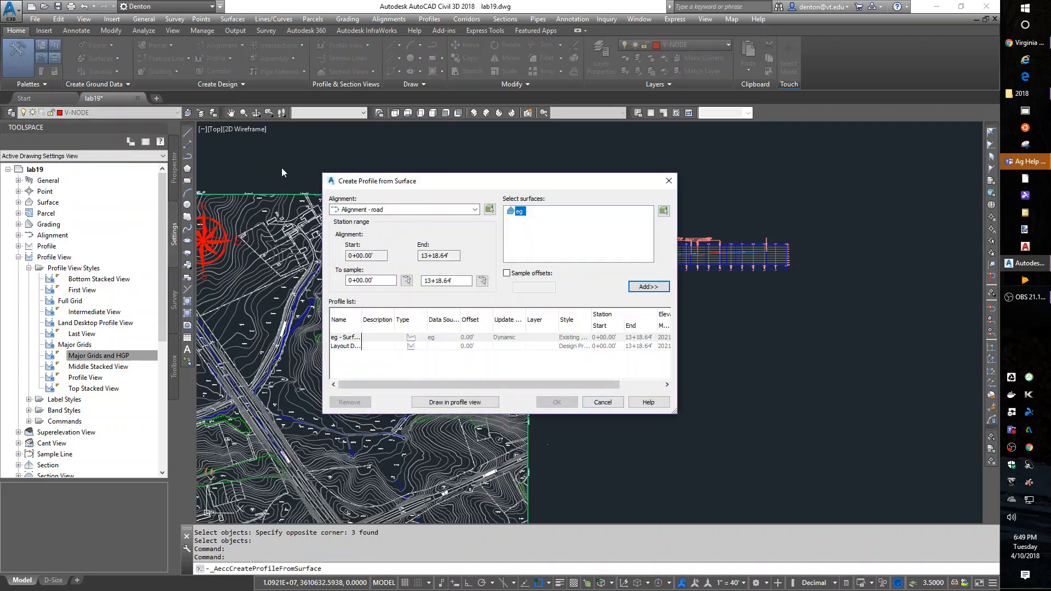
{"action": "left_click", "coordinate": [377, 209]}
{"action": "left_click", "coordinate": [385, 220]}
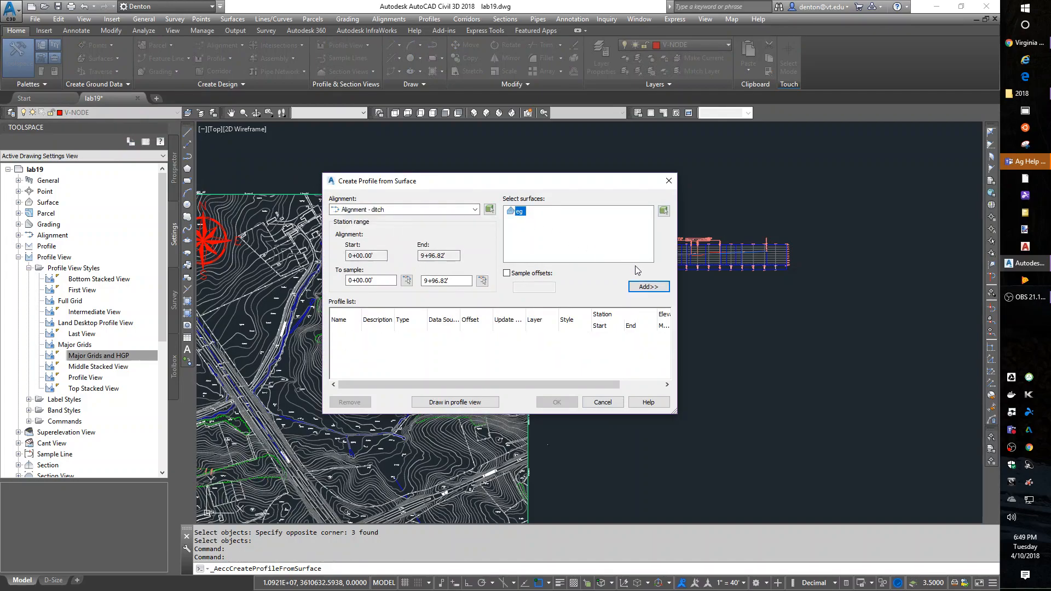
{"action": "left_click", "coordinate": [644, 287]}
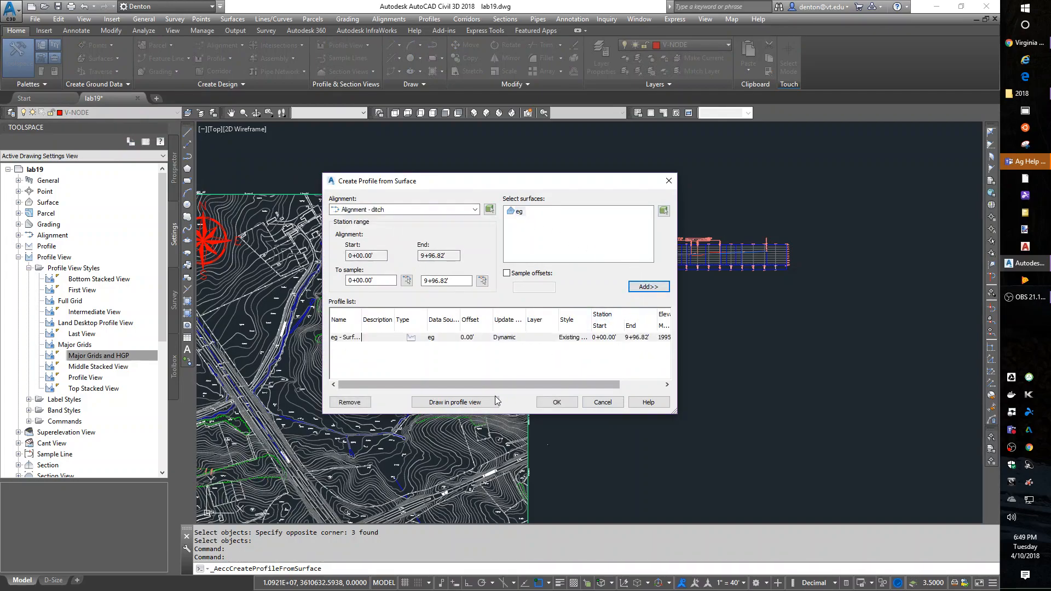
- Place a Major Grids and HGP profile view of the ditch below the road profile view and check its existing-ground line
{"action": "left_click", "coordinate": [481, 403]}
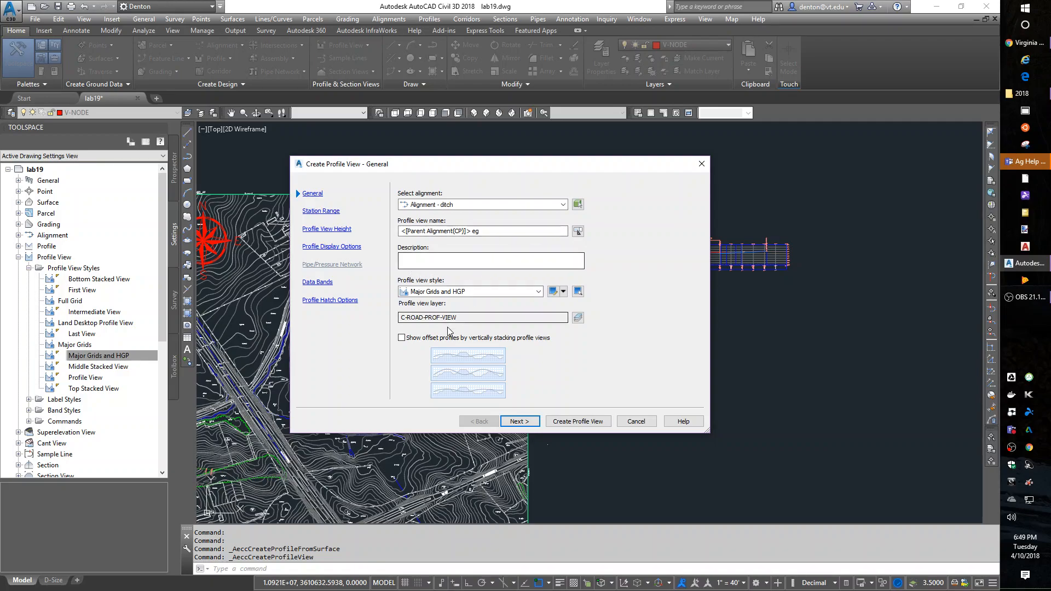
{"action": "left_click", "coordinate": [579, 422]}
{"action": "left_click", "coordinate": [613, 372]}
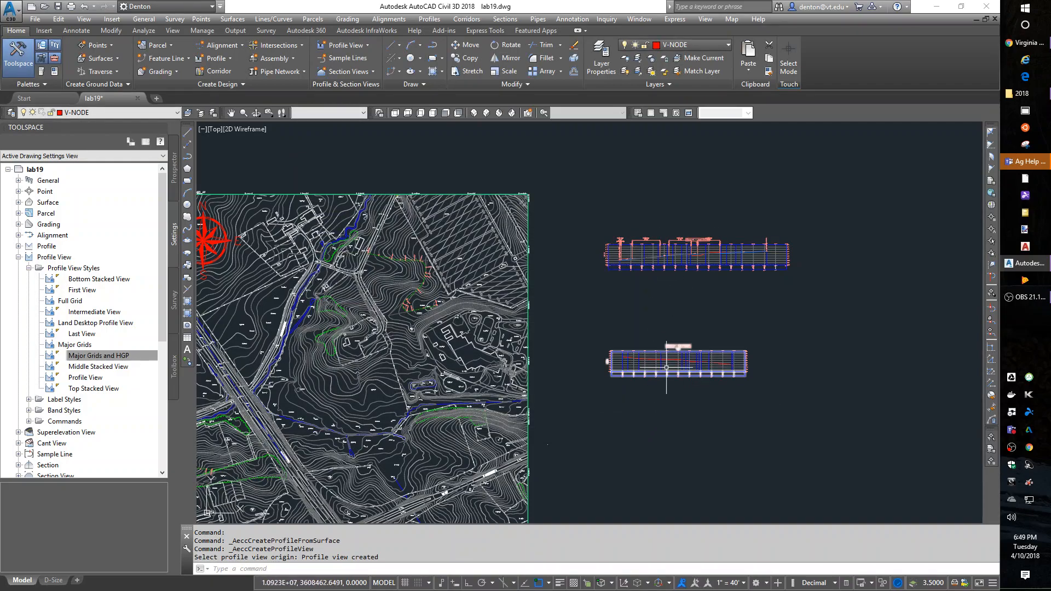
{"action": "scroll", "coordinate": [680, 364], "scroll_direction": "up", "scroll_amount": 6}
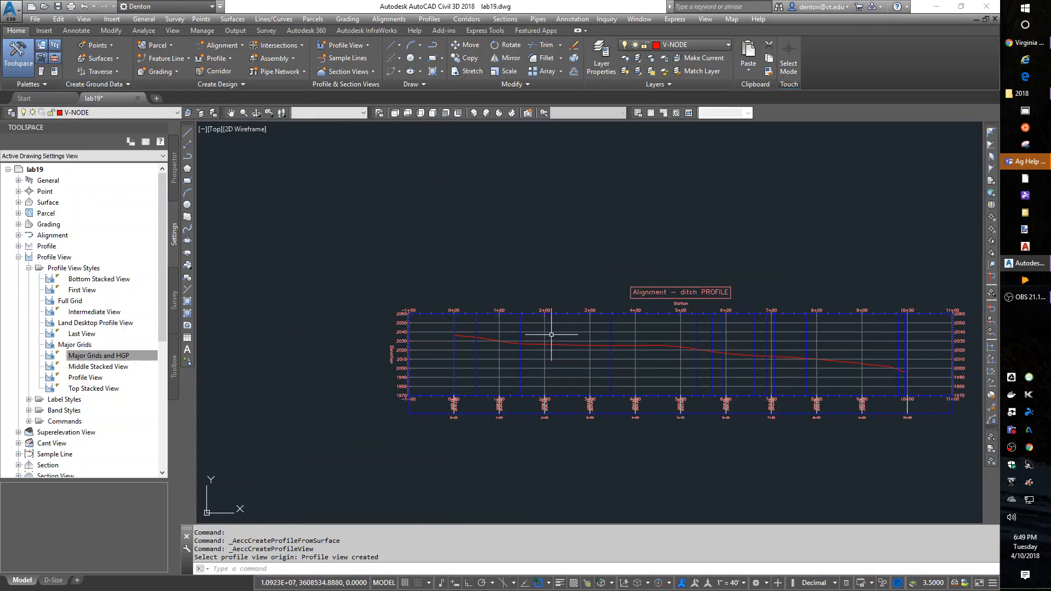
{"action": "scroll", "coordinate": [463, 333], "scroll_direction": "up", "scroll_amount": 4}
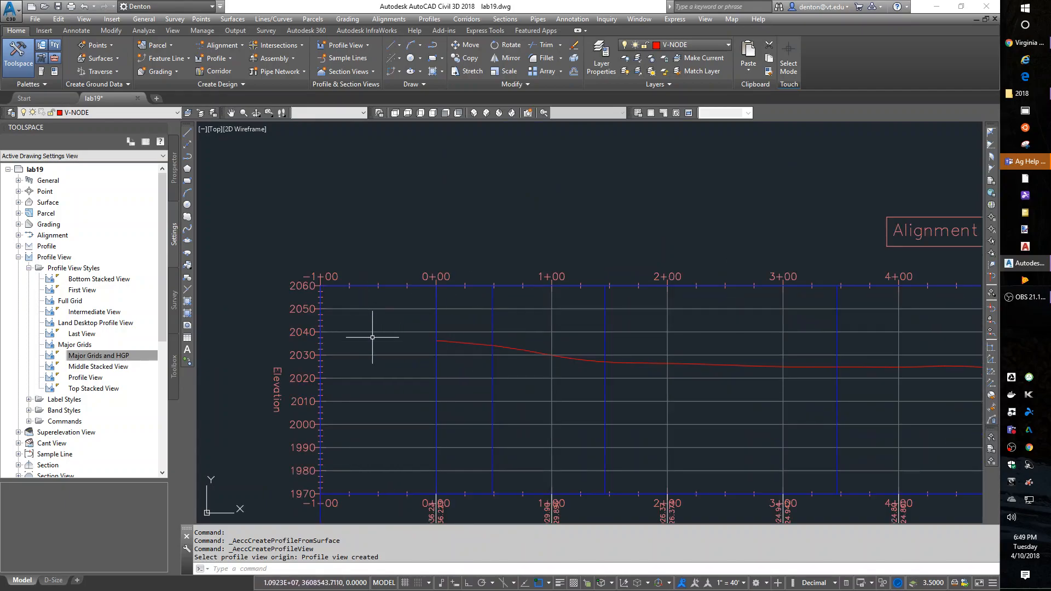
- Create a layout profile named Layout Design ditch in the ditch profile view, using the Design Profile style and Complete Label Set
{"action": "scroll", "coordinate": [719, 446], "scroll_direction": "down", "scroll_amount": 4}
{"action": "middle_click_drag", "start_coordinate": [681, 424], "coordinate": [494, 326]}
{"action": "scroll", "coordinate": [495, 326], "scroll_direction": "down", "scroll_amount": 3}
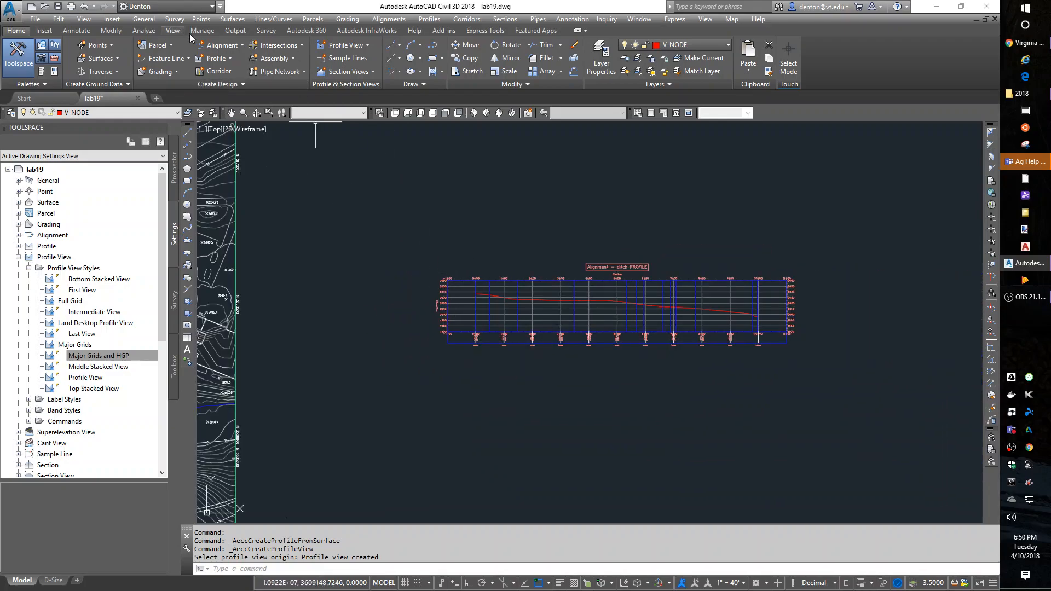
{"action": "left_click", "coordinate": [213, 59]}
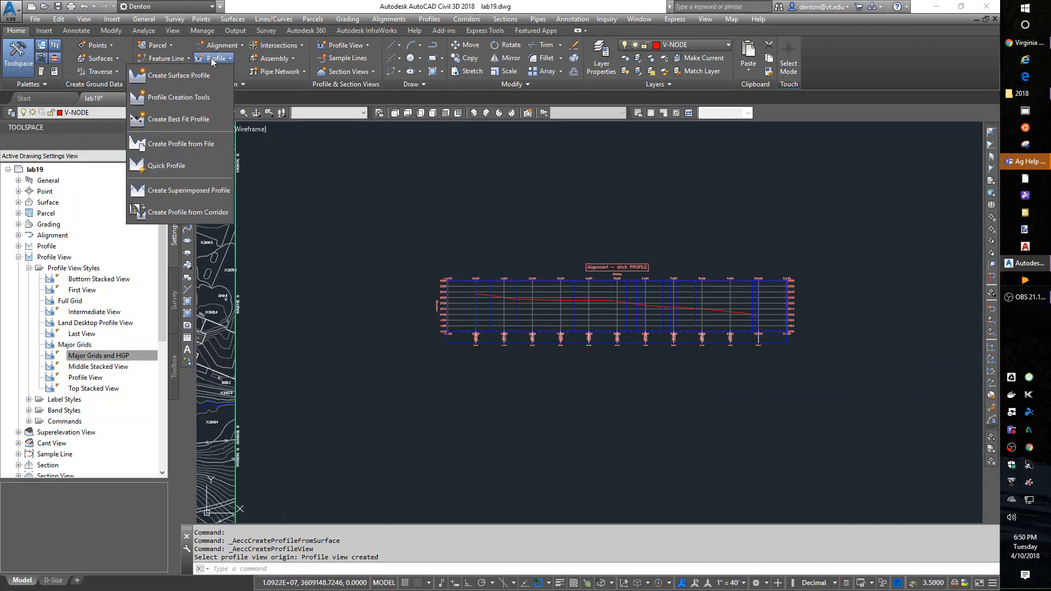
{"action": "left_click", "coordinate": [185, 96]}
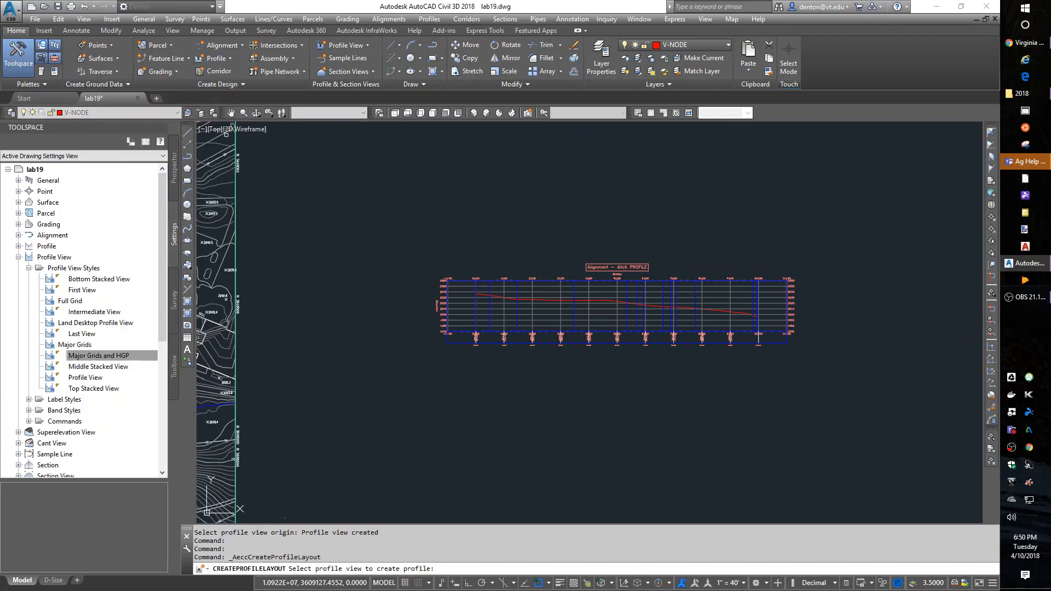
{"action": "left_click", "coordinate": [481, 306]}
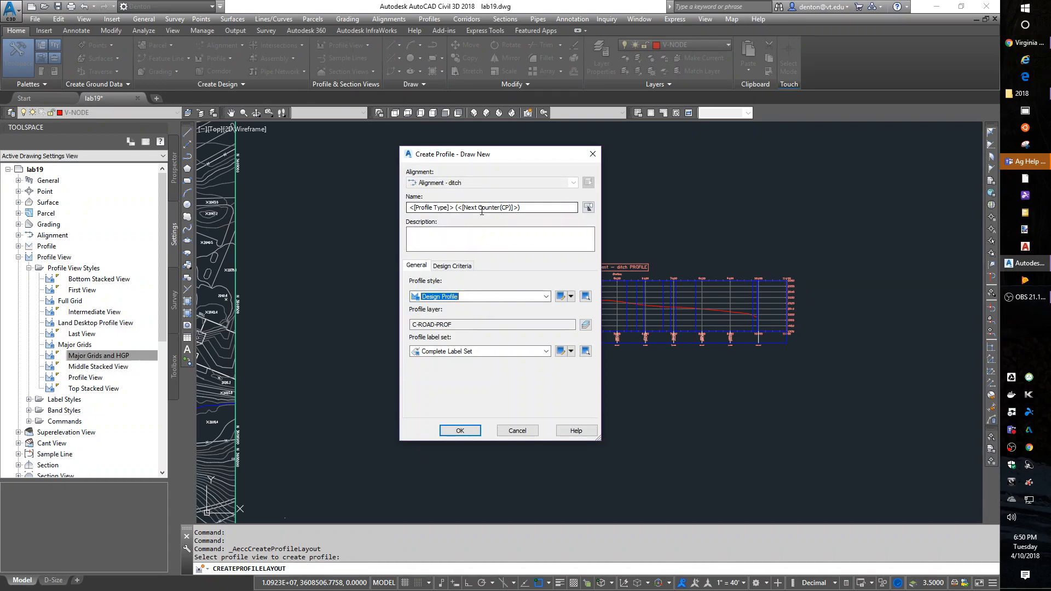
{"action": "left_click_drag", "start_coordinate": [455, 208], "coordinate": [489, 210]}
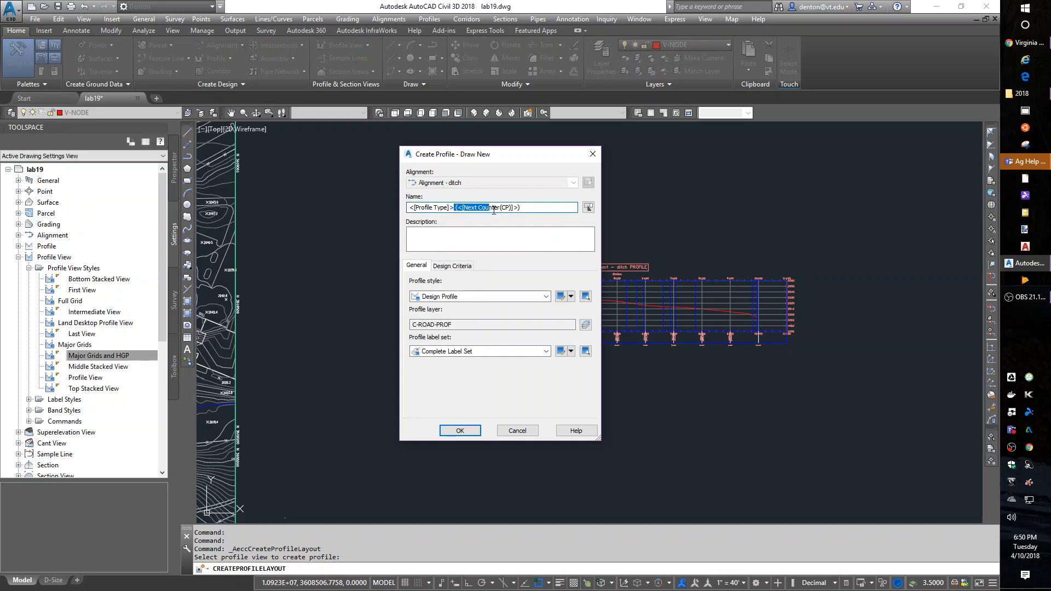
{"action": "key", "text": "Delete"}
{"action": "left_click", "coordinate": [459, 431]}
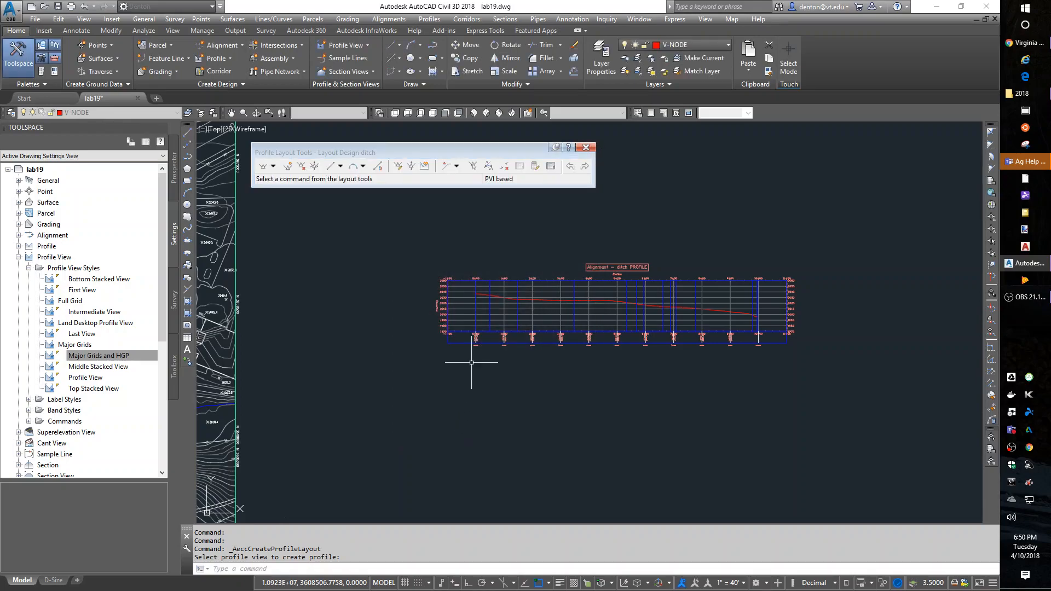
- Draw the first ditch design tangent from the existing ground at station 0+00 to a PVI at about station 1+75, elevation 2026, with object snap off
{"action": "left_click", "coordinate": [262, 172]}
{"action": "scroll", "coordinate": [435, 340], "scroll_direction": "up", "scroll_amount": 5}
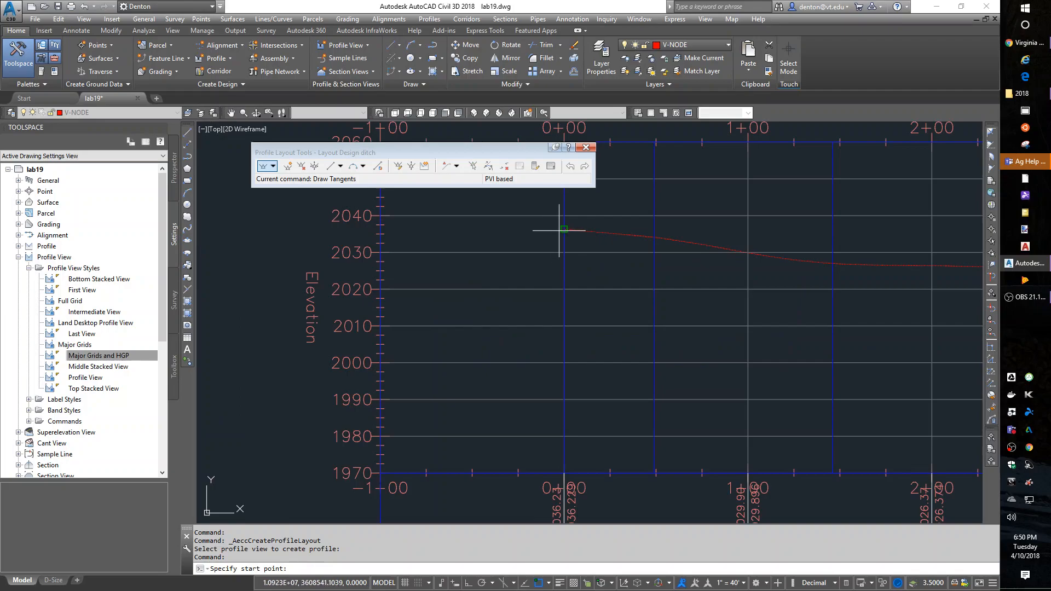
{"action": "left_click", "coordinate": [564, 229]}
{"action": "scroll", "coordinate": [630, 362], "scroll_direction": "down", "scroll_amount": 6}
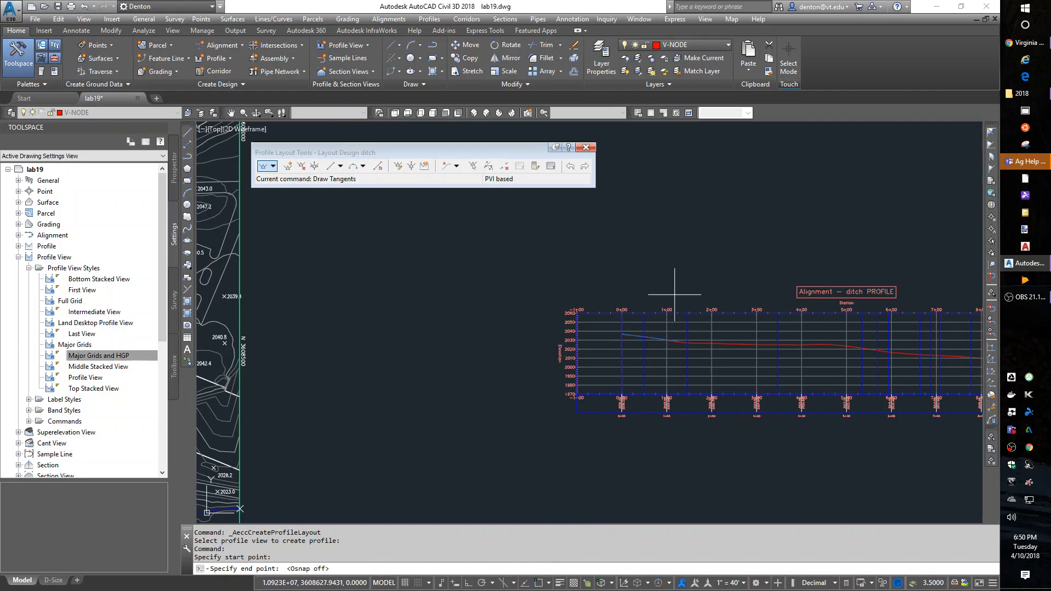
{"action": "scroll", "coordinate": [681, 286], "scroll_direction": "up", "scroll_amount": 2}
{"action": "middle_click_drag", "start_coordinate": [722, 470], "coordinate": [517, 280]}
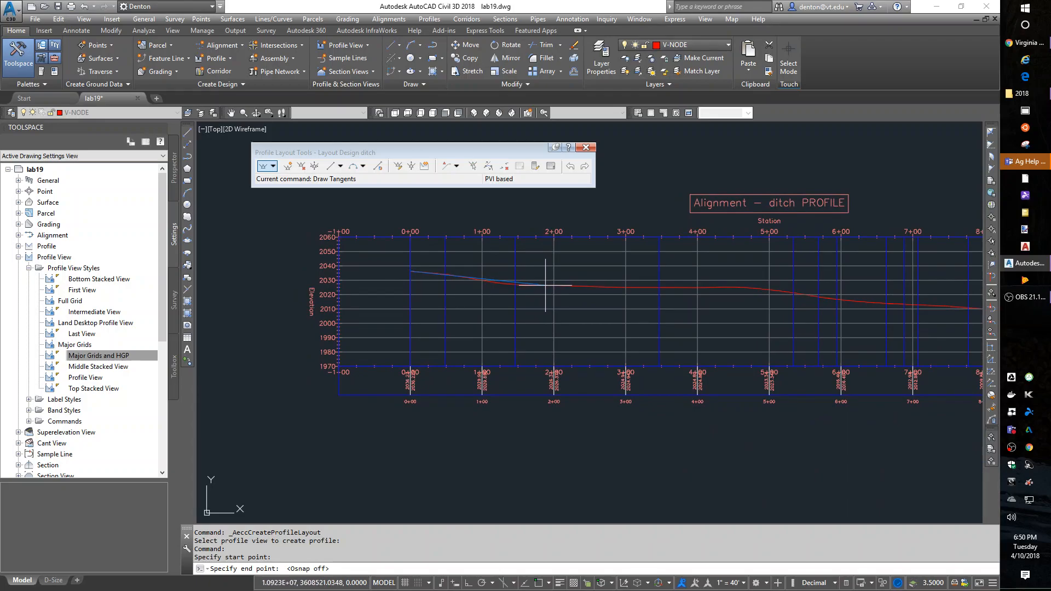
{"action": "left_click", "coordinate": [536, 286]}
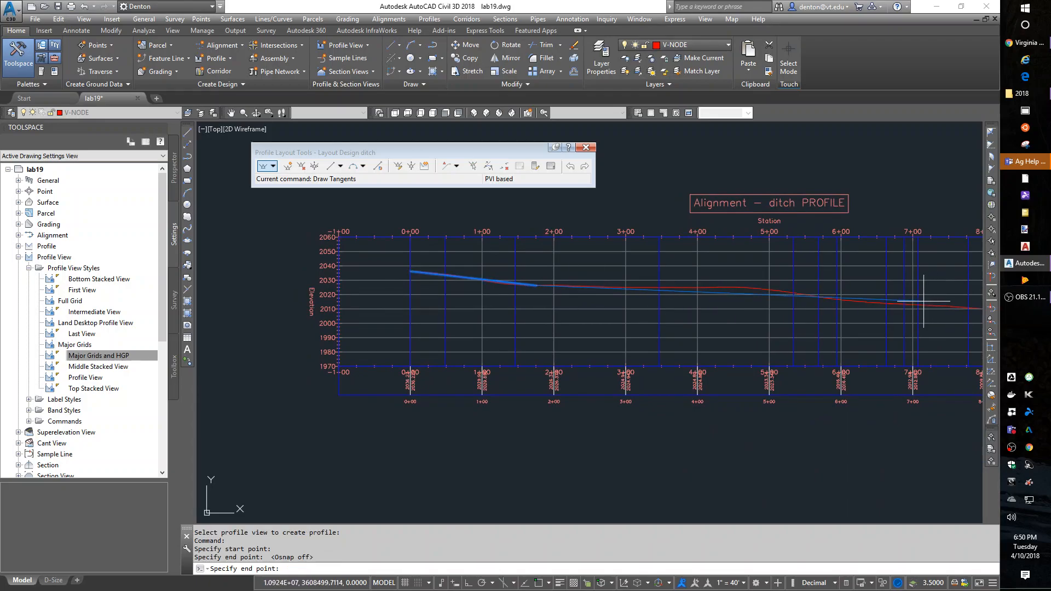
- Continue the ditch design tangents to PVIs at about station 5+62, elevation 2020, and about station 9+62, elevation 1998
{"action": "left_click", "coordinate": [814, 295]}
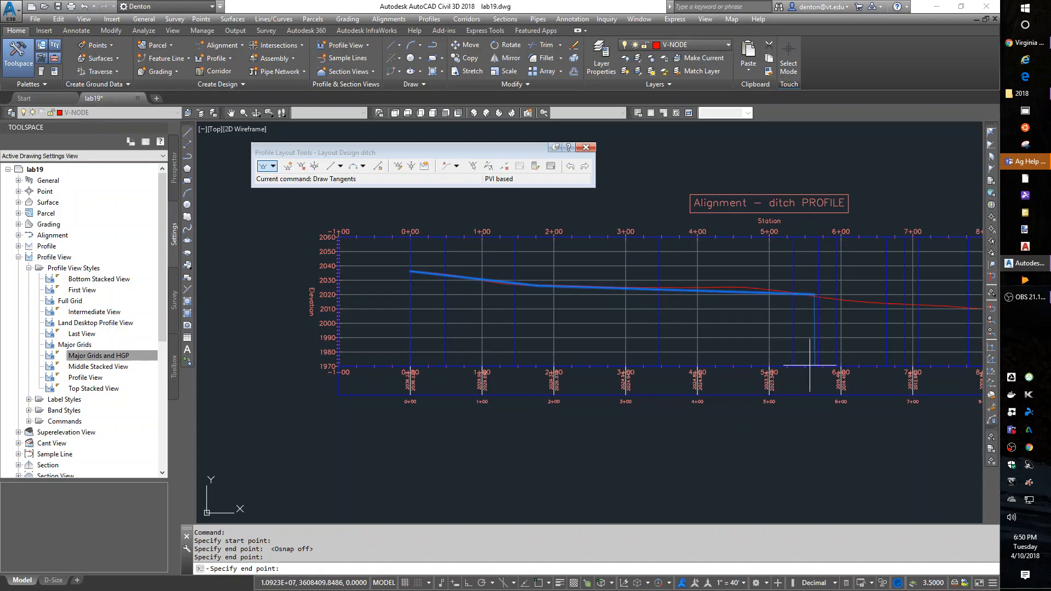
{"action": "middle_click_drag", "start_coordinate": [848, 353], "coordinate": [545, 337]}
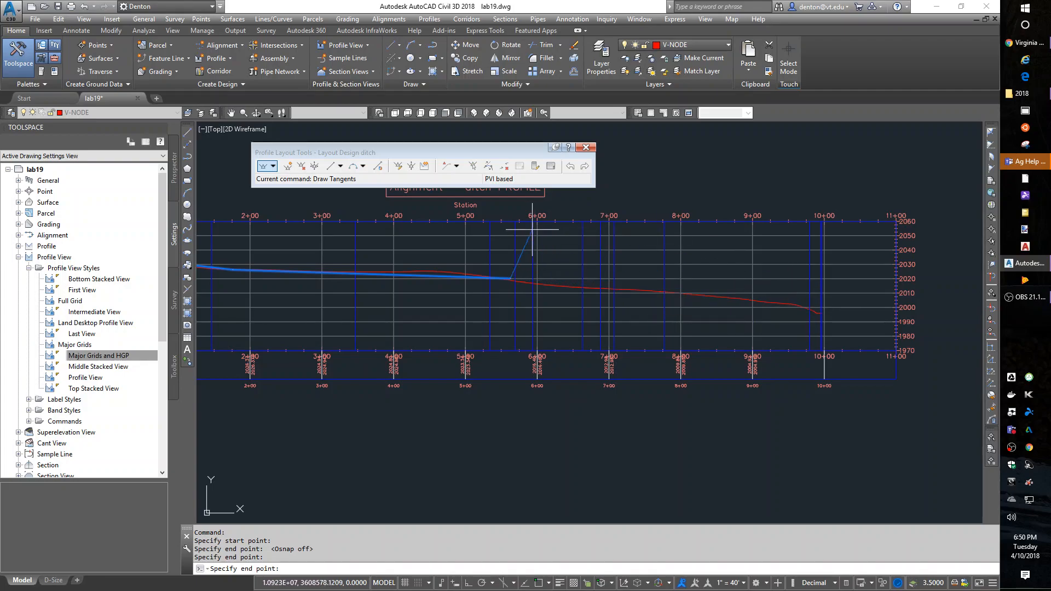
{"action": "left_click", "coordinate": [798, 309]}
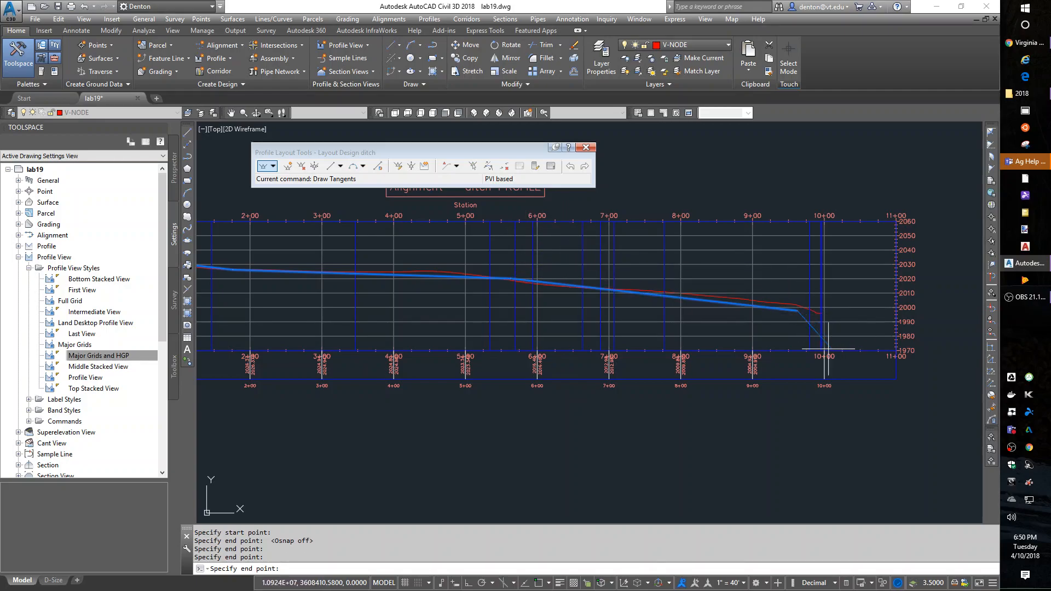
- Turn object snap on, draw the last ditch tangent to the end of the existing-ground line, and finish the tangents
{"action": "scroll", "coordinate": [800, 310], "scroll_direction": "up", "scroll_amount": 8}
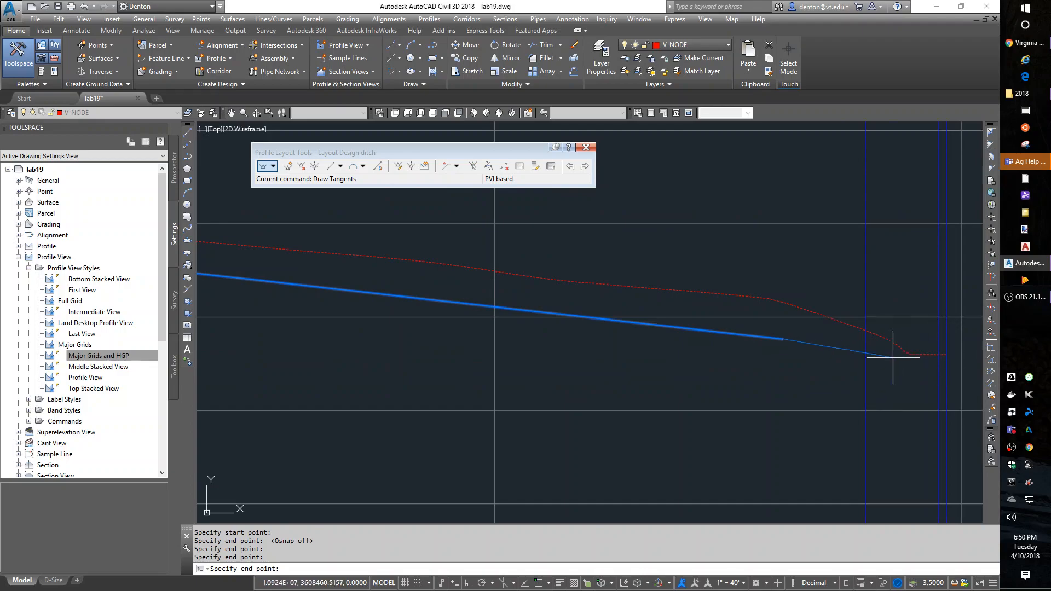
{"action": "left_click", "coordinate": [538, 584]}
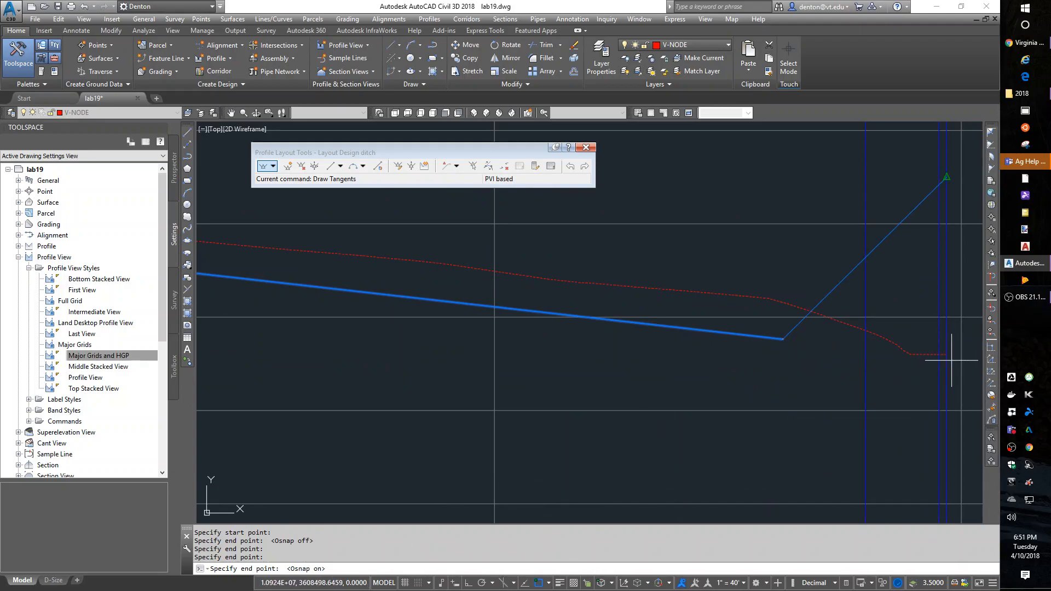
{"action": "left_click", "coordinate": [946, 354]}
{"action": "right_click", "coordinate": [899, 385]}
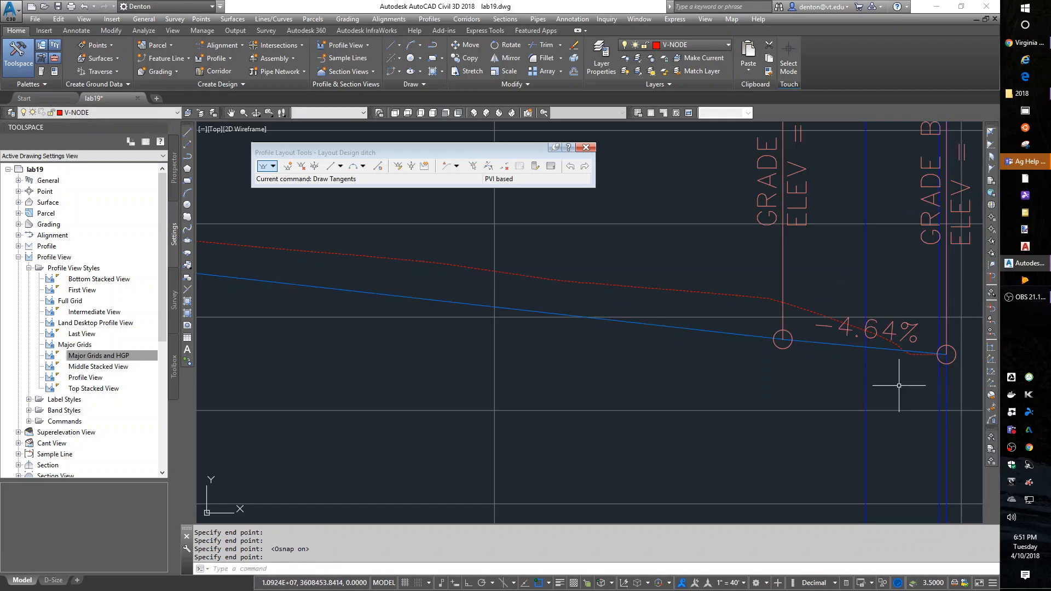
- Open the ditch layout profile's grid view and set the elevation of the first PVI to 2034.23
{"action": "scroll", "coordinate": [465, 328], "scroll_direction": "down", "scroll_amount": 2}
{"action": "scroll", "coordinate": [400, 400], "scroll_direction": "down", "scroll_amount": 1}
{"action": "middle_click_drag", "start_coordinate": [397, 404], "coordinate": [657, 375]}
{"action": "scroll", "coordinate": [657, 375], "scroll_direction": "down", "scroll_amount": 1}
{"action": "middle_click_drag", "start_coordinate": [657, 375], "coordinate": [814, 357]}
{"action": "scroll", "coordinate": [485, 330], "scroll_direction": "down", "scroll_amount": 2}
{"action": "scroll", "coordinate": [485, 329], "scroll_direction": "down", "scroll_amount": 2}
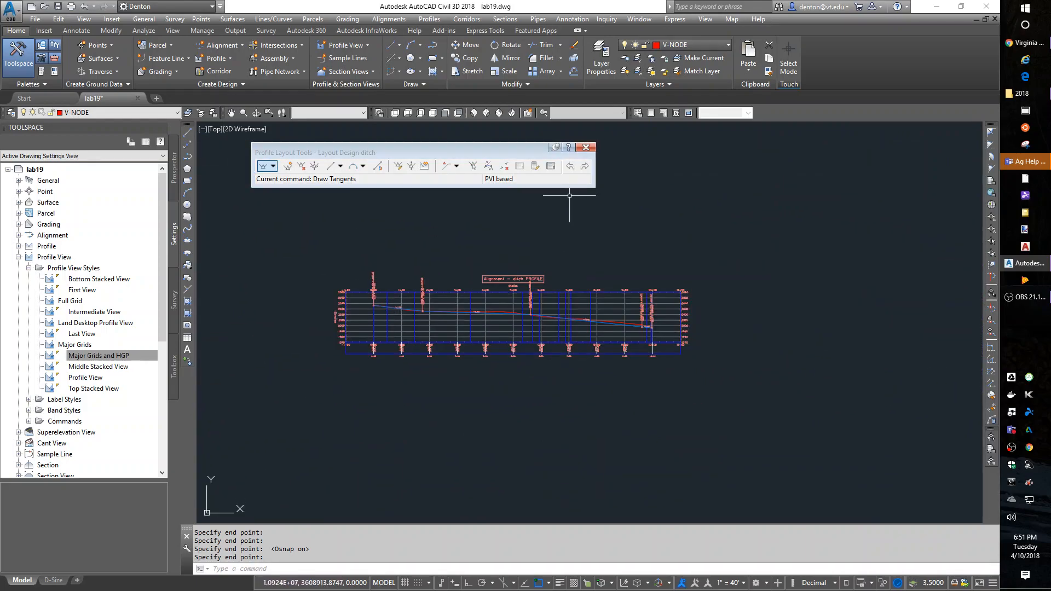
{"action": "left_click", "coordinate": [551, 167]}
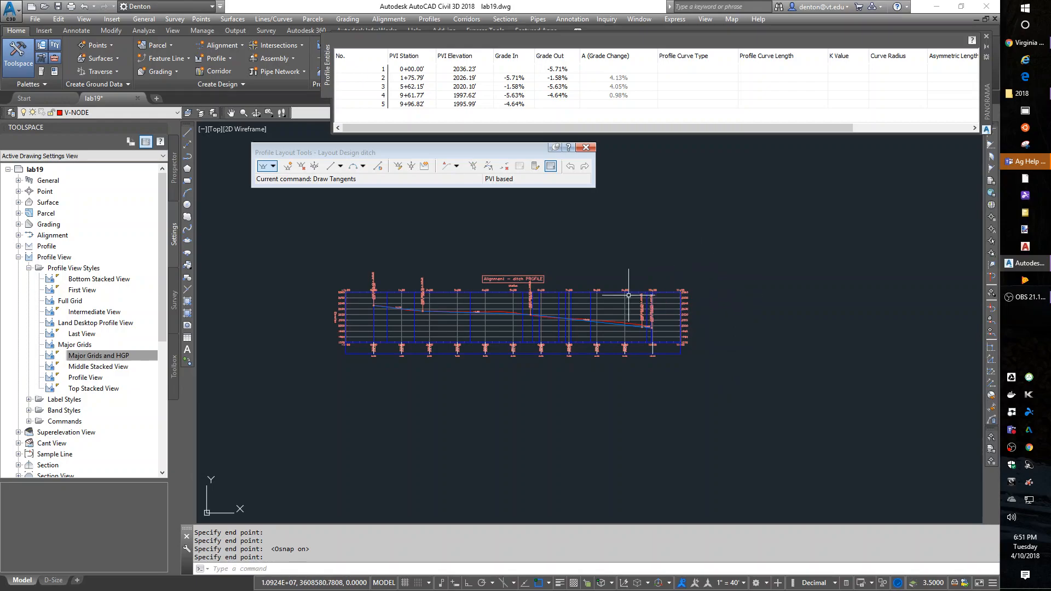
{"action": "scroll", "coordinate": [652, 323], "scroll_direction": "up", "scroll_amount": 10}
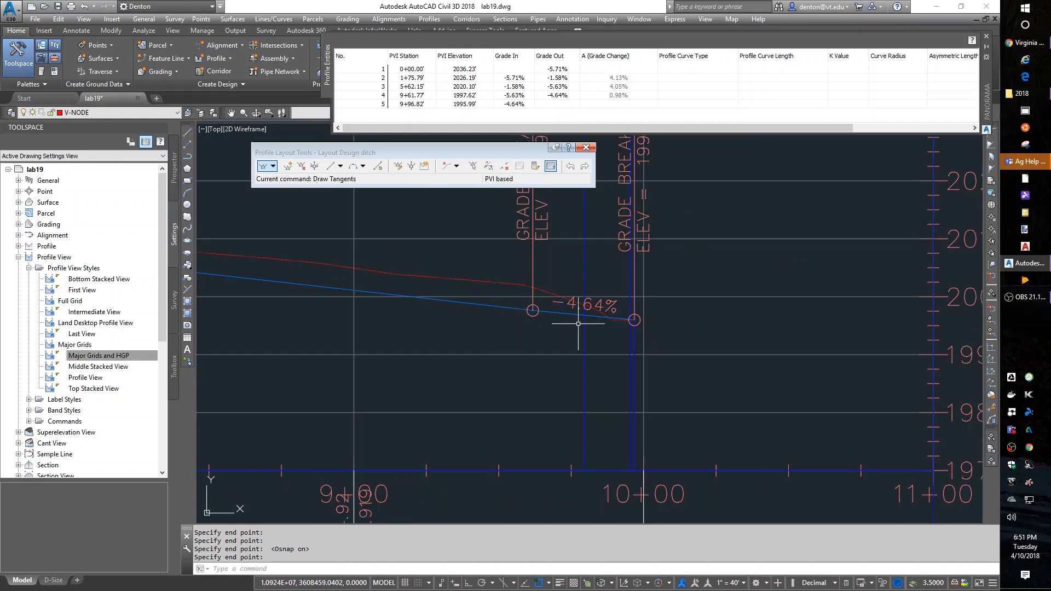
{"action": "left_click", "coordinate": [466, 69]}
{"action": "left_click", "coordinate": [459, 68]}
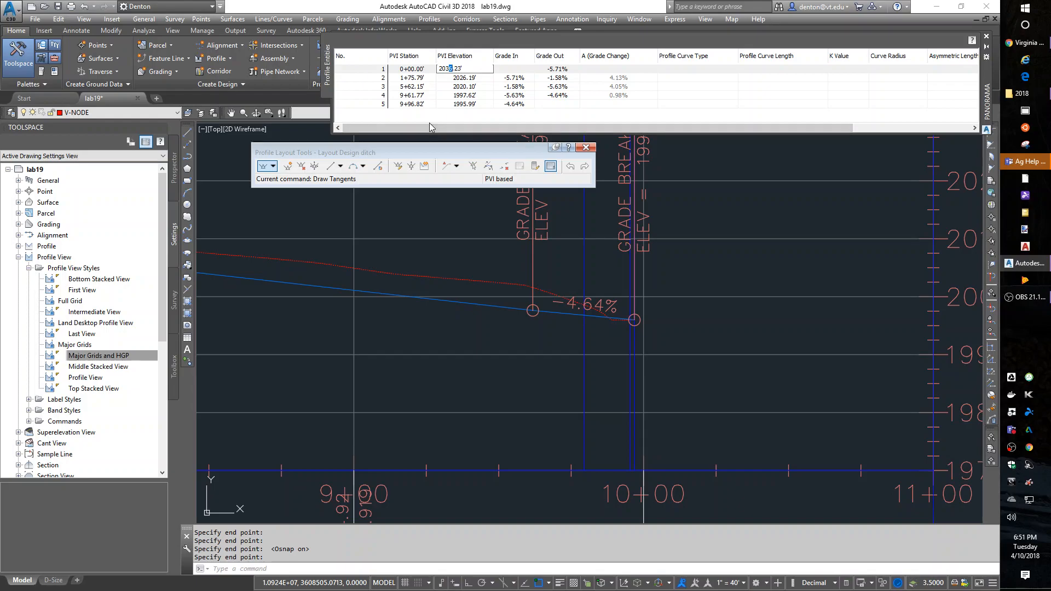
{"action": "key", "text": "Return"}
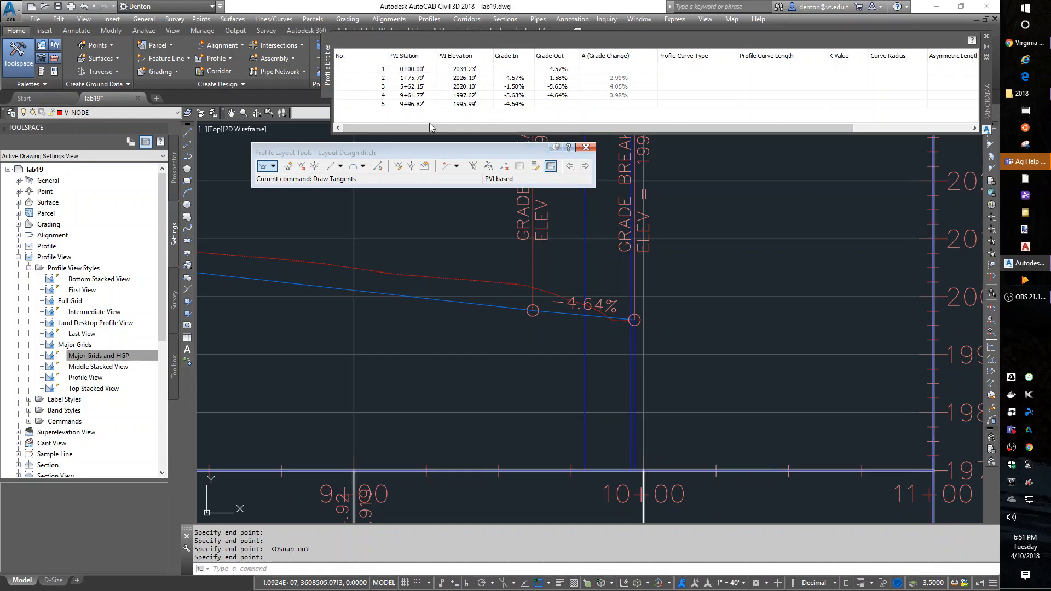
{"action": "double_click", "coordinate": [465, 104]}
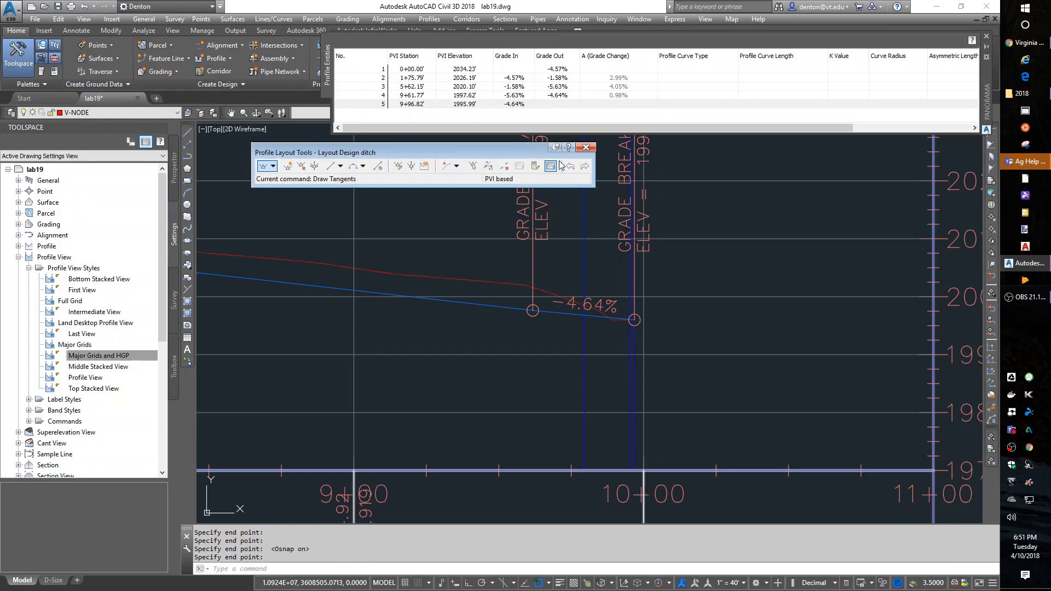
{"action": "key", "text": "ctrl+z"}
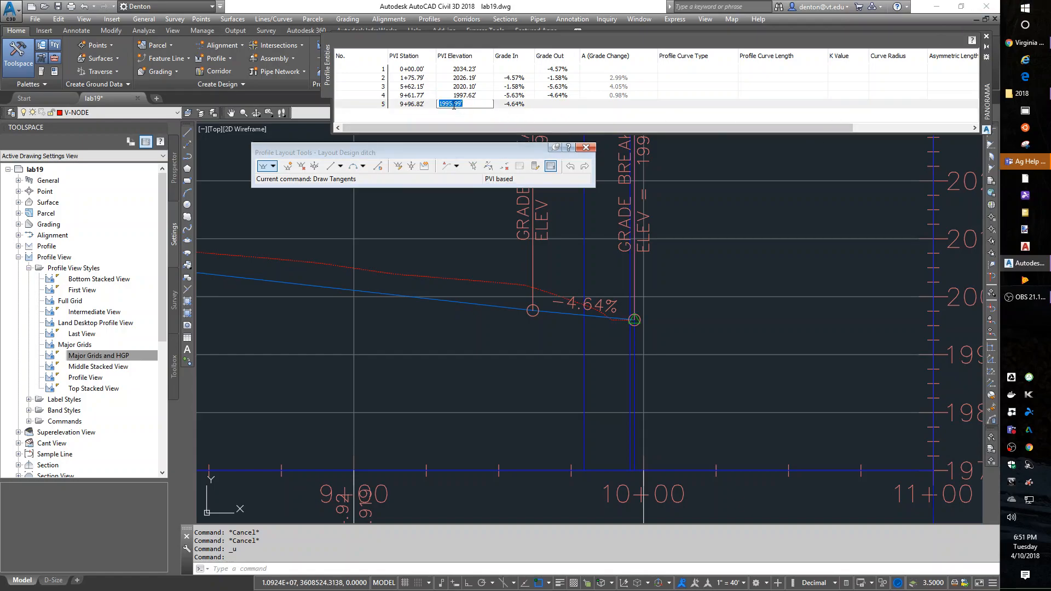
{"action": "key", "text": "Return"}
{"action": "left_click", "coordinate": [497, 153]}
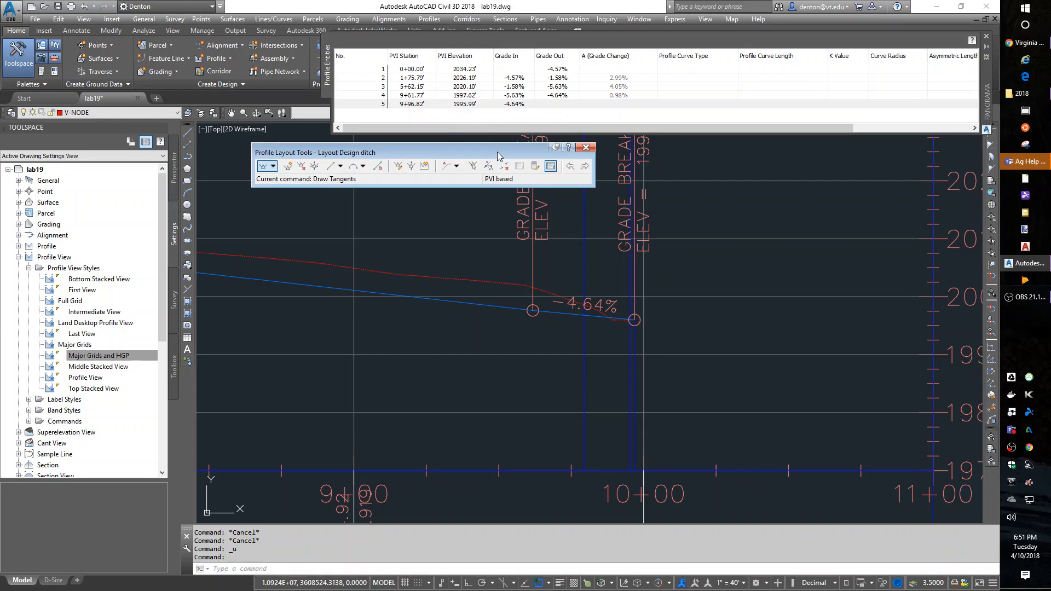
{"action": "left_click", "coordinate": [474, 130]}
{"action": "left_click", "coordinate": [465, 104]}
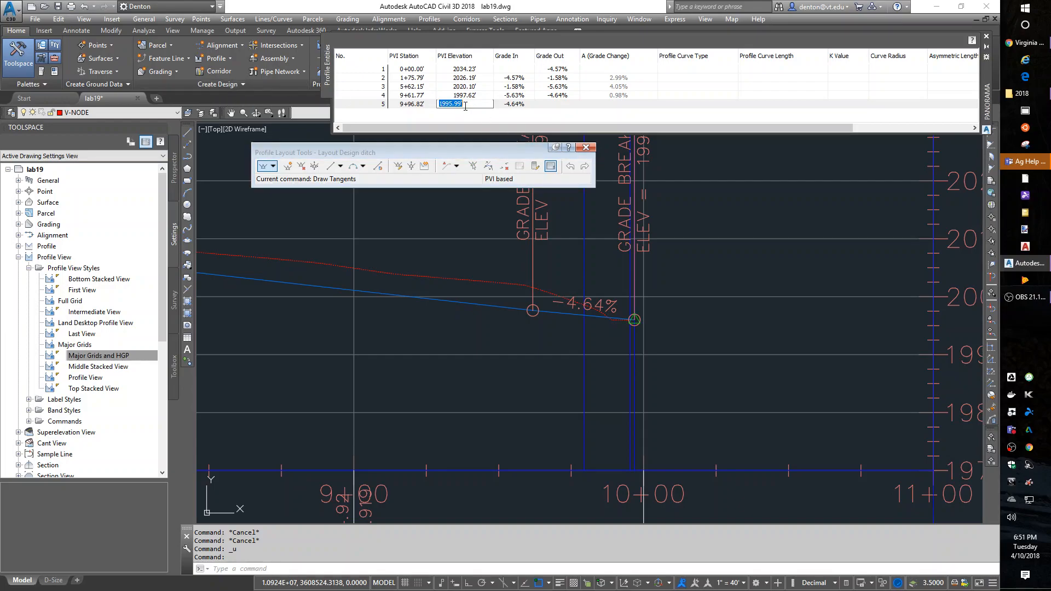
{"action": "left_click", "coordinate": [413, 152]}
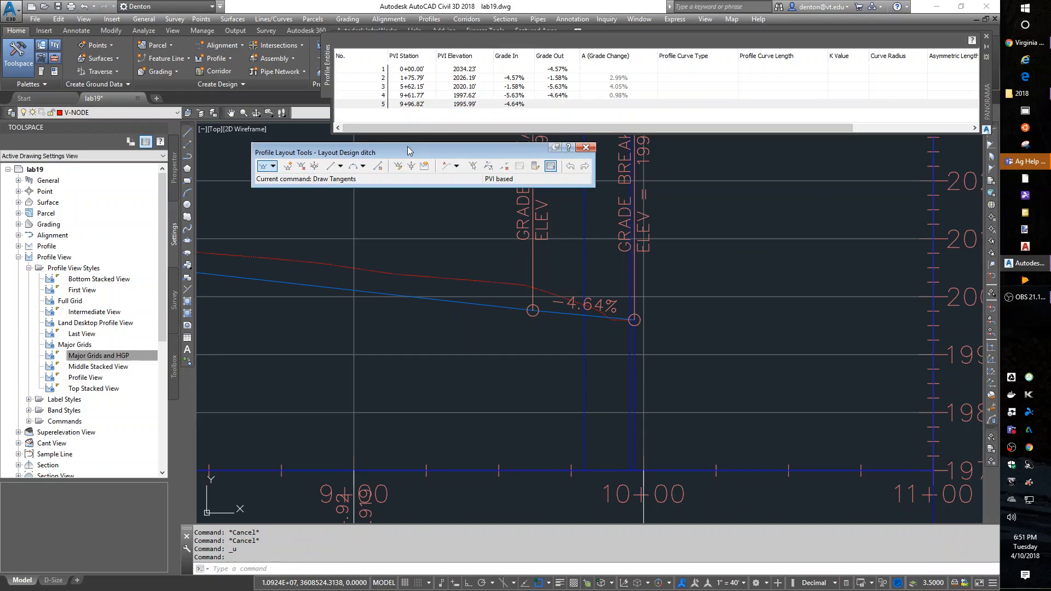
{"action": "left_click", "coordinate": [463, 105]}
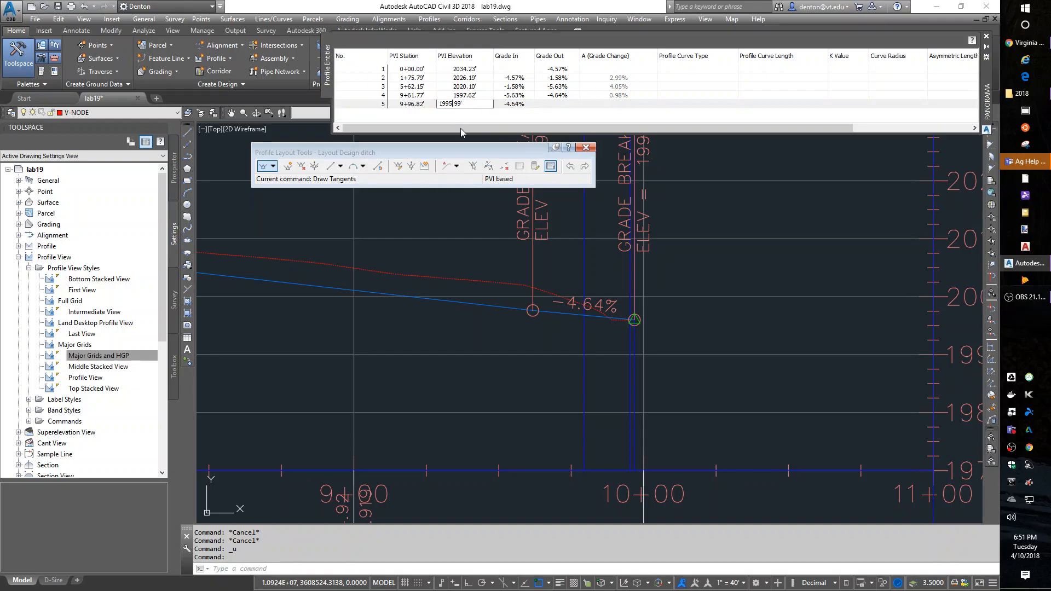
{"action": "left_click", "coordinate": [460, 127]}
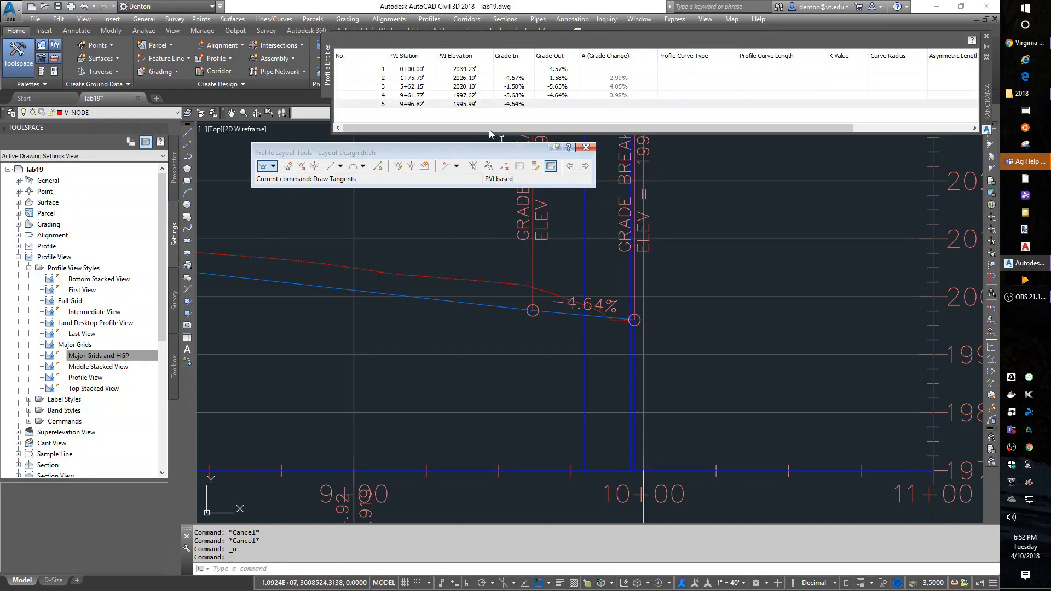
- Set the elevation of the last ditch PVI at station 9+96.82 to 1993.99 and close the profile grid view
{"action": "left_click", "coordinate": [464, 104]}
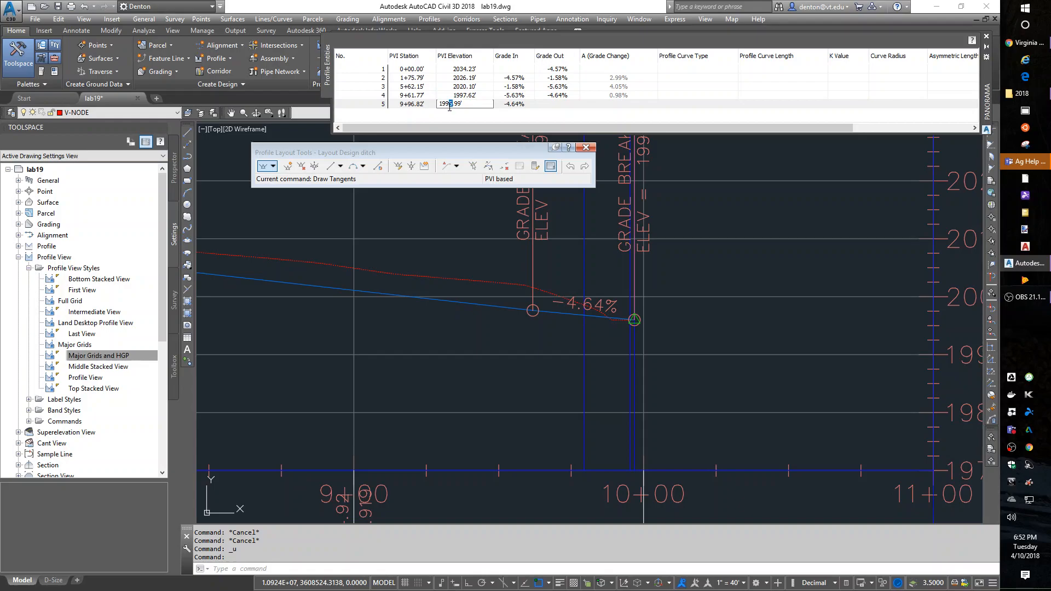
{"action": "key", "text": "Return"}
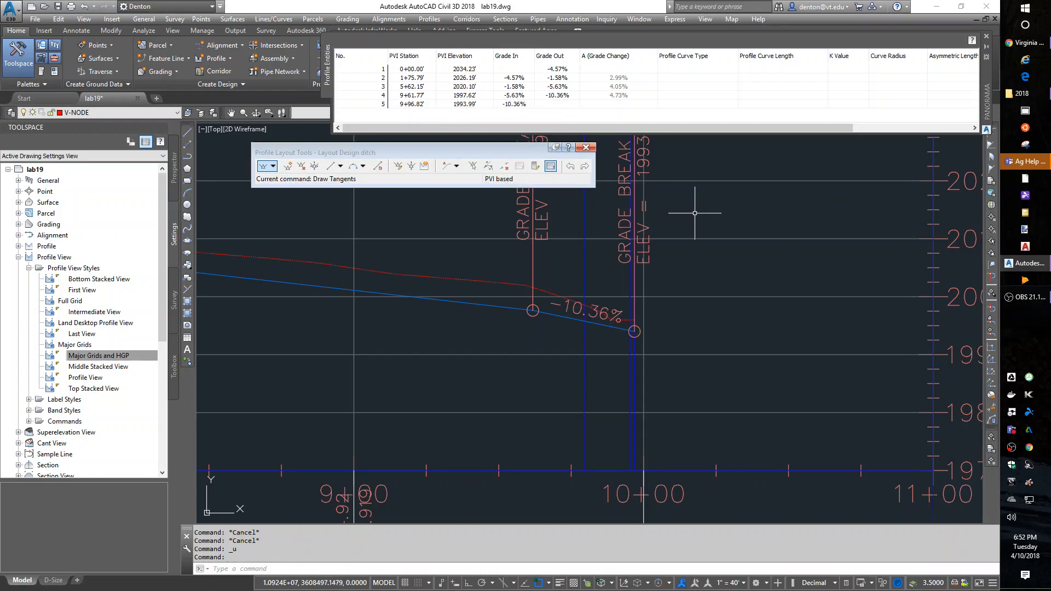
{"action": "left_click", "coordinate": [711, 208]}
{"action": "left_click", "coordinate": [853, 277]}
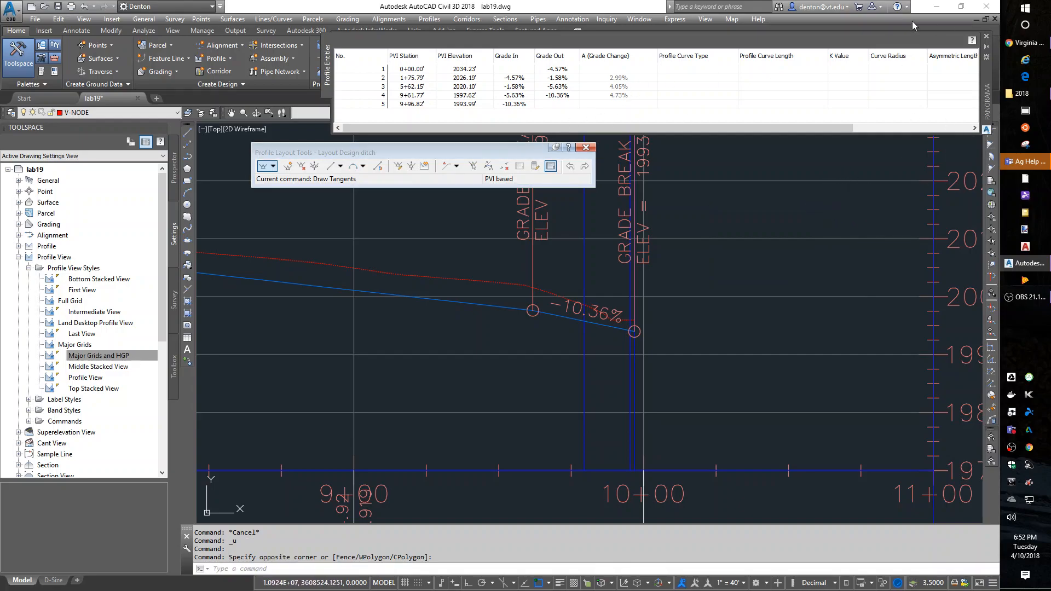
{"action": "left_click", "coordinate": [987, 38]}
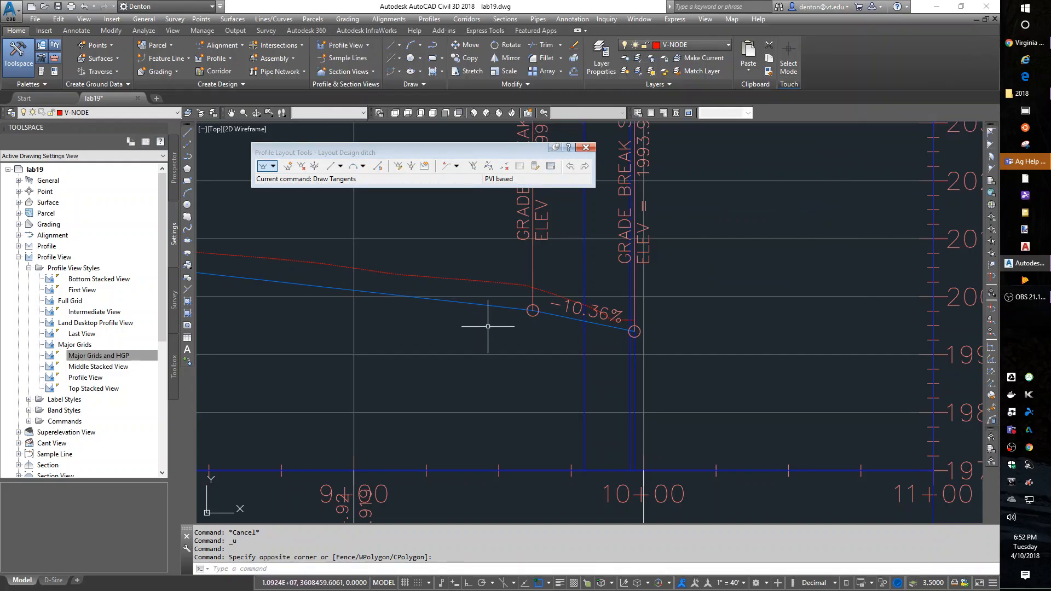
- Lower the ditch PVI near station 1+75 below existing ground, giving an incoming grade of about -5.85%
{"action": "scroll", "coordinate": [483, 328], "scroll_direction": "down", "scroll_amount": 4}
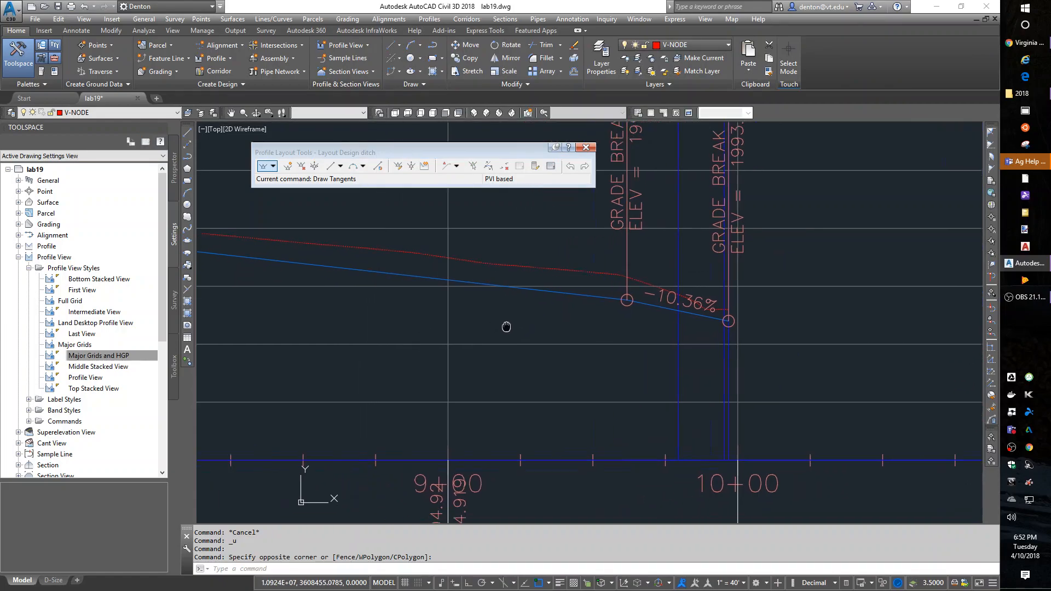
{"action": "middle_click_drag", "start_coordinate": [510, 340], "coordinate": [830, 322]}
{"action": "middle_click_drag", "start_coordinate": [312, 262], "coordinate": [667, 272]}
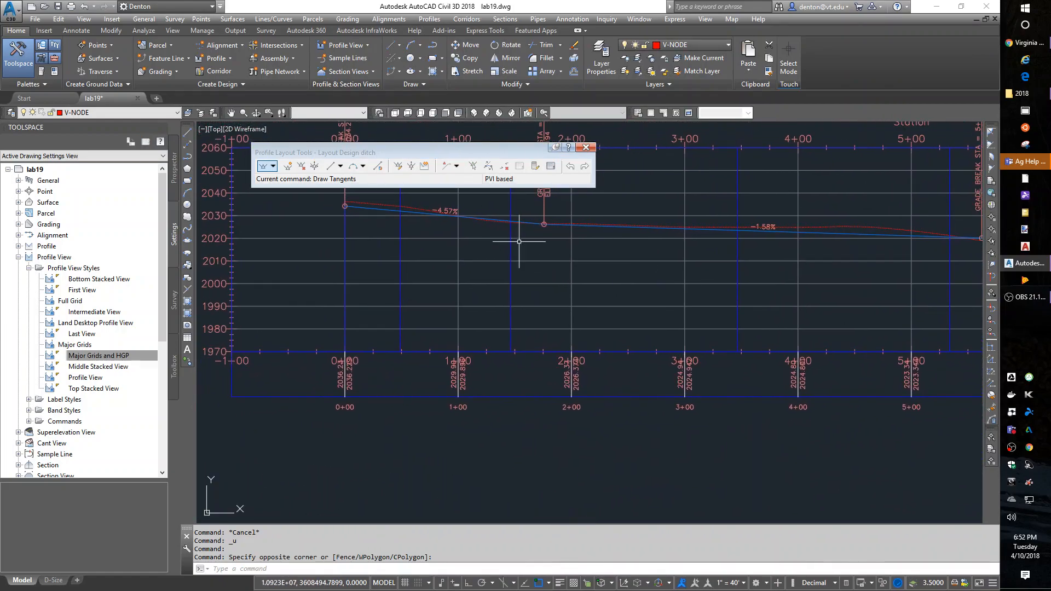
{"action": "scroll", "coordinate": [556, 236], "scroll_direction": "up", "scroll_amount": 4}
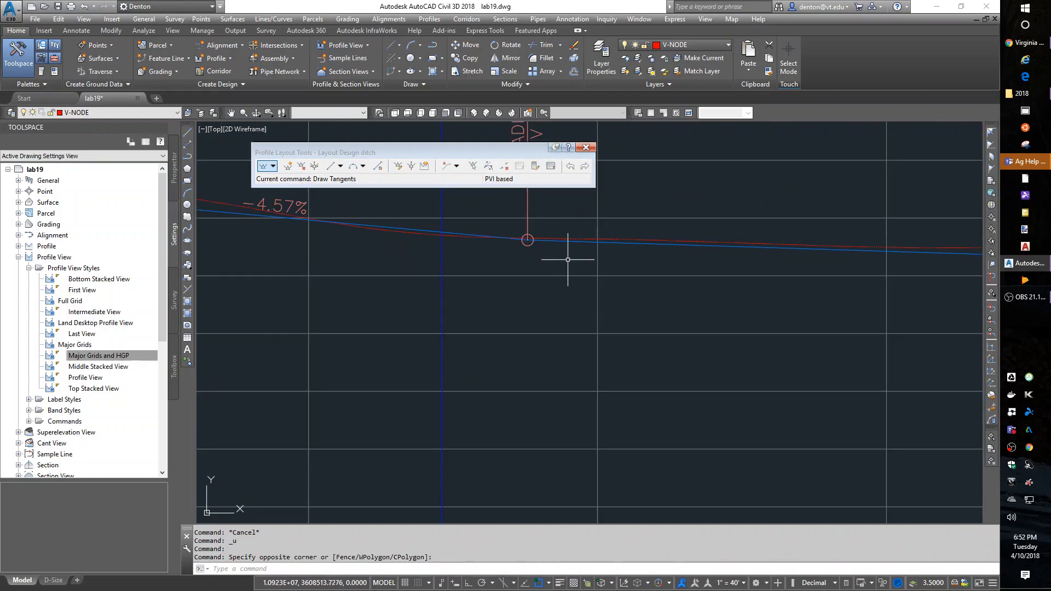
{"action": "left_click", "coordinate": [569, 241]}
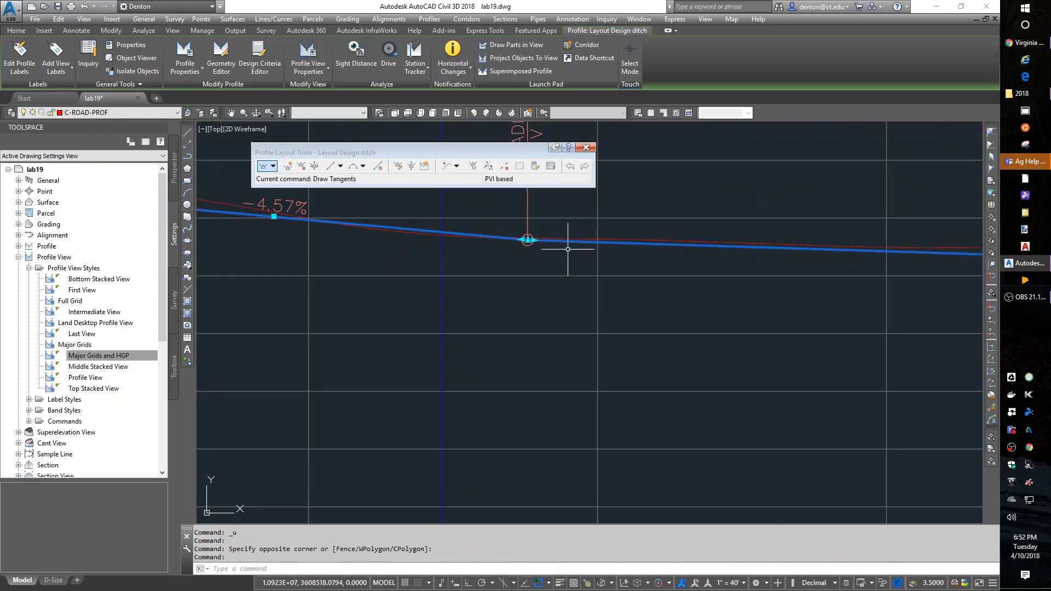
{"action": "left_click", "coordinate": [528, 240]}
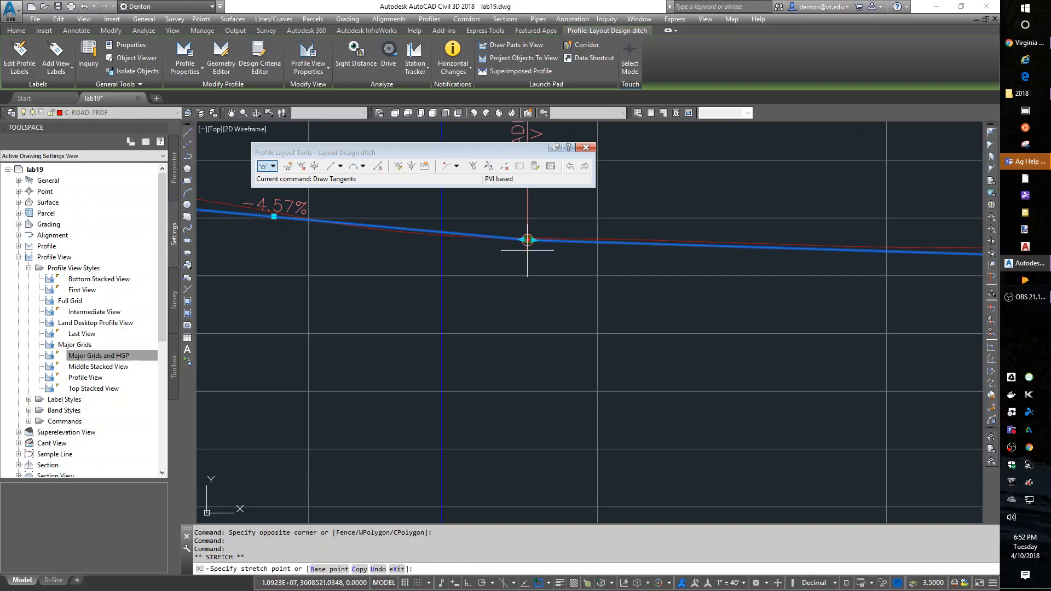
{"action": "left_click", "coordinate": [527, 253]}
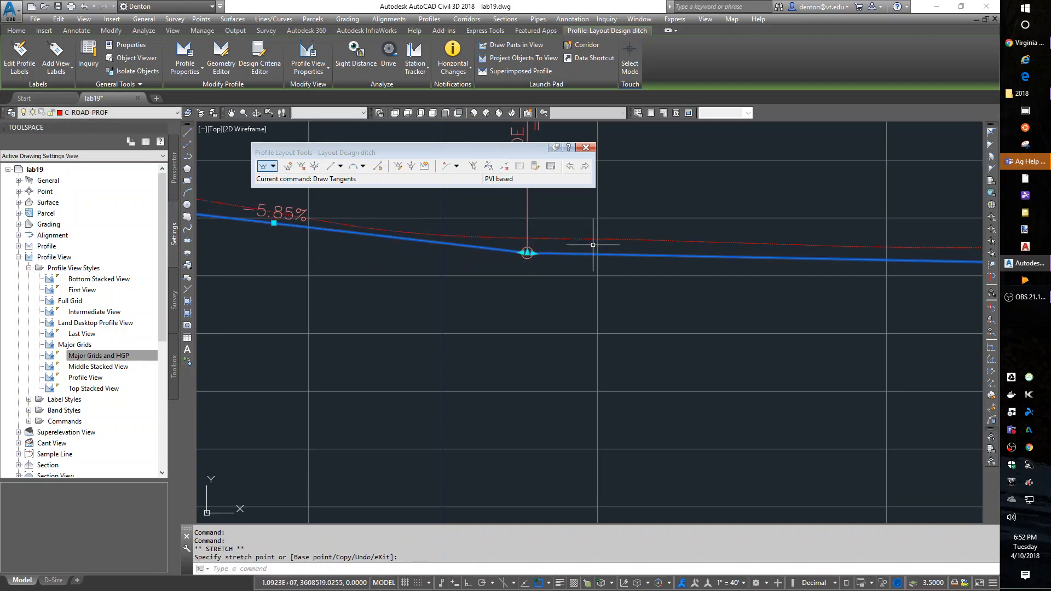
- Lower the ditch PVI near station 5+62 just below existing ground, giving an outgoing grade of about -5.12%, and deselect the profile
{"action": "scroll", "coordinate": [540, 301], "scroll_direction": "down", "scroll_amount": 2}
{"action": "middle_click_drag", "start_coordinate": [666, 329], "coordinate": [352, 346]}
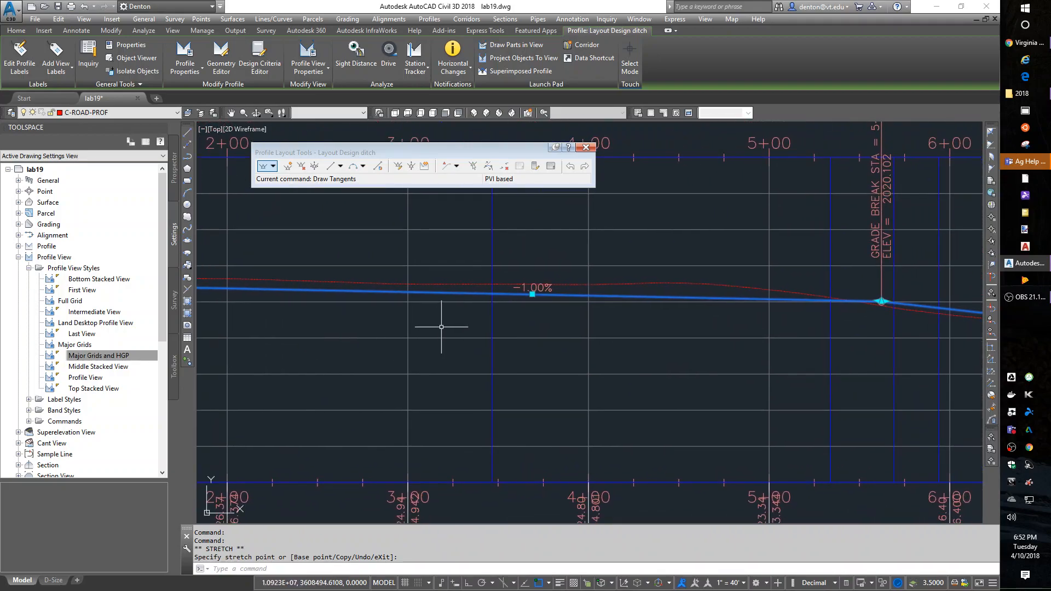
{"action": "middle_click_drag", "start_coordinate": [775, 336], "coordinate": [595, 339]}
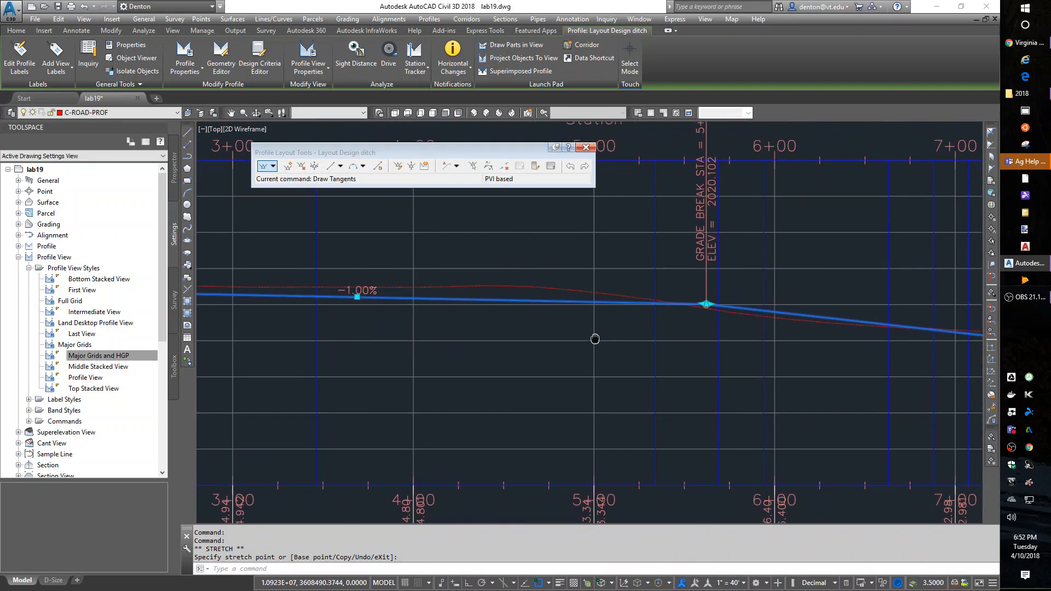
{"action": "left_click", "coordinate": [707, 304]}
{"action": "left_click", "coordinate": [707, 305]}
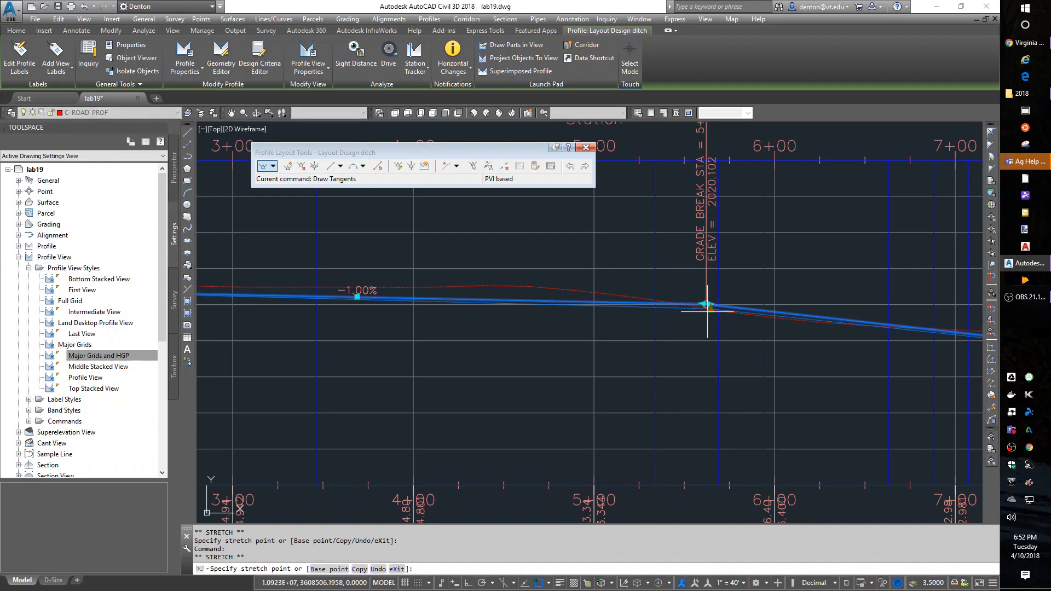
{"action": "scroll", "coordinate": [706, 304], "scroll_direction": "up", "scroll_amount": 3}
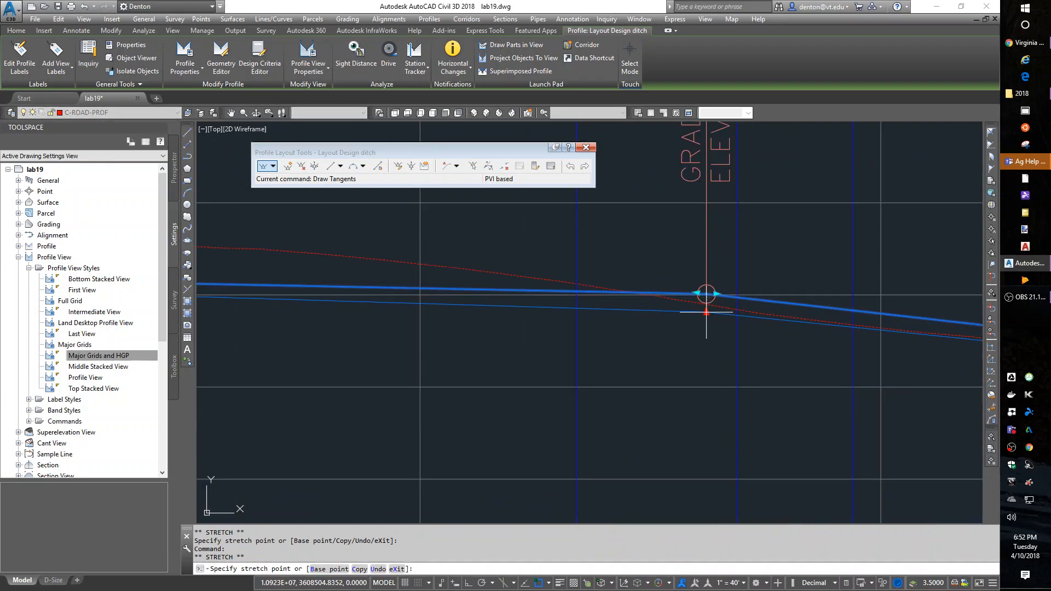
{"action": "left_click", "coordinate": [707, 312]}
{"action": "key", "text": "Escape"}
- Examine the ditch design profile against the existing-ground line from station 0+00 to its end
{"action": "scroll", "coordinate": [619, 361], "scroll_direction": "down", "scroll_amount": 3}
{"action": "middle_click_drag", "start_coordinate": [452, 436], "coordinate": [598, 404]}
{"action": "scroll", "coordinate": [599, 345], "scroll_direction": "down", "scroll_amount": 3}
{"action": "scroll", "coordinate": [387, 357], "scroll_direction": "down", "scroll_amount": 2}
{"action": "scroll", "coordinate": [367, 273], "scroll_direction": "up", "scroll_amount": 4}
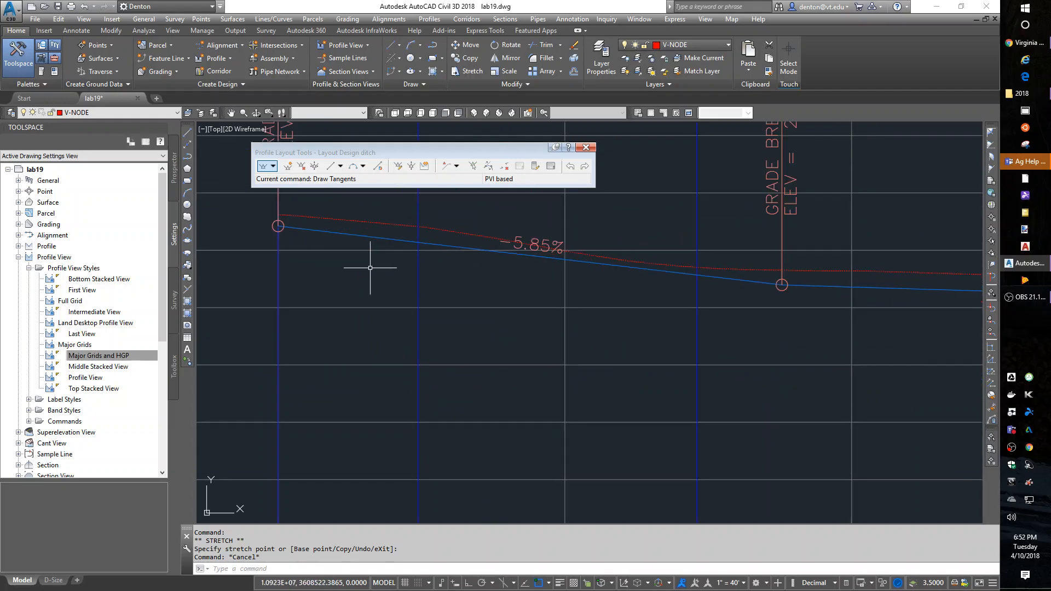
{"action": "middle_click_drag", "start_coordinate": [810, 323], "coordinate": [342, 339]}
{"action": "middle_click_drag", "start_coordinate": [762, 356], "coordinate": [485, 329]}
{"action": "middle_click_drag", "start_coordinate": [895, 346], "coordinate": [601, 329]}
{"action": "middle_click_drag", "start_coordinate": [756, 331], "coordinate": [492, 285]}
{"action": "middle_click_drag", "start_coordinate": [837, 296], "coordinate": [500, 298]}
{"action": "middle_click_drag", "start_coordinate": [801, 312], "coordinate": [417, 322]}
{"action": "middle_click_drag", "start_coordinate": [770, 352], "coordinate": [714, 322]}
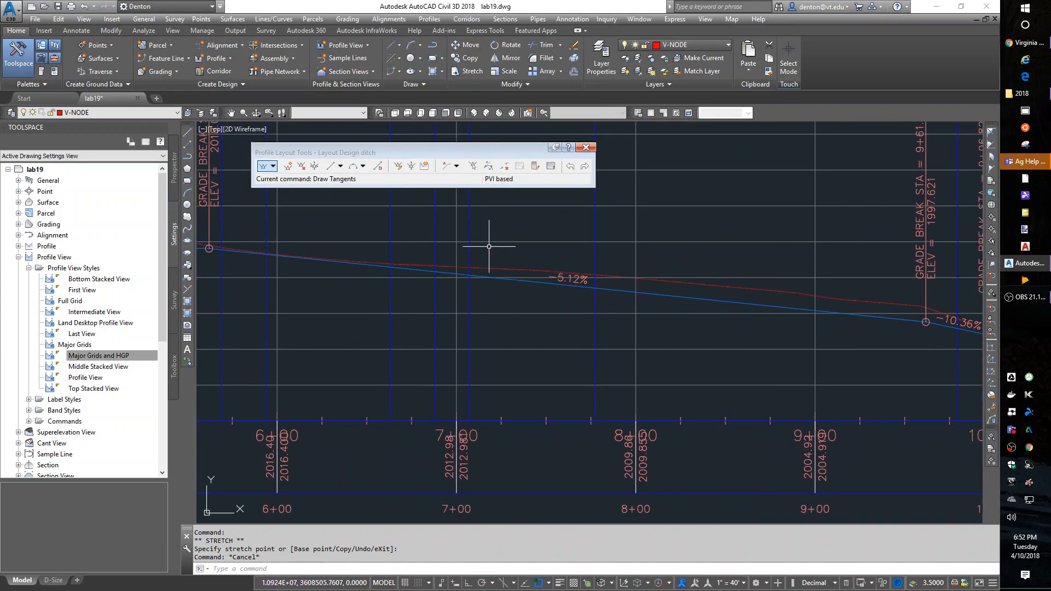
- Close the Profile Layout Tools and bring both the road and ditch profile views into sight
{"action": "left_click", "coordinate": [585, 148]}
{"action": "scroll", "coordinate": [585, 215], "scroll_direction": "down", "scroll_amount": 5}
{"action": "scroll", "coordinate": [546, 367], "scroll_direction": "down", "scroll_amount": 3}
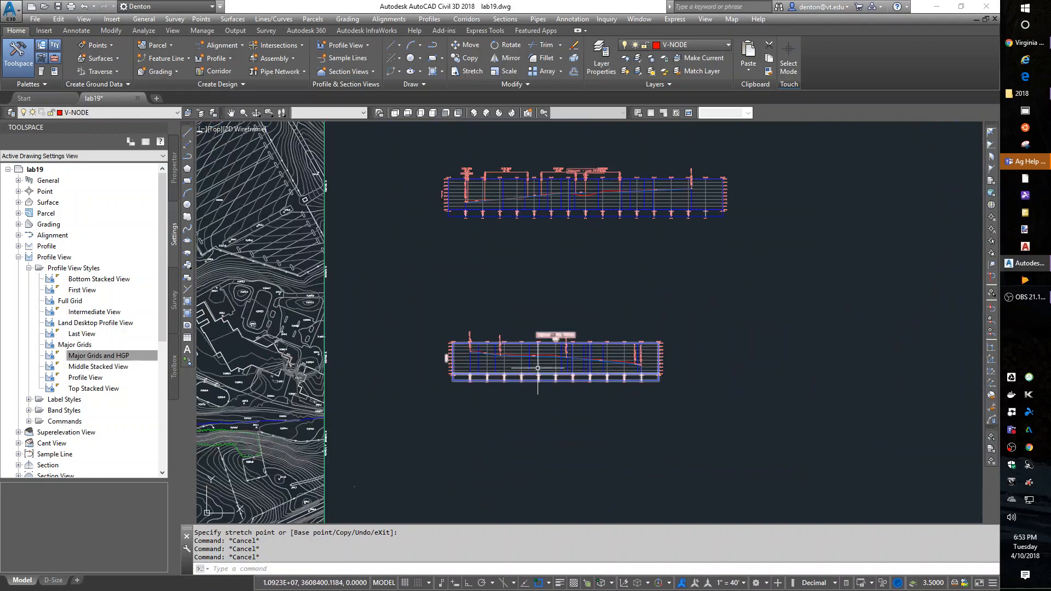
- Create a copy of the D-Size layout and place it after the existing layouts
{"action": "mouse_move", "coordinate": [566, 297]}
{"action": "middle_mouse_down"}
{"action": "mouse_move", "coordinate": [635, 276]}
{"action": "mouse_move", "coordinate": [626, 290]}
{"action": "middle_mouse_up"}
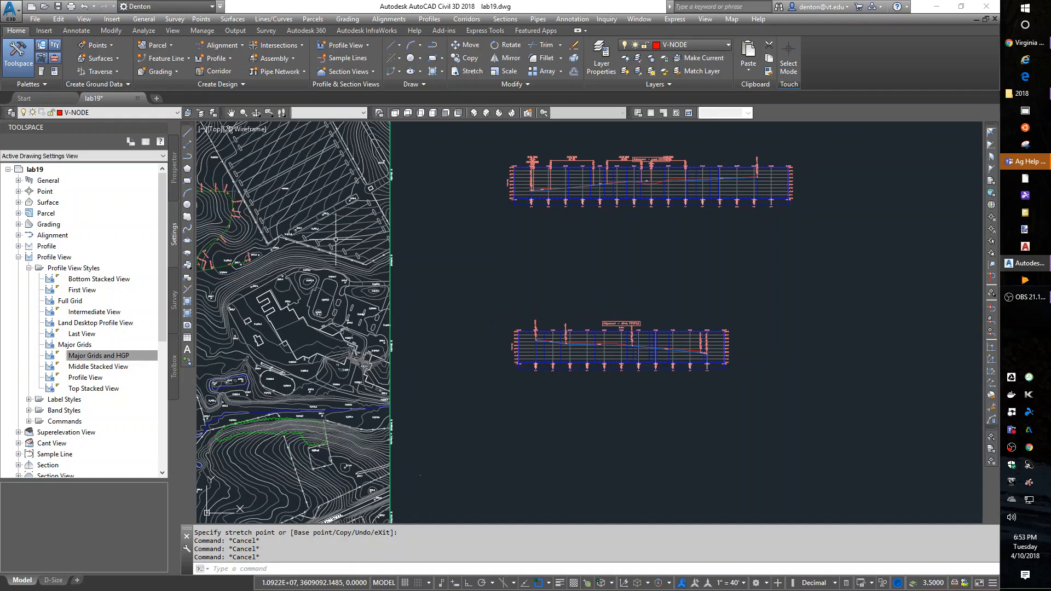
{"action": "left_click", "coordinate": [53, 580]}
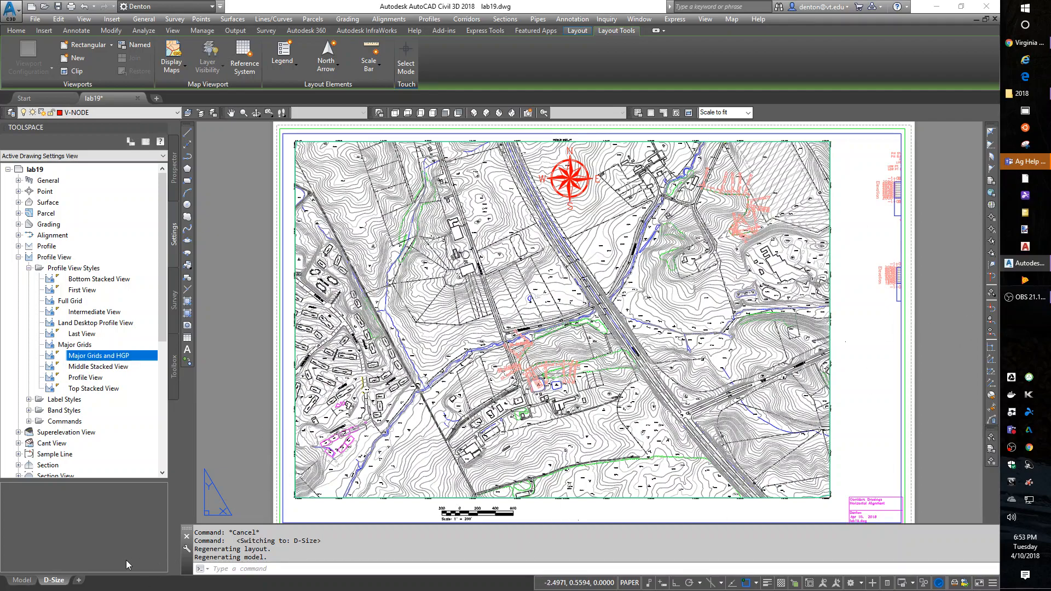
{"action": "right_click", "coordinate": [56, 580]}
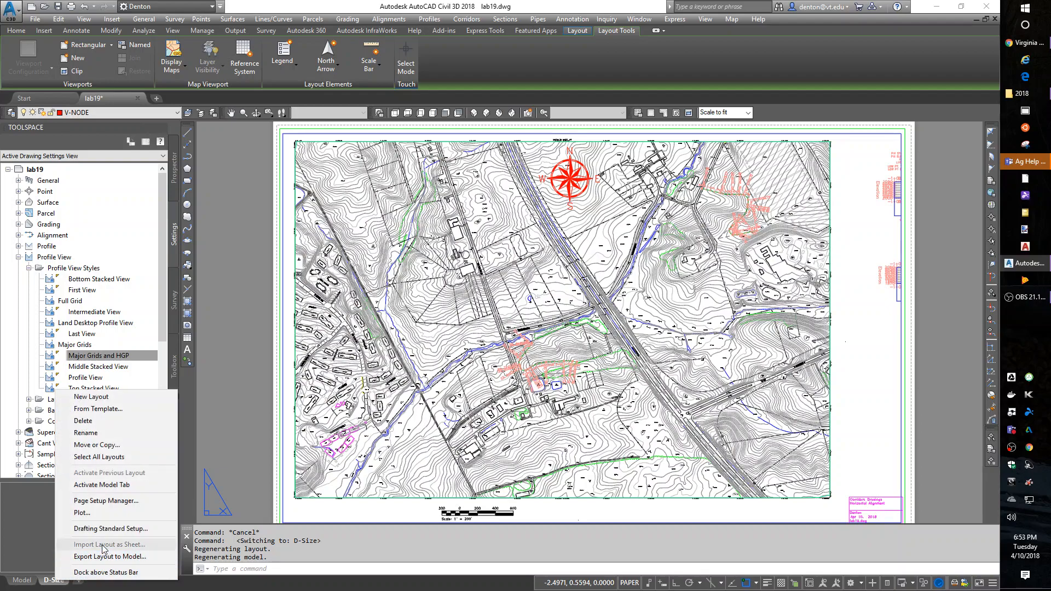
{"action": "left_click", "coordinate": [107, 444]}
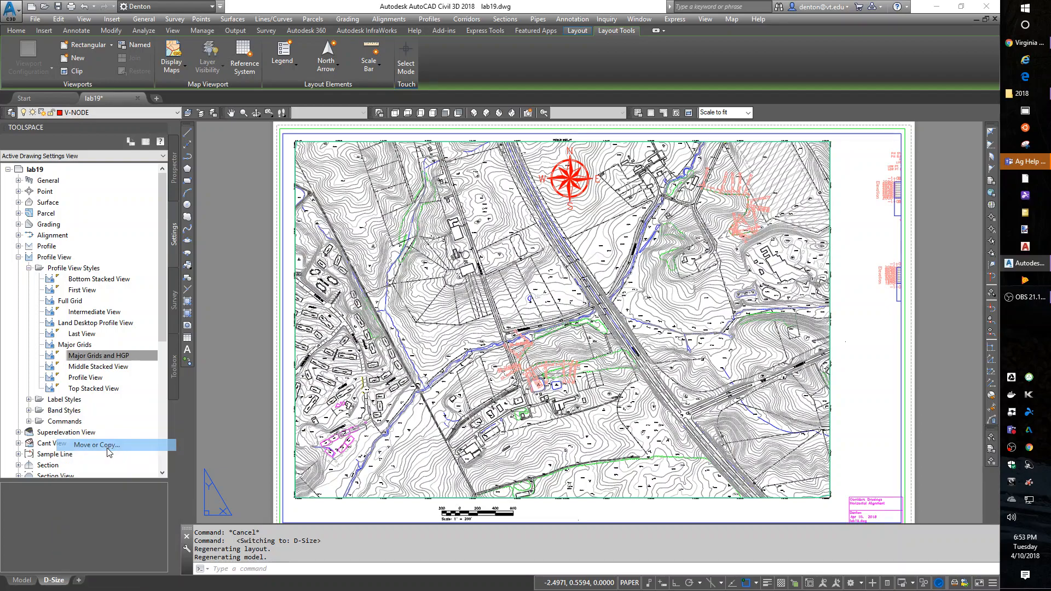
{"action": "left_click", "coordinate": [436, 298]}
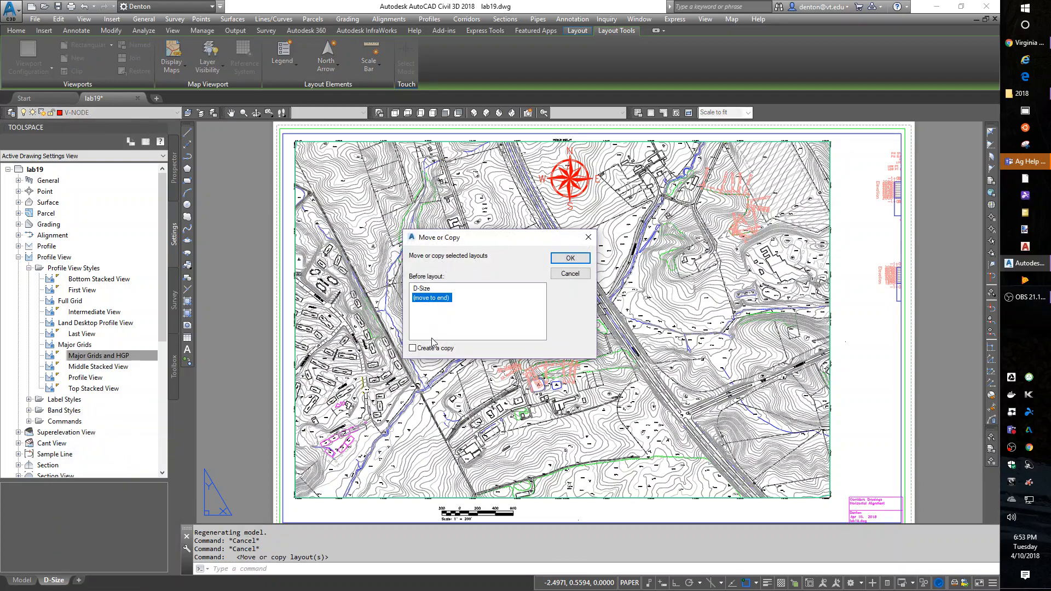
{"action": "left_click", "coordinate": [432, 349]}
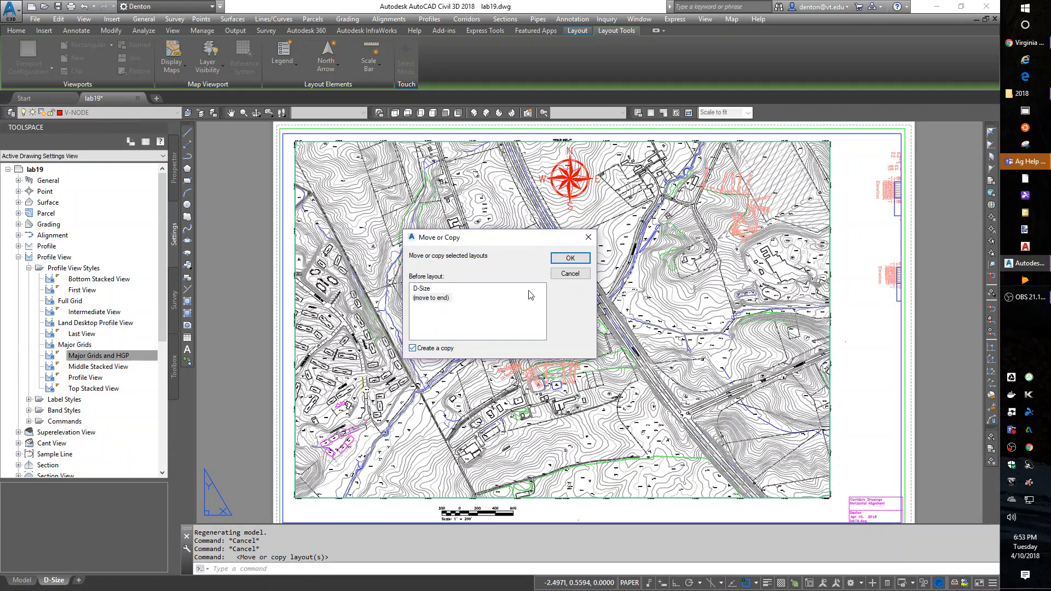
{"action": "left_click", "coordinate": [568, 258]}
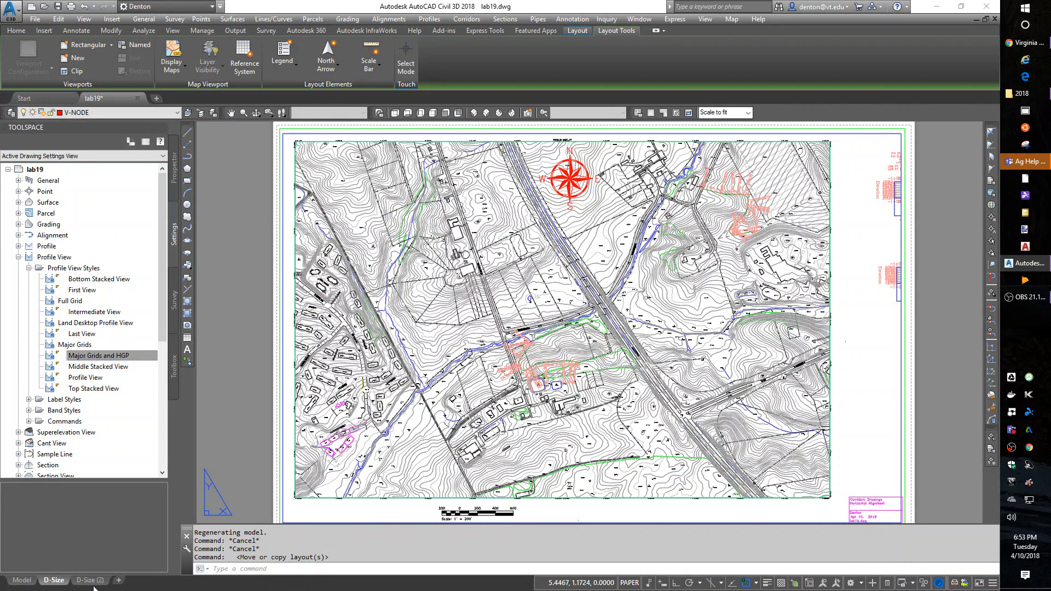
- Rename the copied layout as "road sheet 1 of 3"
{"action": "right_click", "coordinate": [96, 586]}
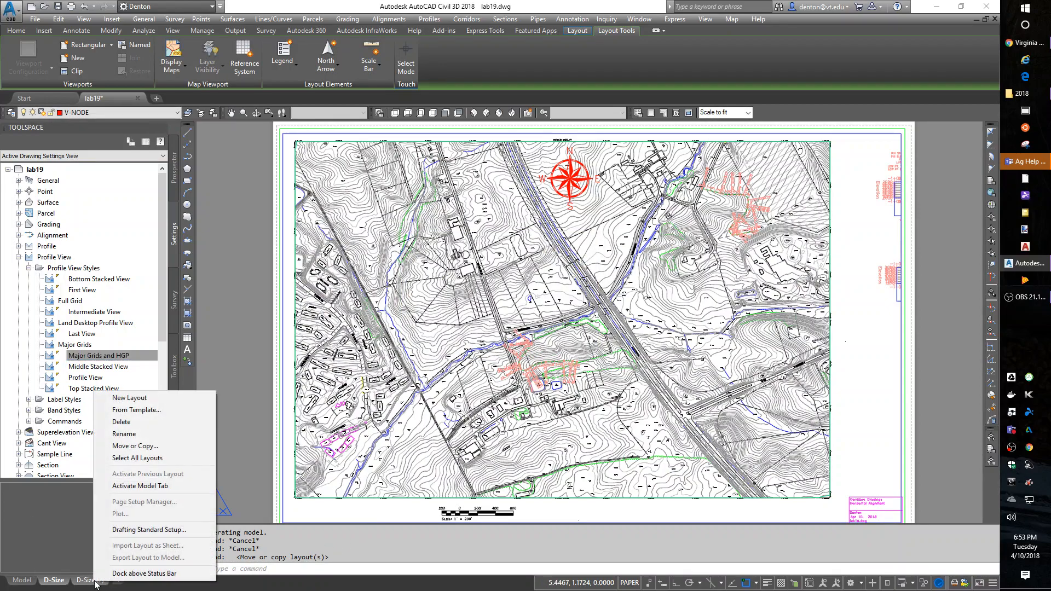
{"action": "left_click", "coordinate": [141, 438]}
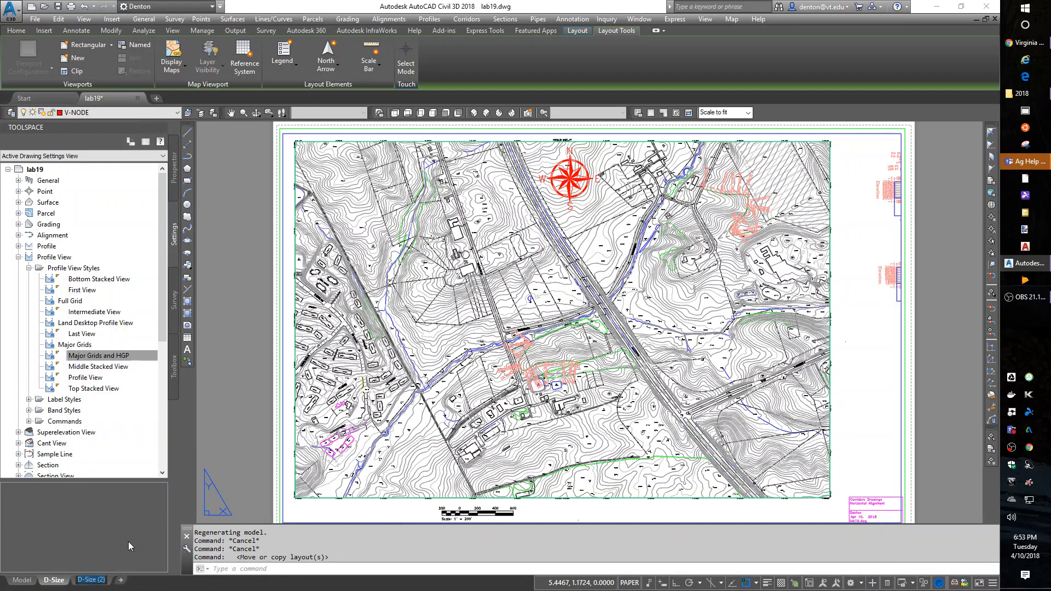
{"action": "type", "text": "road sheet 1 of 3"}
{"action": "key", "text": "Return"}
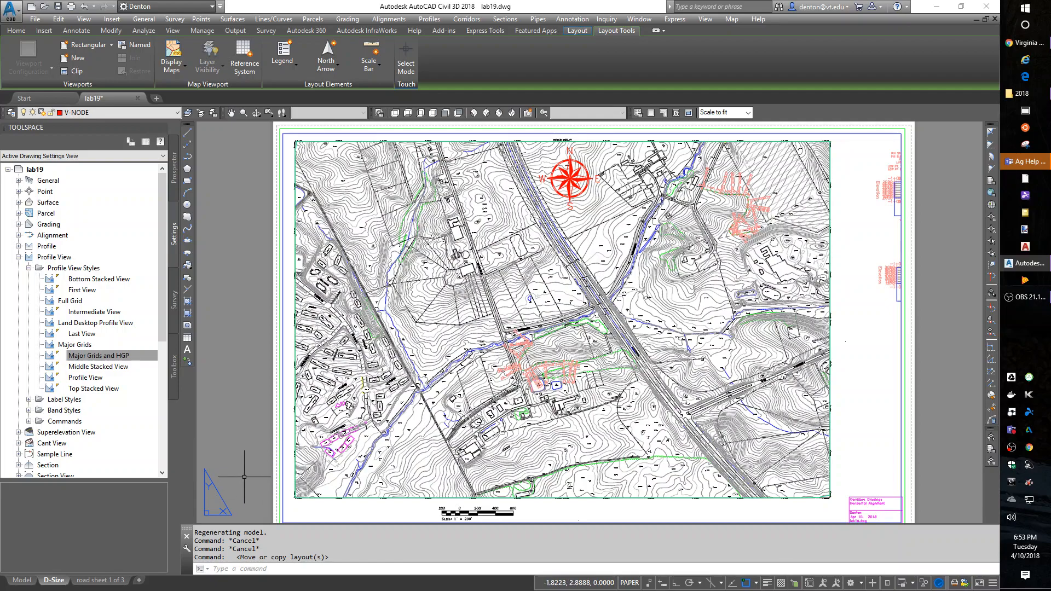
- Measure the distance from the map's lower-left corner to the viewport's upper-left corner on the D-Size layout
{"action": "type", "text": "i"}
{"action": "key", "text": "Return"}
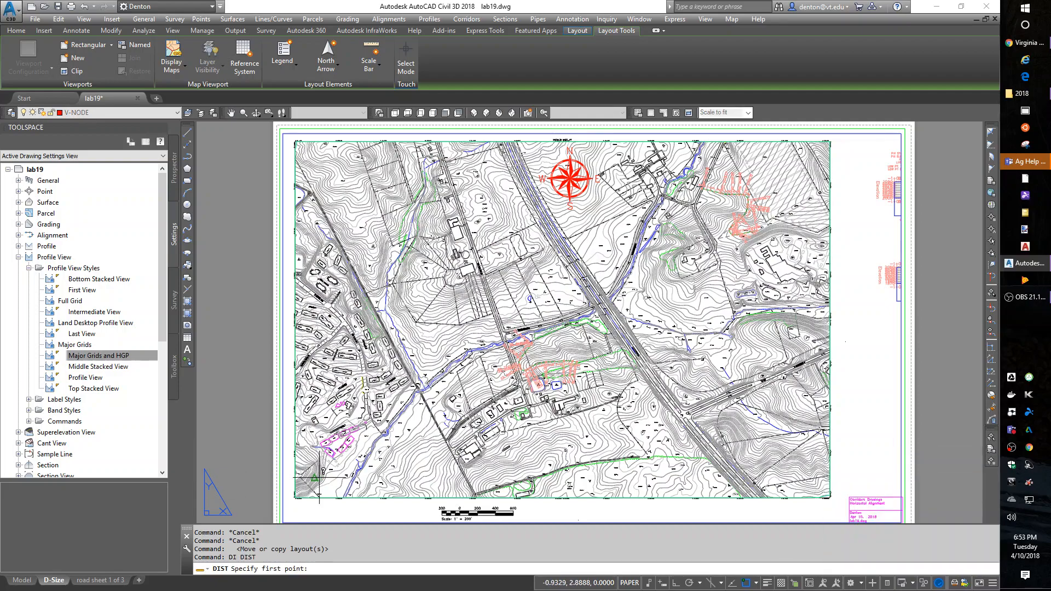
{"action": "left_click", "coordinate": [294, 498]}
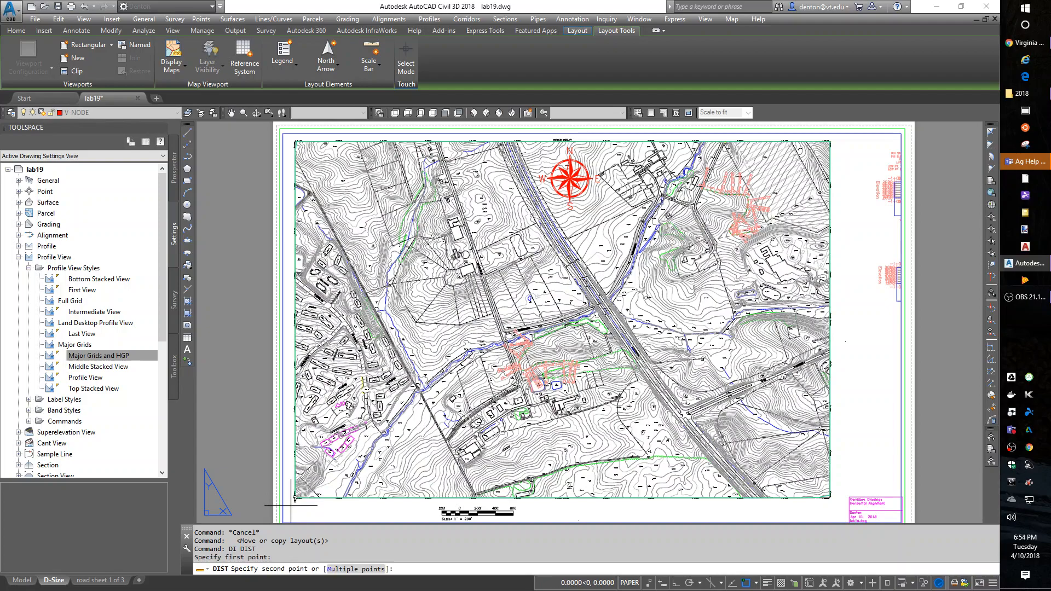
{"action": "left_click", "coordinate": [284, 134]}
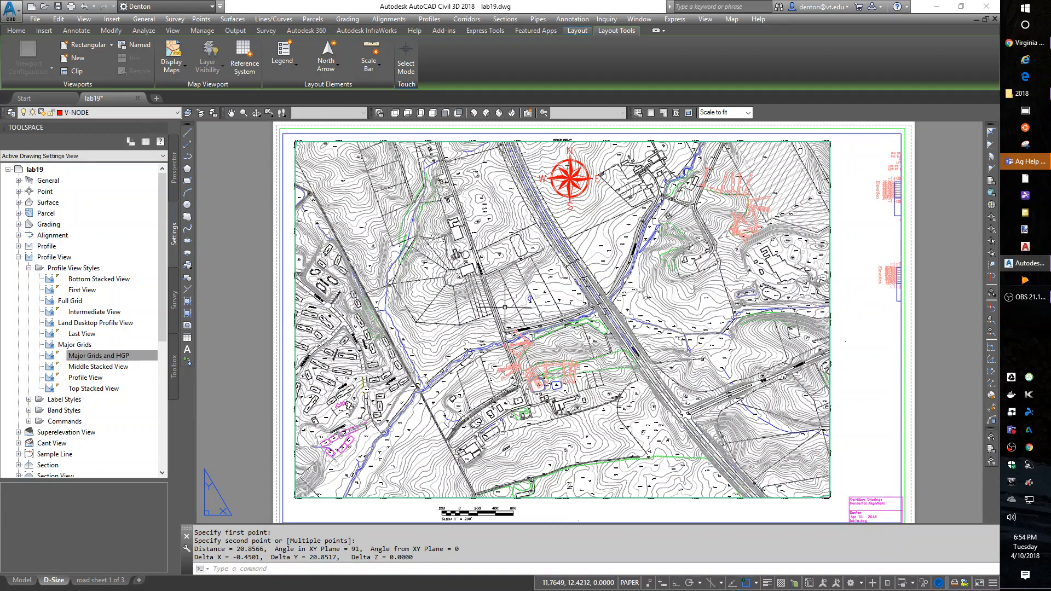
{"action": "middle_click_drag", "start_coordinate": [696, 283], "coordinate": [282, 305]}
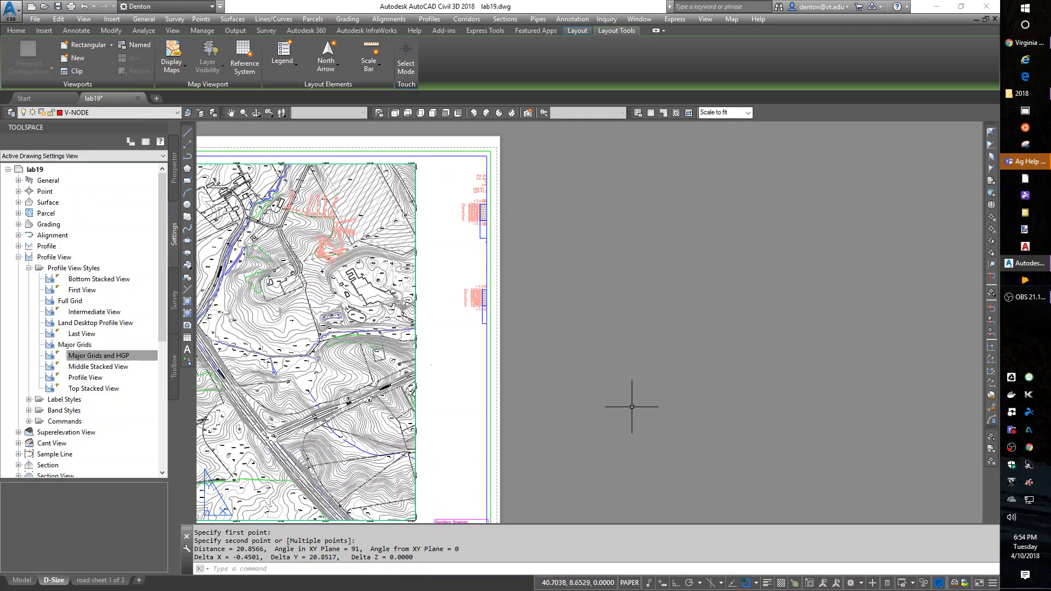
{"action": "scroll", "coordinate": [606, 318], "scroll_direction": "down", "scroll_amount": 5}
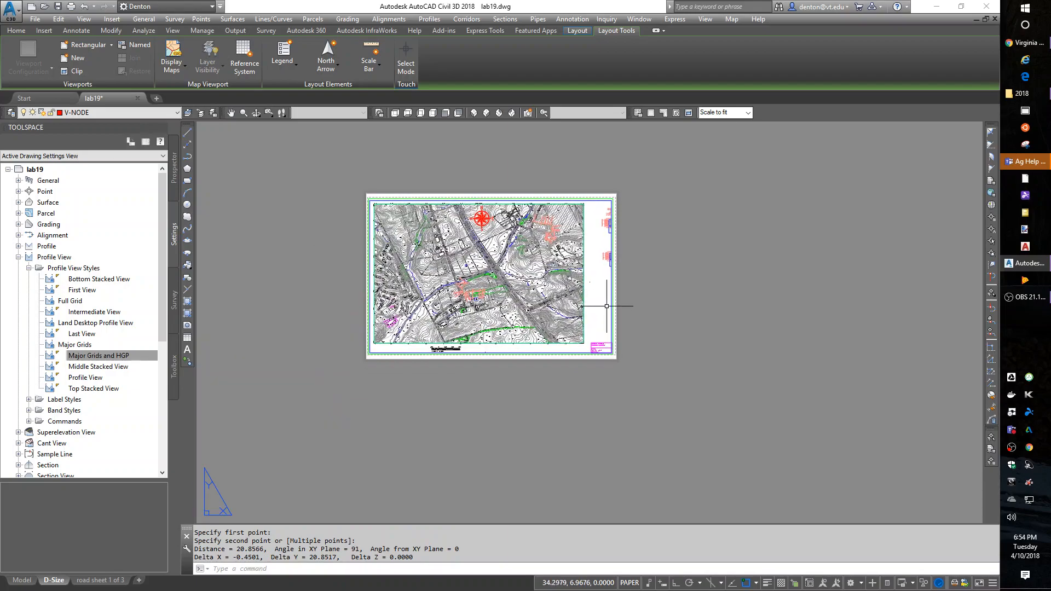
- Delete the existing viewport from the road sheet 1 of 3 layout
{"action": "left_click", "coordinate": [95, 582]}
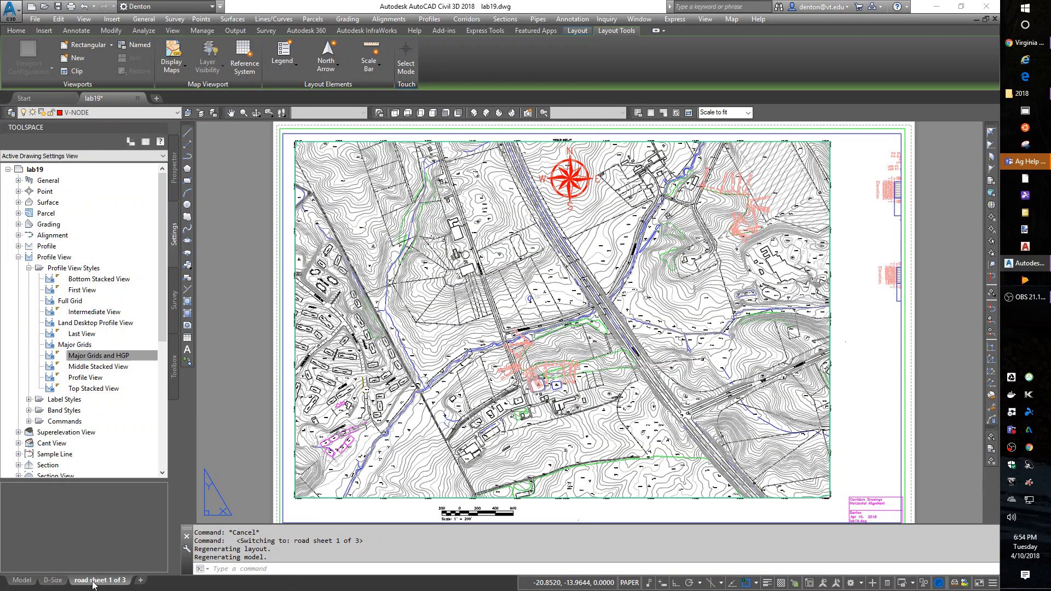
{"action": "left_click", "coordinate": [901, 342]}
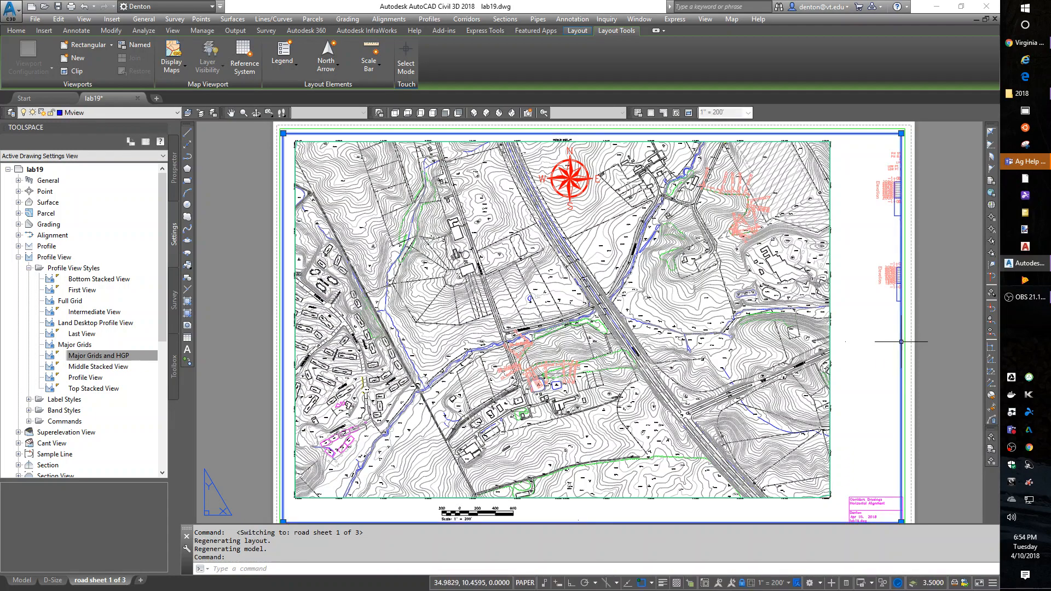
{"action": "key", "text": "Delete"}
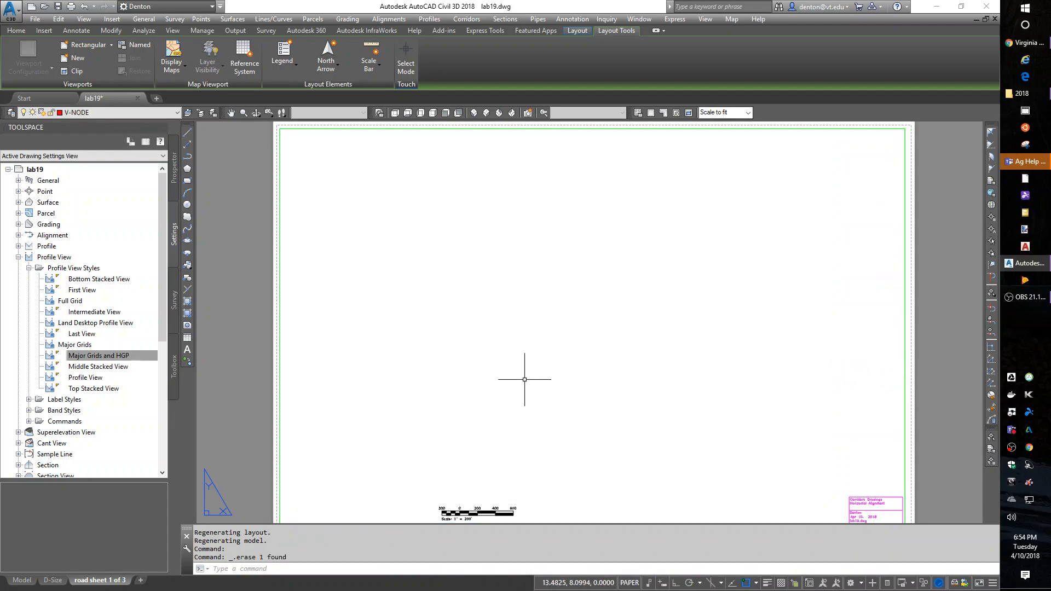
{"action": "scroll", "coordinate": [435, 454], "scroll_direction": "down", "scroll_amount": 2}
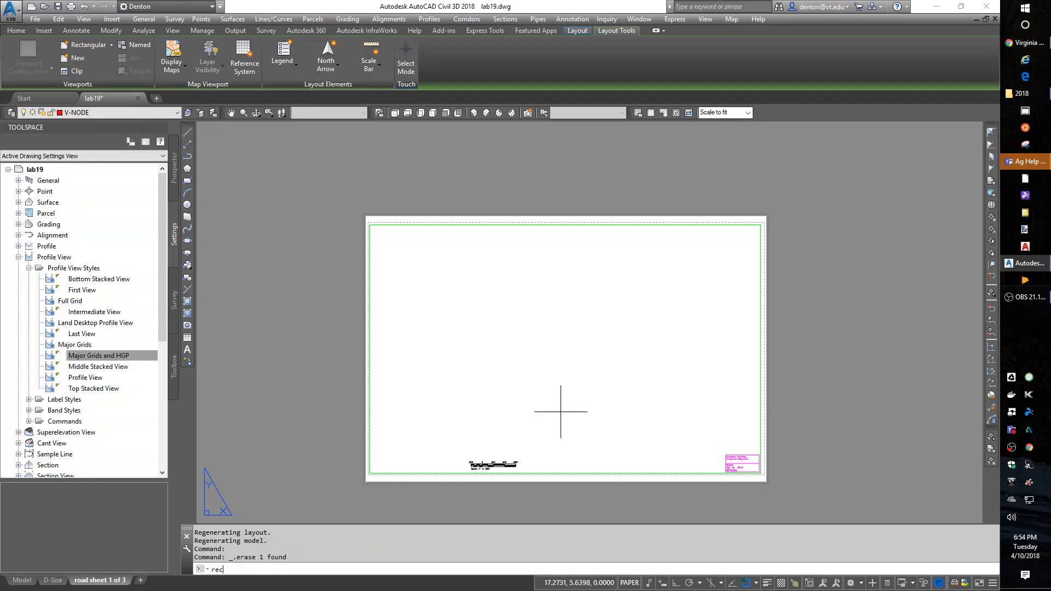
{"action": "key", "text": "Return"}
{"action": "key", "text": "Escape"}
{"action": "key", "text": "Escape"}
{"action": "key", "text": "Escape"}
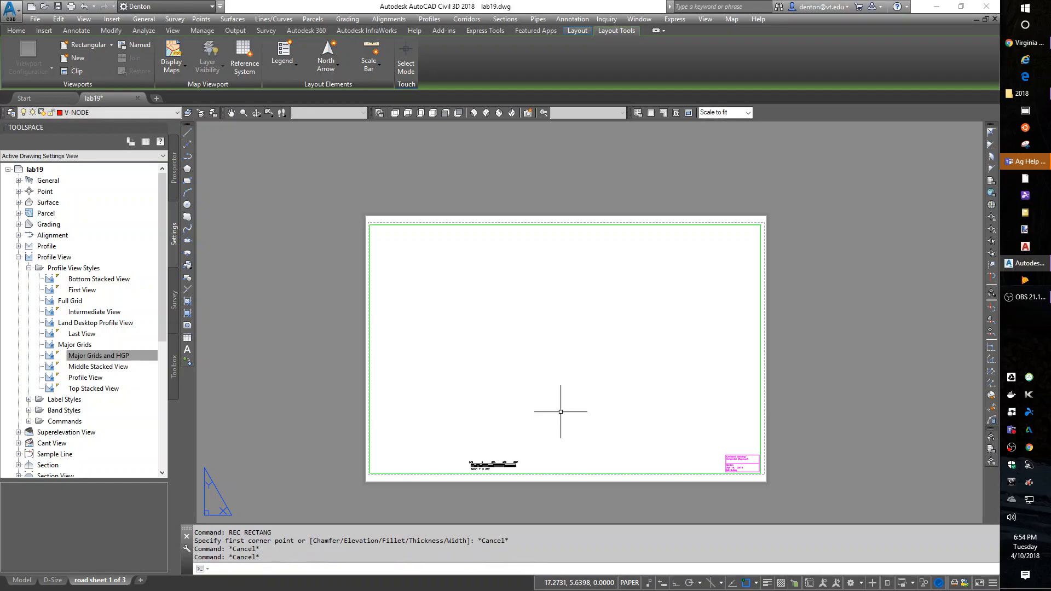
{"action": "type", "text": "mview"}
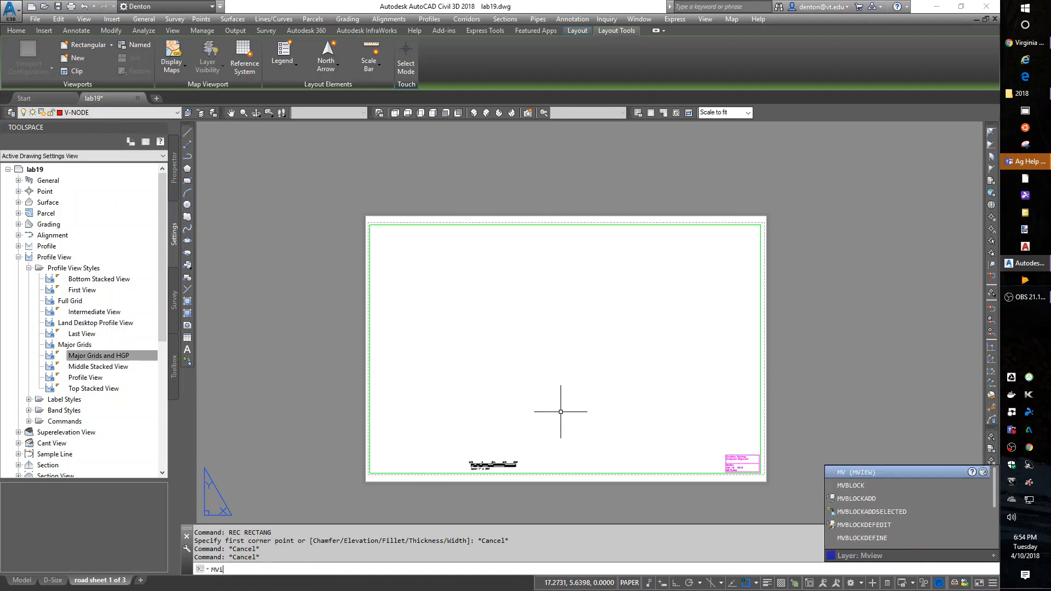
{"action": "key", "text": "Return"}
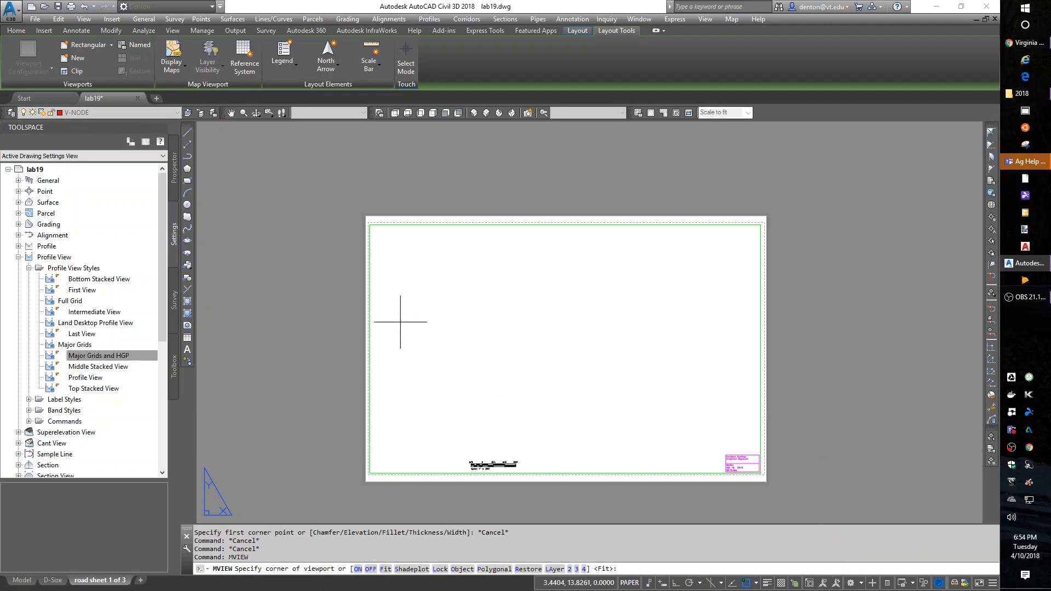
{"action": "left_click", "coordinate": [384, 348]}
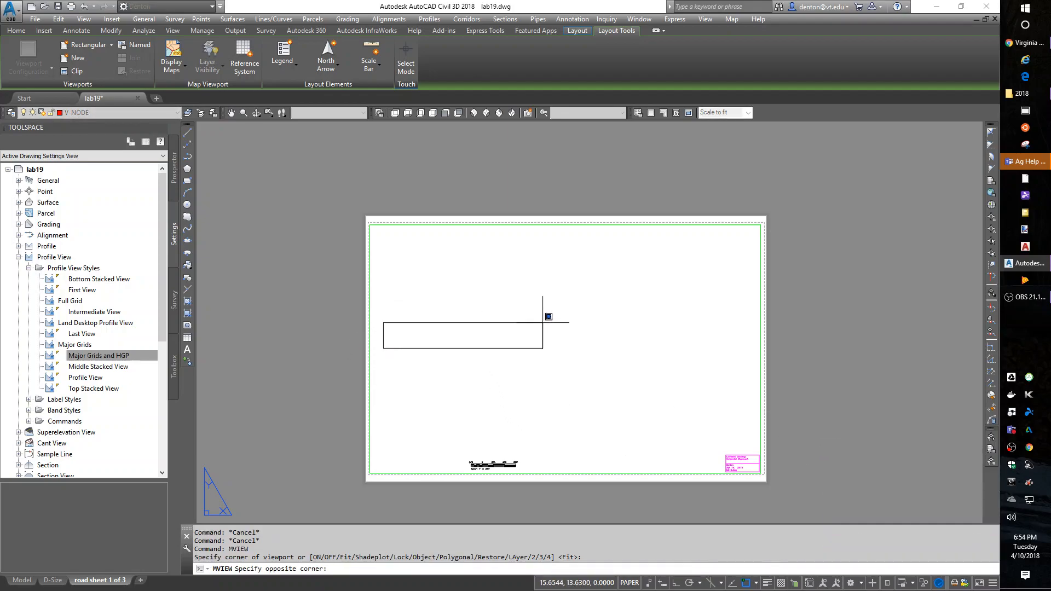
{"action": "type", "text": "@"}
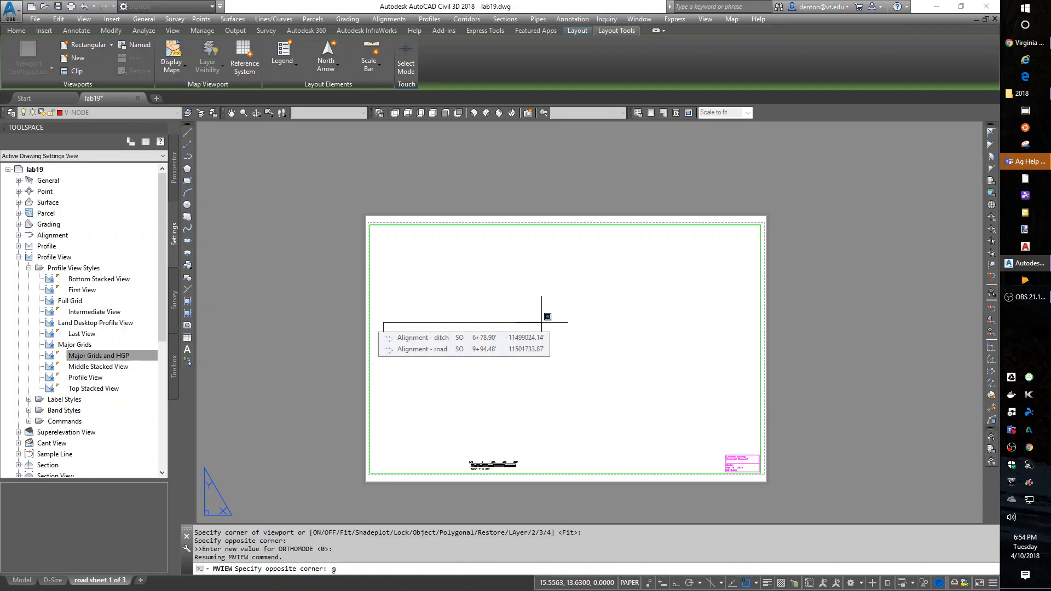
{"action": "type", "text": "35,10"}
{"action": "key", "text": "Return"}
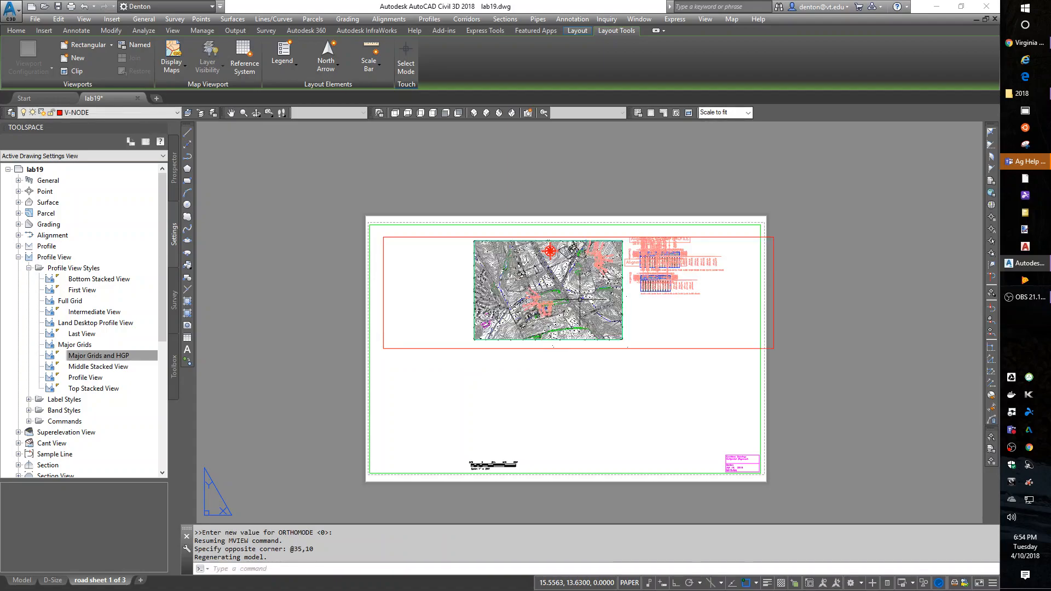
- Move the new viewport into the upper half of the sheet so it fits inside the green border
{"action": "type", "text": "m"}
{"action": "key", "text": "Return"}
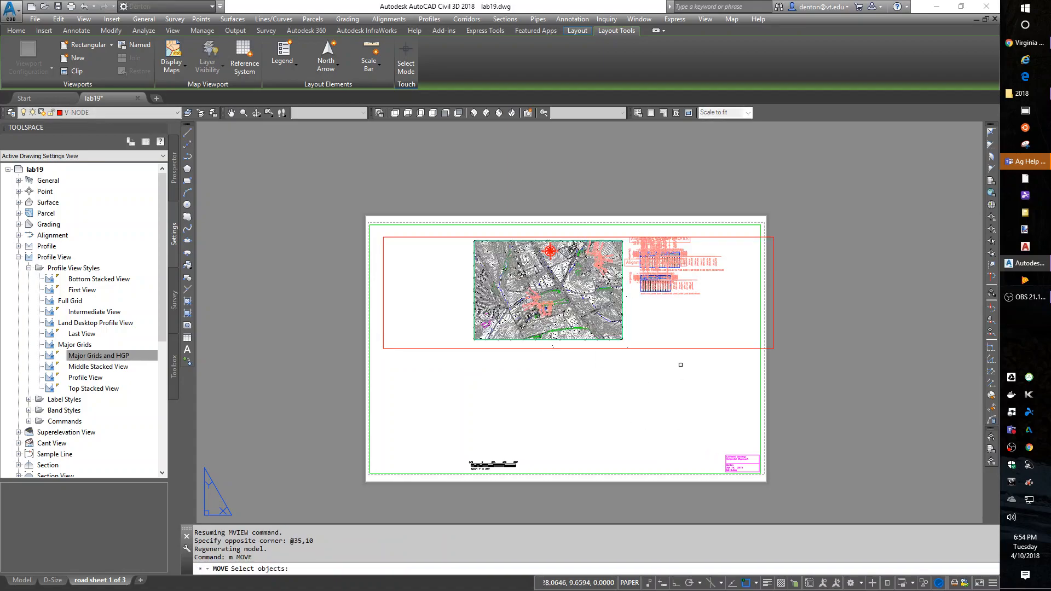
{"action": "left_click", "coordinate": [677, 348]}
{"action": "key", "text": "Return"}
{"action": "left_click", "coordinate": [685, 385]}
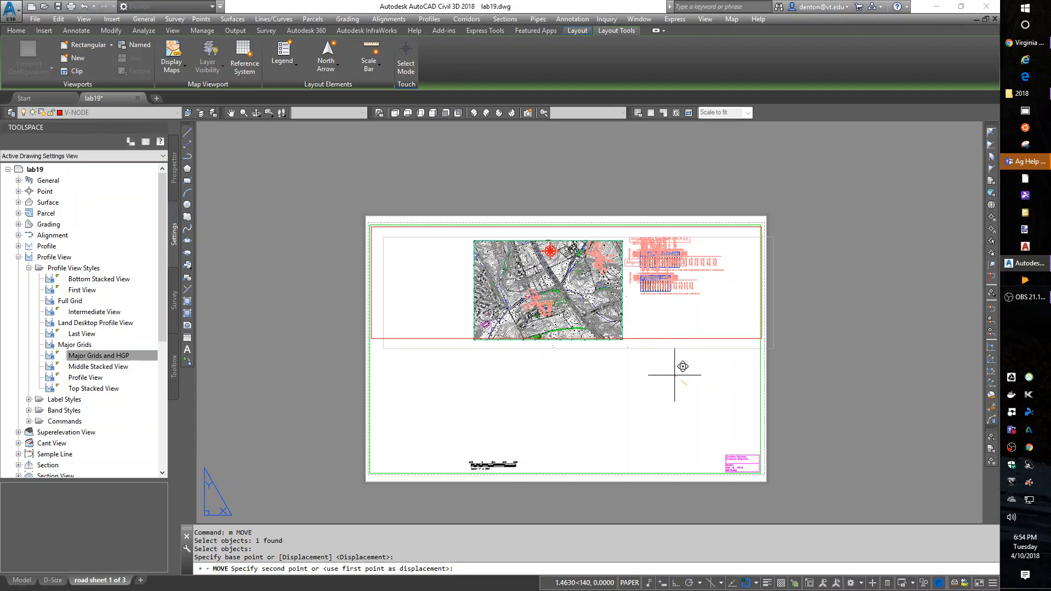
{"action": "left_click", "coordinate": [683, 366]}
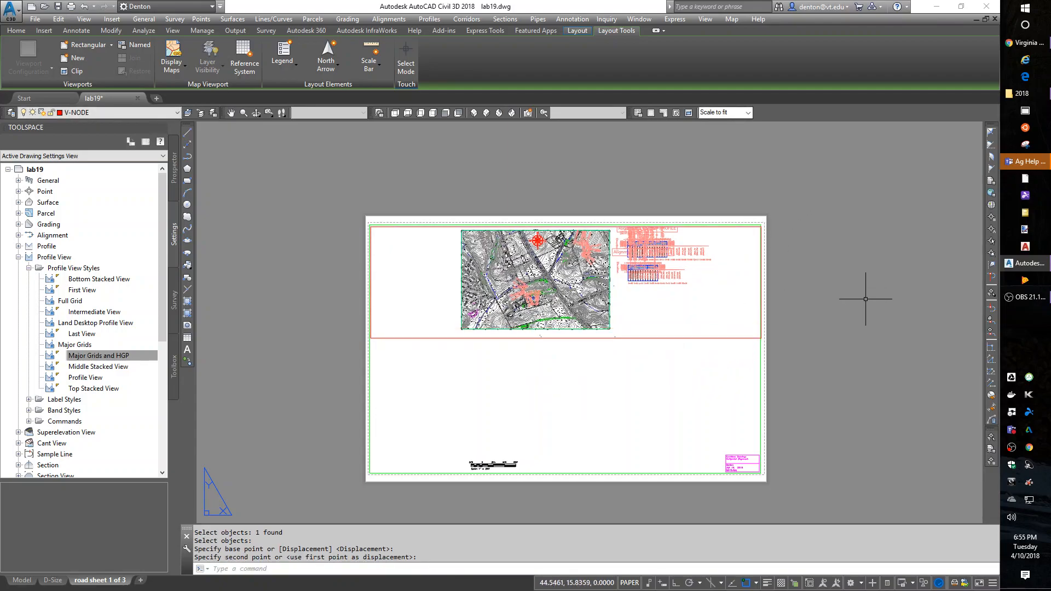
- Try to stretch the right edge of the new viewport
{"action": "left_click", "coordinate": [836, 186]}
{"action": "type", "text": "s"}
{"action": "key", "text": "Return"}
{"action": "scroll", "coordinate": [692, 381], "scroll_direction": "up", "scroll_amount": 2}
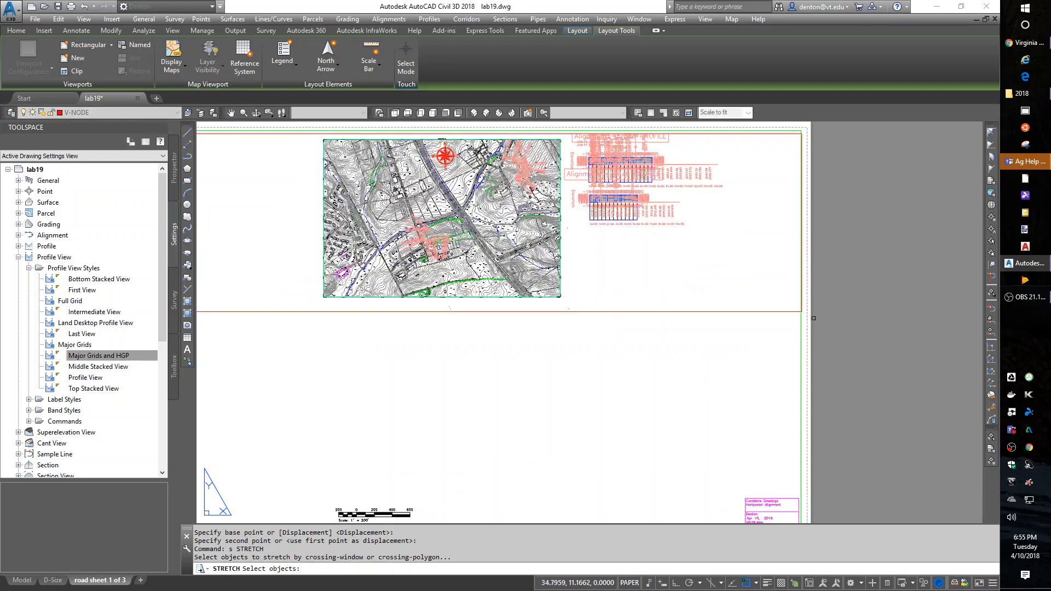
{"action": "left_click", "coordinate": [796, 326]}
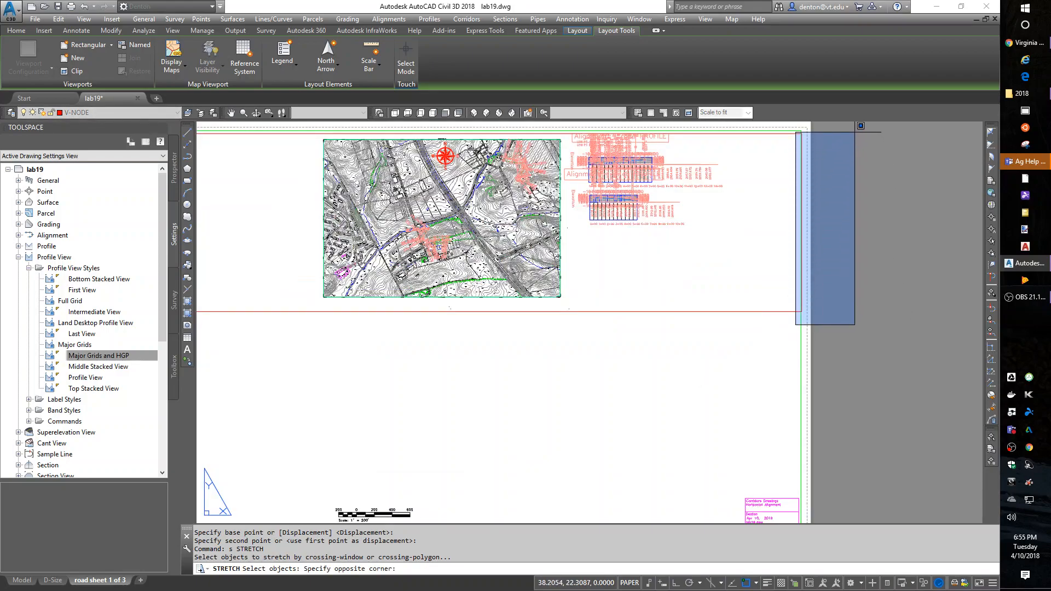
{"action": "left_click", "coordinate": [637, 409]}
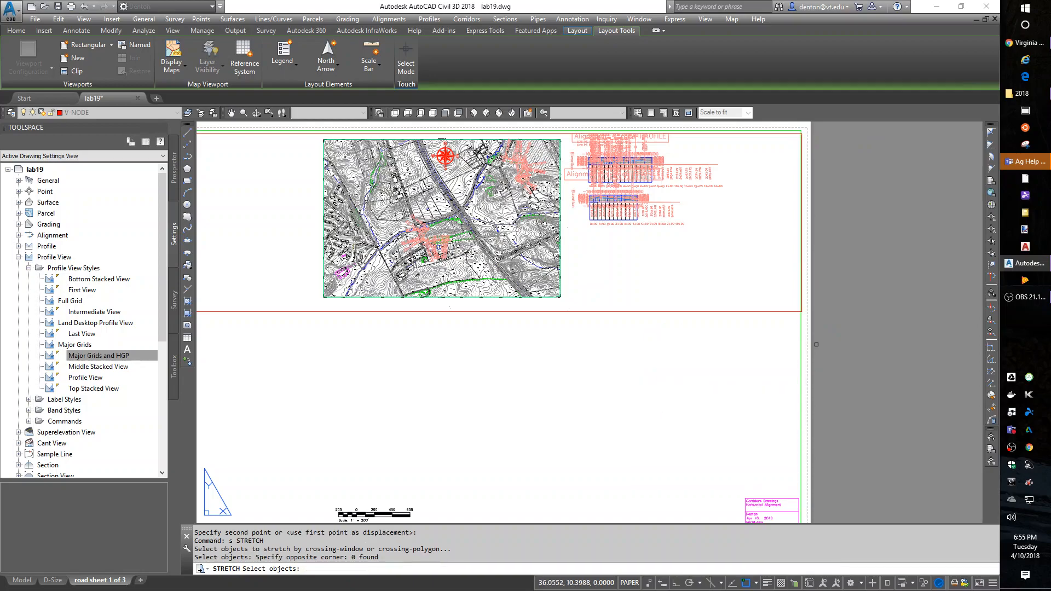
{"action": "key", "text": "Escape"}
{"action": "key", "text": "Escape"}
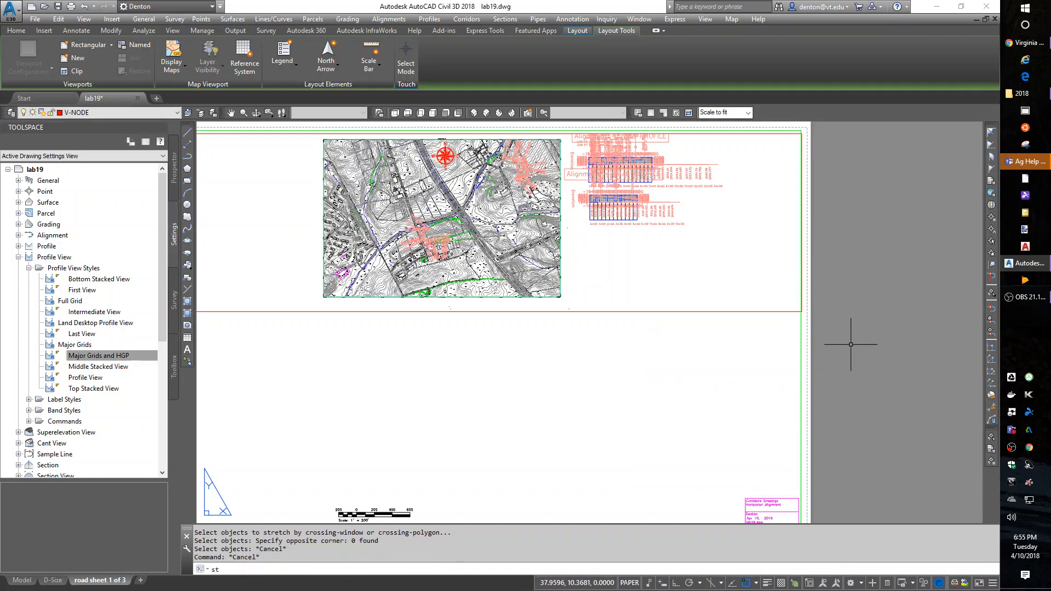
{"action": "key", "text": "Return"}
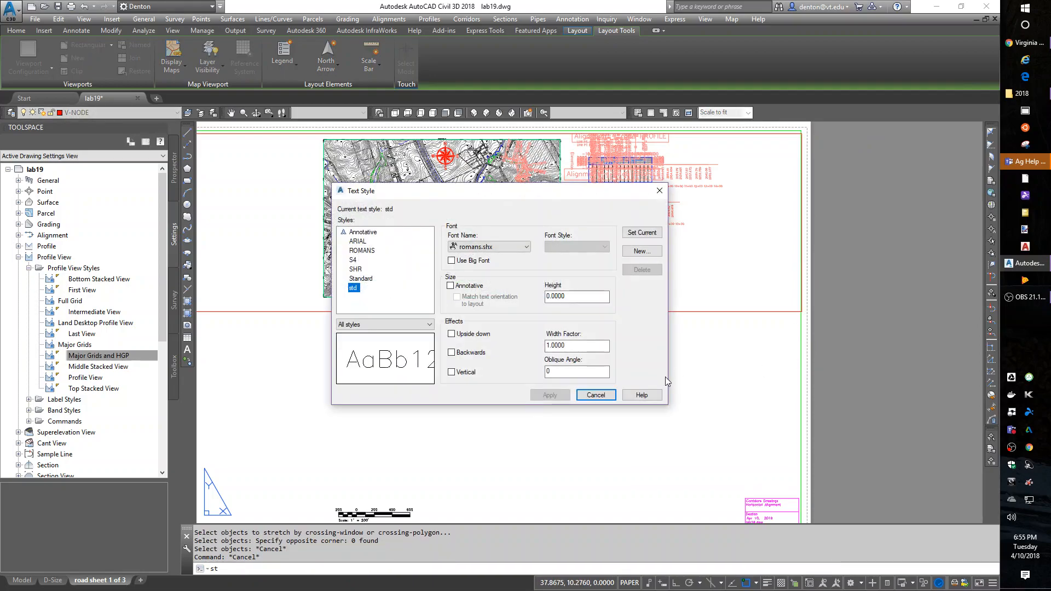
{"action": "key", "text": "Escape"}
{"action": "key", "text": "Escape"}
{"action": "type", "text": "st"}
{"action": "key", "text": "Return"}
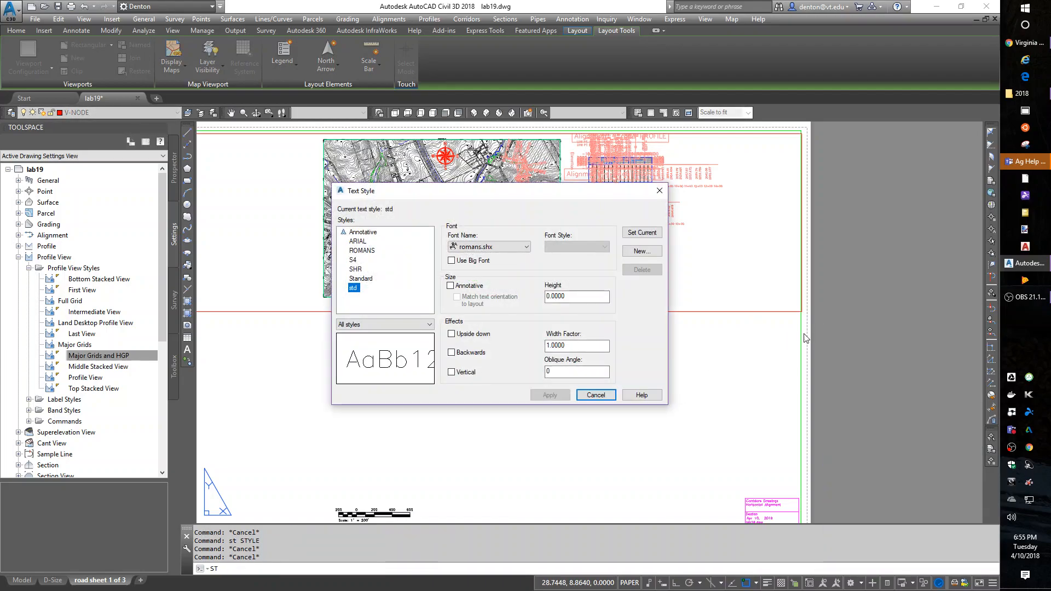
{"action": "key", "text": "Escape"}
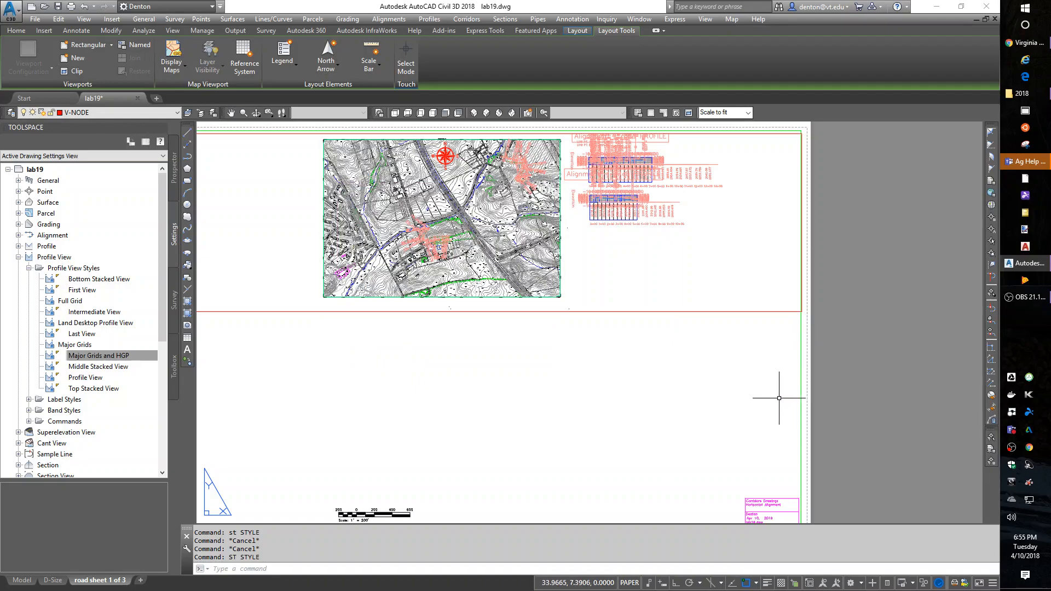
- Stretch the right edge of the new viewport inward by 0.5 with ortho on, leaving a gap inside the green border
{"action": "type", "text": "s"}
{"action": "key", "text": "Return"}
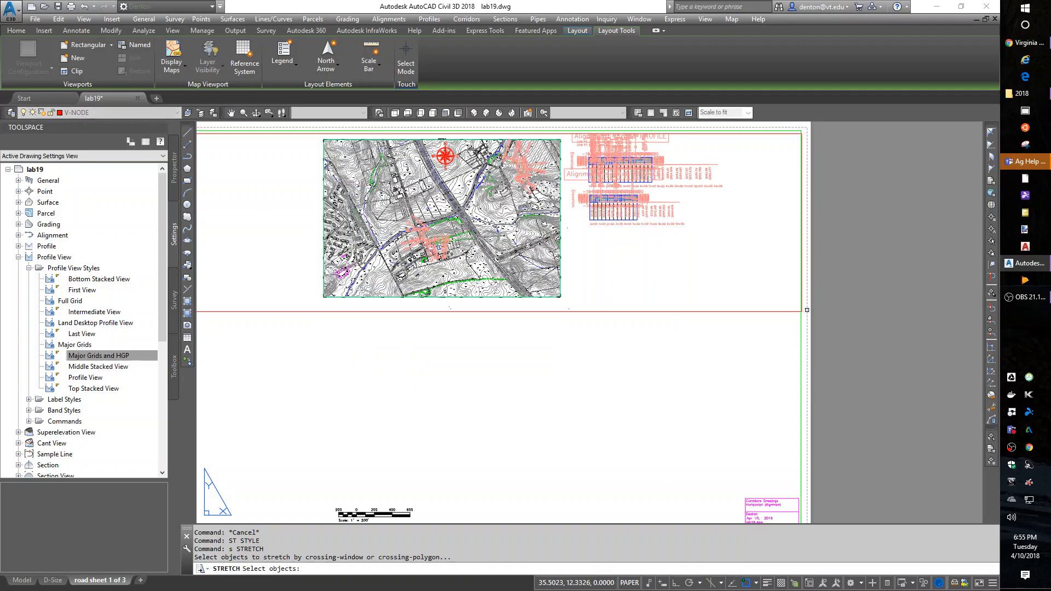
{"action": "left_click", "coordinate": [825, 325]}
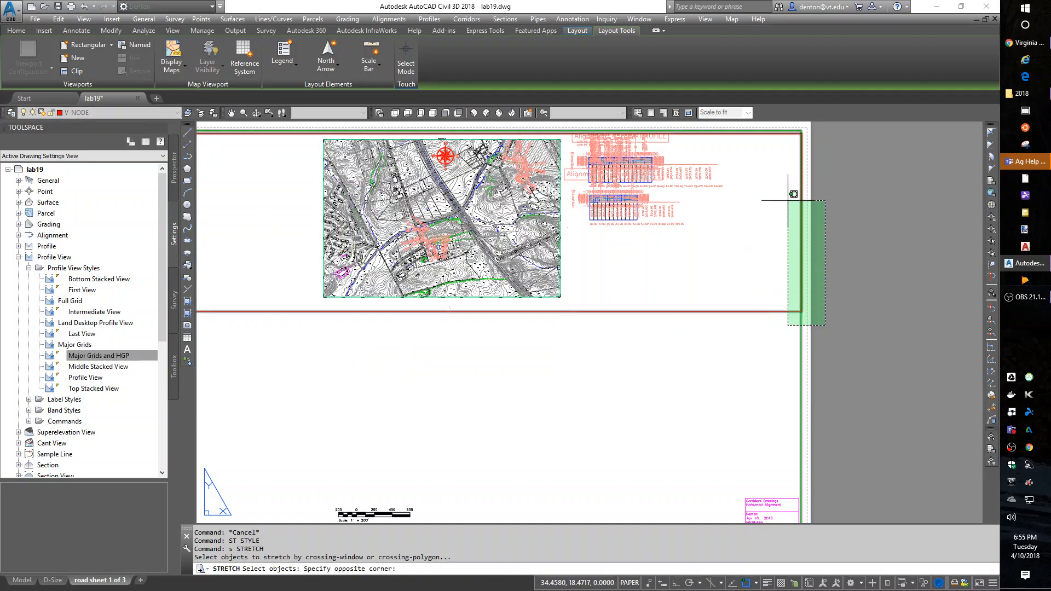
{"action": "left_click", "coordinate": [791, 133]}
{"action": "key", "text": "Return"}
{"action": "left_click", "coordinate": [791, 207]}
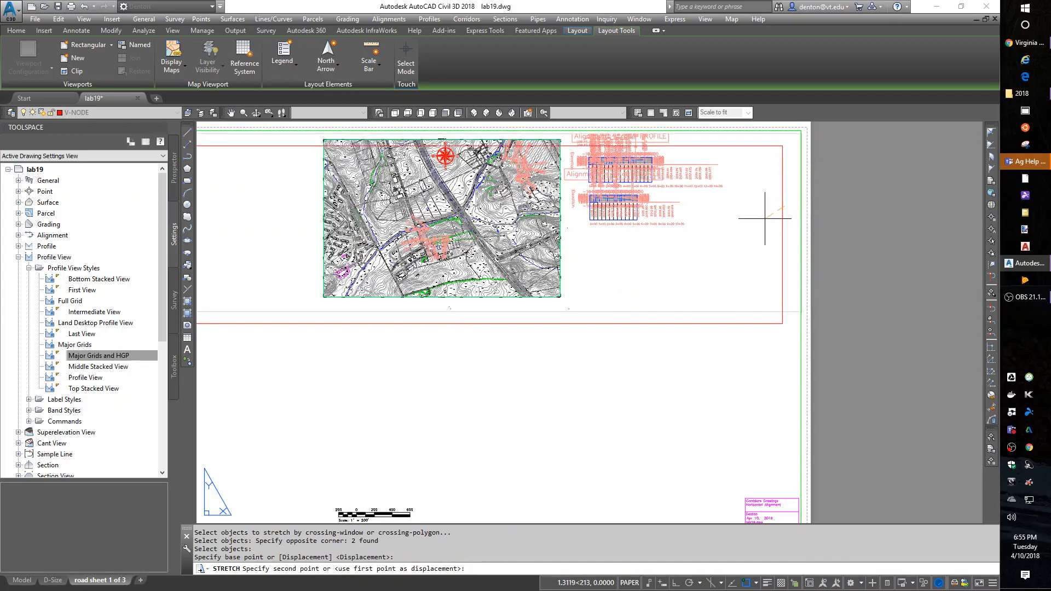
{"action": "key", "text": "F9"}
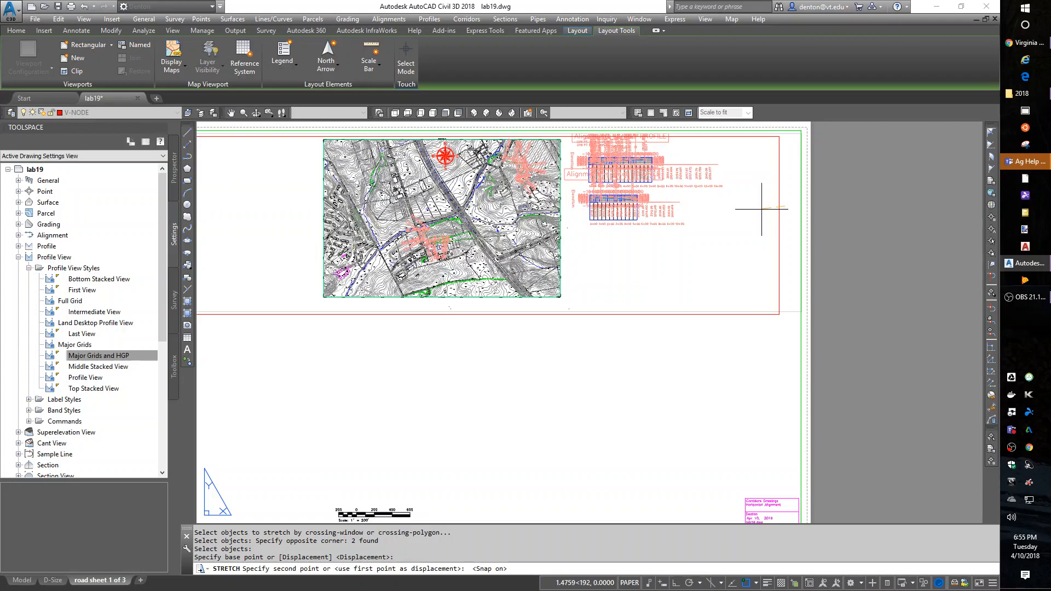
{"action": "key", "text": "F8"}
{"action": "type", "text": ".5"}
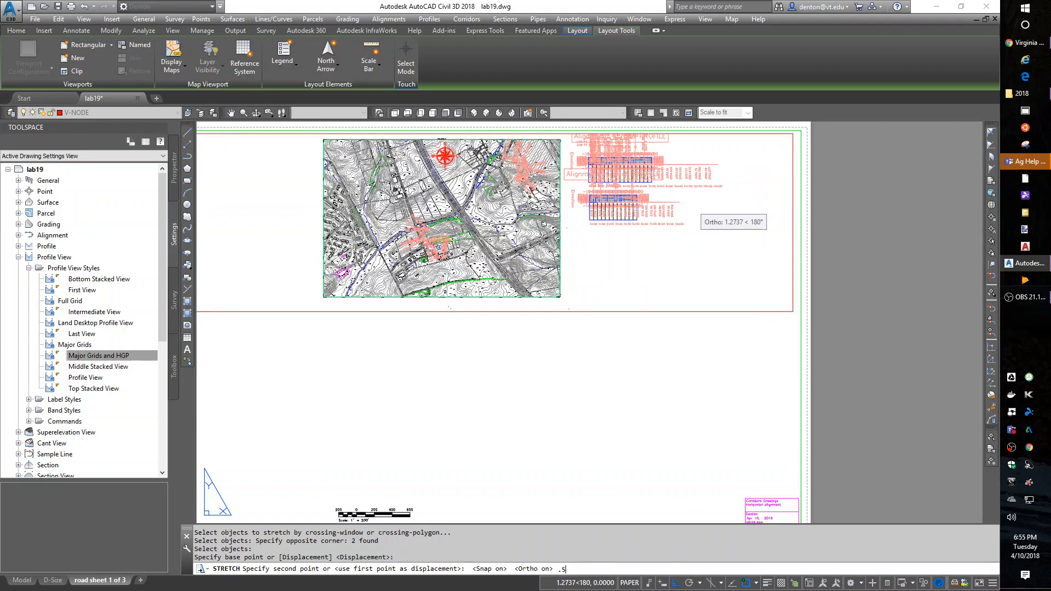
{"action": "key", "text": "Return"}
{"action": "key", "text": "F9"}
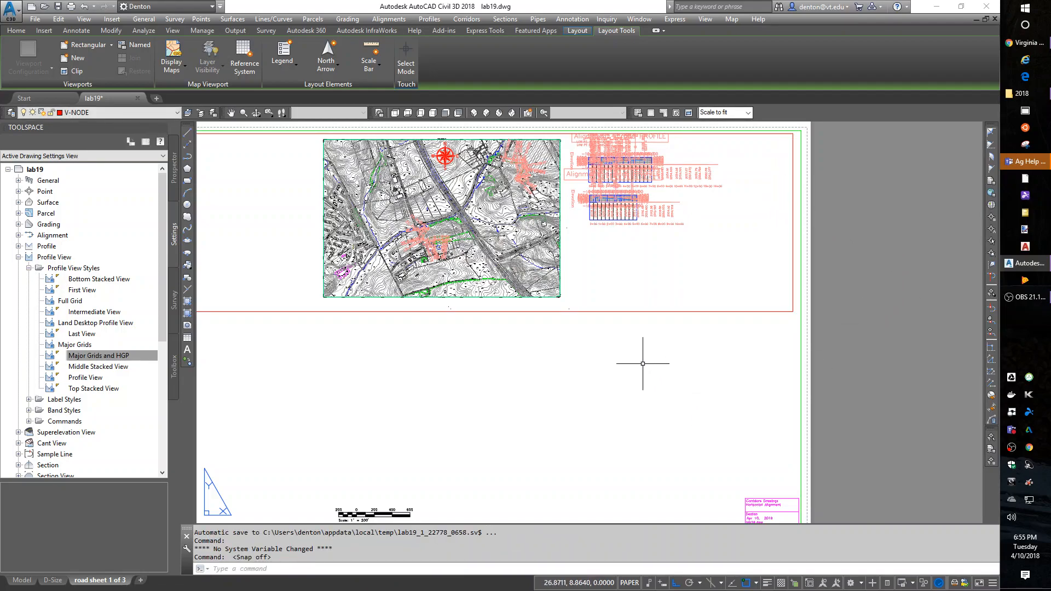
- Move the new viewport on the road sheet to the Mview layer and clear the selection
{"action": "middle_click_drag", "start_coordinate": [487, 396], "coordinate": [568, 399]}
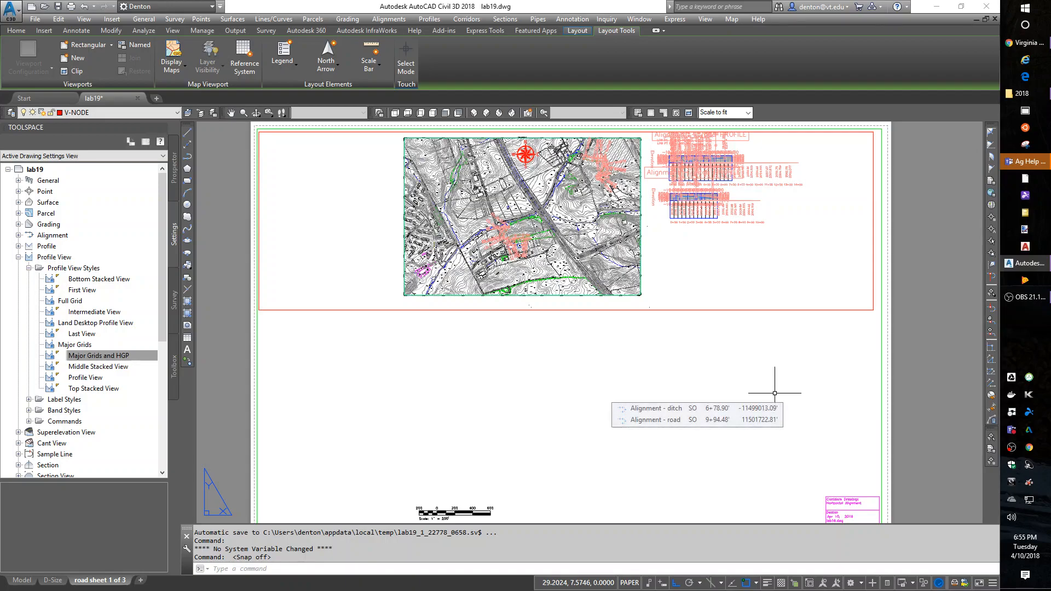
{"action": "left_click", "coordinate": [773, 296]}
{"action": "left_click", "coordinate": [750, 338]}
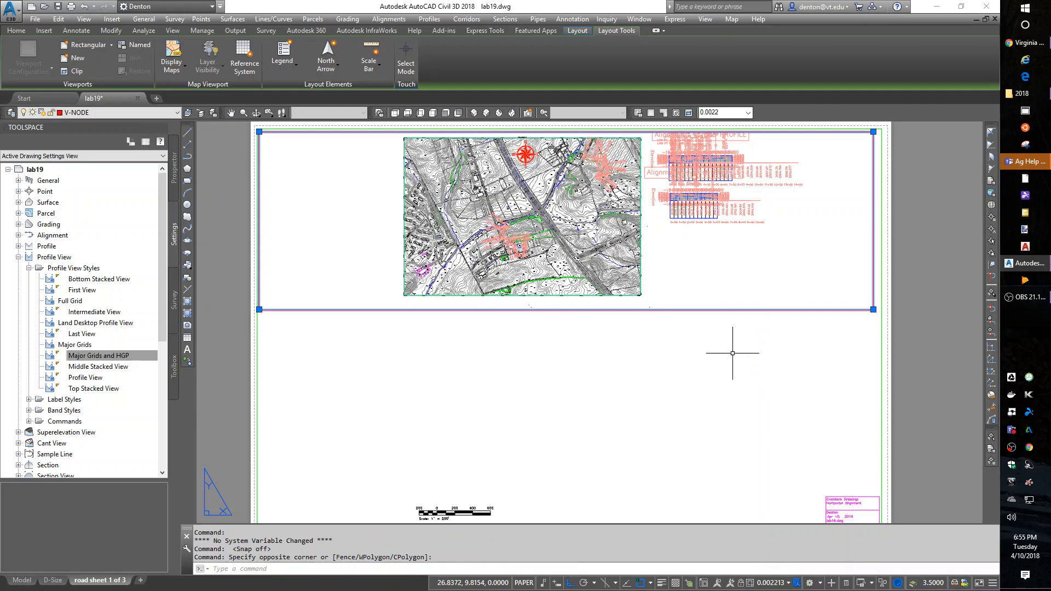
{"action": "left_click", "coordinate": [99, 113]}
{"action": "scroll", "coordinate": [126, 207], "scroll_direction": "up", "scroll_amount": 5}
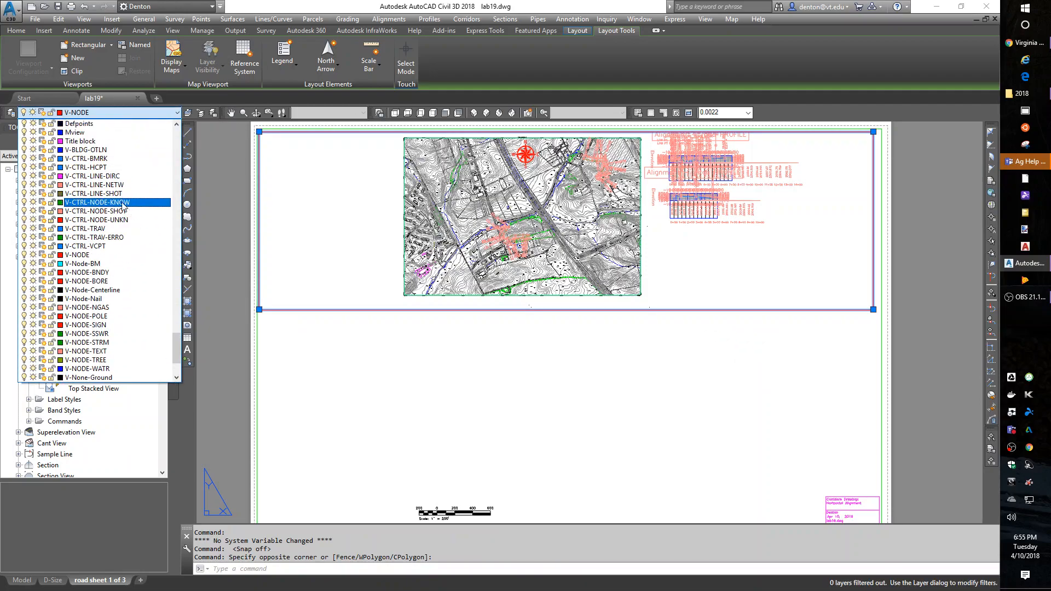
{"action": "scroll", "coordinate": [126, 207], "scroll_direction": "up", "scroll_amount": 3}
{"action": "left_click", "coordinate": [77, 213]}
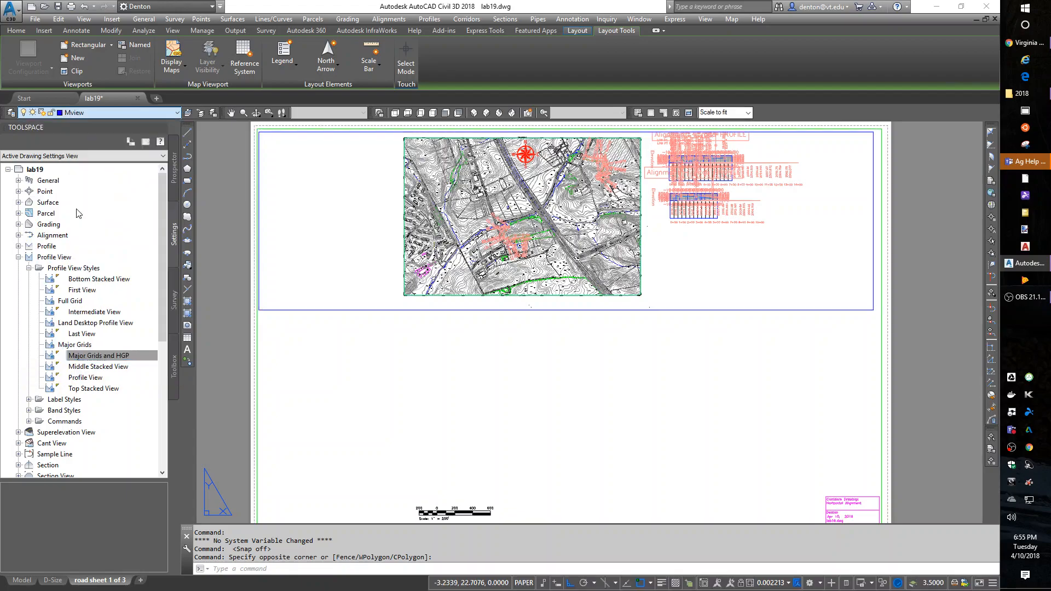
{"action": "key", "text": "Escape"}
{"action": "key", "text": "Escape"}
{"action": "key", "text": "Escape"}
{"action": "key", "text": "Escape"}
{"action": "left_click", "coordinate": [23, 580]}
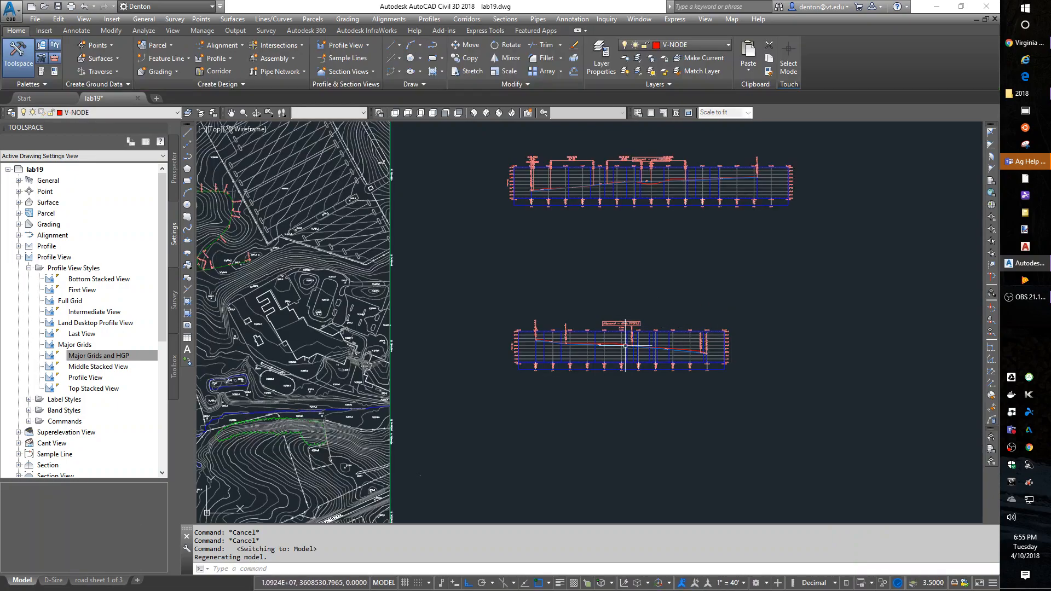
{"action": "middle_click_drag", "start_coordinate": [682, 441], "coordinate": [512, 394]}
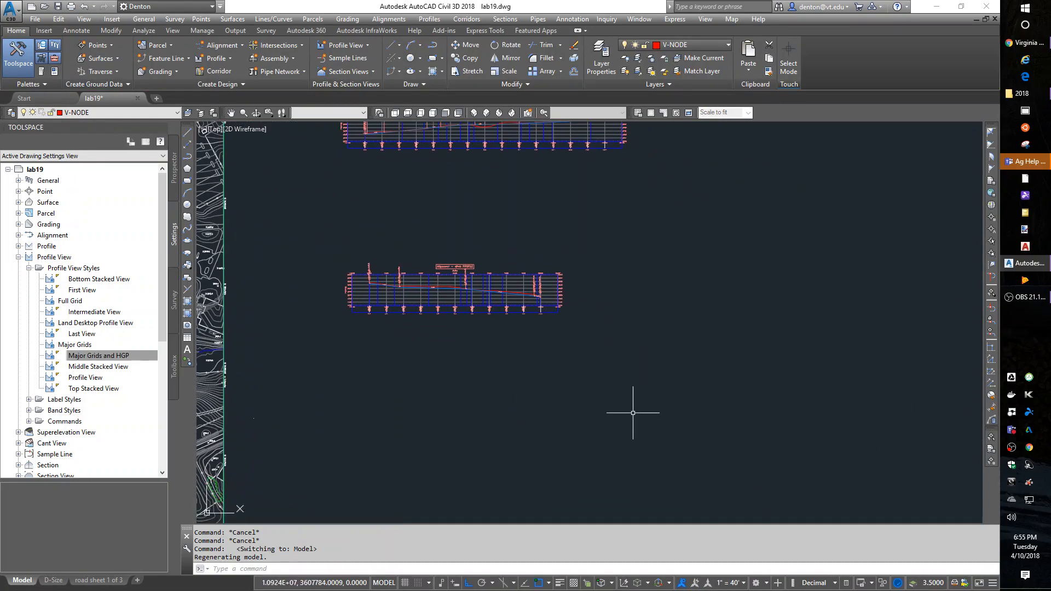
{"action": "type", "text": "c"}
{"action": "key", "text": "Return"}
{"action": "left_click", "coordinate": [664, 457]}
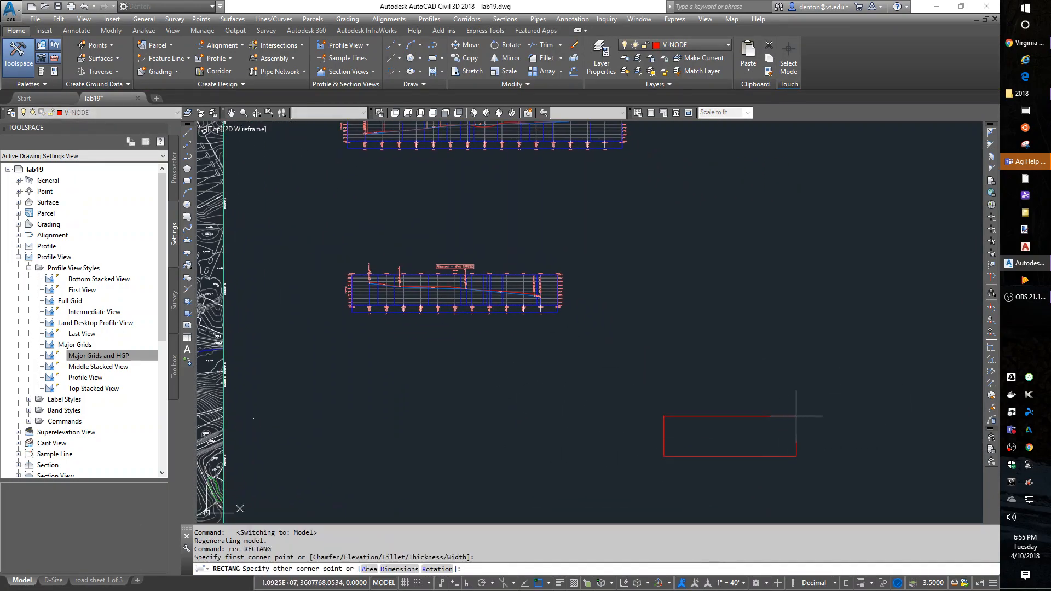
{"action": "key", "text": "F8"}
{"action": "type", "text": "@"}
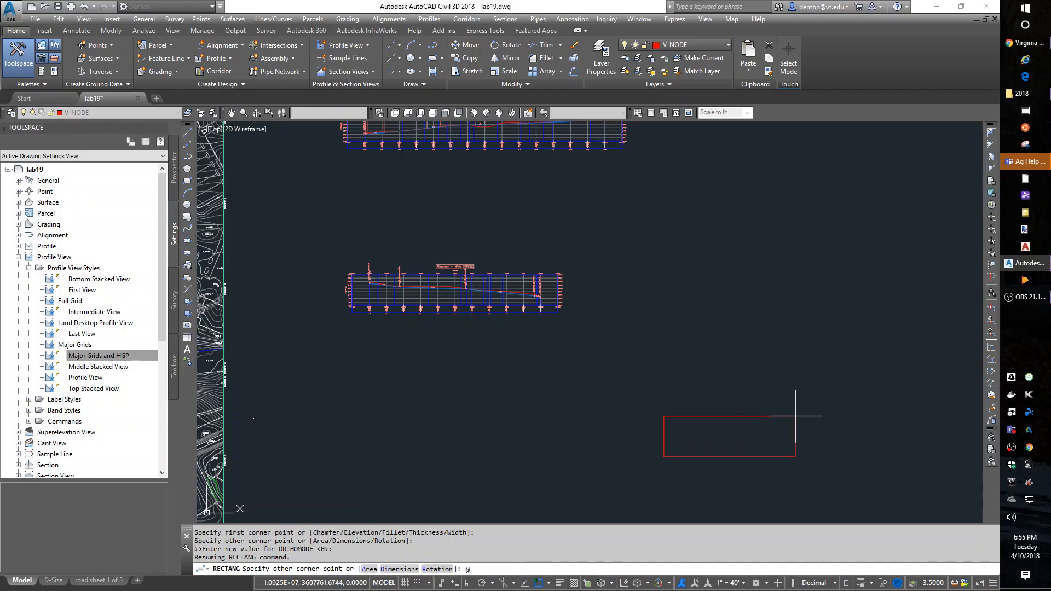
{"action": "type", "text": "35"}
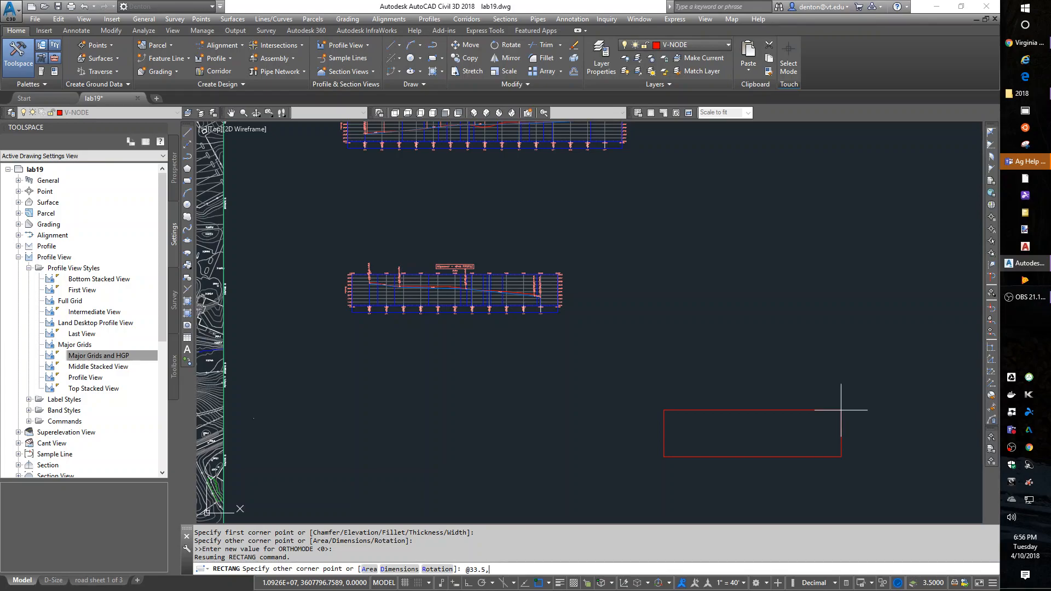
{"action": "type", "text": "0"}
{"action": "key", "text": "Return"}
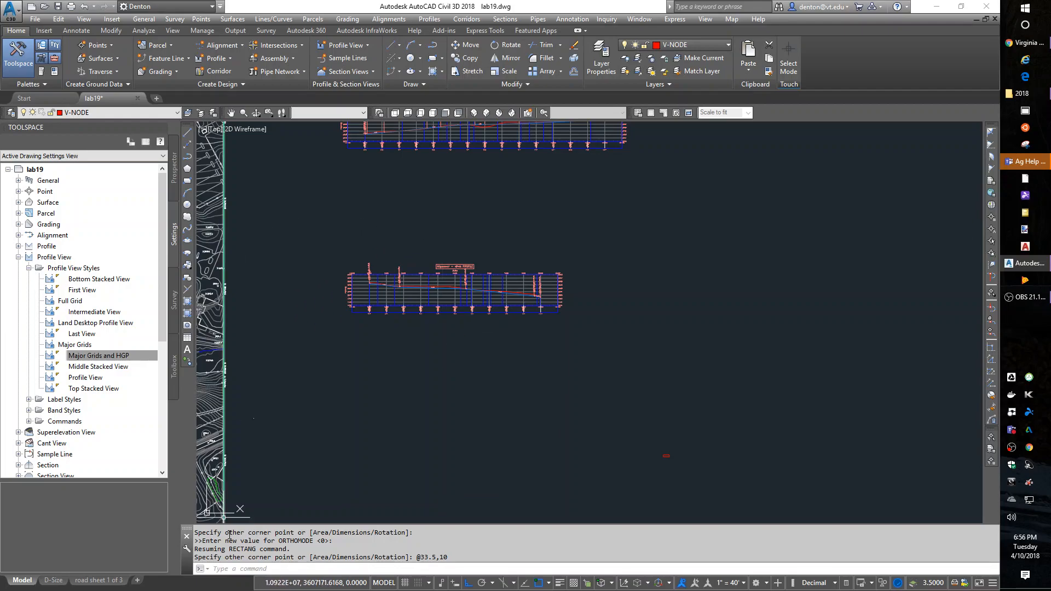
- On the road sheet 1 of 3 layout, measure the viewport diagonally between opposite corners to check its width and height
{"action": "left_click", "coordinate": [53, 580]}
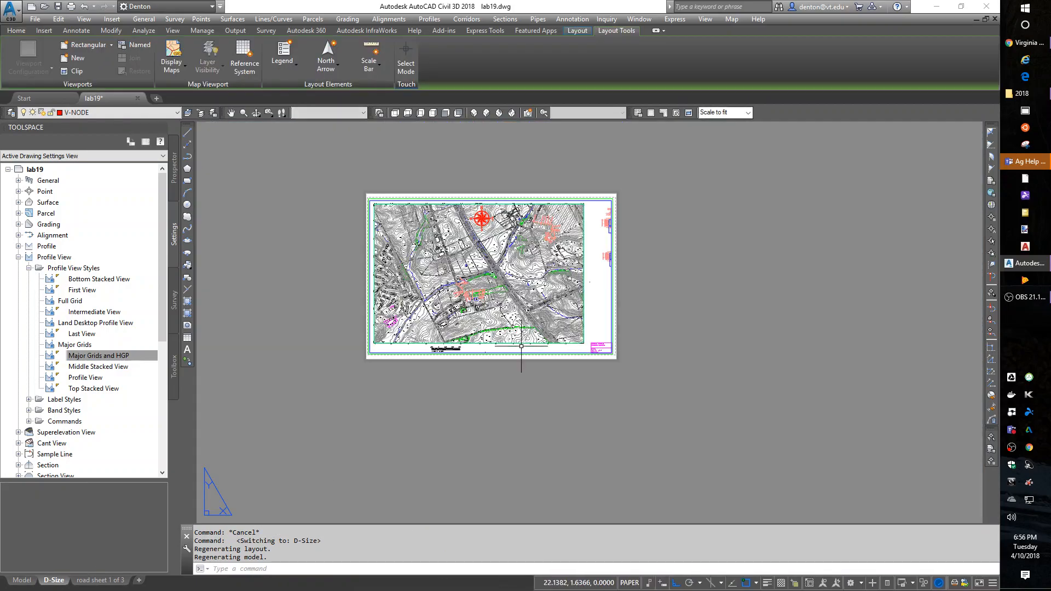
{"action": "left_click", "coordinate": [99, 580]}
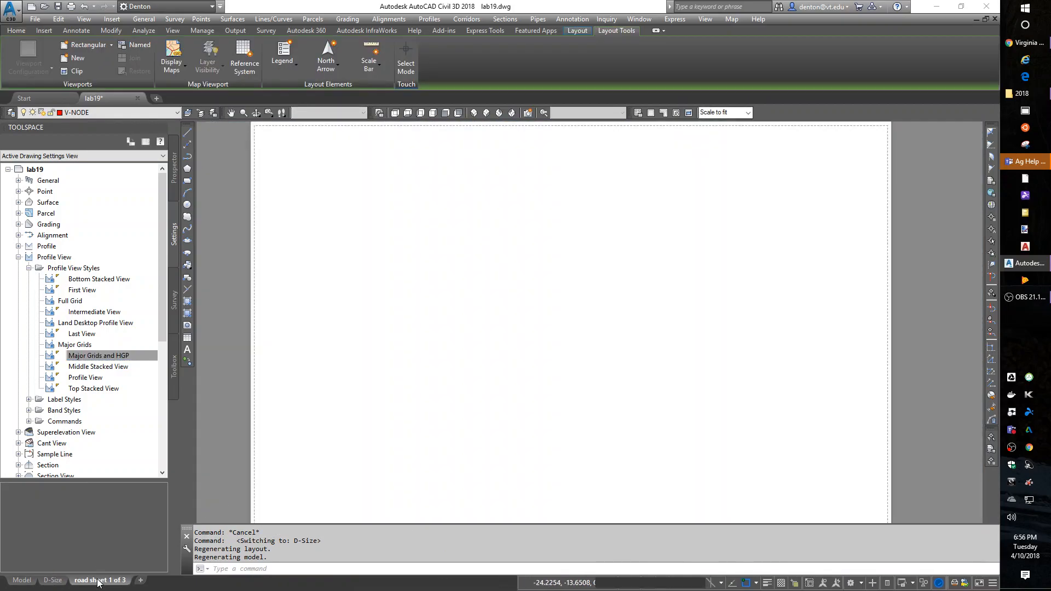
{"action": "type", "text": "DI"}
{"action": "key", "text": "Return"}
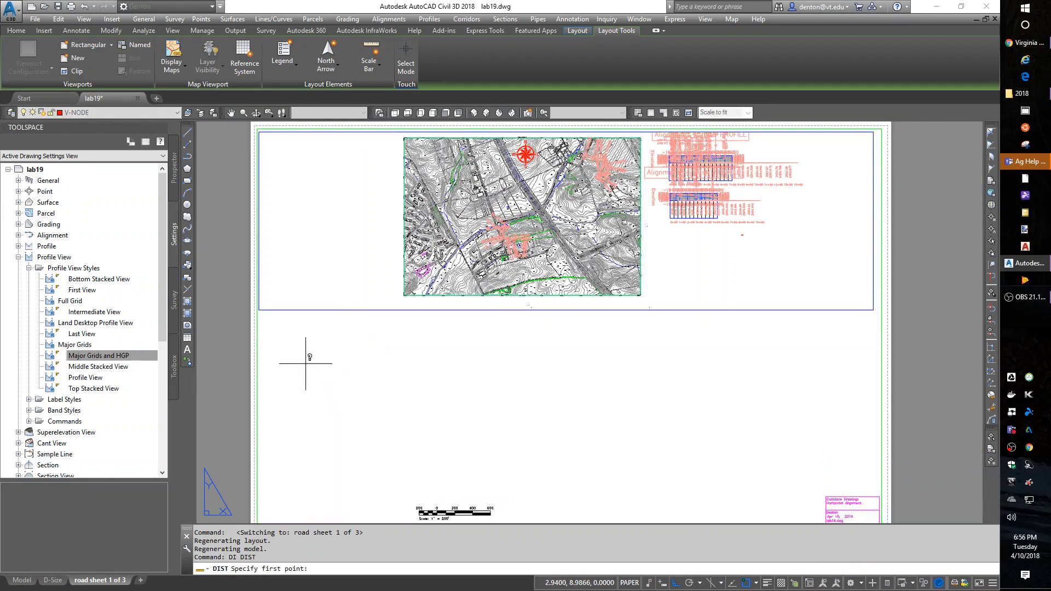
{"action": "left_click", "coordinate": [272, 310]}
{"action": "left_click", "coordinate": [872, 132]}
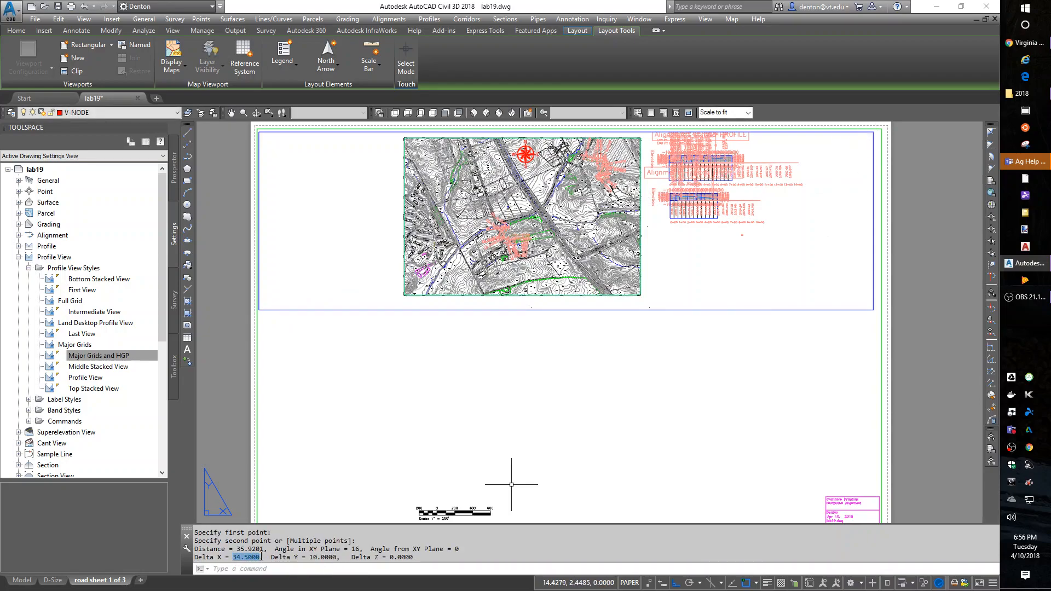
{"action": "left_click_drag", "start_coordinate": [334, 553], "coordinate": [339, 549]}
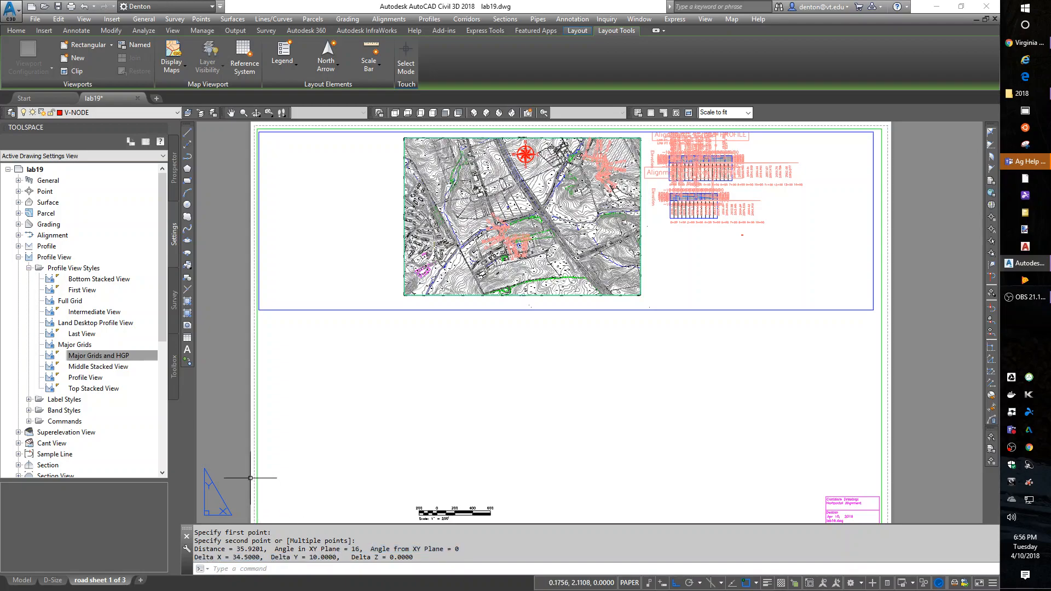
- In model space, stretch the right edge of the small rectangle outward by 1 unit
{"action": "left_click", "coordinate": [28, 581]}
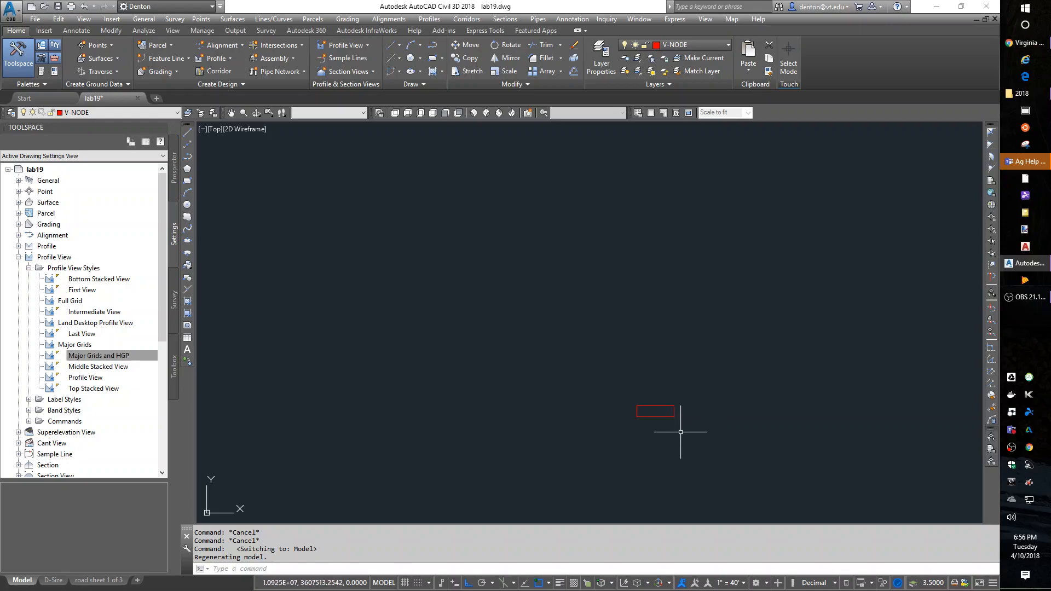
{"action": "scroll", "coordinate": [687, 432], "scroll_direction": "up", "scroll_amount": 5}
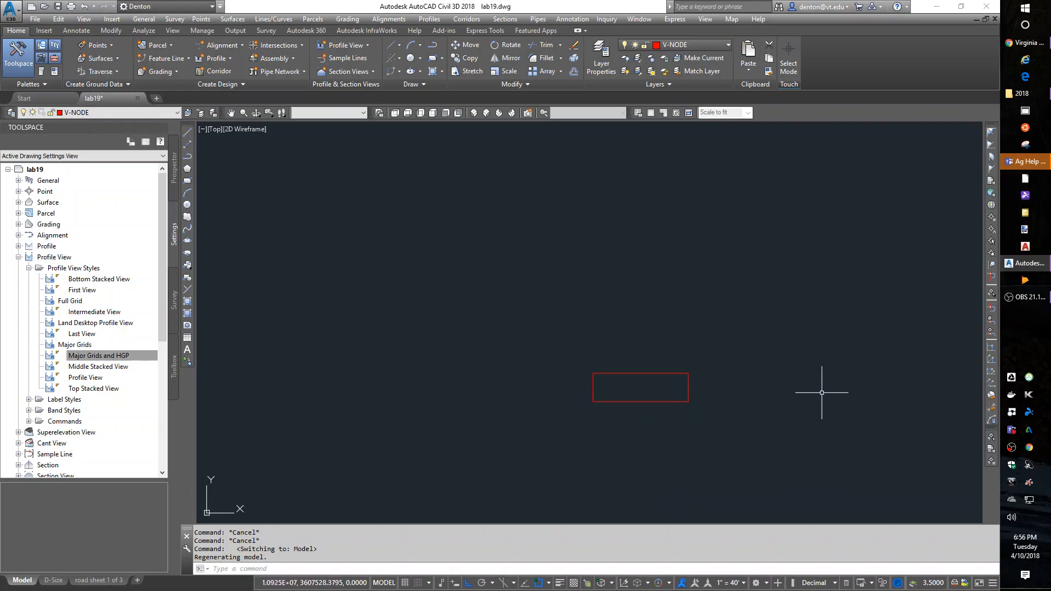
{"action": "type", "text": "s"}
{"action": "key", "text": "Return"}
{"action": "left_click", "coordinate": [698, 424]}
{"action": "left_click", "coordinate": [654, 359]}
{"action": "key", "text": "Return"}
{"action": "left_click", "coordinate": [679, 437]}
{"action": "type", "text": "1"}
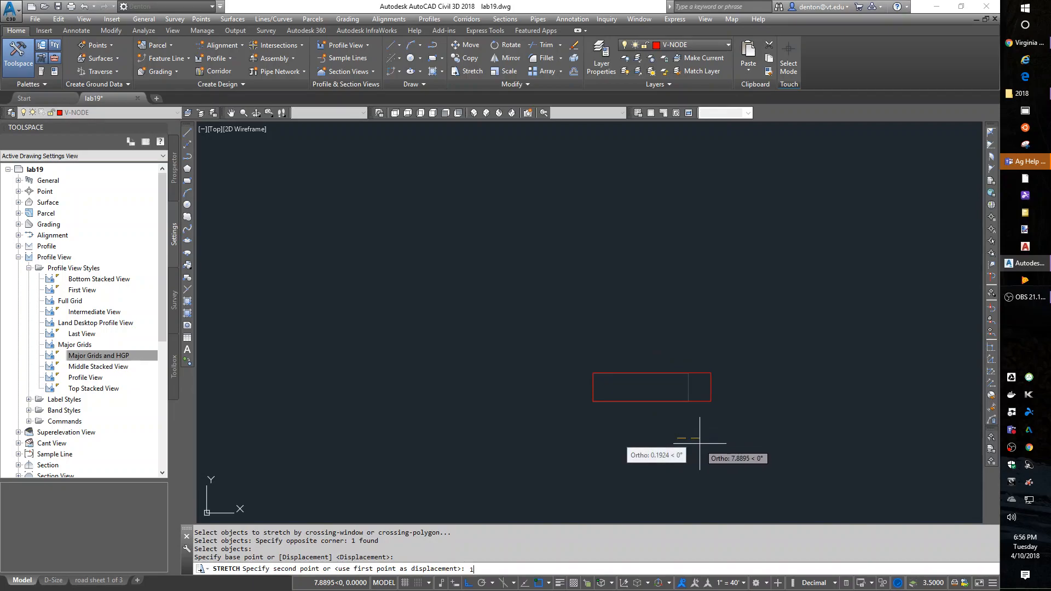
{"action": "key", "text": "Return"}
{"action": "type", "text": "d"}
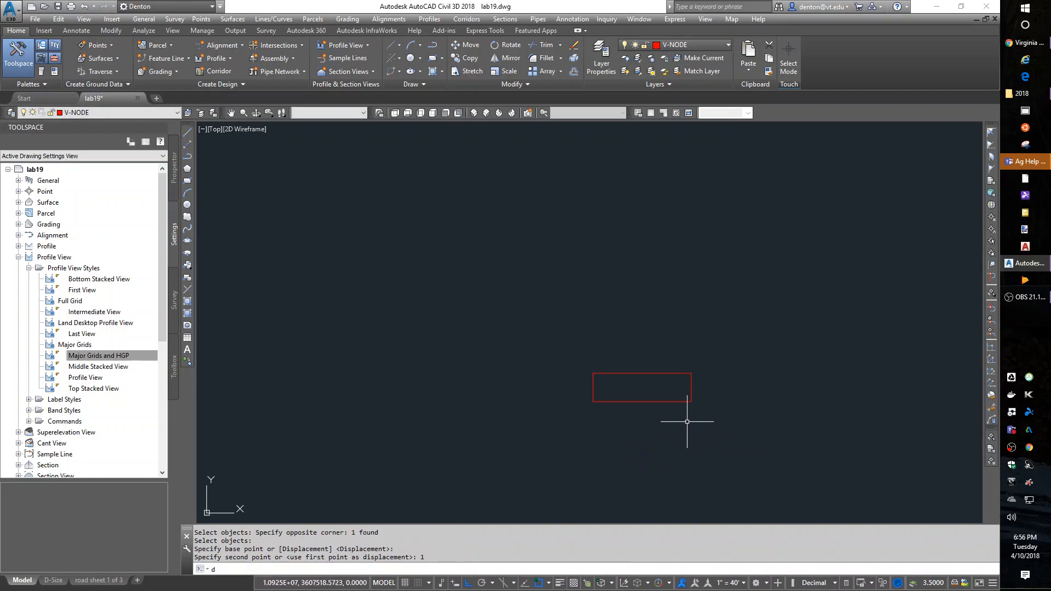
{"action": "key", "text": "Return"}
{"action": "left_click", "coordinate": [565, 382]}
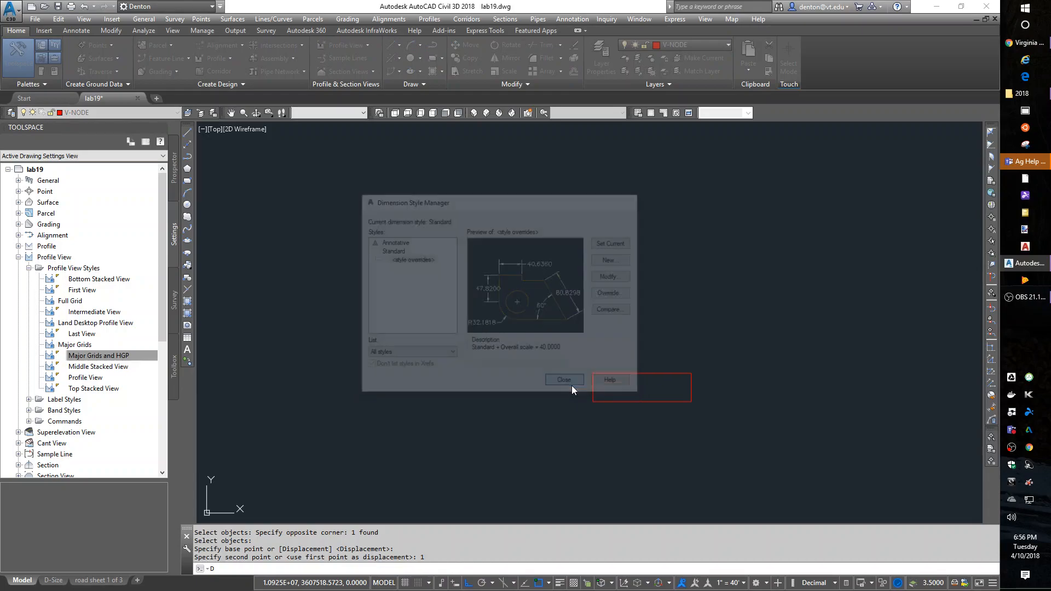
- Measure the stretched rectangle in model space with DIST, starting from its lower-left corner
{"action": "type", "text": "di"}
{"action": "key", "text": "Return"}
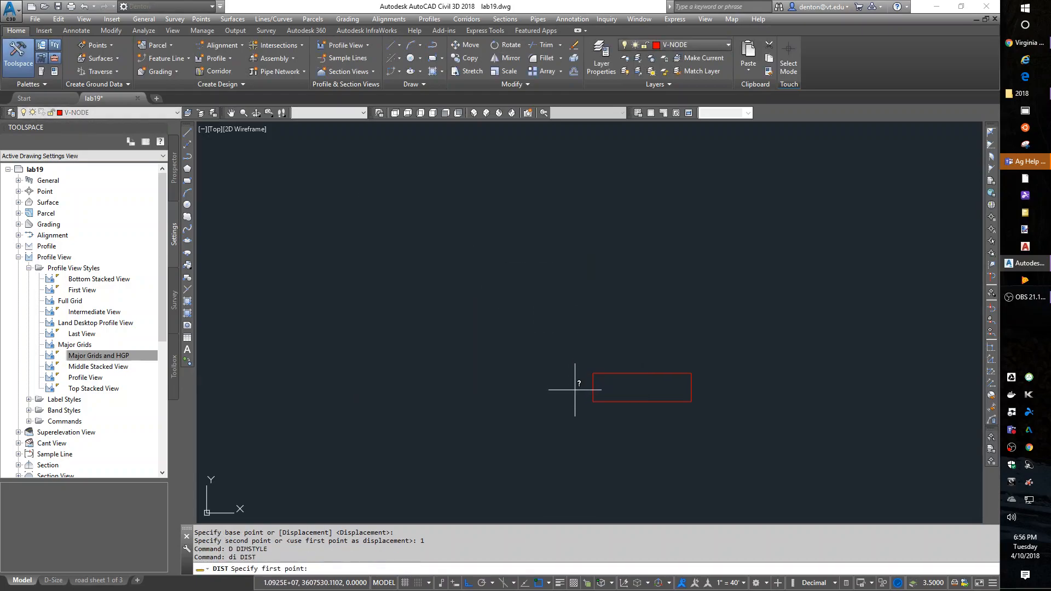
{"action": "left_click", "coordinate": [594, 401]}
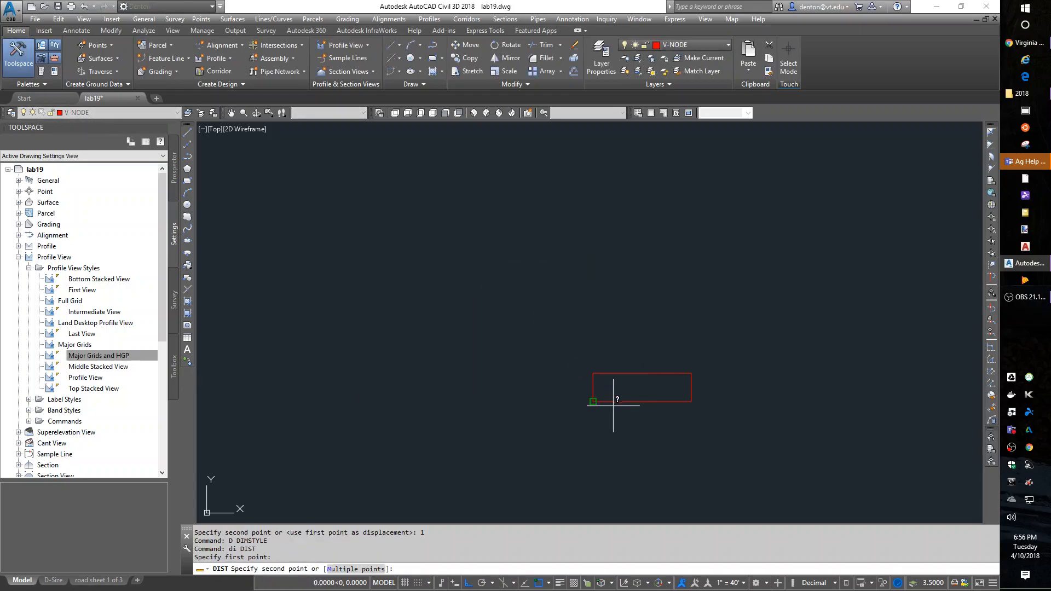
- Measure the red rectangle's diagonal to its upper-right corner, and check the road sheet 1 of 3 layout before returning to model space
{"action": "left_click", "coordinate": [693, 374]}
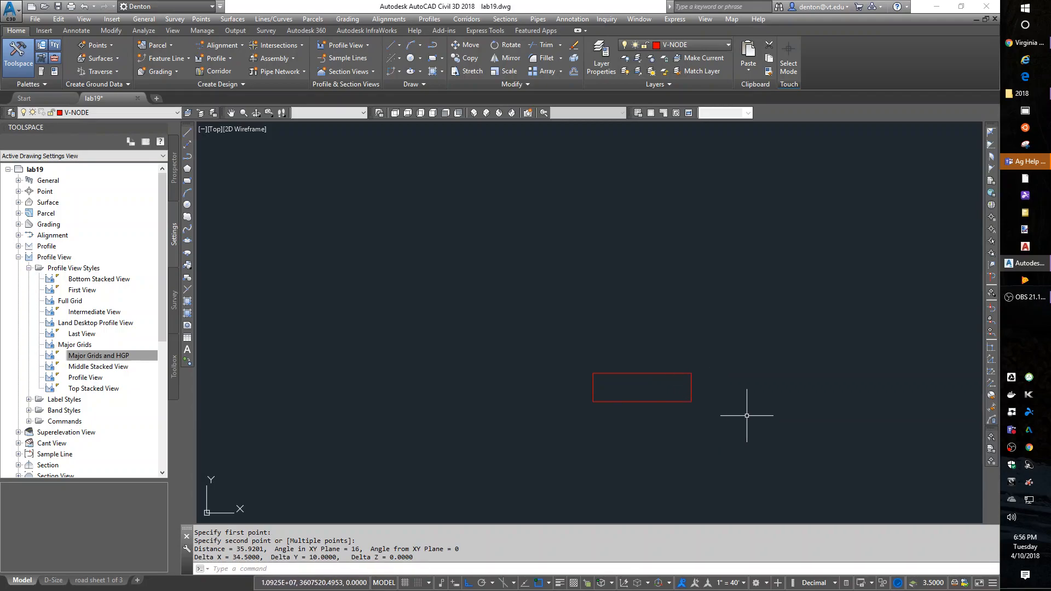
{"action": "scroll", "coordinate": [696, 380], "scroll_direction": "up", "scroll_amount": 3}
{"action": "scroll", "coordinate": [679, 425], "scroll_direction": "down", "scroll_amount": 5}
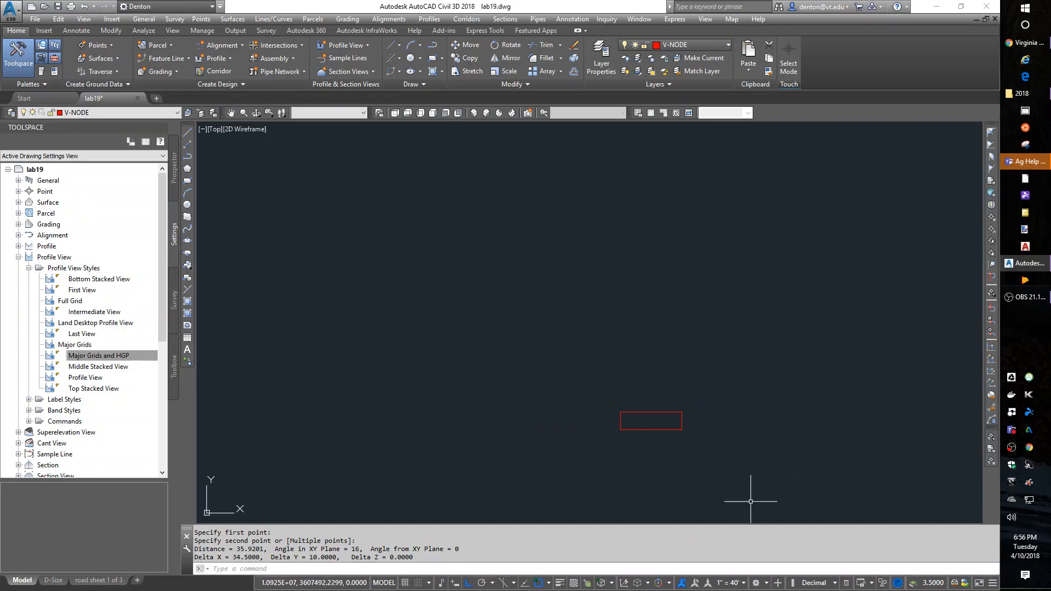
{"action": "key", "text": "Escape"}
{"action": "key", "text": "Escape"}
{"action": "key", "text": "Escape"}
{"action": "key", "text": "Escape"}
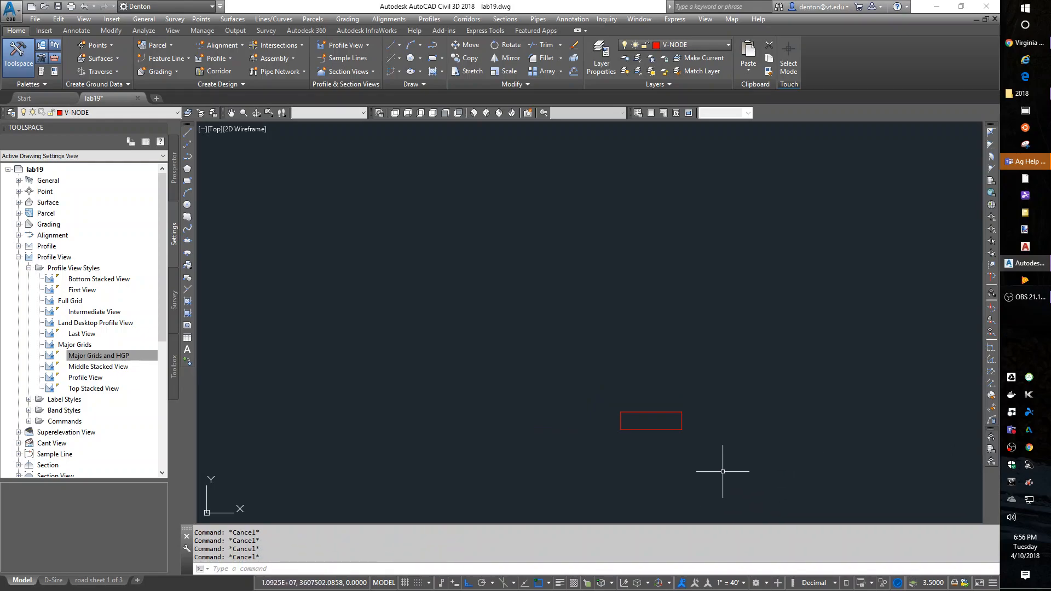
{"action": "left_click", "coordinate": [102, 580]}
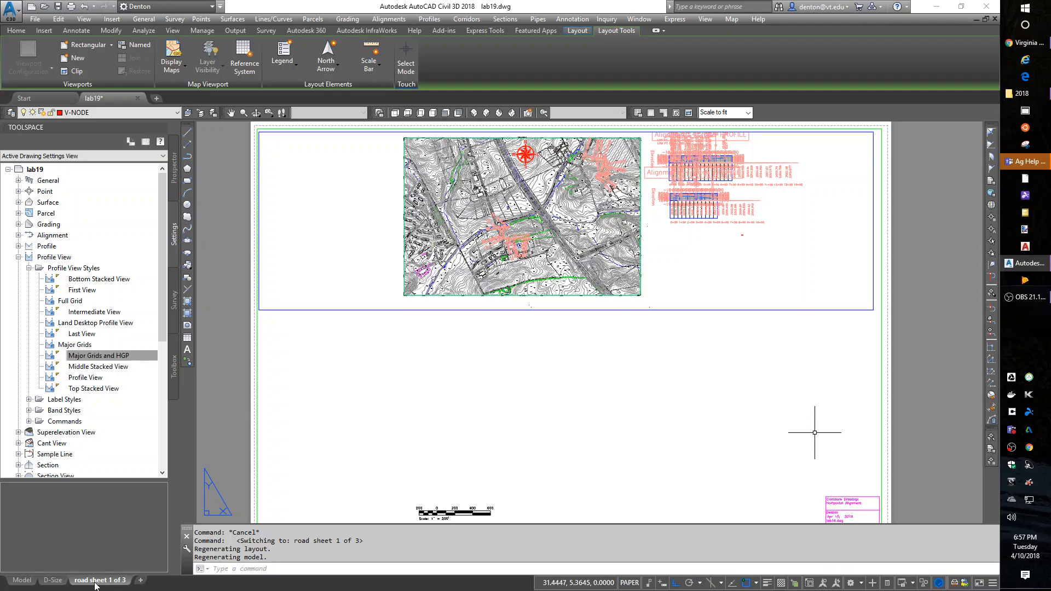
{"action": "left_click", "coordinate": [27, 581]}
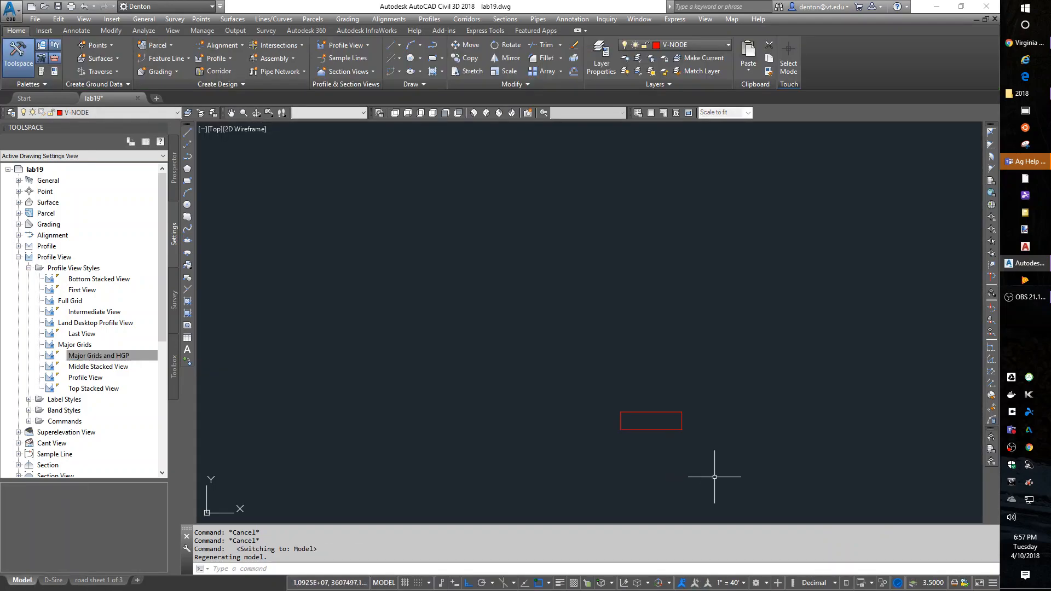
- Scale the red rectangle by a factor of 10 about its lower-left corner
{"action": "type", "text": "sc"}
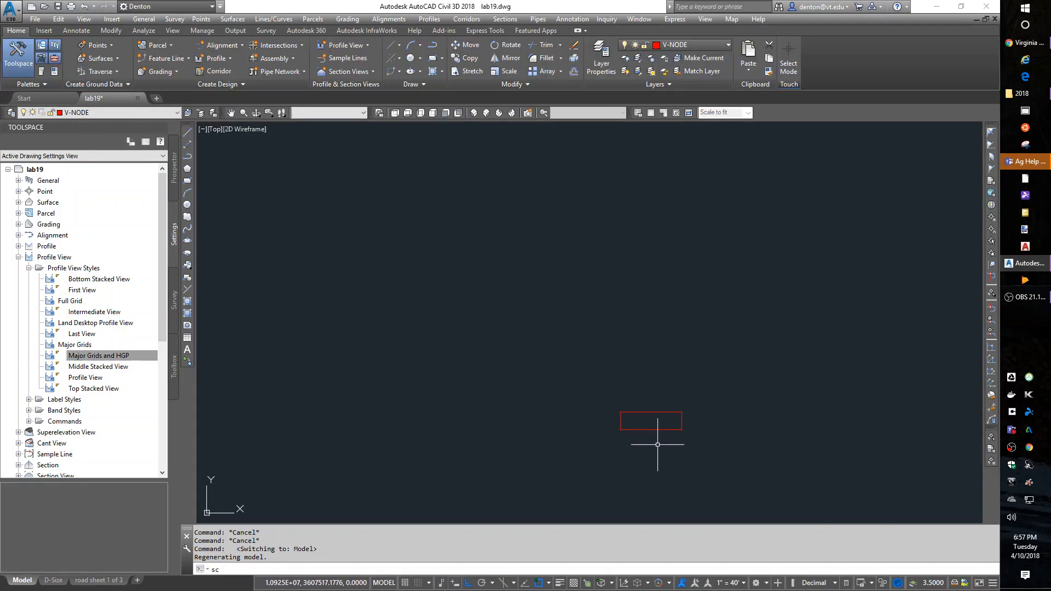
{"action": "key", "text": "Return"}
{"action": "left_click", "coordinate": [628, 429]}
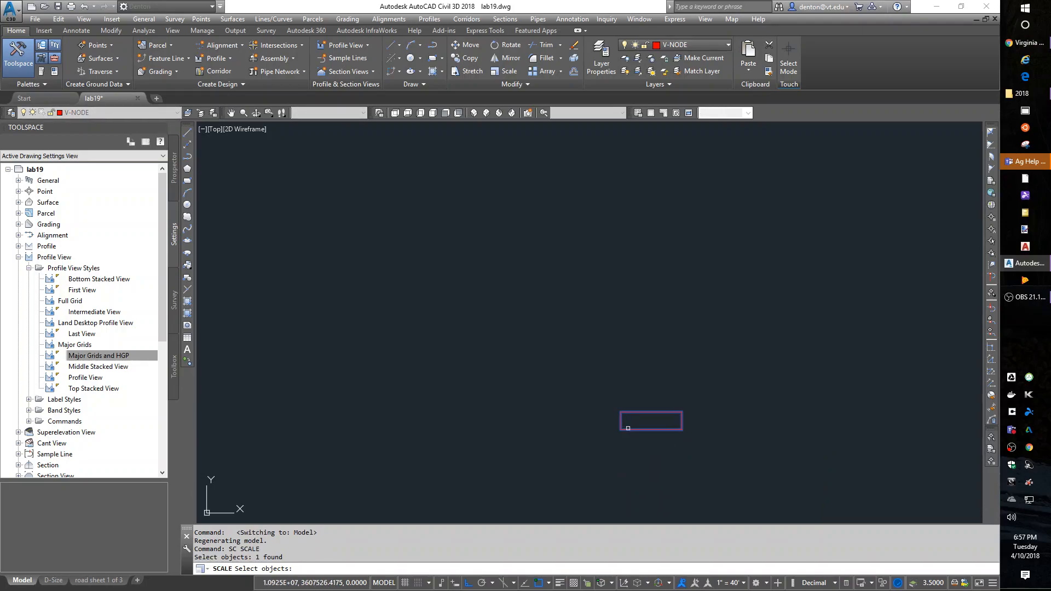
{"action": "key", "text": "Return"}
{"action": "left_click", "coordinate": [620, 429]}
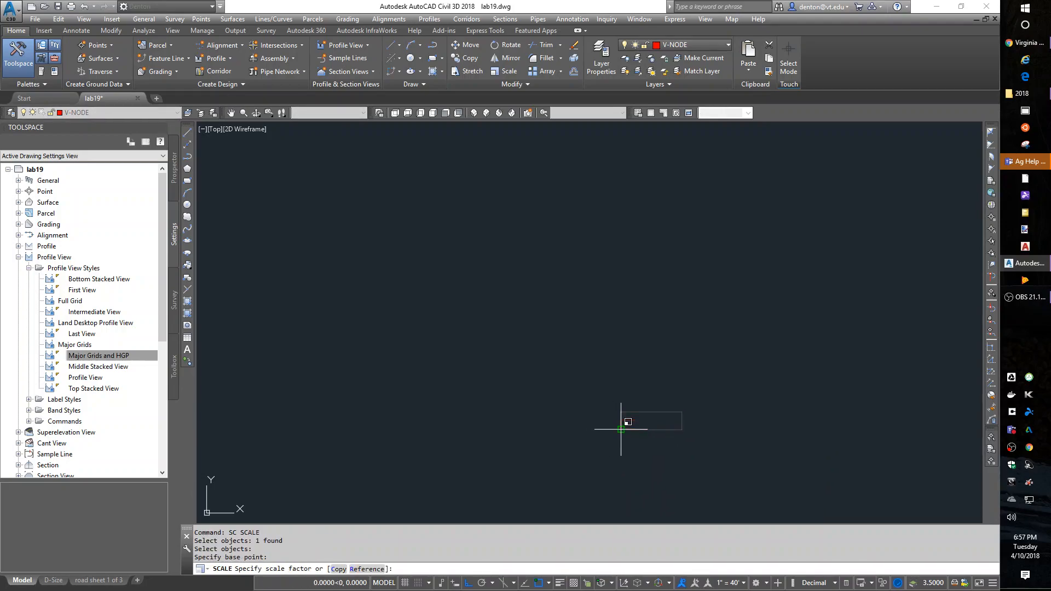
{"action": "type", "text": "10"}
{"action": "key", "text": "Return"}
- Move the red rectangle with Ortho off onto the lower-left end of the road alignment profile view
{"action": "scroll", "coordinate": [919, 416], "scroll_direction": "down", "scroll_amount": 5}
{"action": "middle_click_drag", "start_coordinate": [910, 441], "coordinate": [687, 419]}
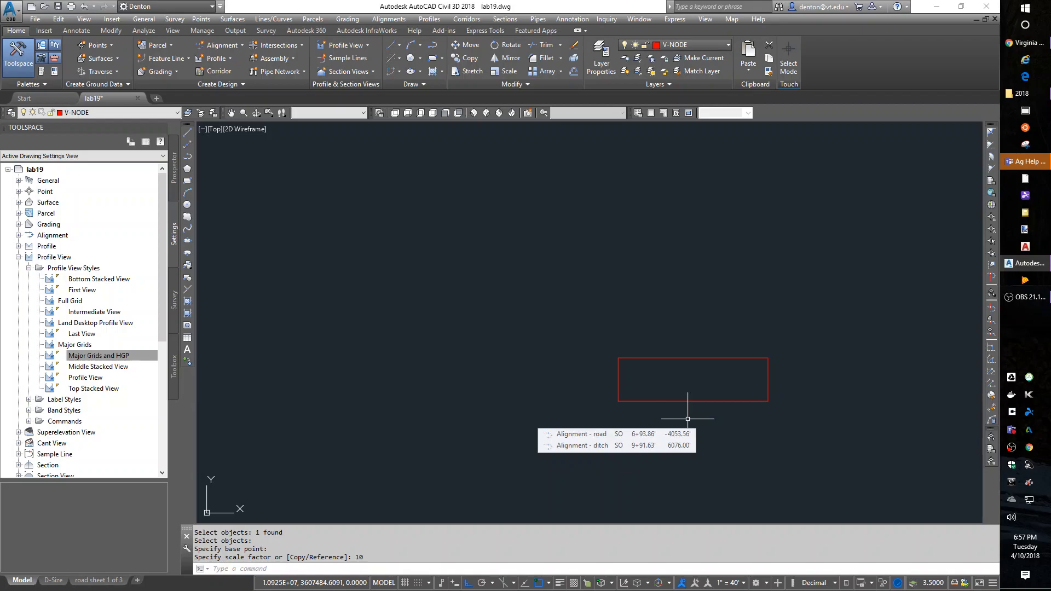
{"action": "scroll", "coordinate": [688, 419], "scroll_direction": "down", "scroll_amount": 4}
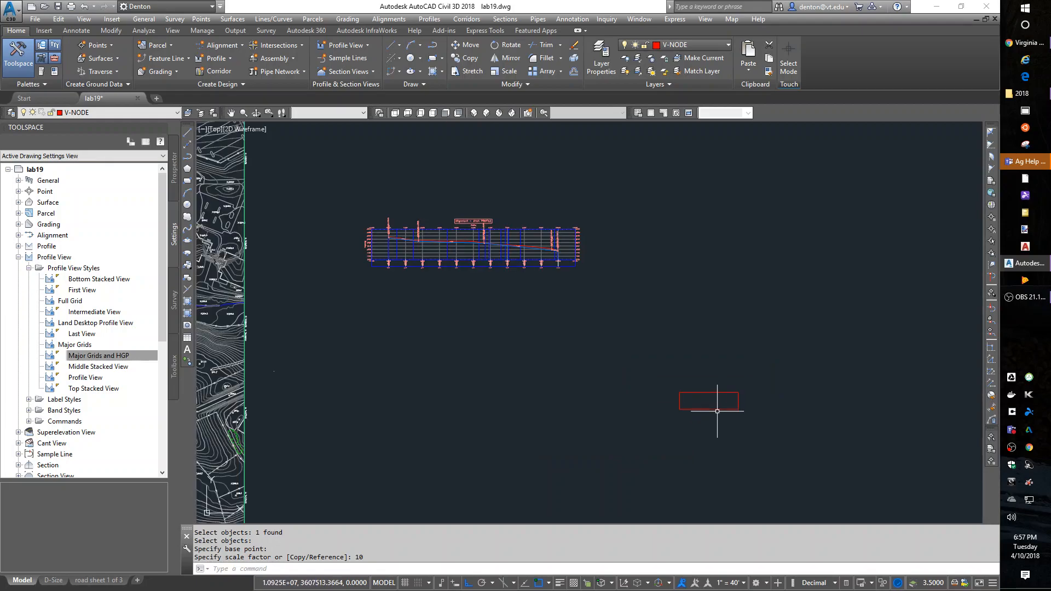
{"action": "type", "text": "m"}
{"action": "key", "text": "Return"}
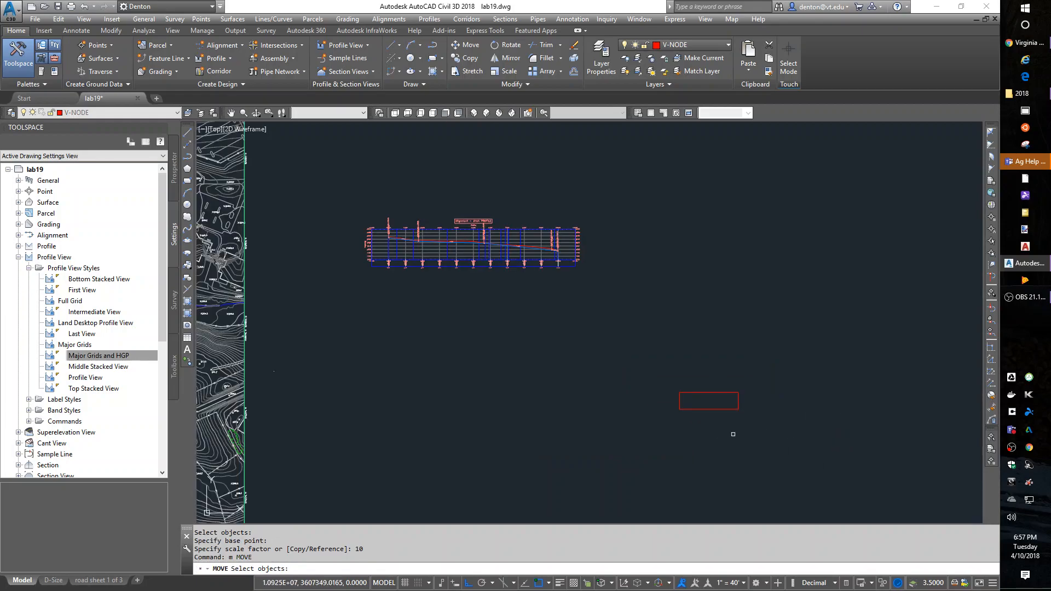
{"action": "left_click", "coordinate": [730, 410]}
{"action": "key", "text": "Return"}
{"action": "left_click", "coordinate": [751, 440]}
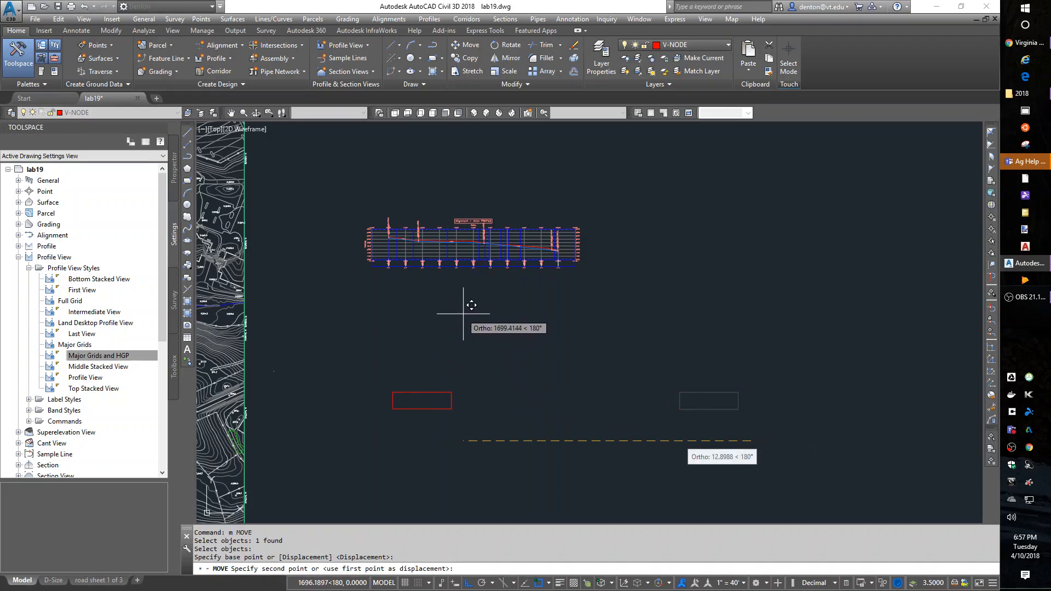
{"action": "key", "text": "F8"}
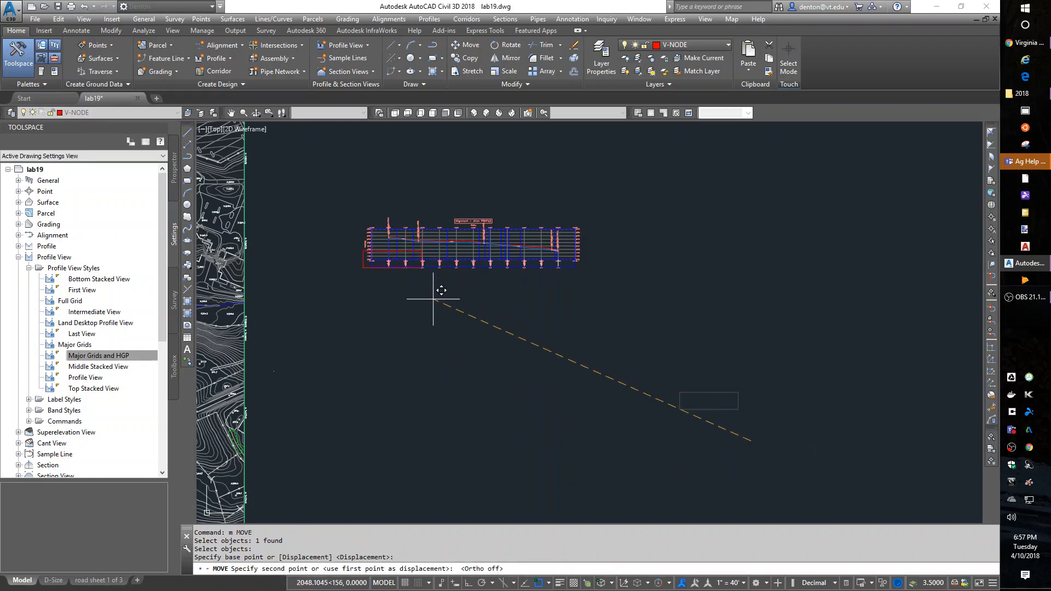
{"action": "middle_click_drag", "start_coordinate": [413, 339], "coordinate": [511, 579]}
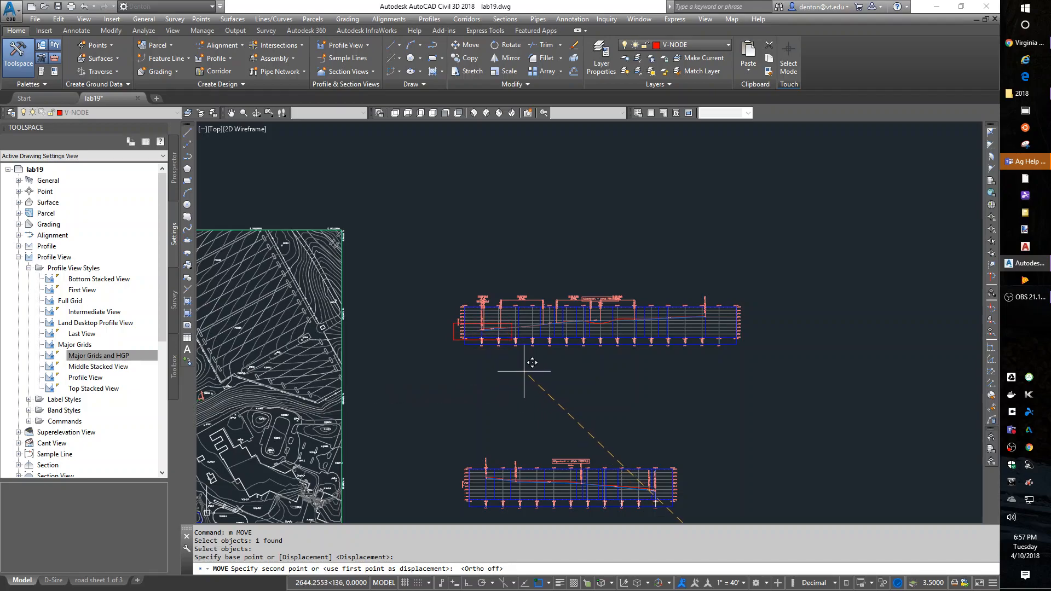
{"action": "left_click", "coordinate": [527, 378]}
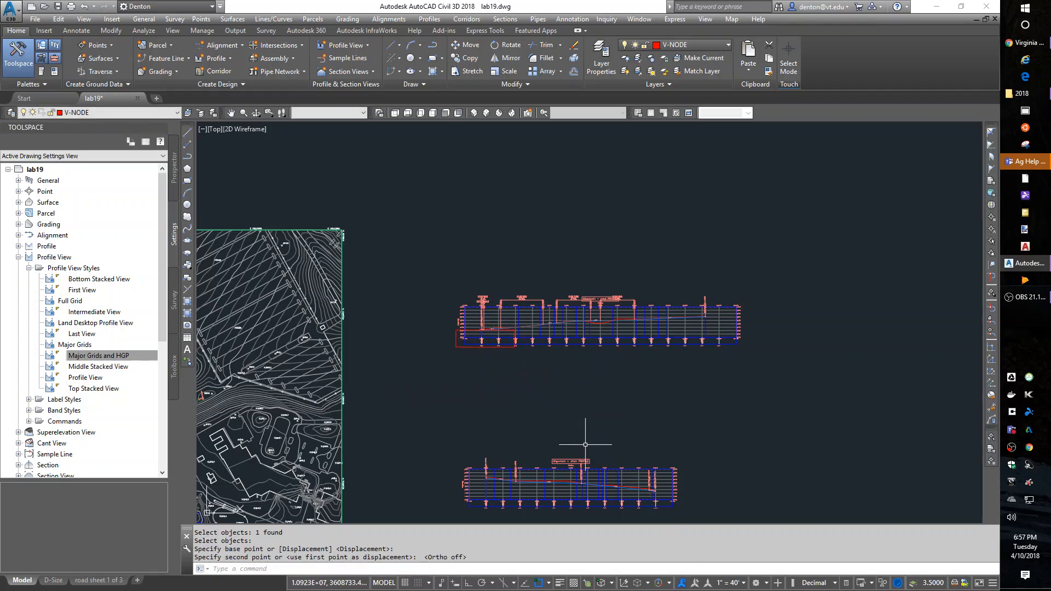
- Scale the red rectangle over the road profile by a factor of 2 about its lower-left corner
{"action": "type", "text": "sc"}
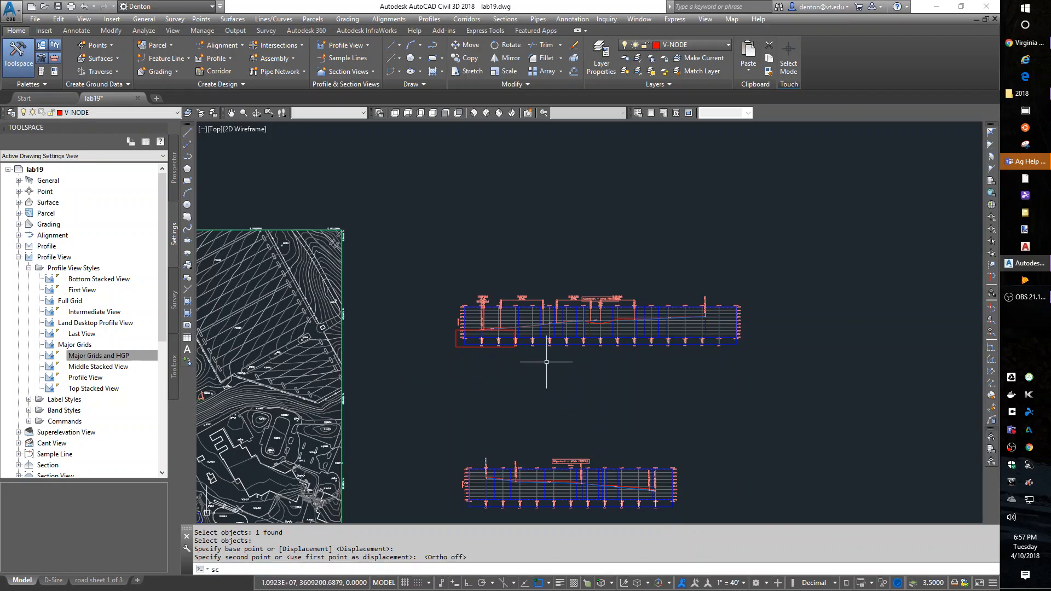
{"action": "key", "text": "Return"}
{"action": "left_click", "coordinate": [471, 348]}
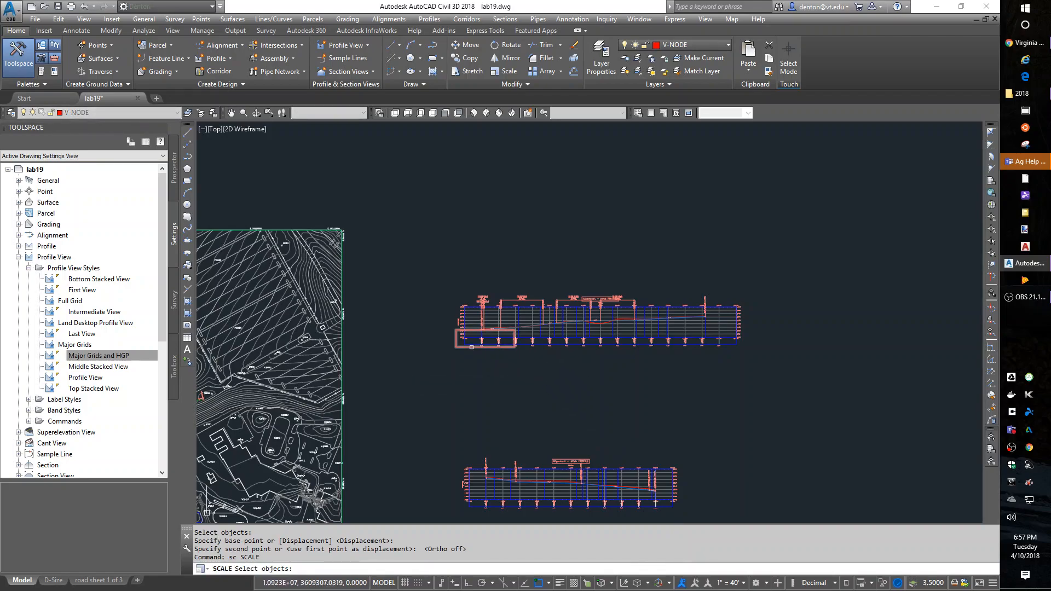
{"action": "key", "text": "Return"}
{"action": "key", "text": "Return"}
{"action": "left_click", "coordinate": [457, 347]}
{"action": "type", "text": "2"}
{"action": "key", "text": "Return"}
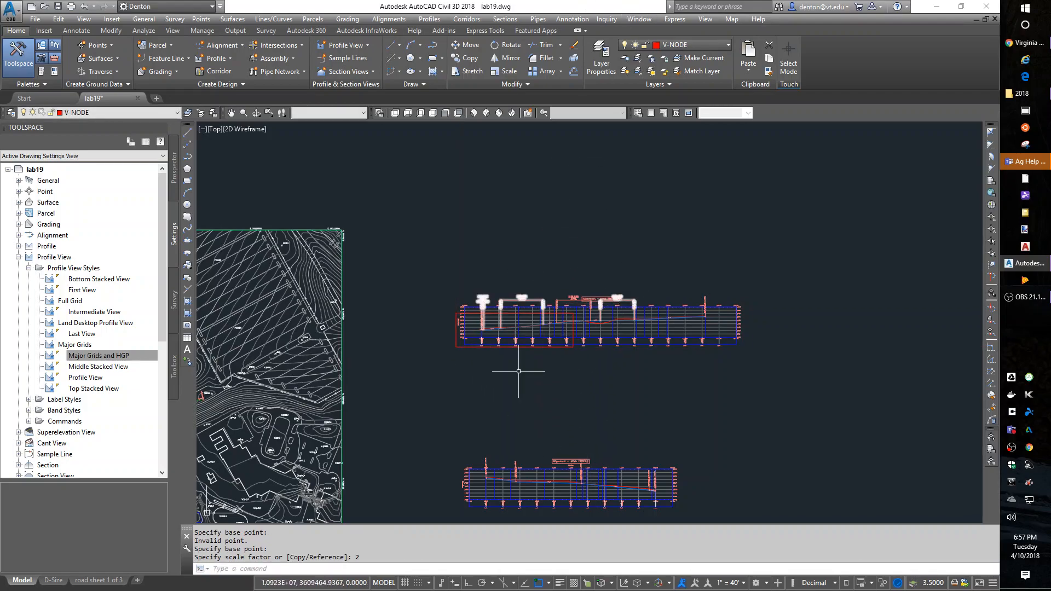
- Lower the curve label for PVI station 2+37.60 into the red rectangle, just above the profile line
{"action": "scroll", "coordinate": [517, 375], "scroll_direction": "up", "scroll_amount": 5}
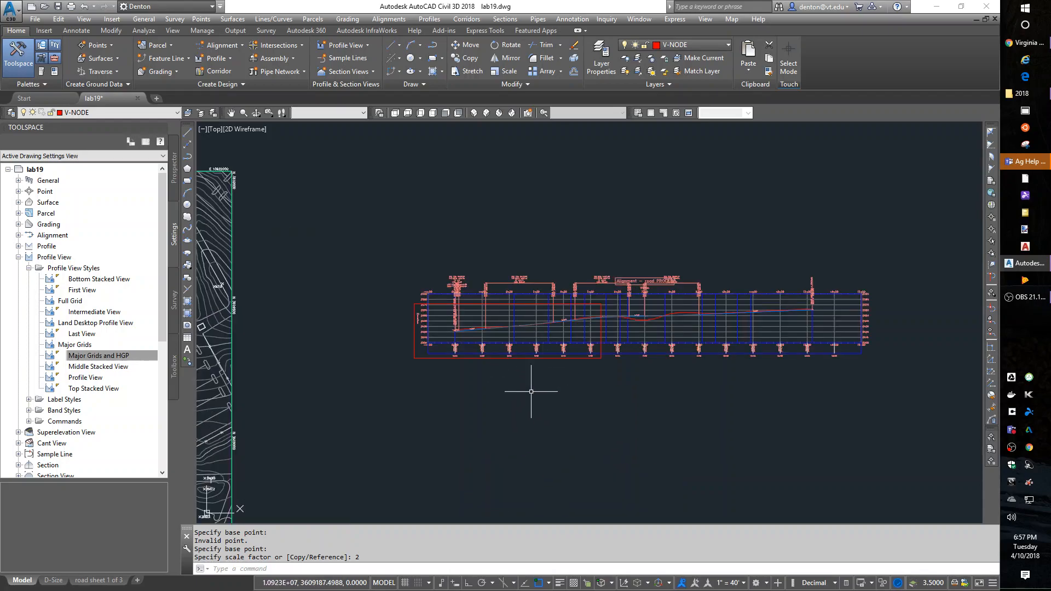
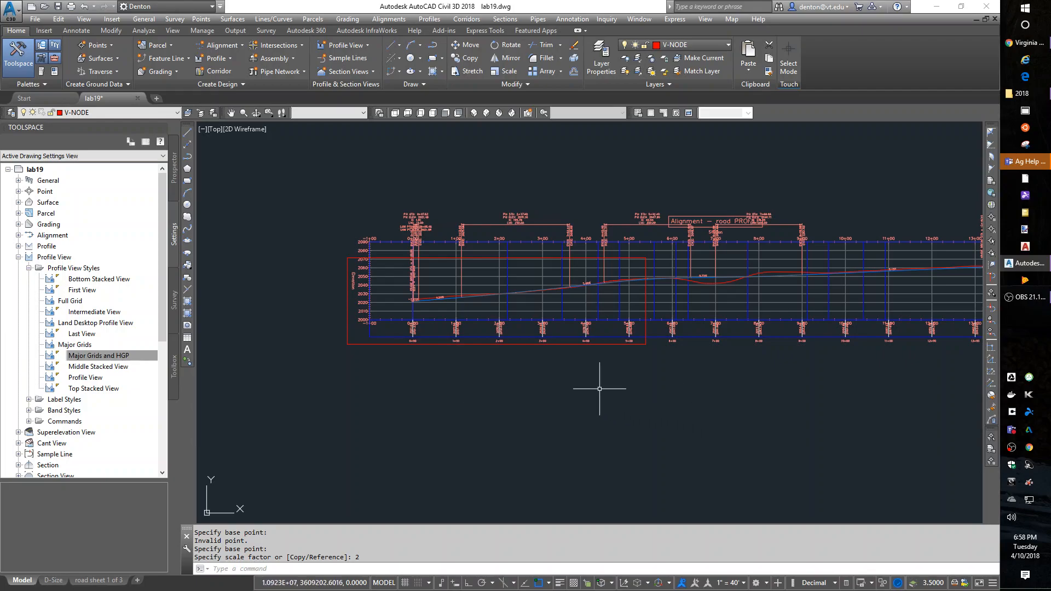
{"action": "scroll", "coordinate": [516, 279], "scroll_direction": "up", "scroll_amount": 2}
{"action": "middle_click_drag", "start_coordinate": [540, 265], "coordinate": [603, 330]}
{"action": "left_click", "coordinate": [632, 194]}
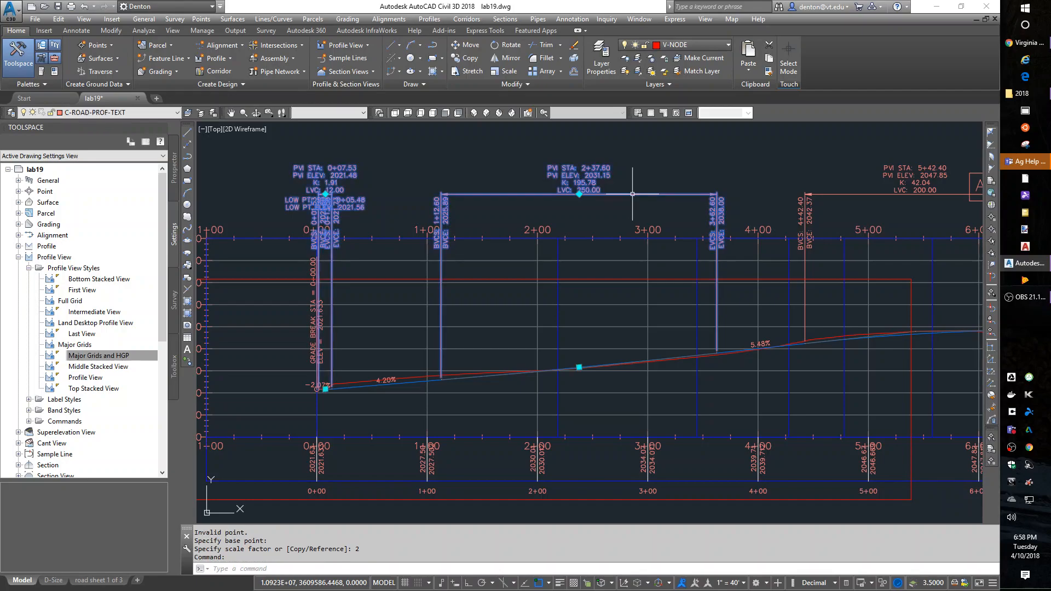
{"action": "left_click", "coordinate": [579, 194]}
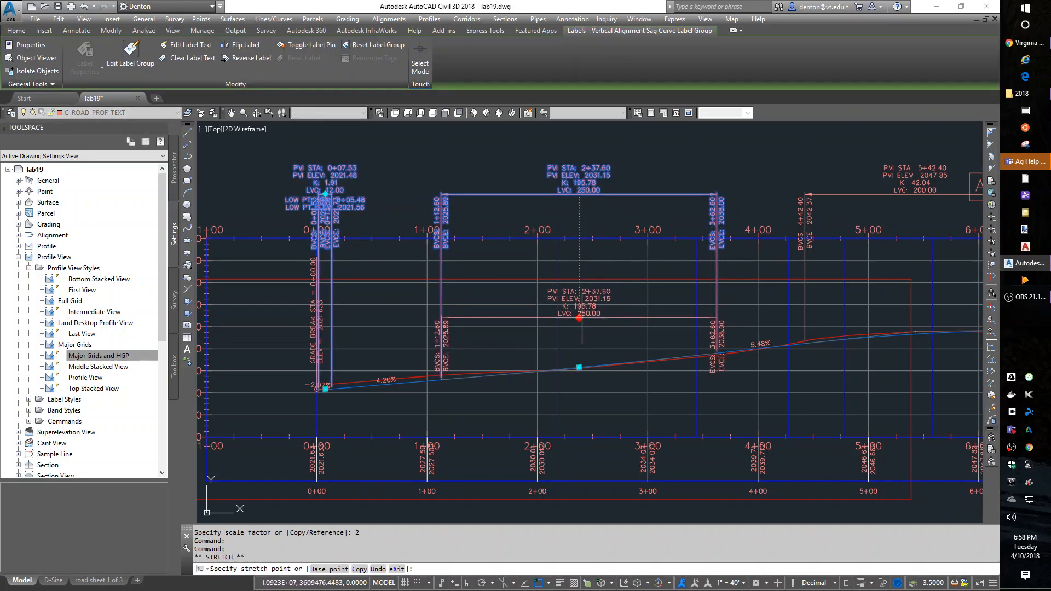
{"action": "left_click", "coordinate": [582, 317]}
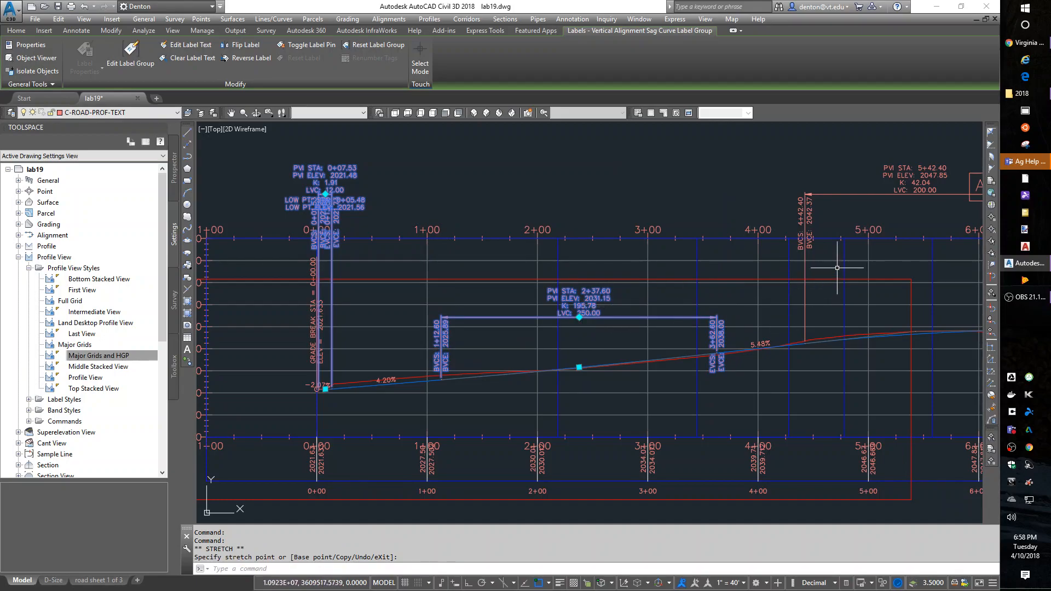
{"action": "key", "text": "Escape"}
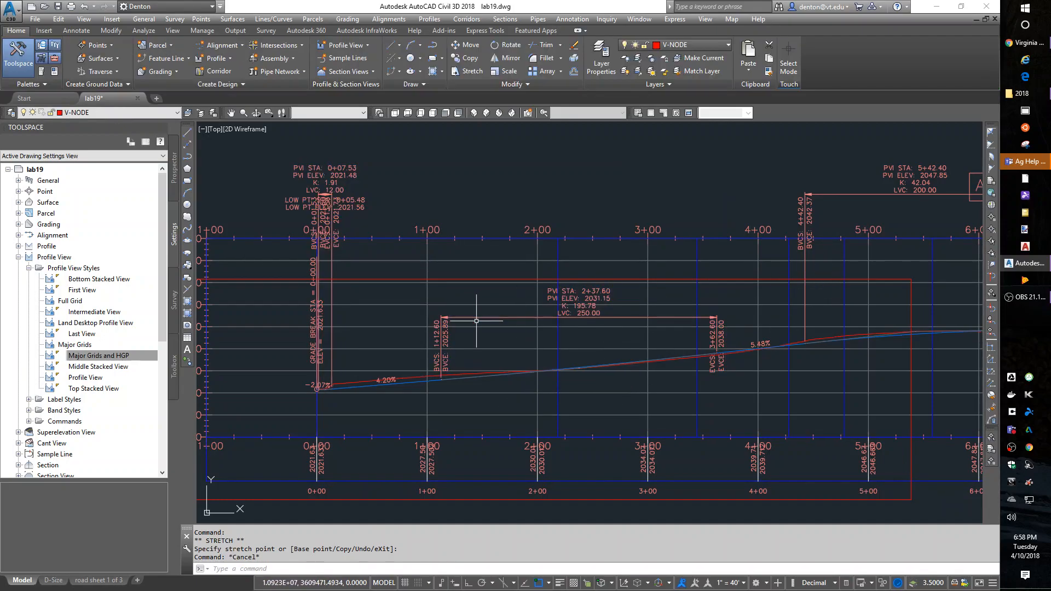
- Lower the curve label for PVI station 0+07.53 into the red rectangle and level it with the 2+37.60 label
{"action": "left_click", "coordinate": [353, 209]}
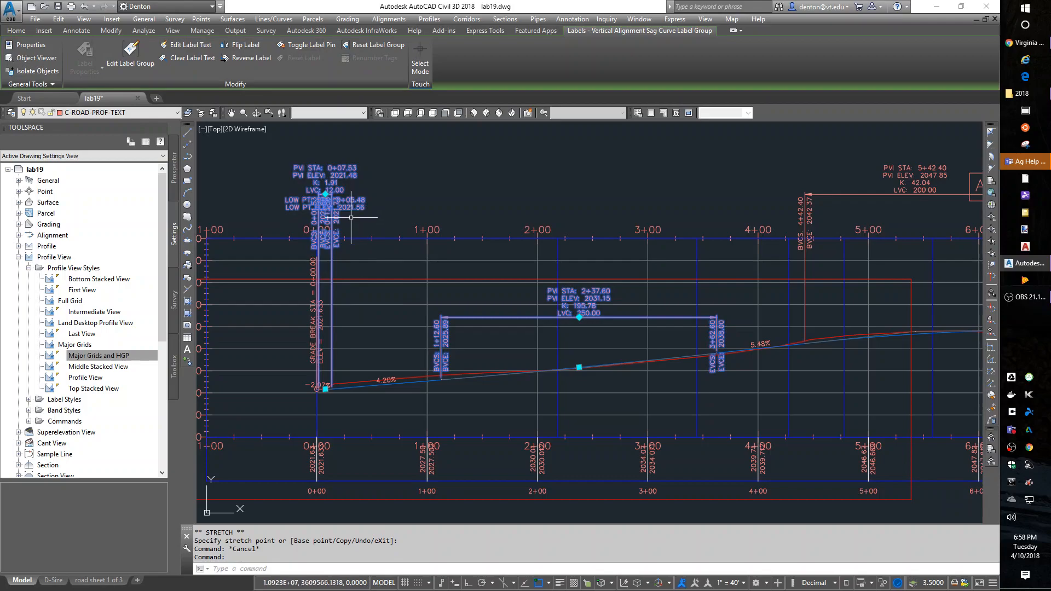
{"action": "left_click", "coordinate": [325, 194]}
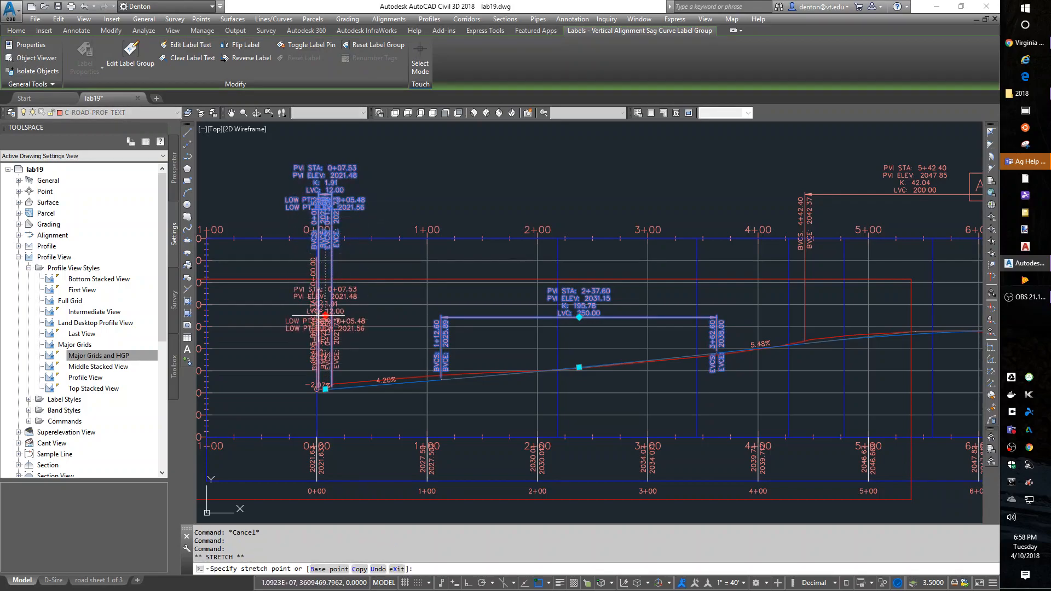
{"action": "left_click", "coordinate": [325, 307]}
{"action": "scroll", "coordinate": [337, 360], "scroll_direction": "up", "scroll_amount": 2}
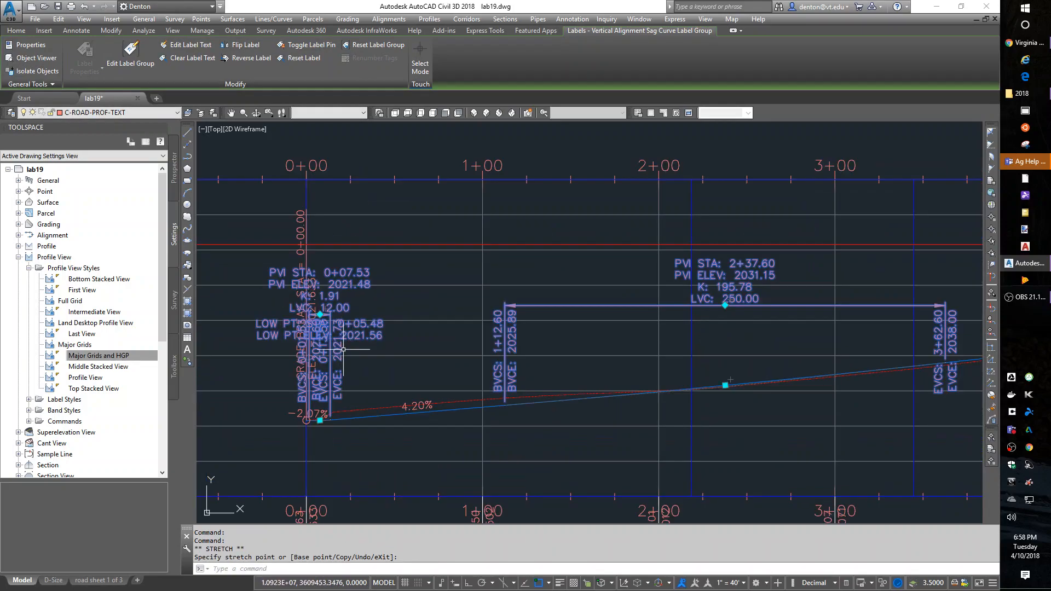
{"action": "left_click", "coordinate": [320, 315]}
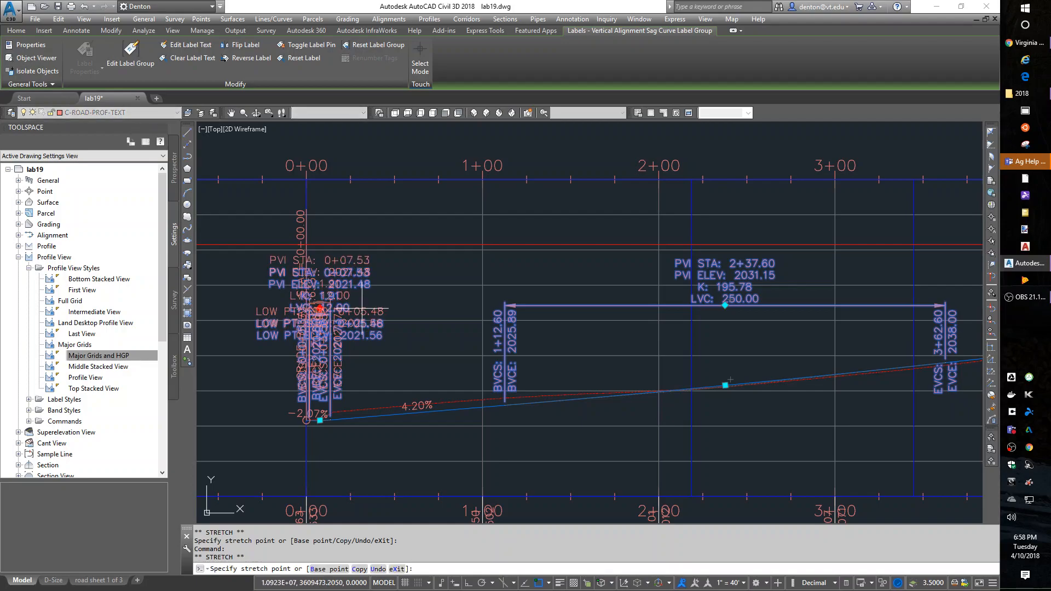
{"action": "left_click", "coordinate": [320, 320]}
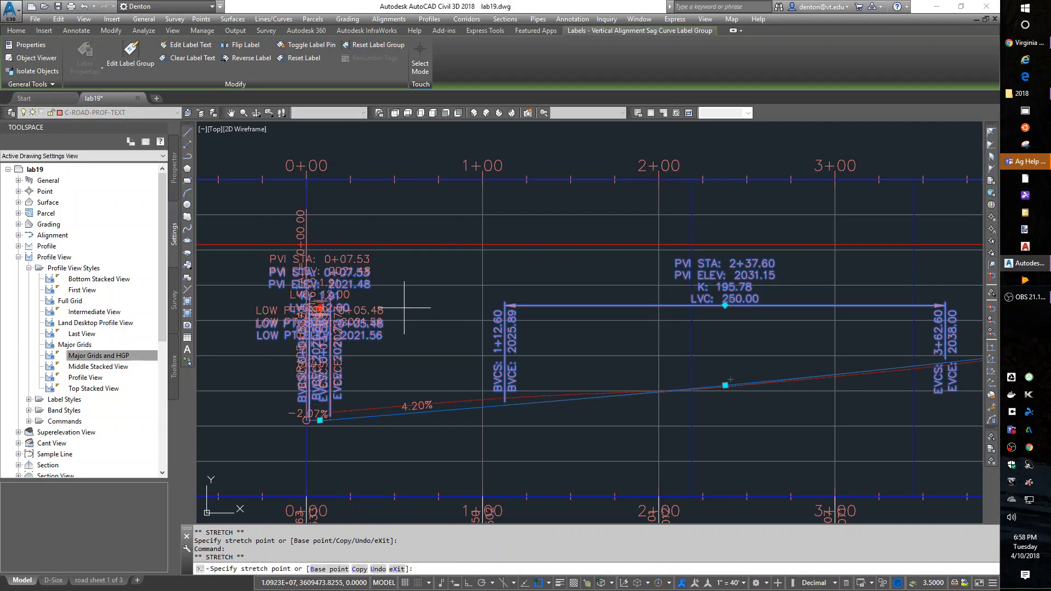
{"action": "left_click", "coordinate": [402, 313]}
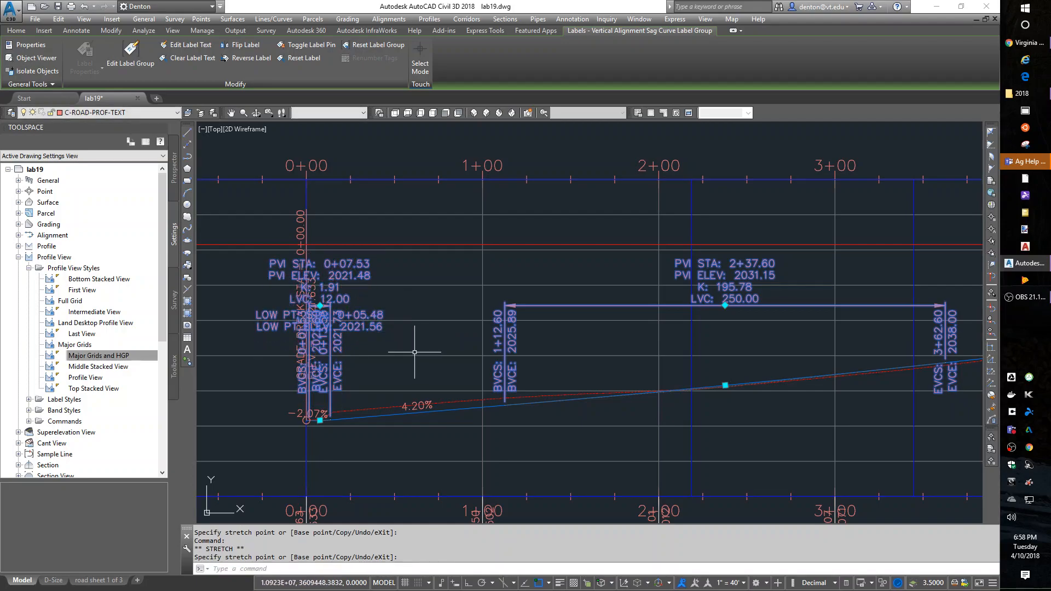
{"action": "key", "text": "Escape"}
{"action": "key", "text": "Escape"}
{"action": "key", "text": "Escape"}
{"action": "key", "text": "Escape"}
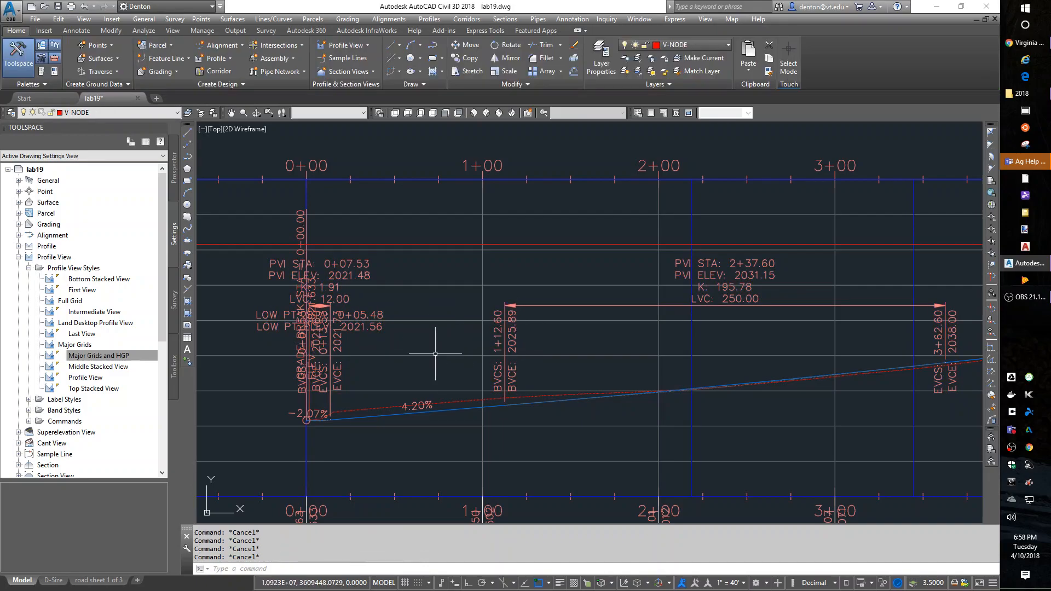
- Copy the red rectangle twice along the road profile view, each copy placed slightly higher and overlapping the previous one, up to the profile's end
{"action": "mouse_move", "coordinate": [670, 429]}
{"action": "middle_mouse_down"}
{"action": "mouse_move", "coordinate": [642, 312]}
{"action": "mouse_move", "coordinate": [710, 385]}
{"action": "mouse_move", "coordinate": [670, 385]}
{"action": "mouse_move", "coordinate": [680, 371]}
{"action": "middle_mouse_up"}
{"action": "scroll", "coordinate": [710, 385], "scroll_direction": "down", "scroll_amount": 2}
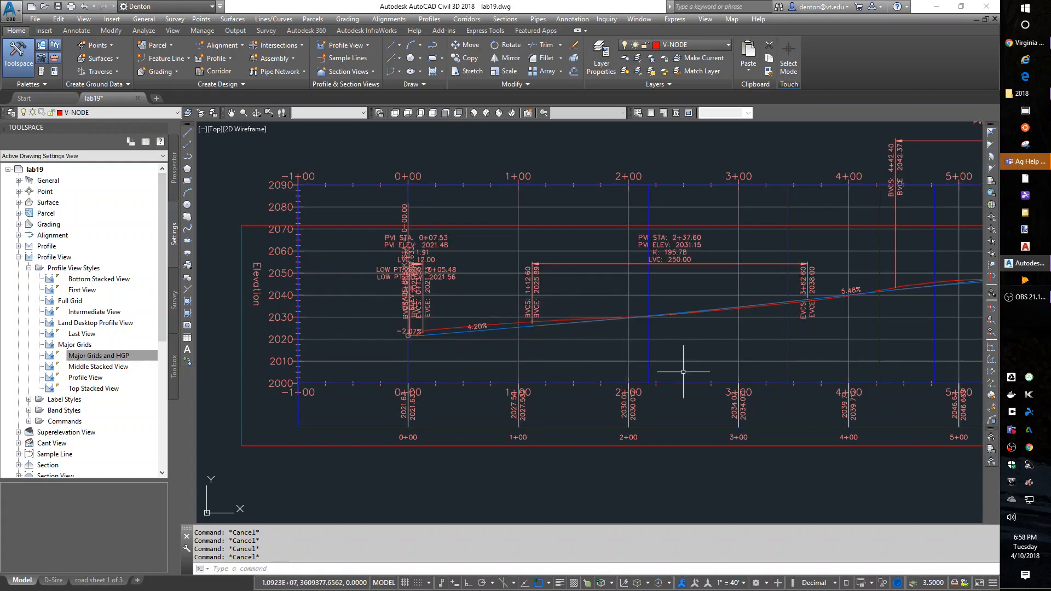
{"action": "scroll", "coordinate": [696, 358], "scroll_direction": "down", "scroll_amount": 4}
{"action": "mouse_move", "coordinate": [700, 353]}
{"action": "middle_mouse_down"}
{"action": "mouse_move", "coordinate": [708, 345]}
{"action": "mouse_move", "coordinate": [594, 343]}
{"action": "middle_mouse_up"}
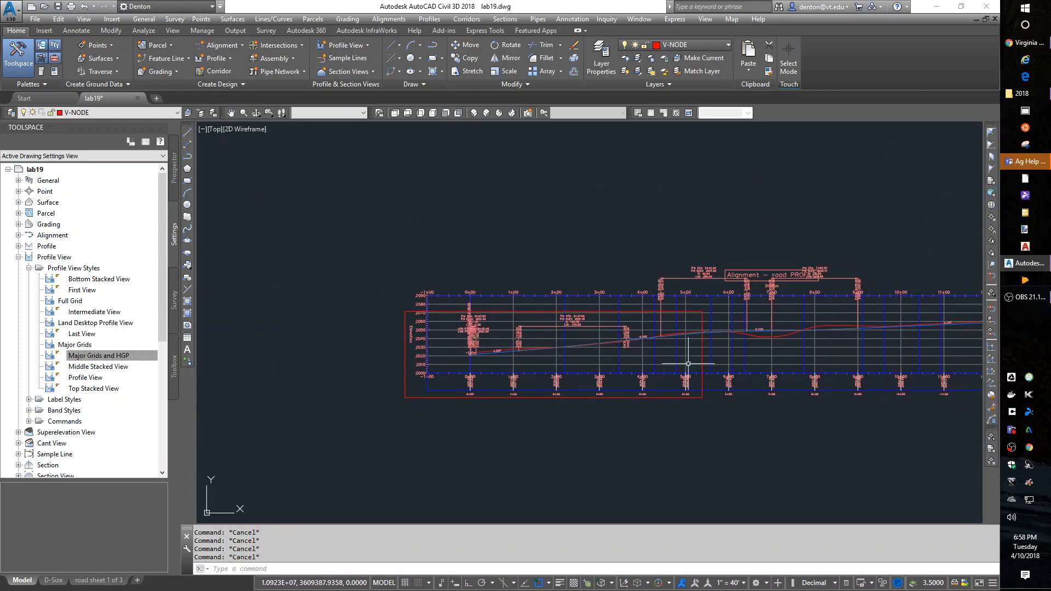
{"action": "mouse_move", "coordinate": [684, 363]}
{"action": "middle_mouse_down"}
{"action": "mouse_move", "coordinate": [594, 356]}
{"action": "mouse_move", "coordinate": [594, 337]}
{"action": "middle_mouse_up"}
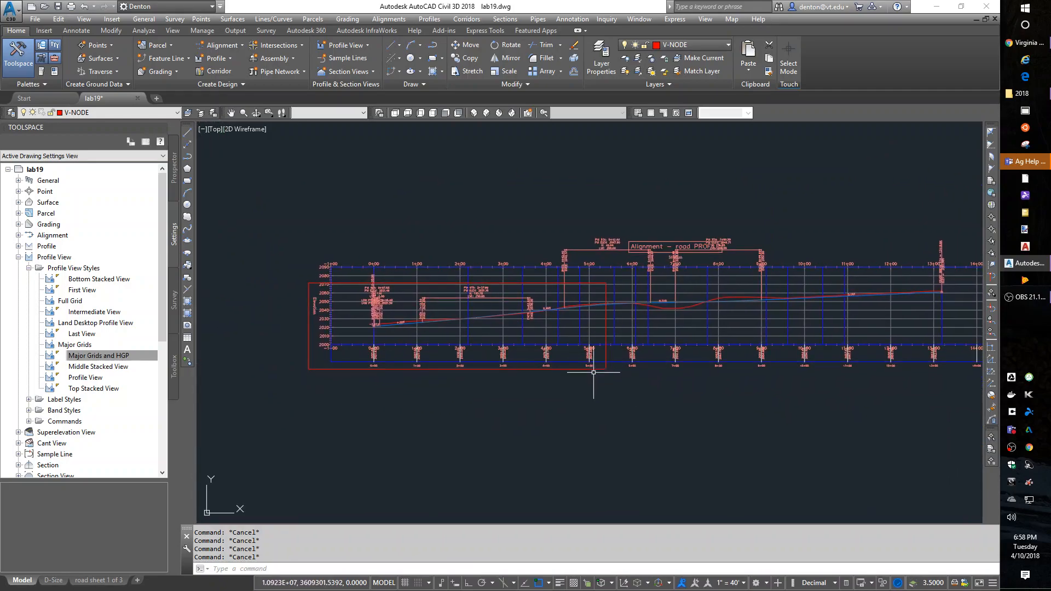
{"action": "type", "text": "p"}
{"action": "key", "text": "Return"}
{"action": "left_click", "coordinate": [564, 370]}
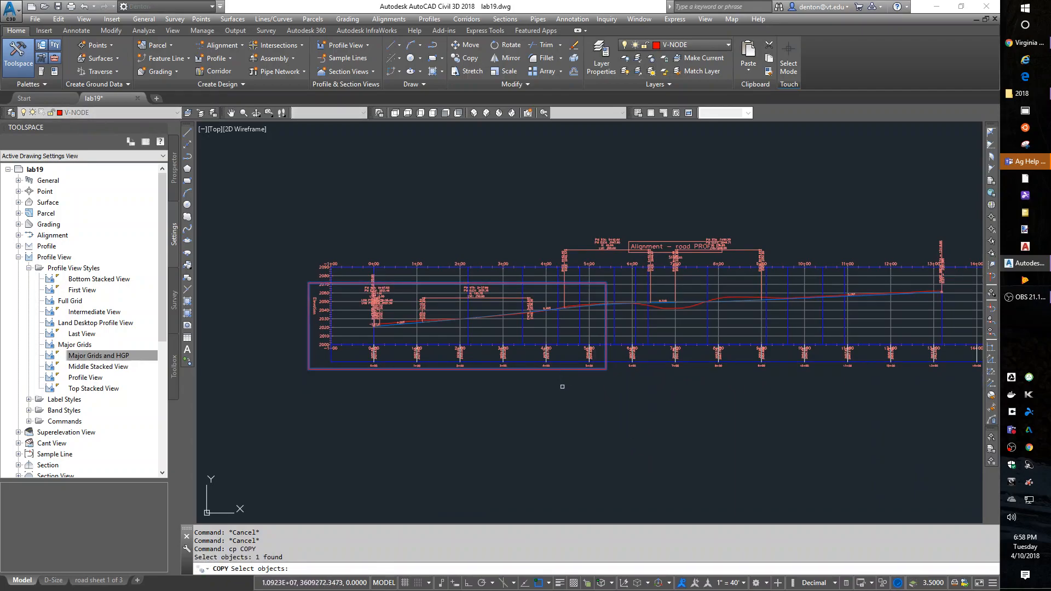
{"action": "key", "text": "Return"}
{"action": "left_click", "coordinate": [468, 425]}
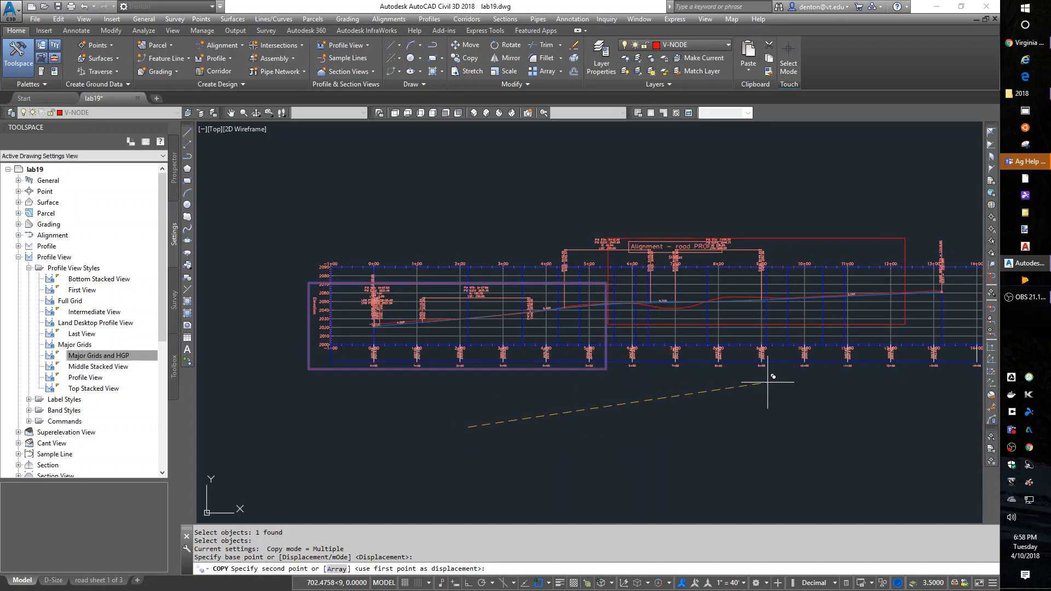
{"action": "left_click", "coordinate": [711, 379]}
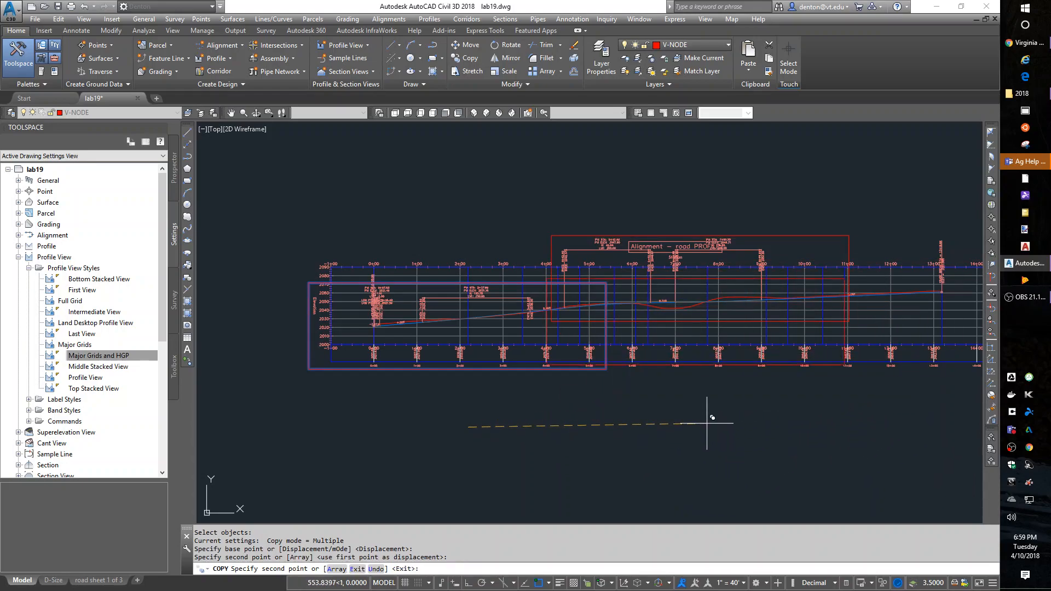
{"action": "middle_click_drag", "start_coordinate": [704, 419], "coordinate": [411, 486]}
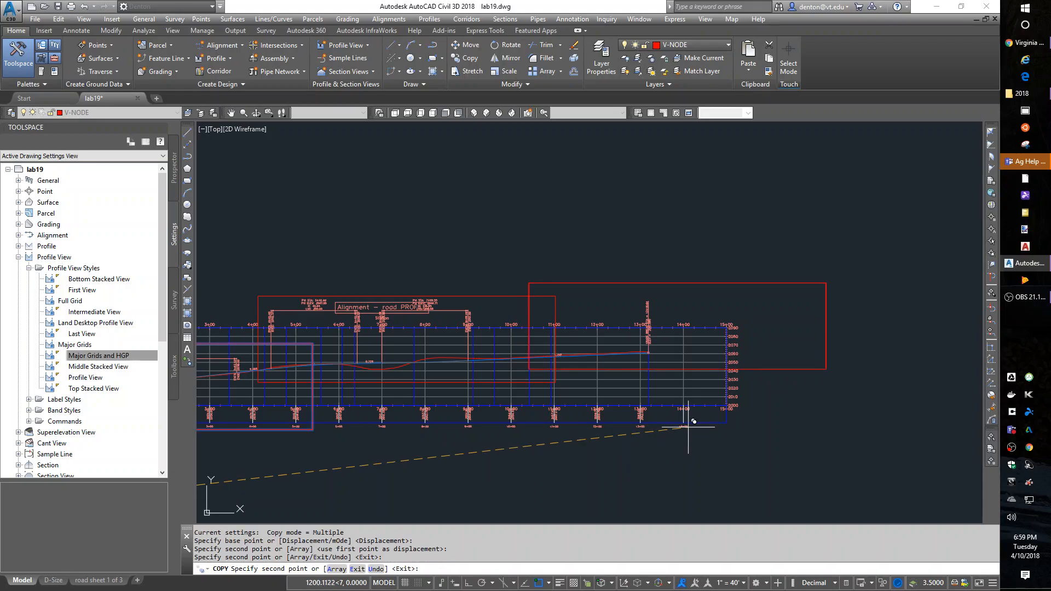
{"action": "key", "text": "Return"}
- Examine how the three red rectangles overlap and cover the profile line and curve labels of the road profile view
{"action": "middle_click_drag", "start_coordinate": [506, 380], "coordinate": [774, 349]}
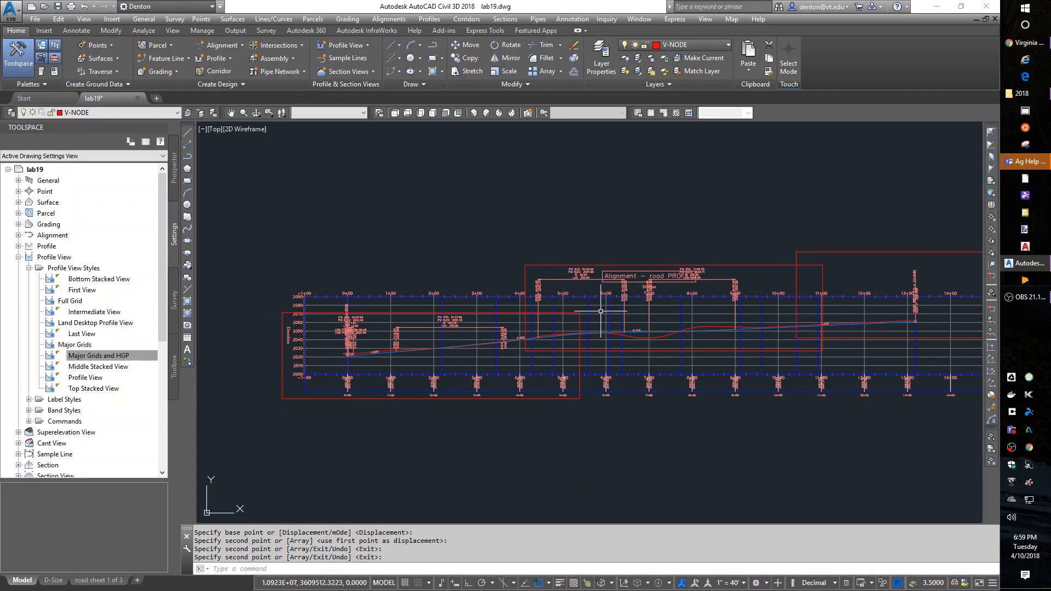
{"action": "scroll", "coordinate": [600, 311], "scroll_direction": "up", "scroll_amount": 4}
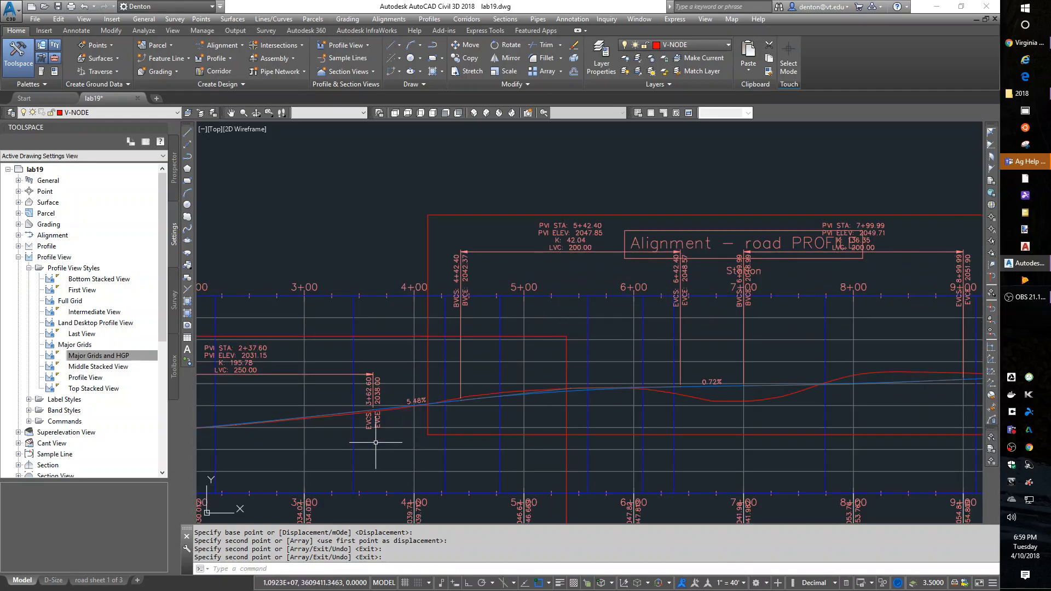
{"action": "mouse_move", "coordinate": [825, 449]}
{"action": "middle_mouse_down"}
{"action": "mouse_move", "coordinate": [746, 413]}
{"action": "mouse_move", "coordinate": [657, 443]}
{"action": "mouse_move", "coordinate": [570, 397]}
{"action": "mouse_move", "coordinate": [488, 399]}
{"action": "middle_mouse_up"}
{"action": "scroll", "coordinate": [446, 363], "scroll_direction": "down", "scroll_amount": 4}
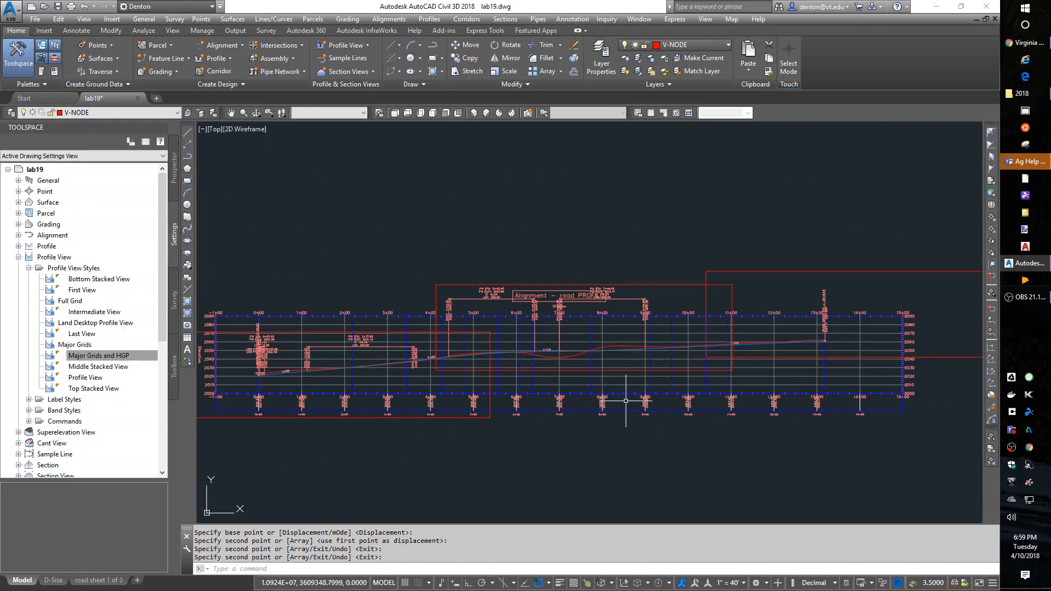
{"action": "scroll", "coordinate": [625, 401], "scroll_direction": "down", "scroll_amount": 4}
{"action": "scroll", "coordinate": [651, 379], "scroll_direction": "up", "scroll_amount": 2}
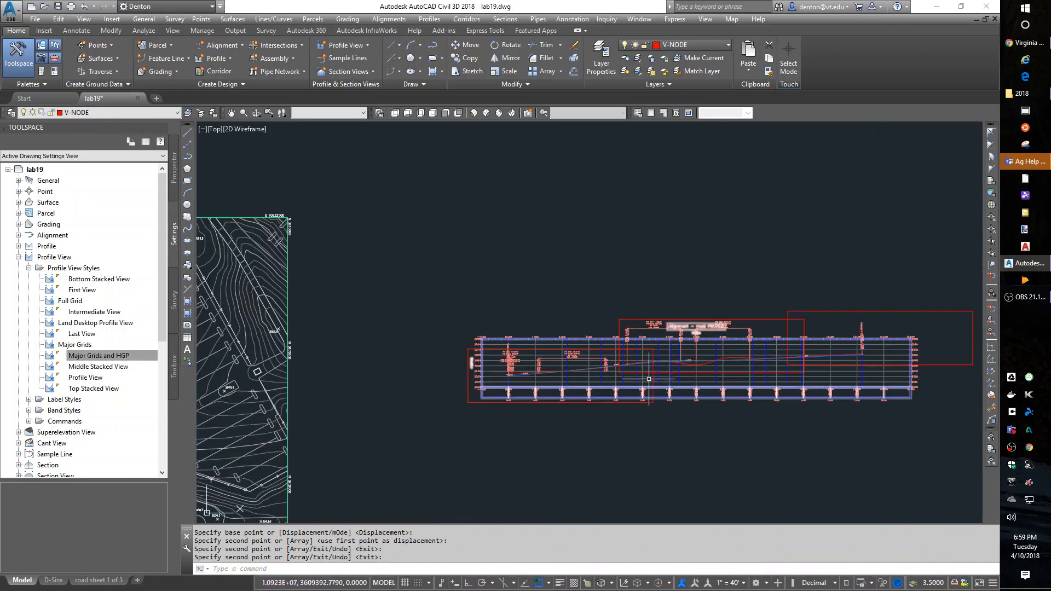
{"action": "scroll", "coordinate": [651, 380], "scroll_direction": "up", "scroll_amount": 6}
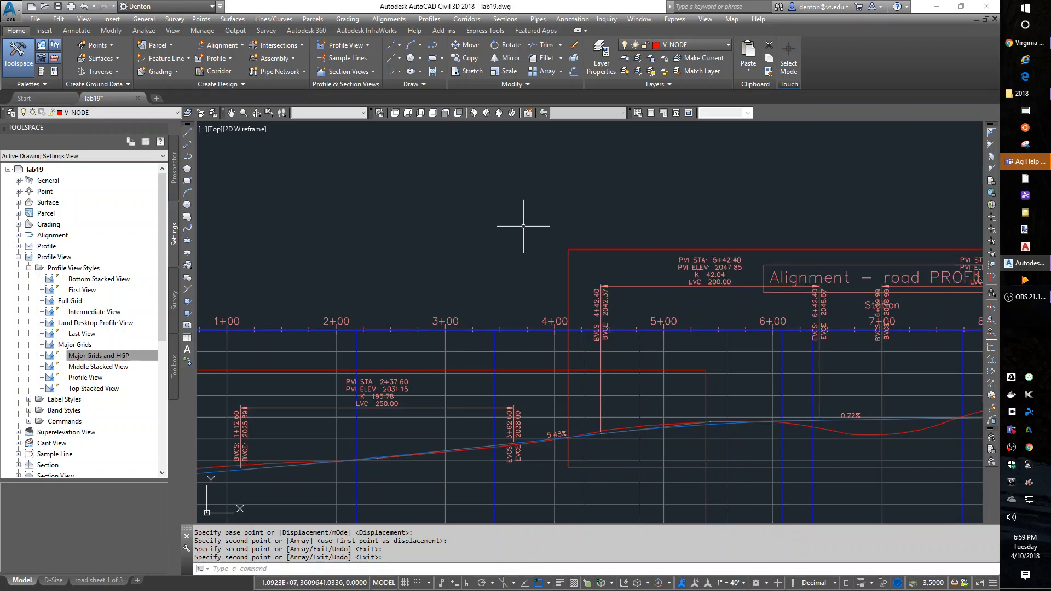
- Create a new layer named Match Line
{"action": "key", "text": "Return"}
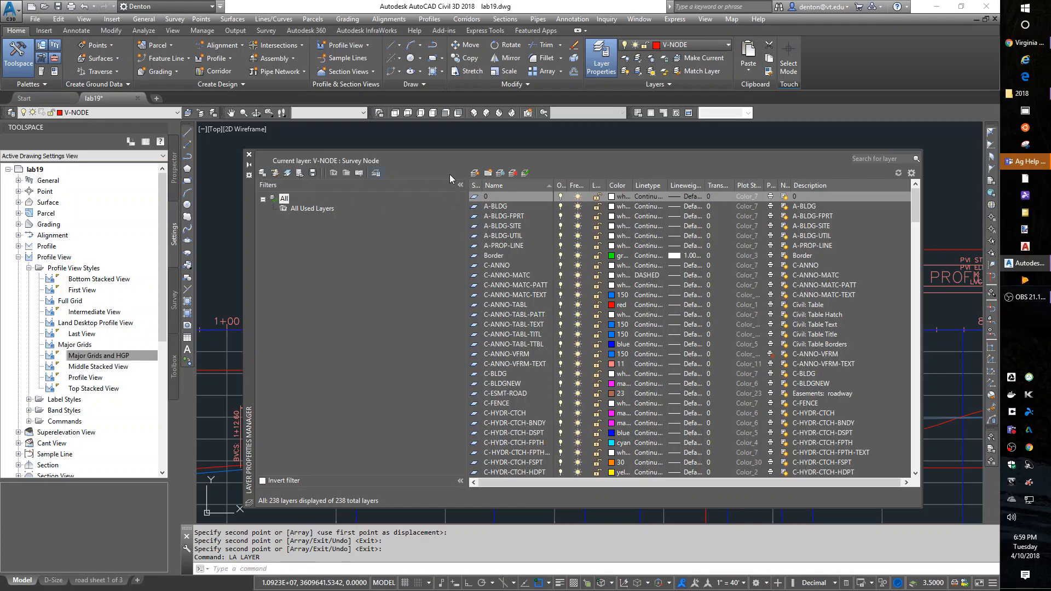
{"action": "left_click", "coordinate": [474, 174]}
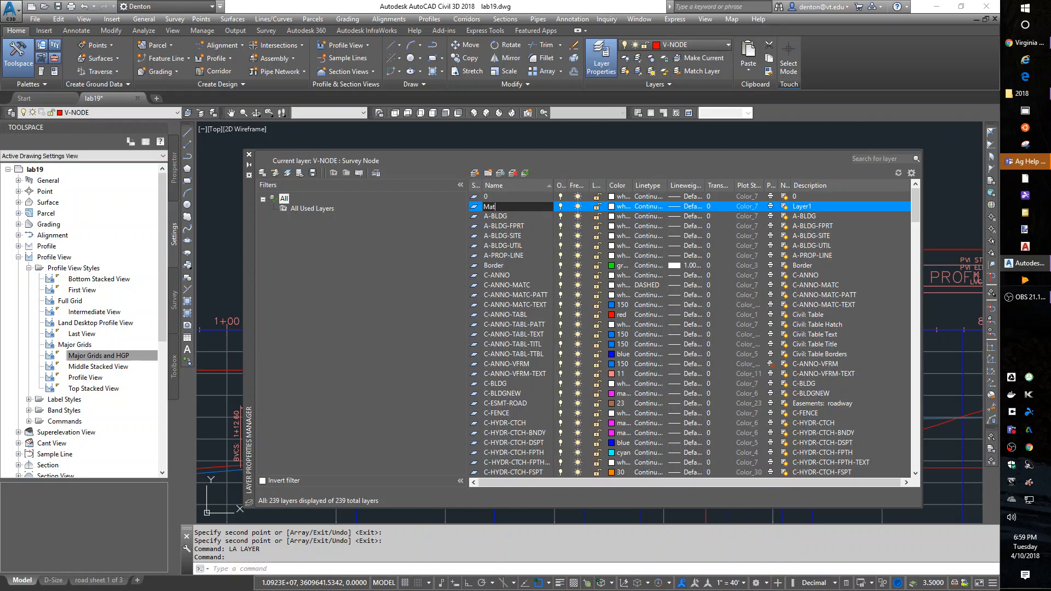
{"action": "type", "text": "Match Line"}
{"action": "key", "text": "Return"}
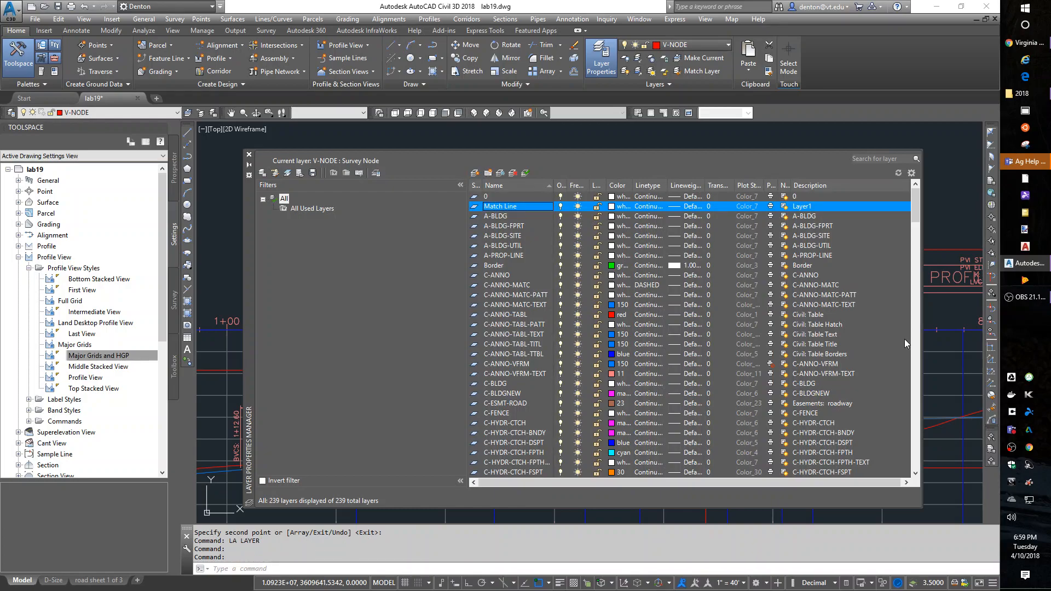
- Assign the CENTER linetype to the Match Line layer and make it the current layer
{"action": "left_click", "coordinate": [648, 206]}
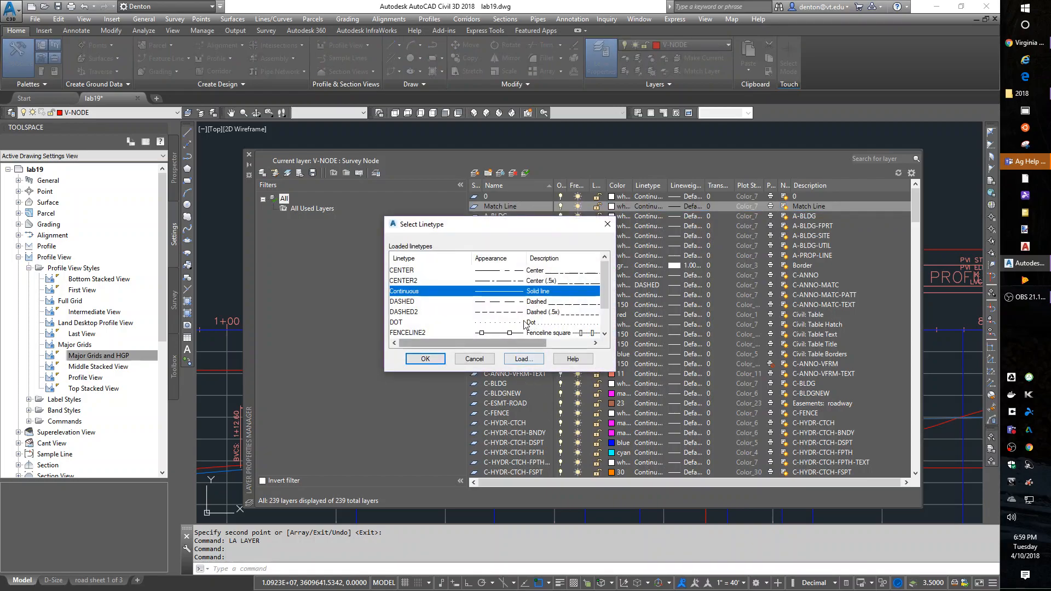
{"action": "left_click", "coordinate": [489, 271]}
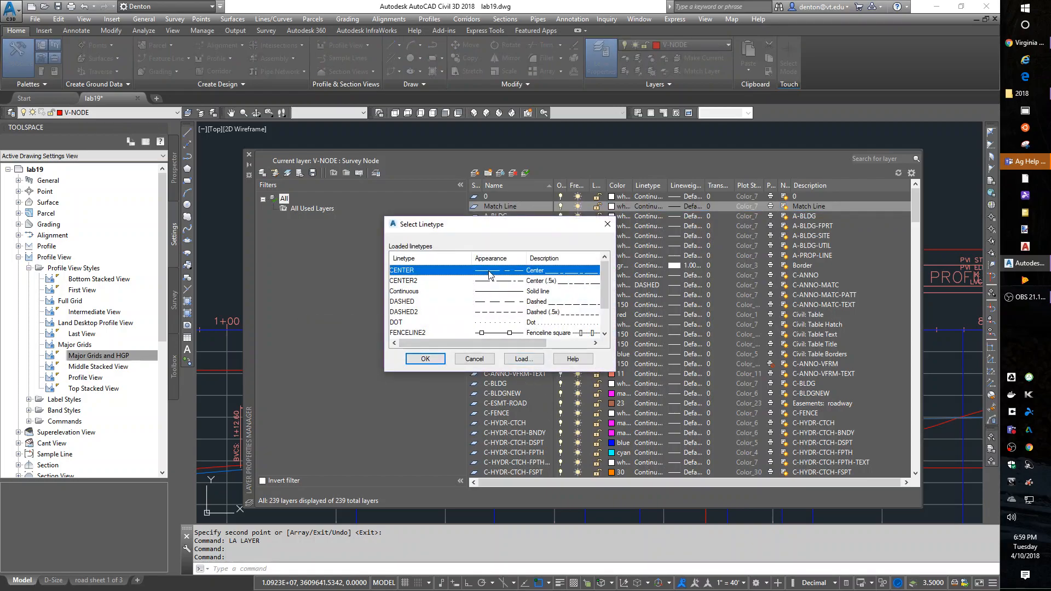
{"action": "left_click", "coordinate": [425, 358]}
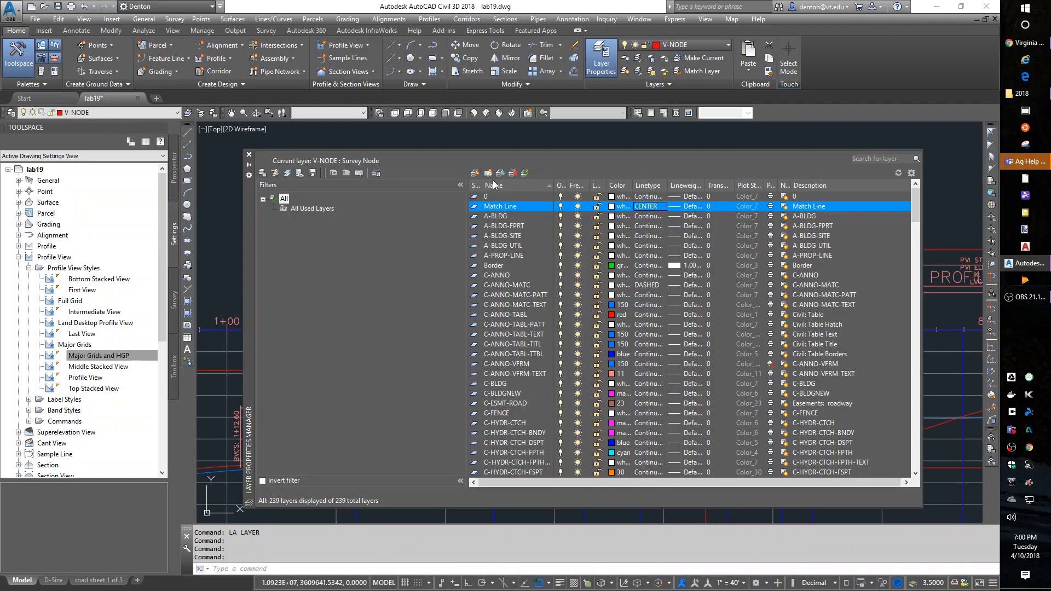
{"action": "left_click", "coordinate": [526, 173]}
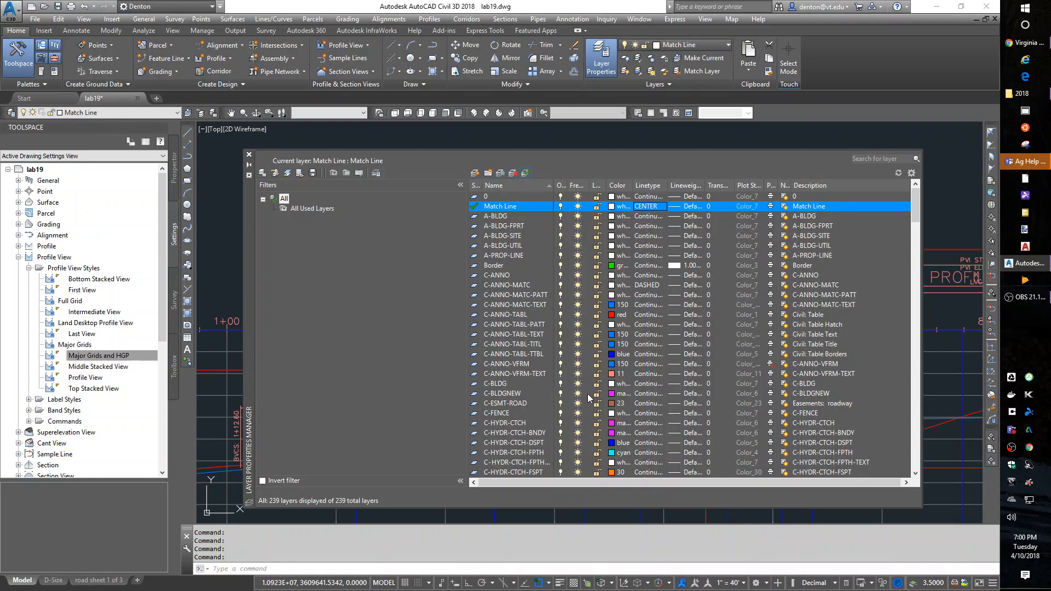
{"action": "left_click", "coordinate": [249, 154]}
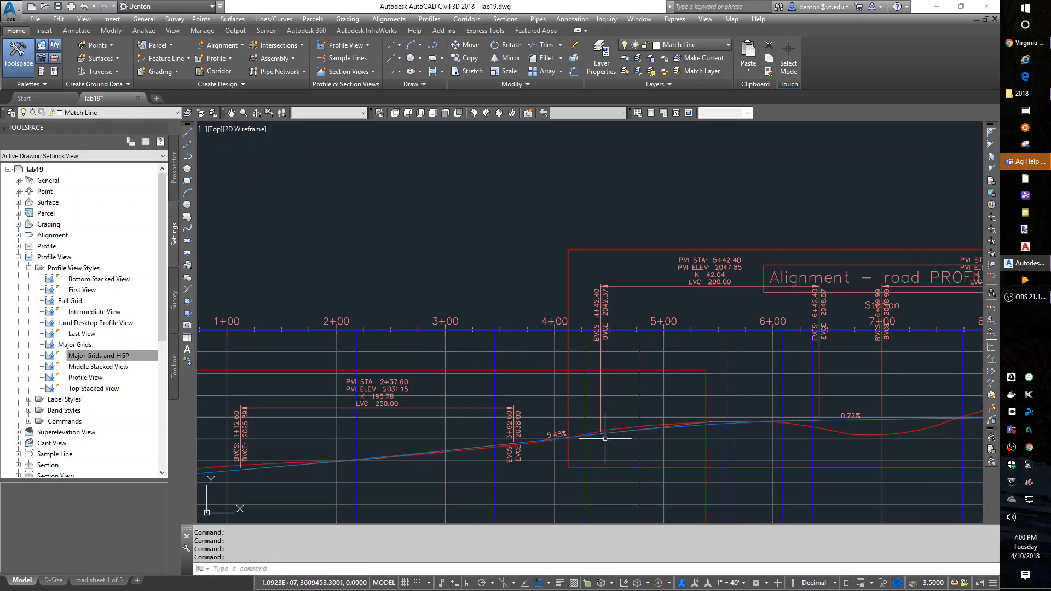
- Draw a vertical match line with Osnap off and Ortho on where the first two rectangles overlap, between stations 4+00 and 5+00
{"action": "type", "text": "l"}
{"action": "key", "text": "Return"}
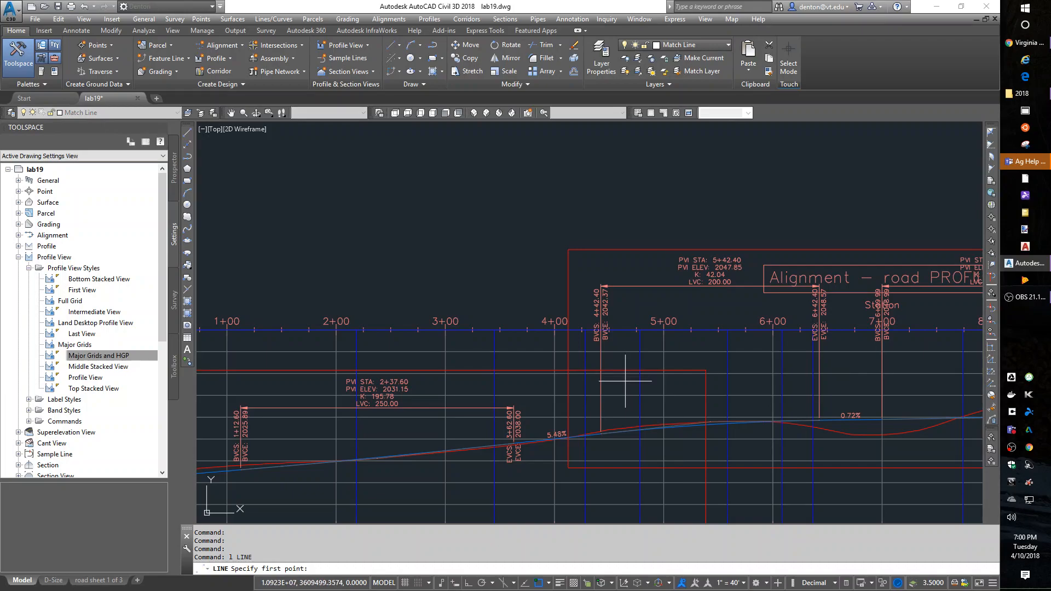
{"action": "key", "text": "F3"}
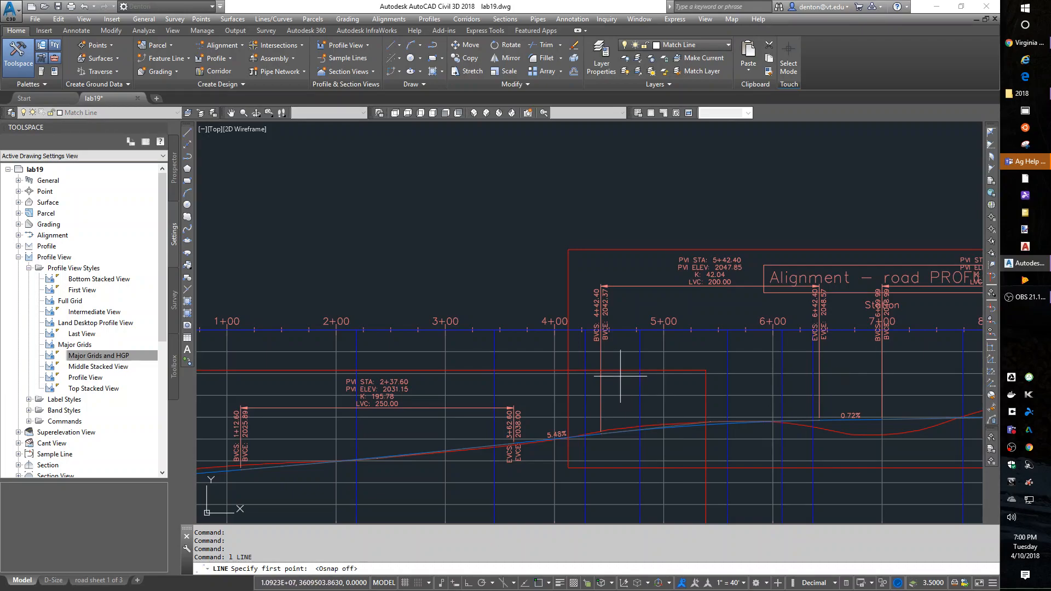
{"action": "left_click", "coordinate": [620, 373]}
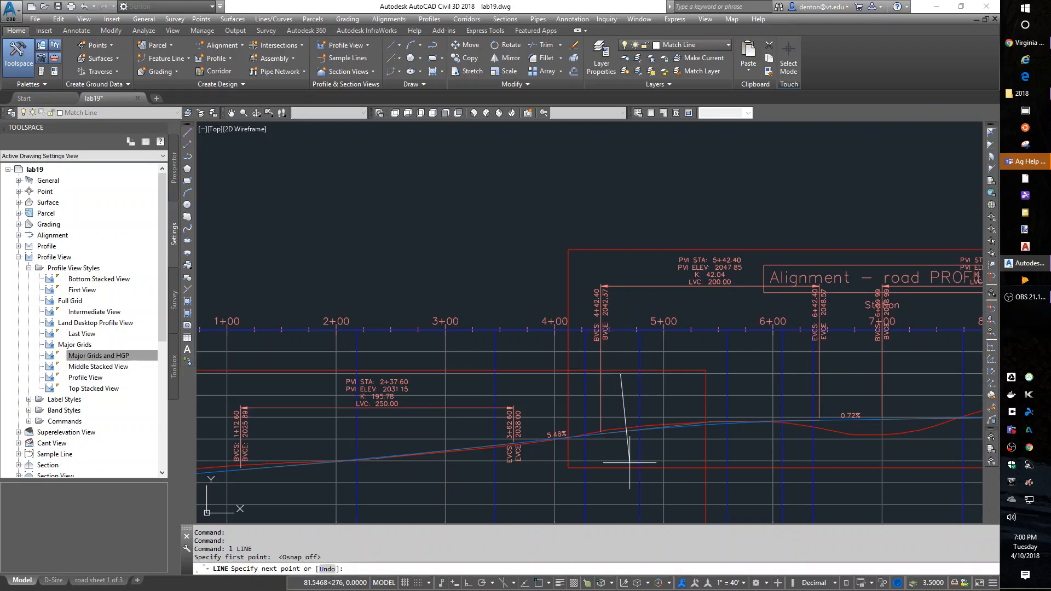
{"action": "key", "text": "F8"}
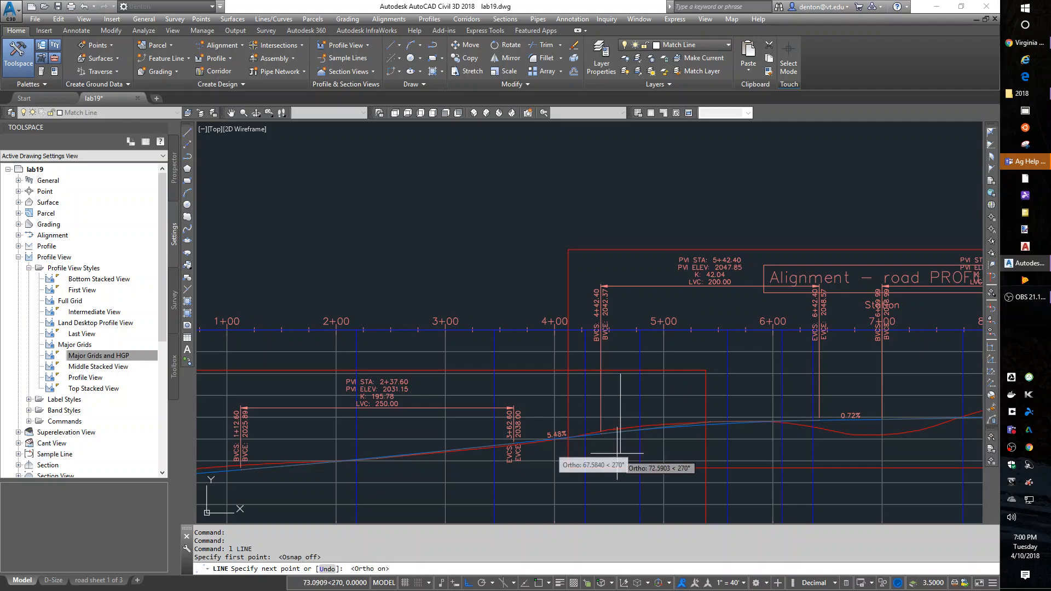
{"action": "left_click", "coordinate": [623, 464]}
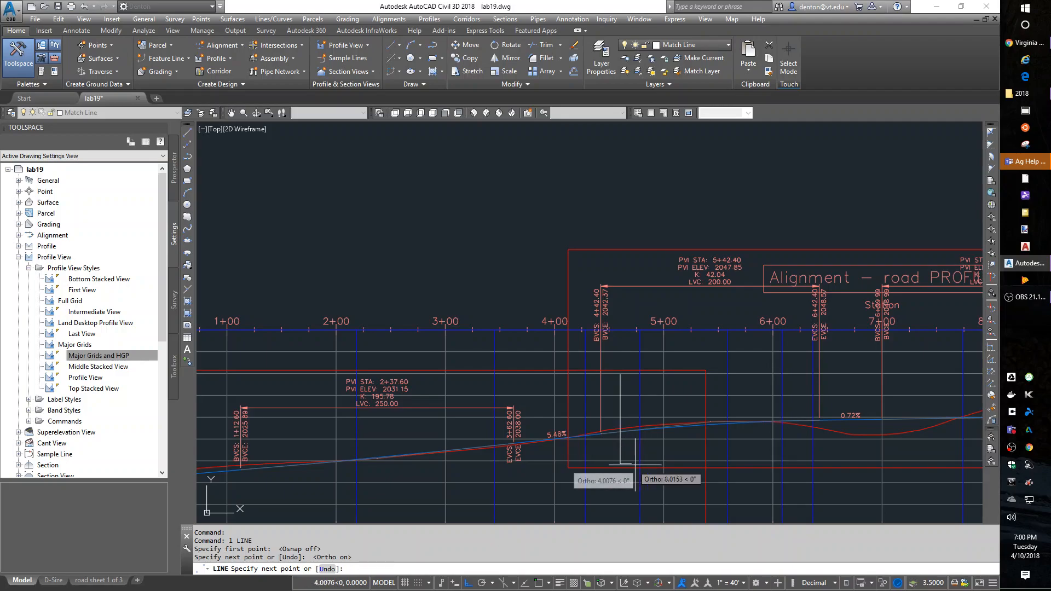
{"action": "scroll", "coordinate": [682, 440], "scroll_direction": "down", "scroll_amount": 2}
{"action": "middle_click_drag", "start_coordinate": [797, 464], "coordinate": [465, 364]}
{"action": "key", "text": "Return"}
- Draw a second vertical match line where the second and third rectangles overlap, between stations 10+00 and 11+00
{"action": "key", "text": "Return"}
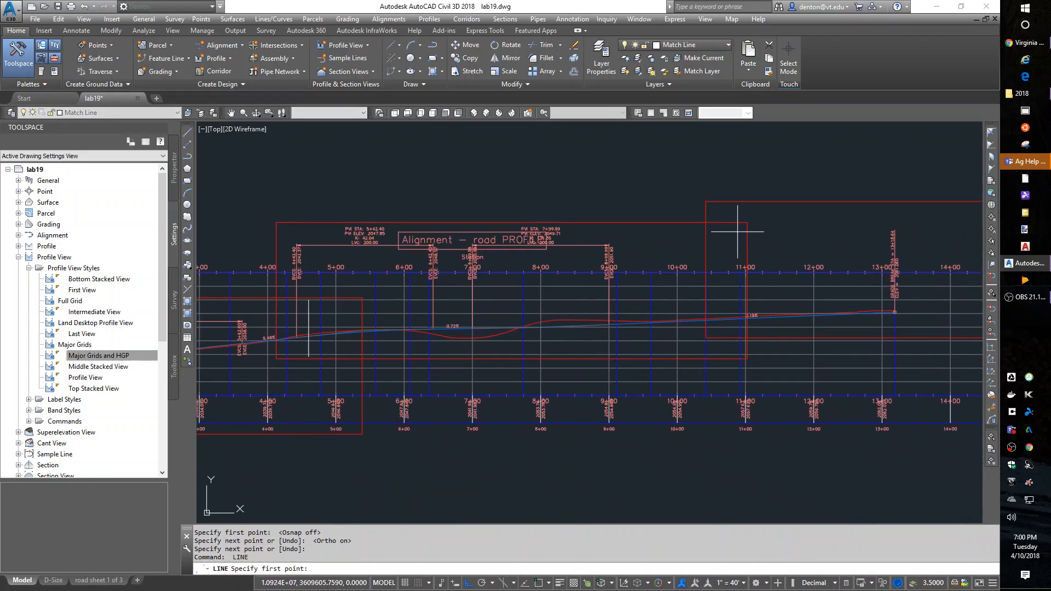
{"action": "left_click", "coordinate": [725, 233]}
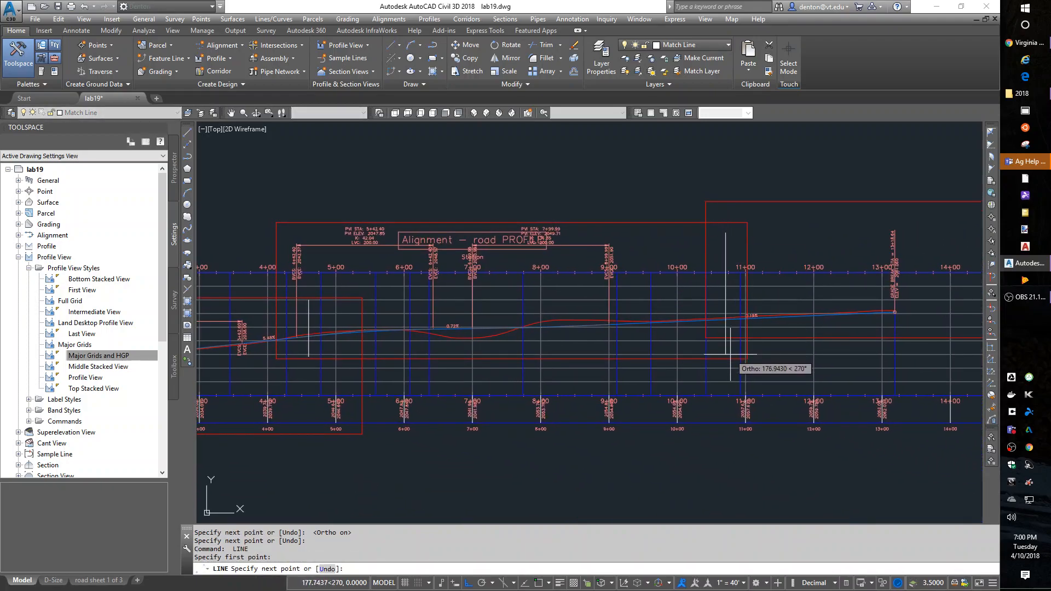
{"action": "left_click", "coordinate": [730, 332]}
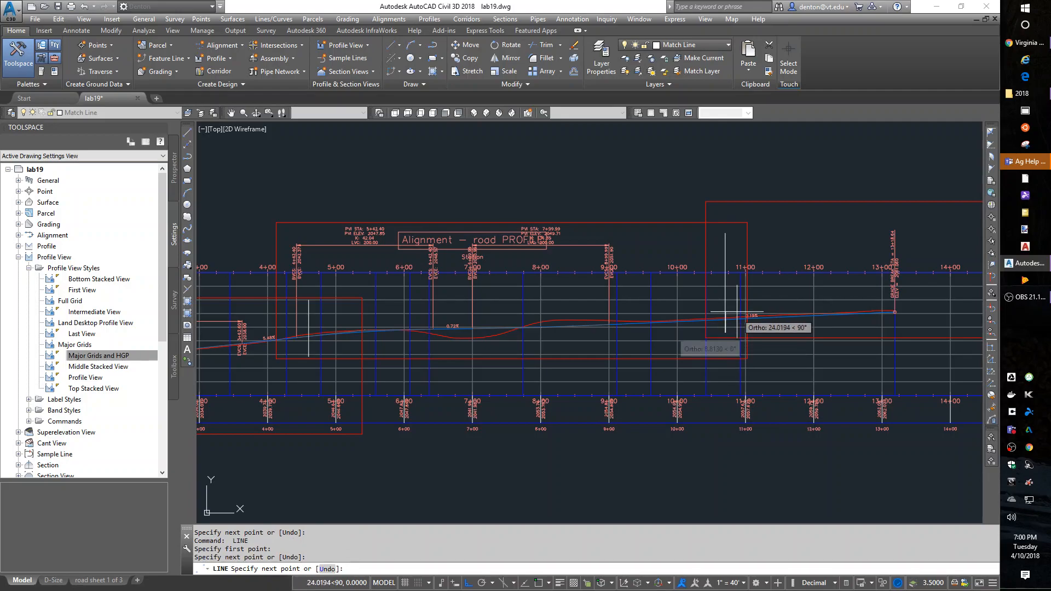
{"action": "key", "text": "Return"}
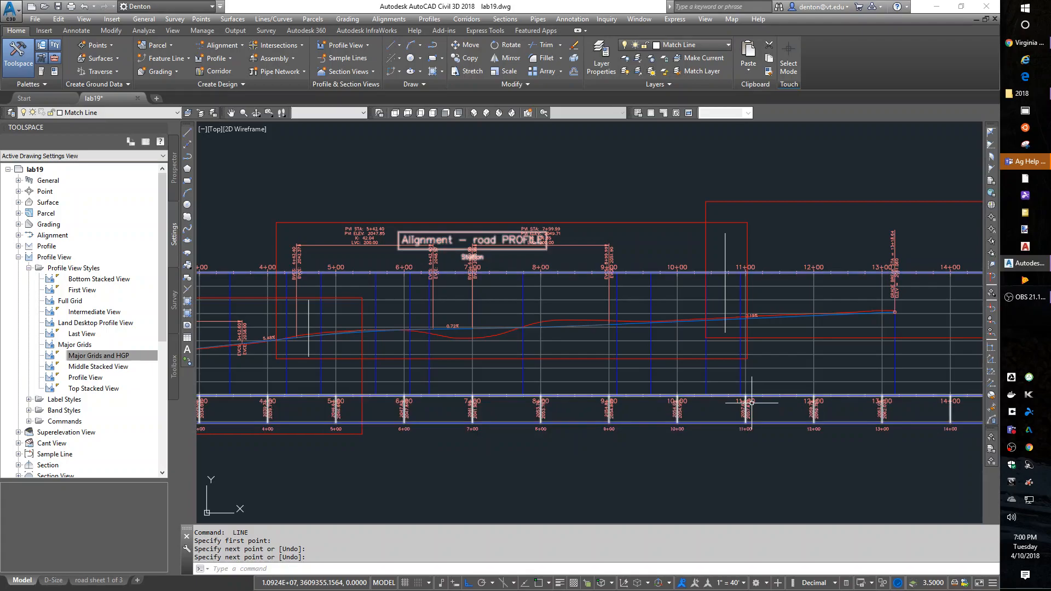
- Set the drawing's linetype scale factor to 10 and increase it to 20 for the match lines
{"action": "type", "text": "linetype scale"}
{"action": "key", "text": "Return"}
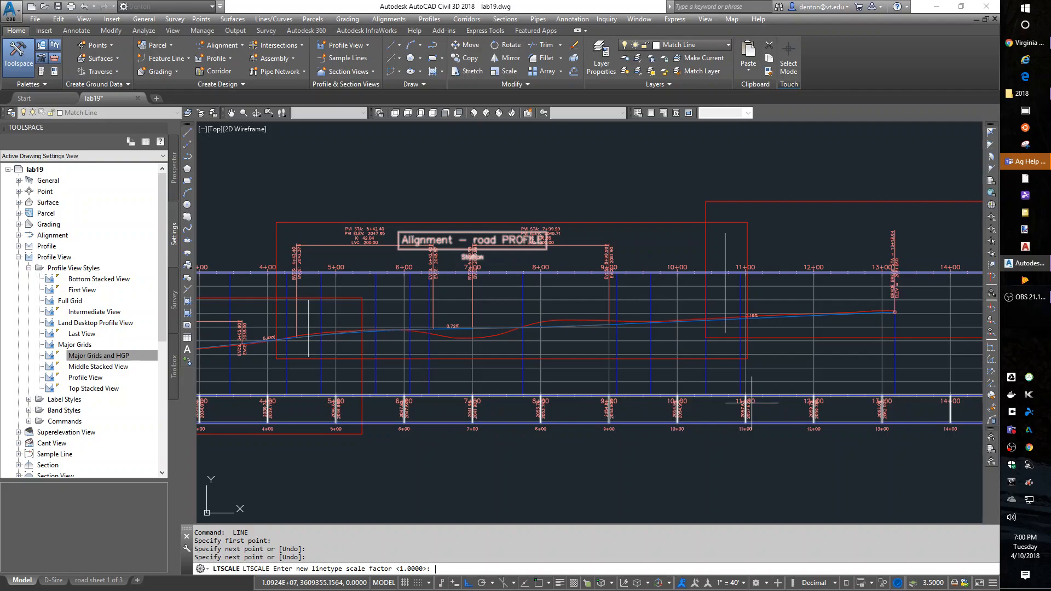
{"action": "type", "text": "10"}
{"action": "key", "text": "Return"}
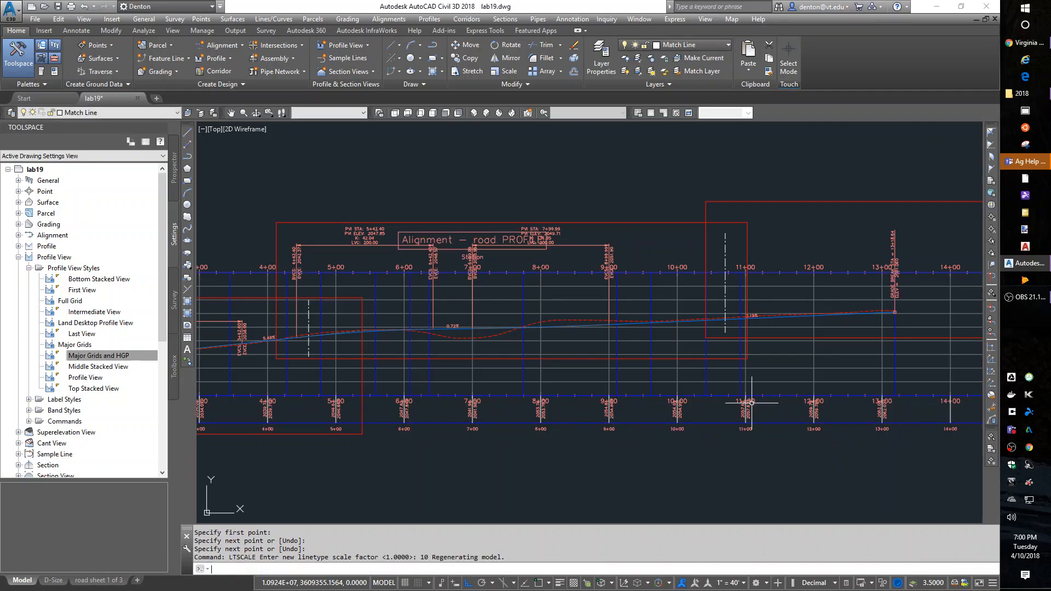
{"action": "key", "text": "Return"}
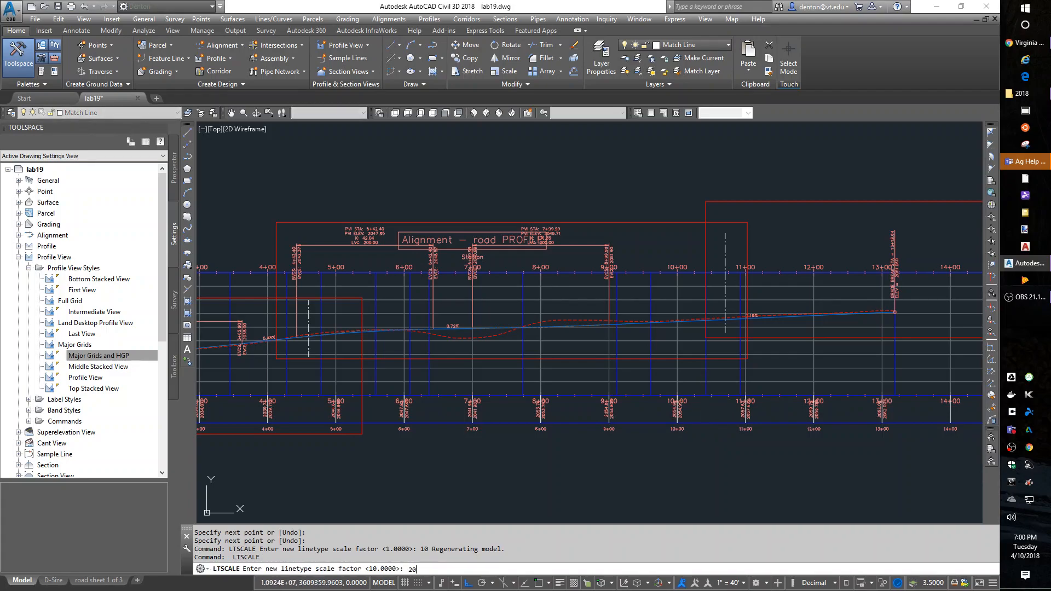
{"action": "key", "text": "Return"}
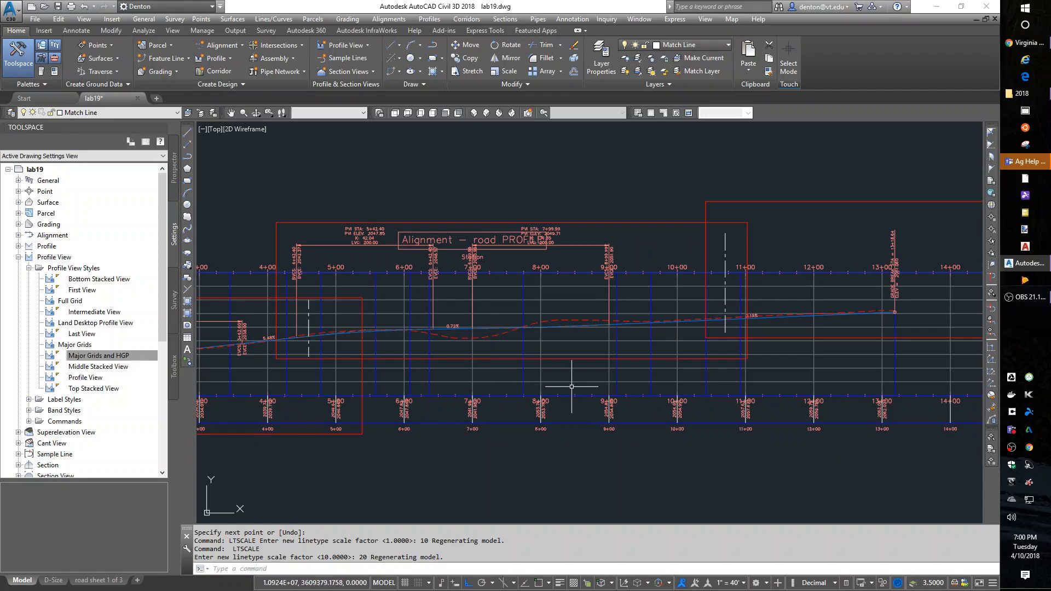
- Copy the third profile frame rectangle onto the plan with Ortho off, placing three overlapping copies over the upper, middle and lower road alignment
{"action": "scroll", "coordinate": [572, 387], "scroll_direction": "down", "scroll_amount": 5}
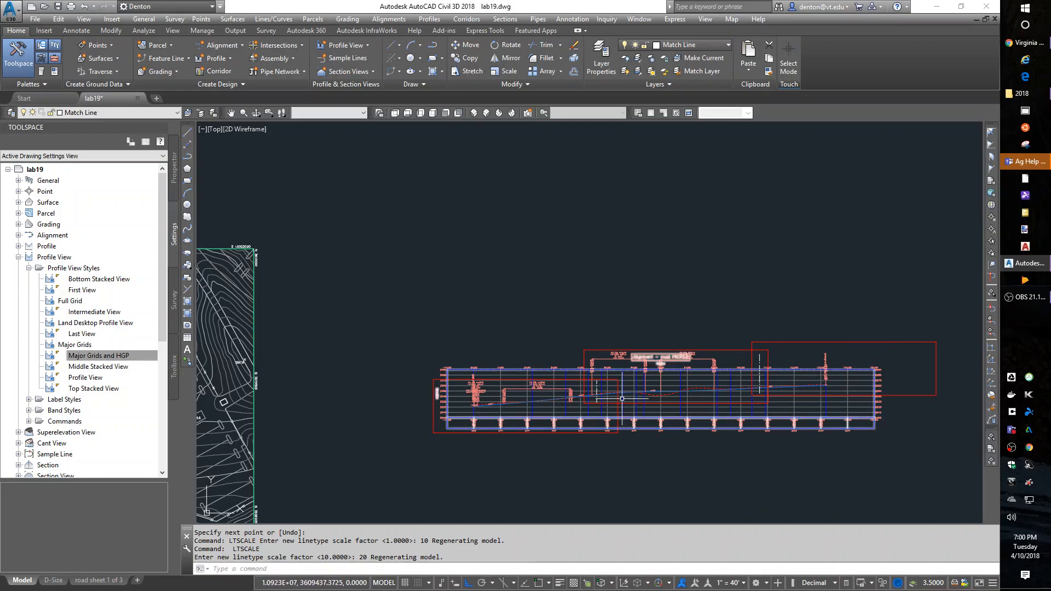
{"action": "scroll", "coordinate": [733, 339], "scroll_direction": "down", "scroll_amount": 3}
{"action": "type", "text": "cp"}
{"action": "key", "text": "Return"}
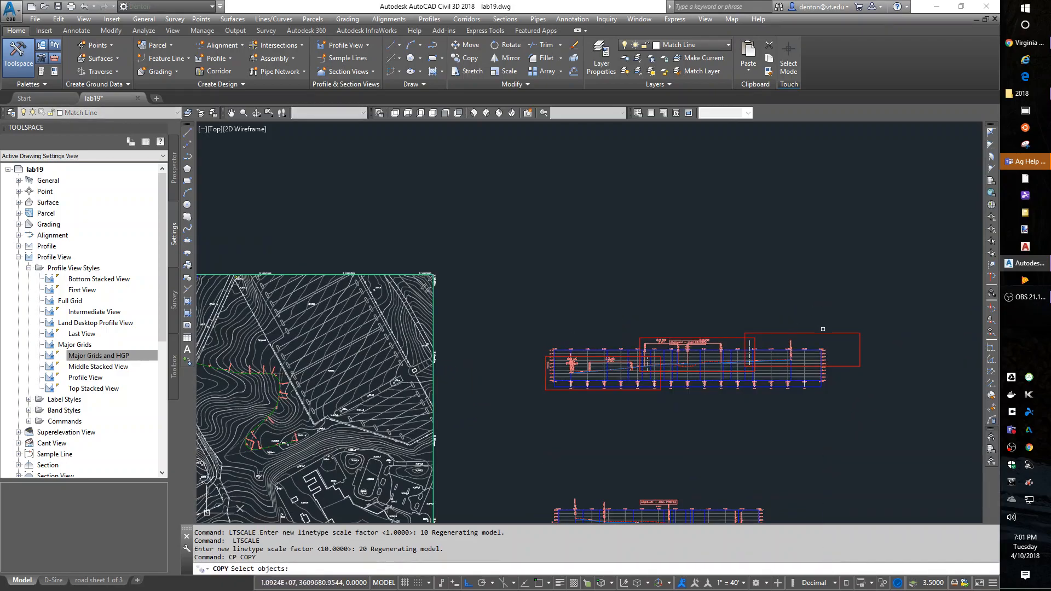
{"action": "left_click", "coordinate": [822, 331]}
{"action": "key", "text": "Return"}
{"action": "left_click", "coordinate": [807, 349]}
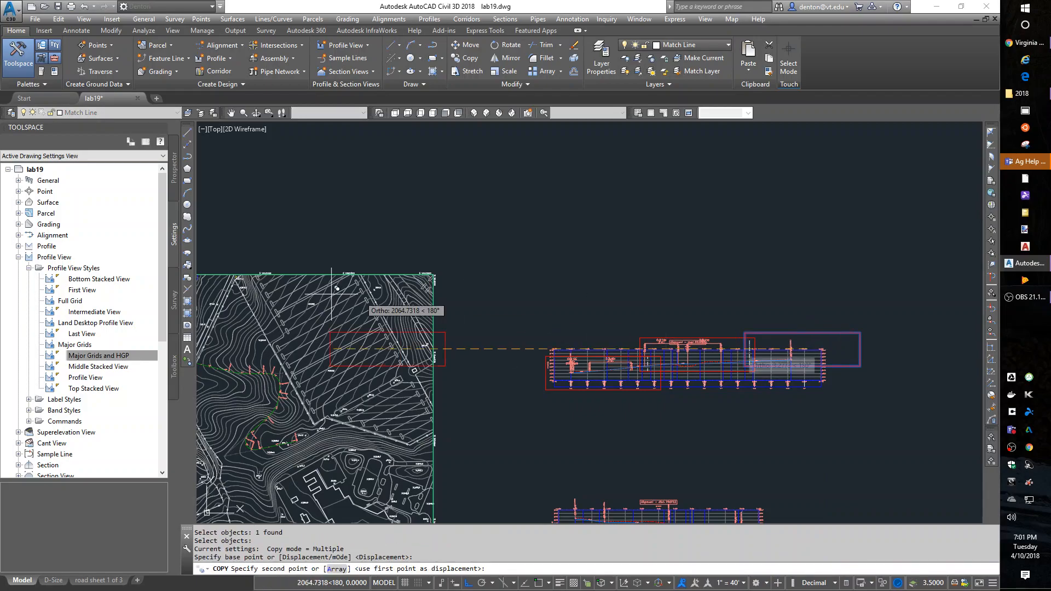
{"action": "mouse_move", "coordinate": [311, 308]}
{"action": "middle_mouse_down"}
{"action": "mouse_move", "coordinate": [628, 308]}
{"action": "mouse_move", "coordinate": [621, 298]}
{"action": "middle_mouse_up"}
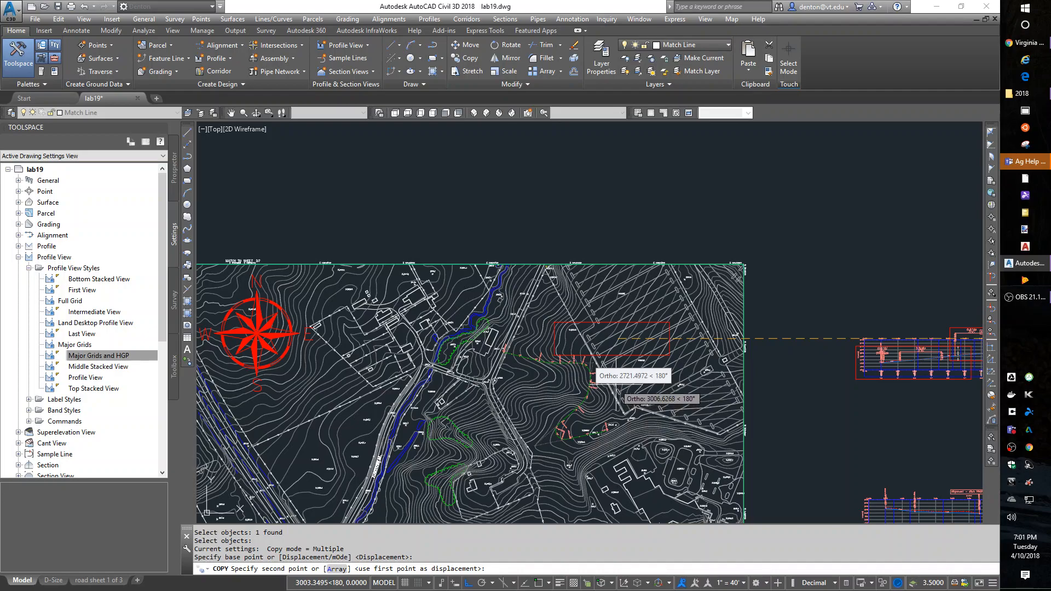
{"action": "key", "text": "F8"}
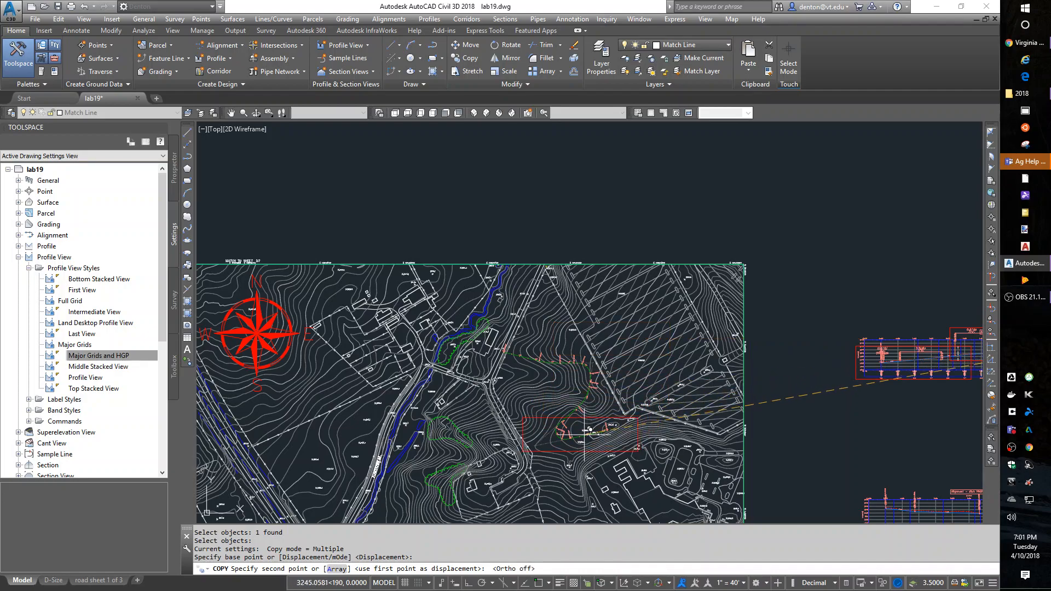
{"action": "left_click", "coordinate": [585, 428]}
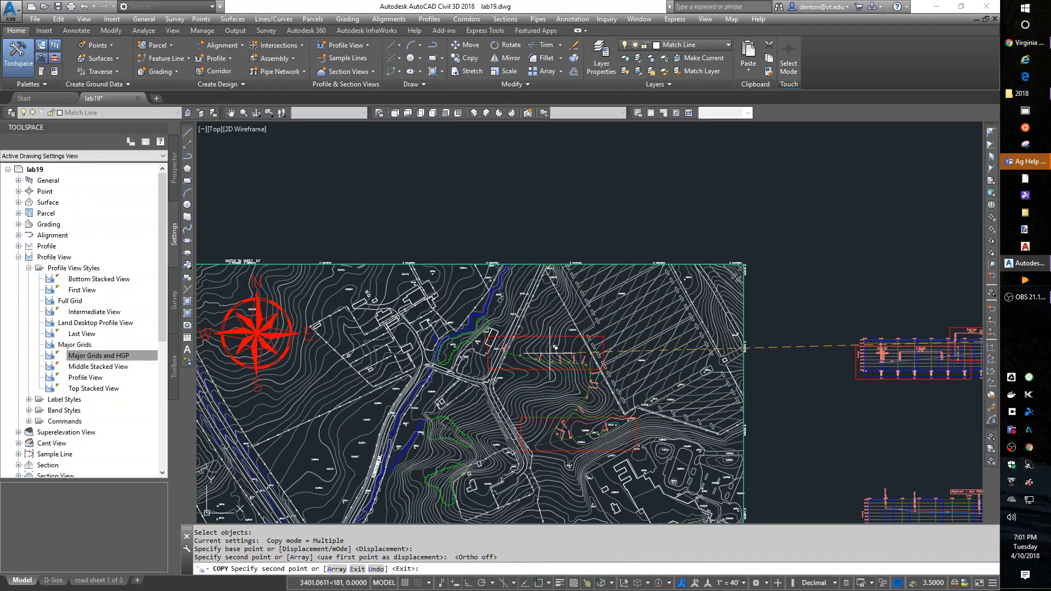
{"action": "left_click", "coordinate": [556, 352]}
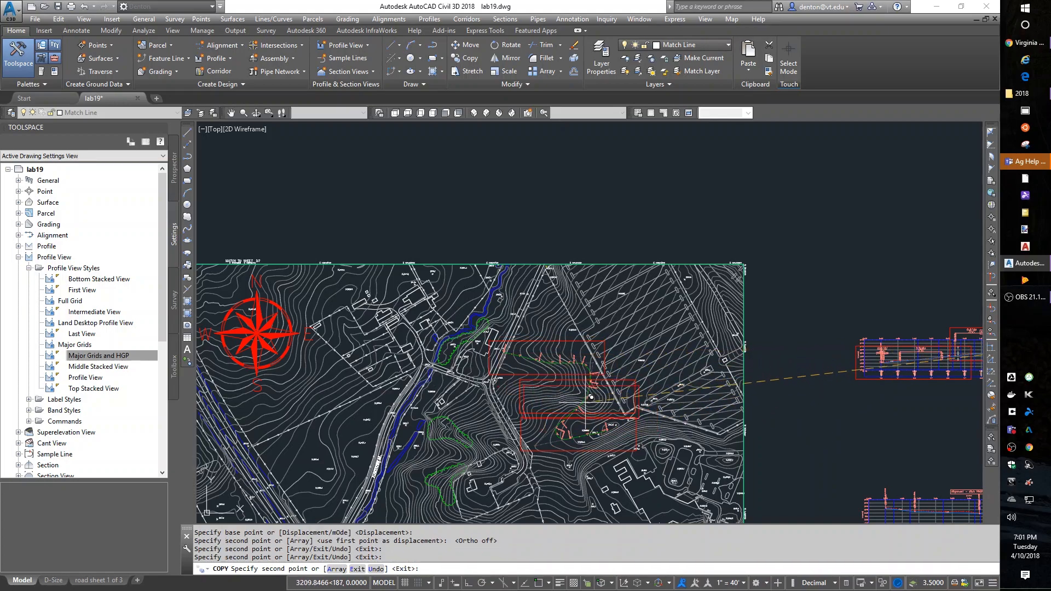
{"action": "key", "text": "Return"}
- Rotate the middle plan frame about 55° around its centre so it follows the alignment between the upper and lower frames
{"action": "type", "text": "ro"}
{"action": "key", "text": "Return"}
{"action": "left_click", "coordinate": [624, 380]}
{"action": "key", "text": "Return"}
{"action": "left_click", "coordinate": [589, 395]}
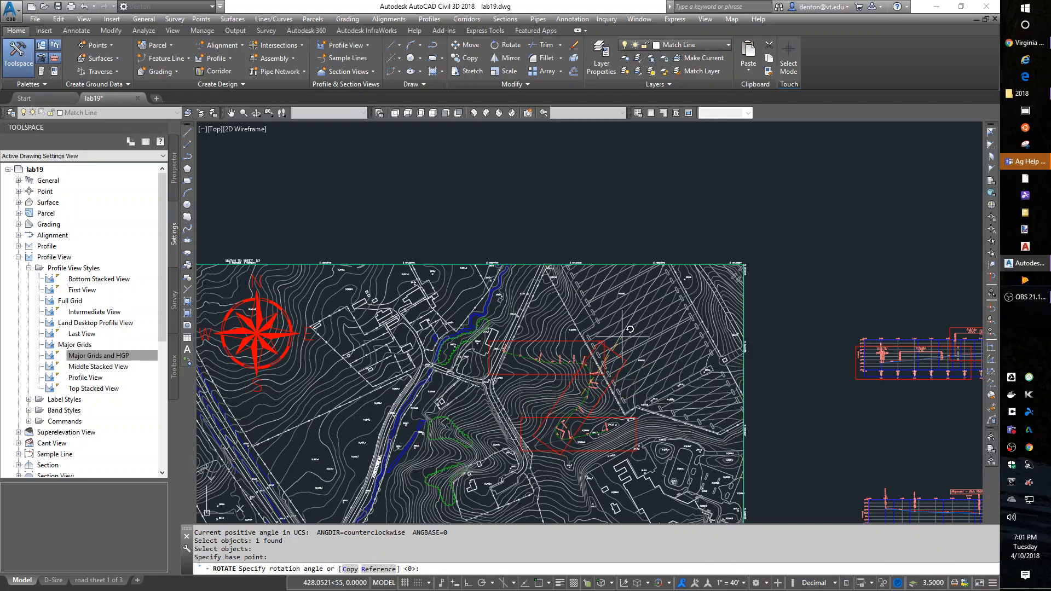
{"action": "left_click", "coordinate": [629, 329]}
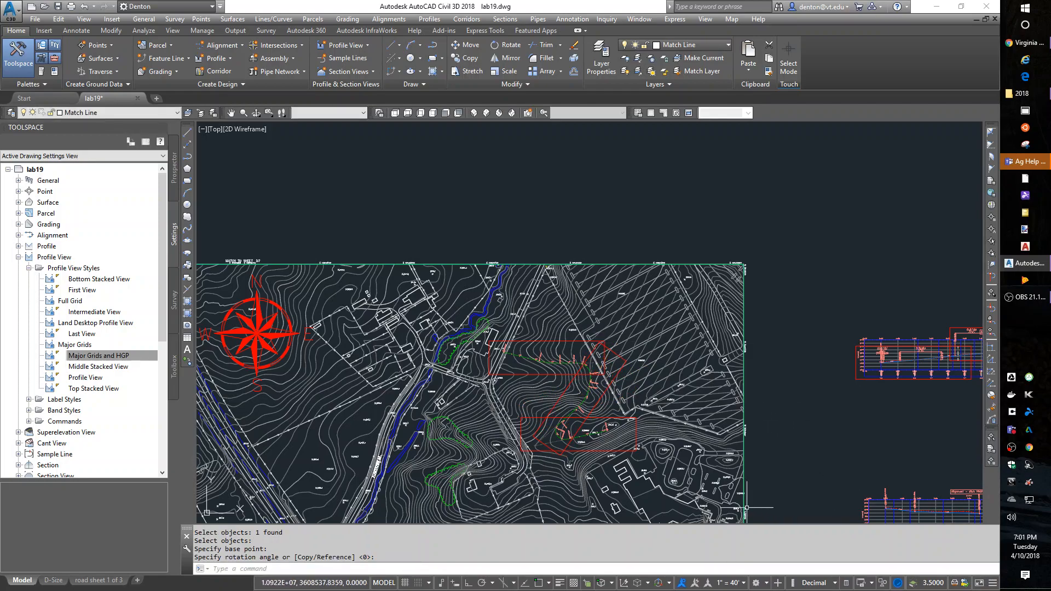
- Draw a diagonal match line across the alignment where the upper and rotated middle frames overlap on the plan
{"action": "scroll", "coordinate": [569, 377], "scroll_direction": "up", "scroll_amount": 4}
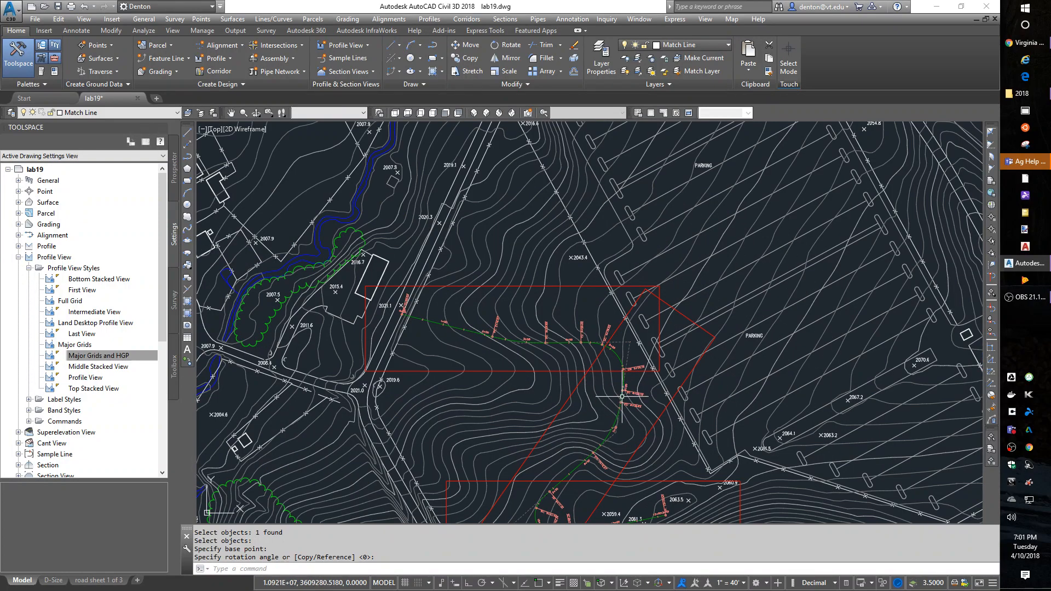
{"action": "key", "text": "Escape"}
{"action": "type", "text": "l"}
{"action": "key", "text": "Return"}
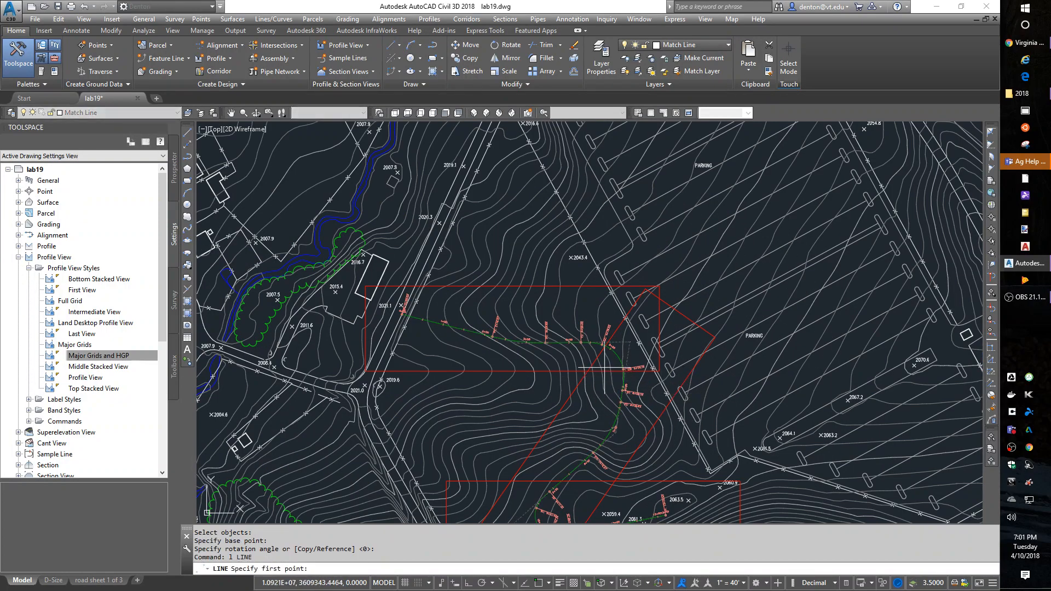
{"action": "left_click", "coordinate": [601, 366]}
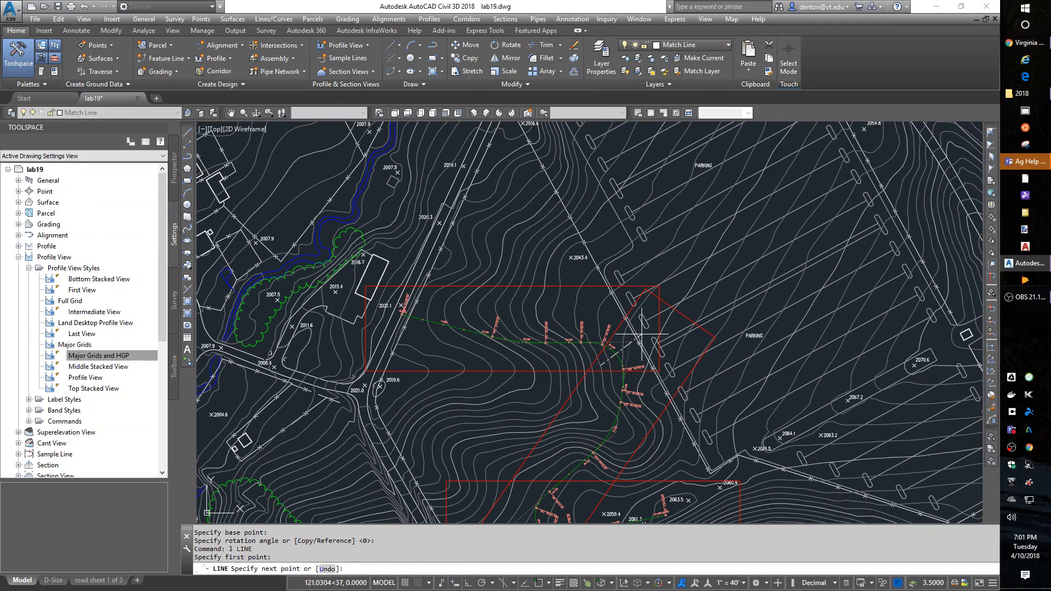
{"action": "left_click", "coordinate": [646, 331]}
{"action": "key", "text": "Return"}
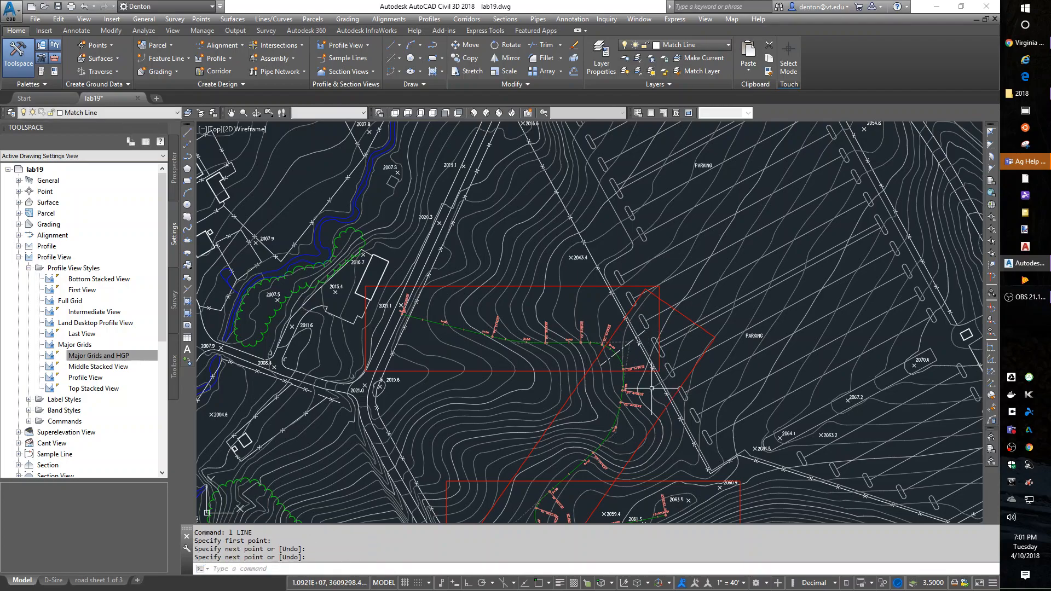
- Draw a horizontal match line across the alignment where the rotated middle and lower frames overlap on the plan
{"action": "key", "text": "Return"}
{"action": "middle_click_drag", "start_coordinate": [518, 497], "coordinate": [605, 336]}
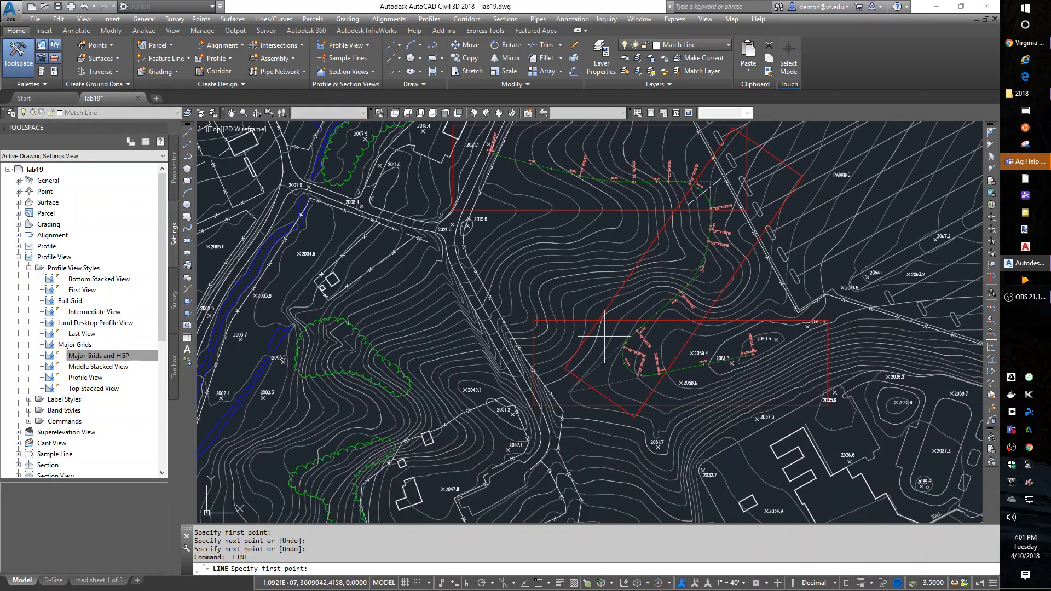
{"action": "left_click", "coordinate": [660, 327]}
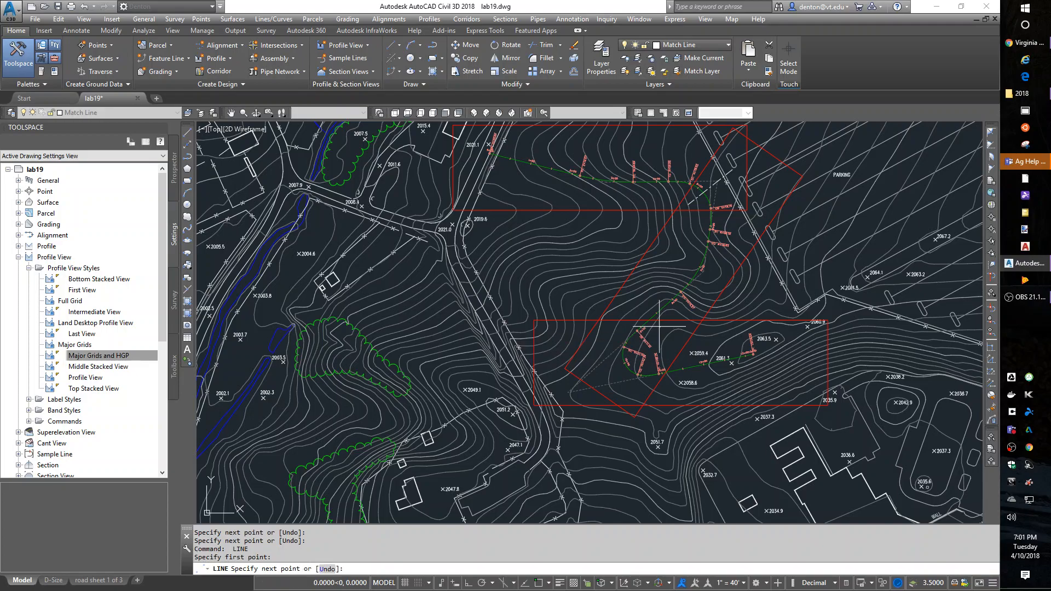
{"action": "left_click", "coordinate": [621, 327]}
{"action": "key", "text": "Return"}
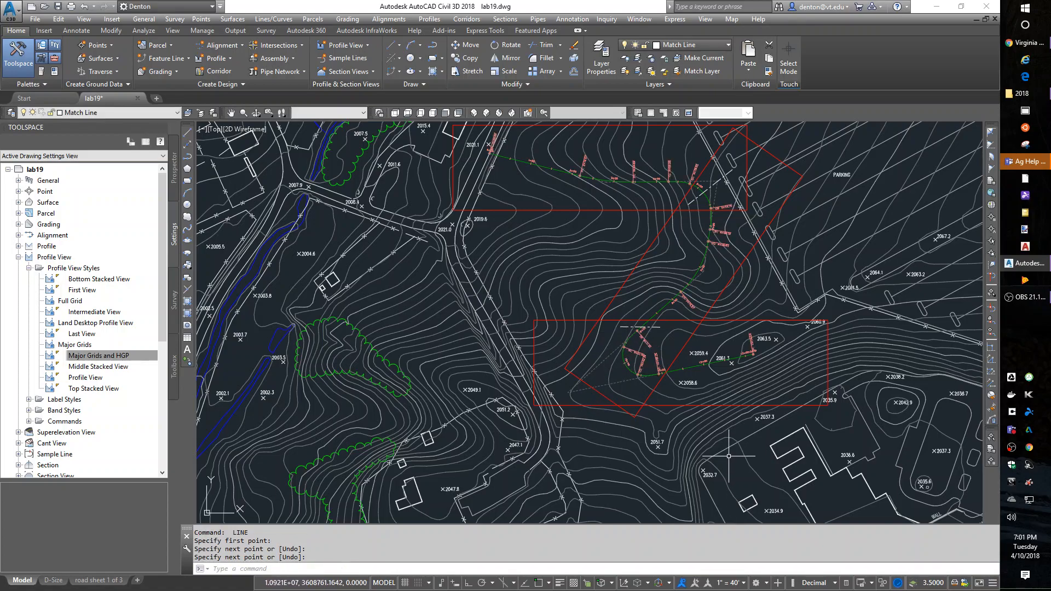
- Switch from model space to the "road sheet 1 of 3" layout
{"action": "scroll", "coordinate": [715, 365], "scroll_direction": "down", "scroll_amount": 4}
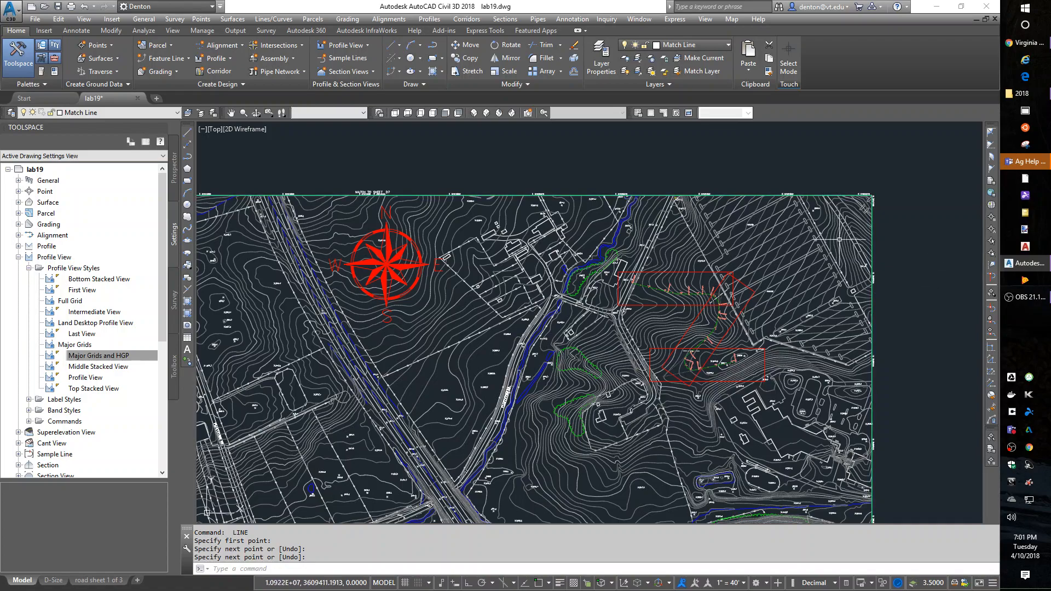
{"action": "scroll", "coordinate": [624, 397], "scroll_direction": "down", "scroll_amount": 2}
{"action": "scroll", "coordinate": [705, 458], "scroll_direction": "down", "scroll_amount": 2}
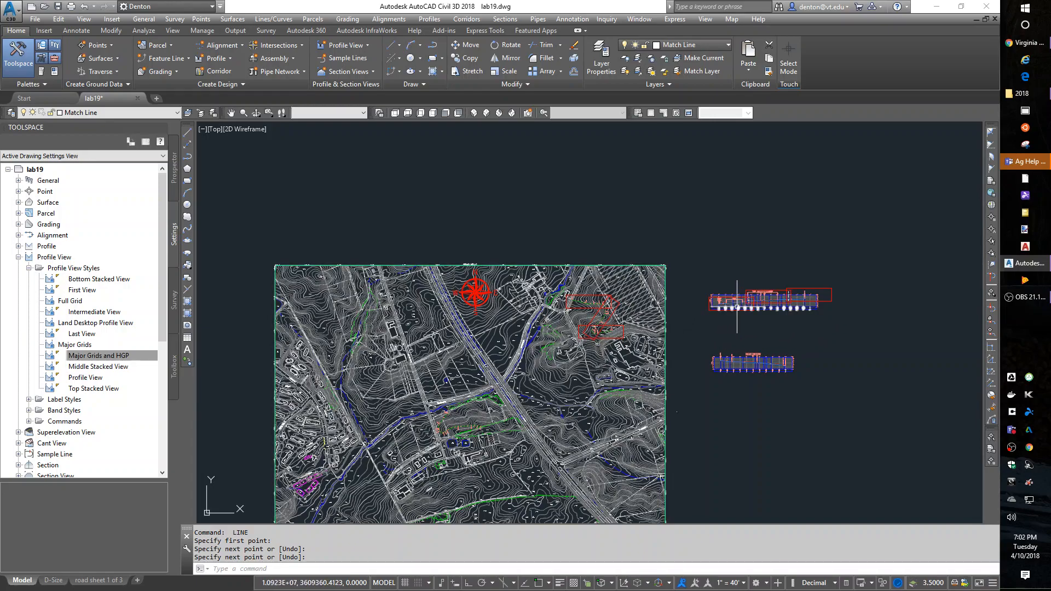
{"action": "middle_click_drag", "start_coordinate": [446, 412], "coordinate": [550, 279]}
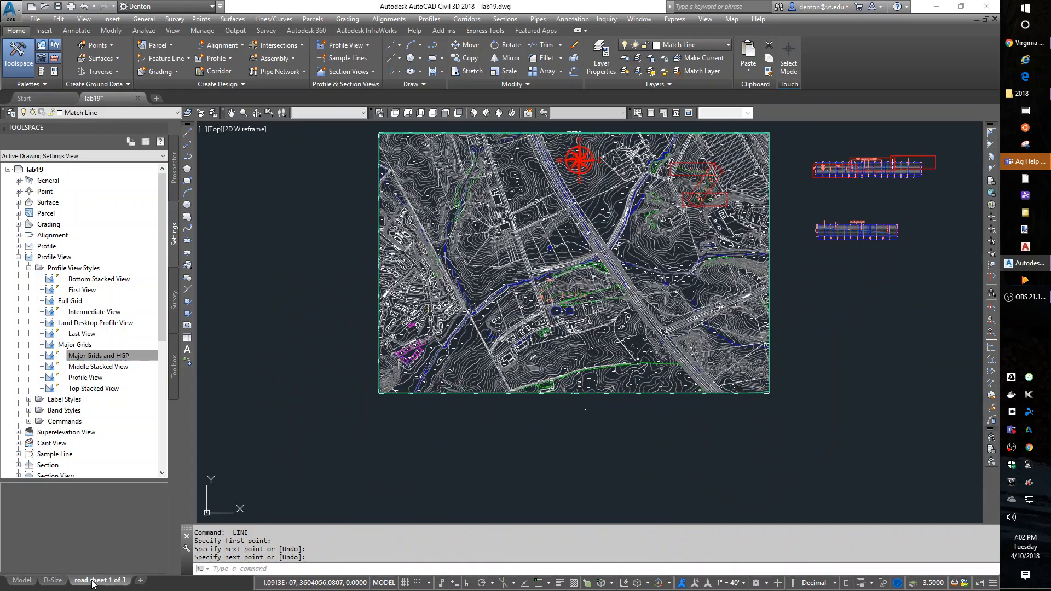
{"action": "left_click", "coordinate": [93, 581]}
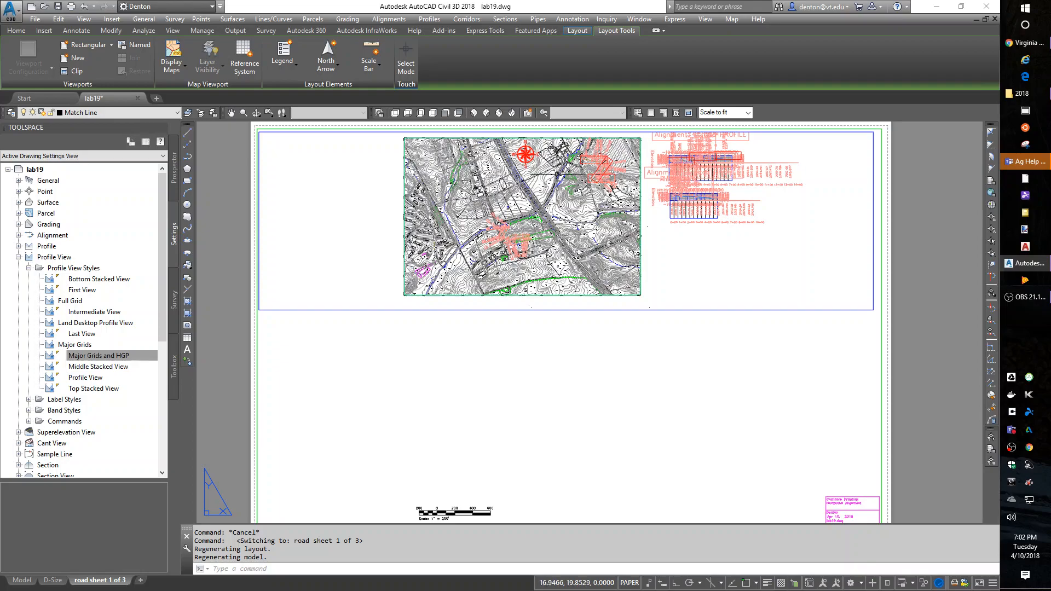
- Try to align the UCS to the lower plan frame rectangle from paper space with the Object option
{"action": "scroll", "coordinate": [591, 176], "scroll_direction": "up", "scroll_amount": 4}
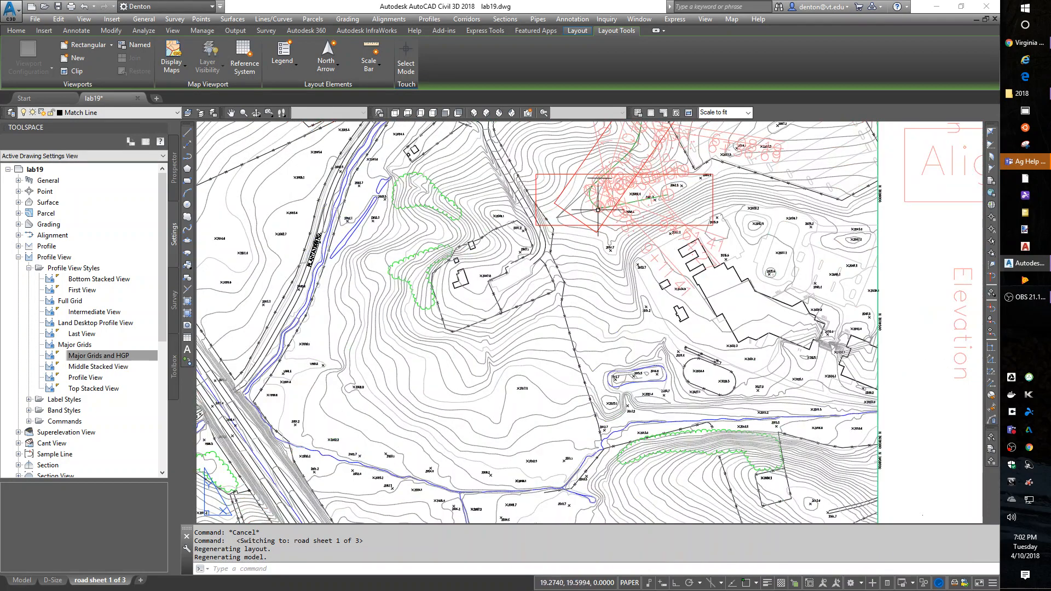
{"action": "middle_click_drag", "start_coordinate": [569, 233], "coordinate": [598, 364]}
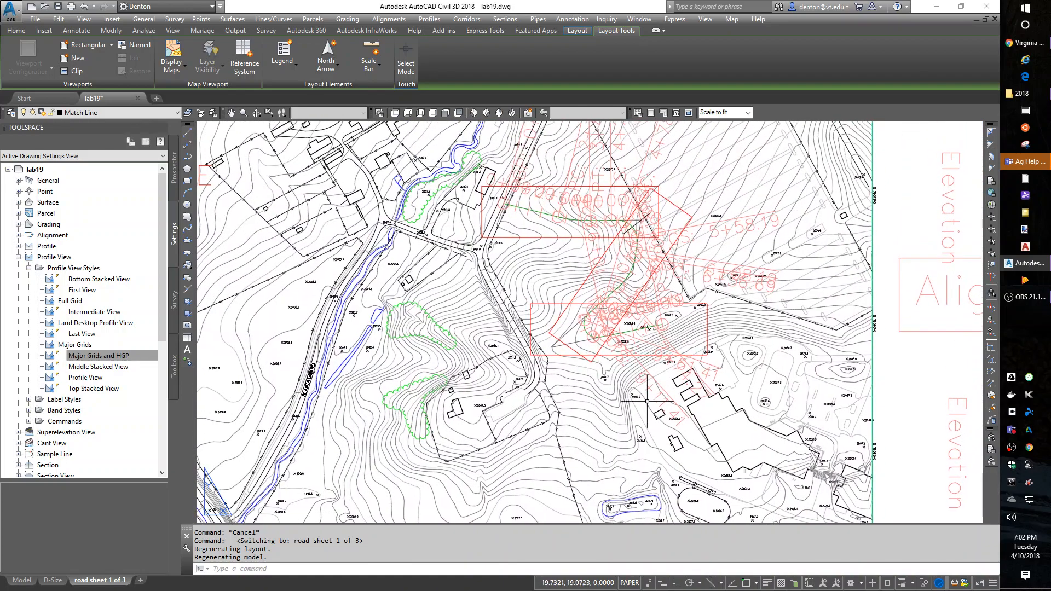
{"action": "type", "text": "ucs"}
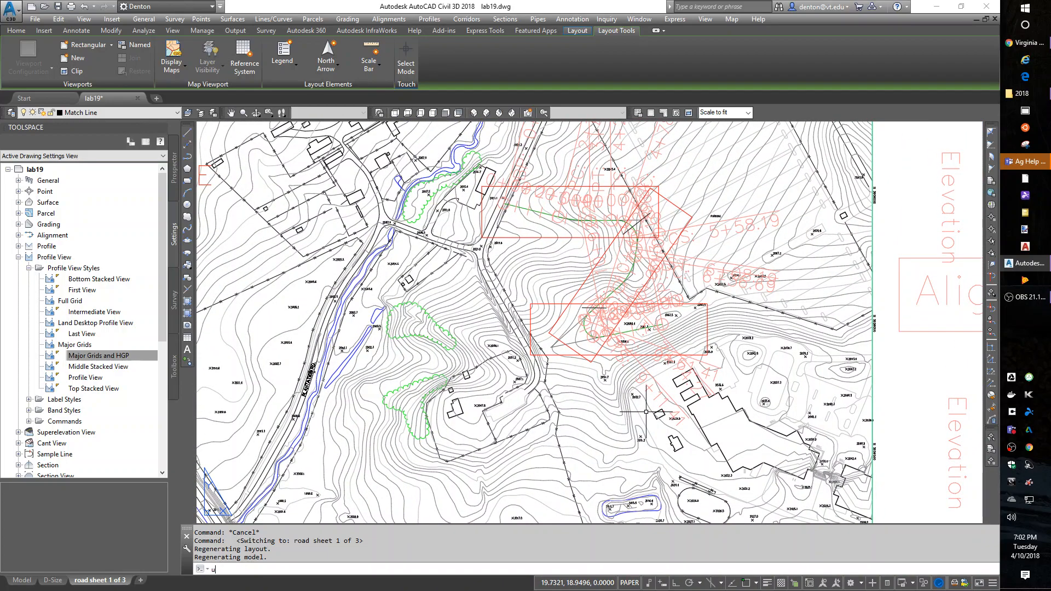
{"action": "key", "text": "Return"}
{"action": "type", "text": "o"}
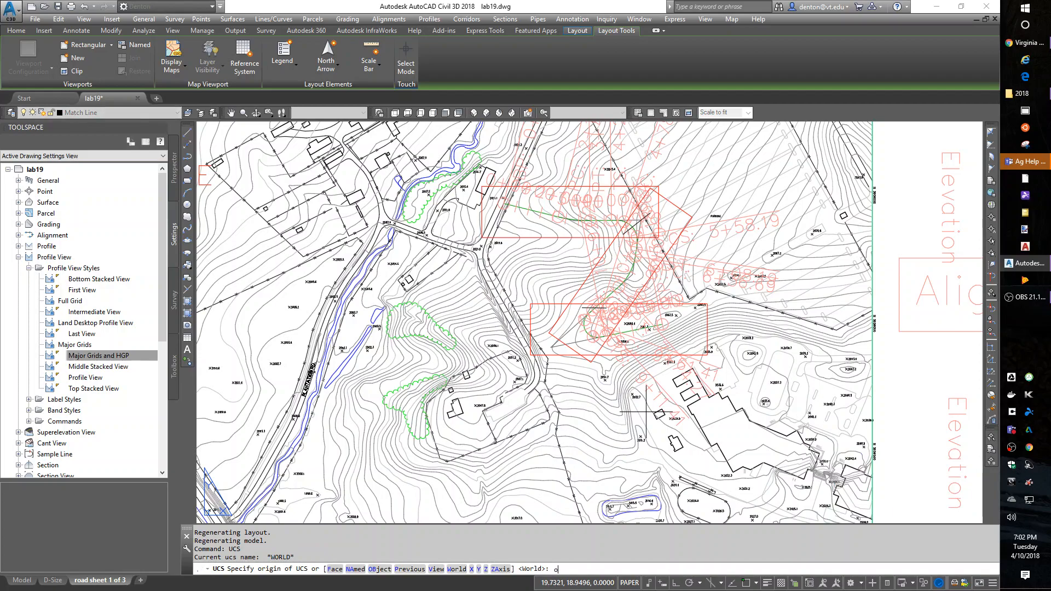
{"action": "type", "text": "b"}
{"action": "key", "text": "Return"}
{"action": "scroll", "coordinate": [688, 306], "scroll_direction": "up", "scroll_amount": 4}
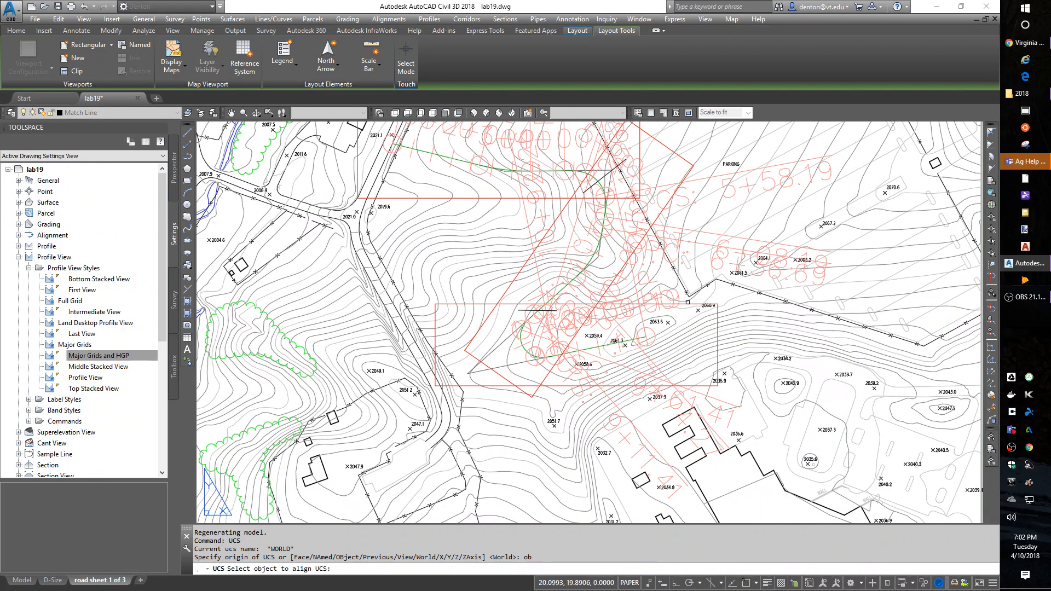
{"action": "left_click", "coordinate": [693, 306]}
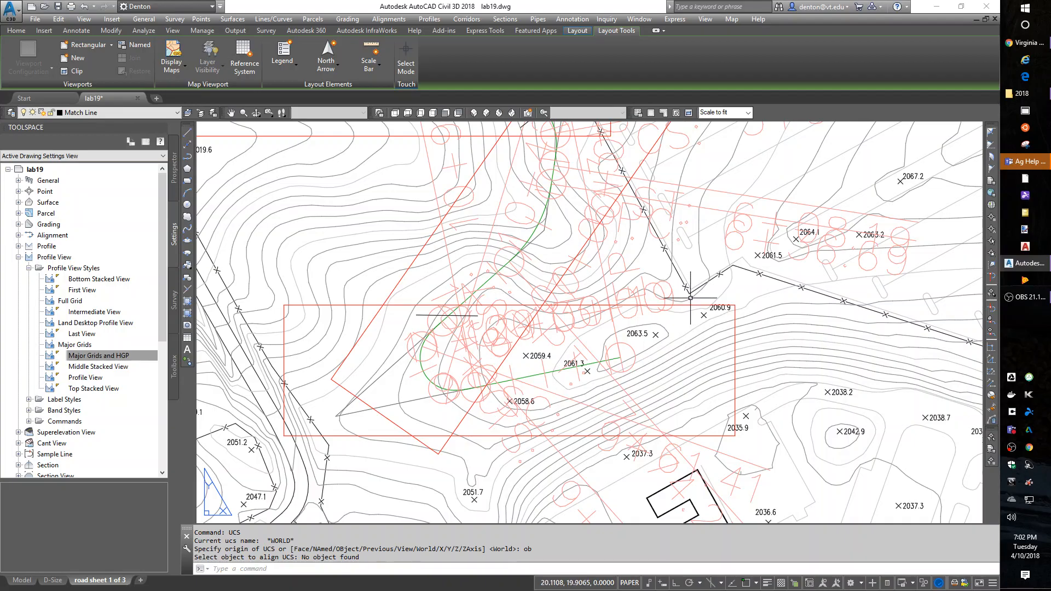
- Activate the upper viewport's model space and align the UCS to the lower plan frame rectangle with the Object option
{"action": "scroll", "coordinate": [694, 412], "scroll_direction": "down", "scroll_amount": 8}
{"action": "middle_click_drag", "start_coordinate": [723, 448], "coordinate": [771, 185]}
{"action": "scroll", "coordinate": [686, 323], "scroll_direction": "down", "scroll_amount": 4}
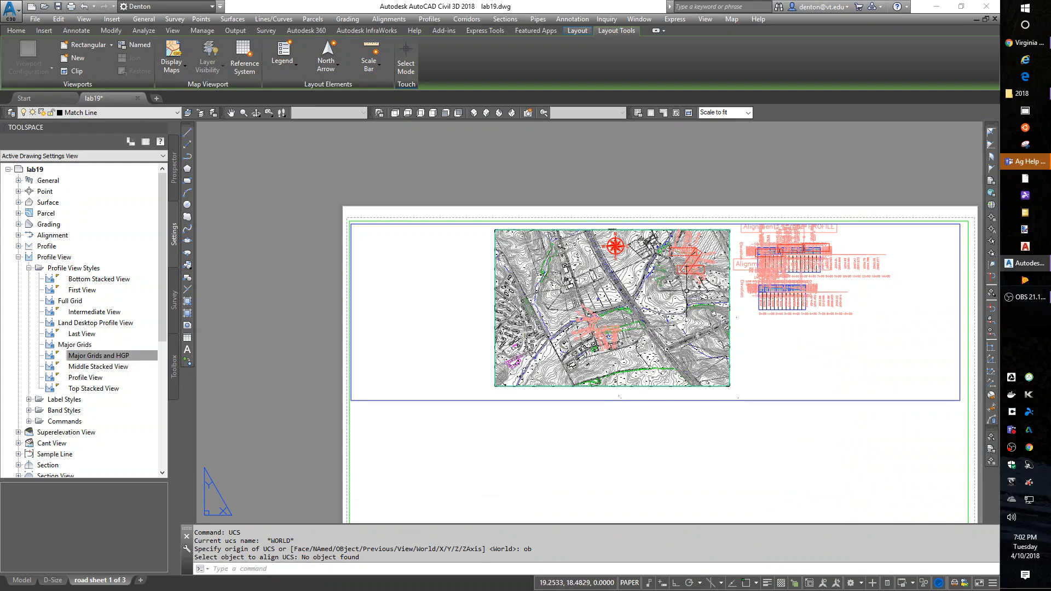
{"action": "double_click", "coordinate": [684, 299]}
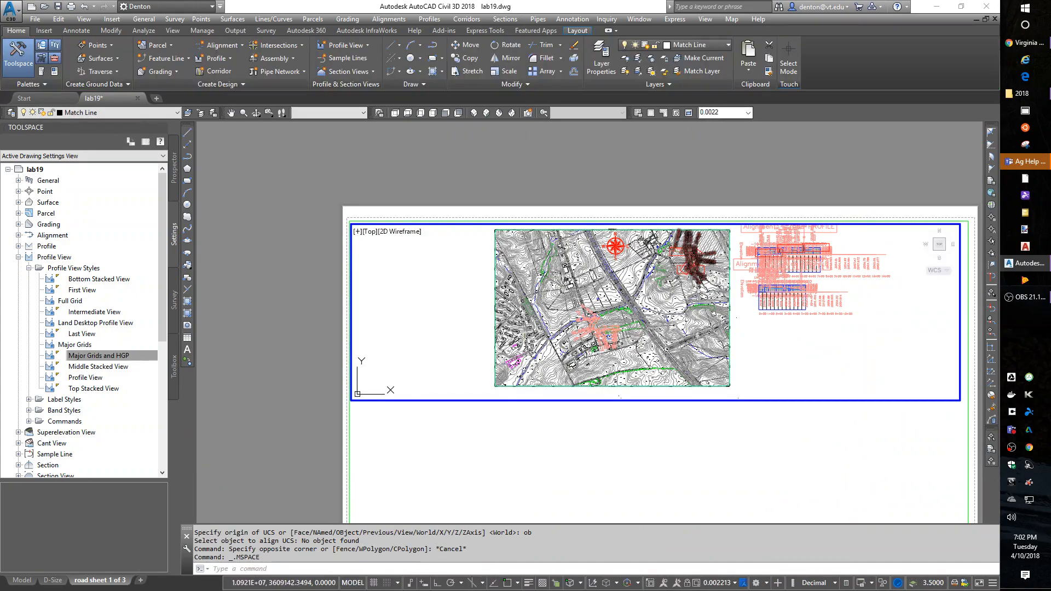
{"action": "scroll", "coordinate": [724, 271], "scroll_direction": "up", "scroll_amount": 8}
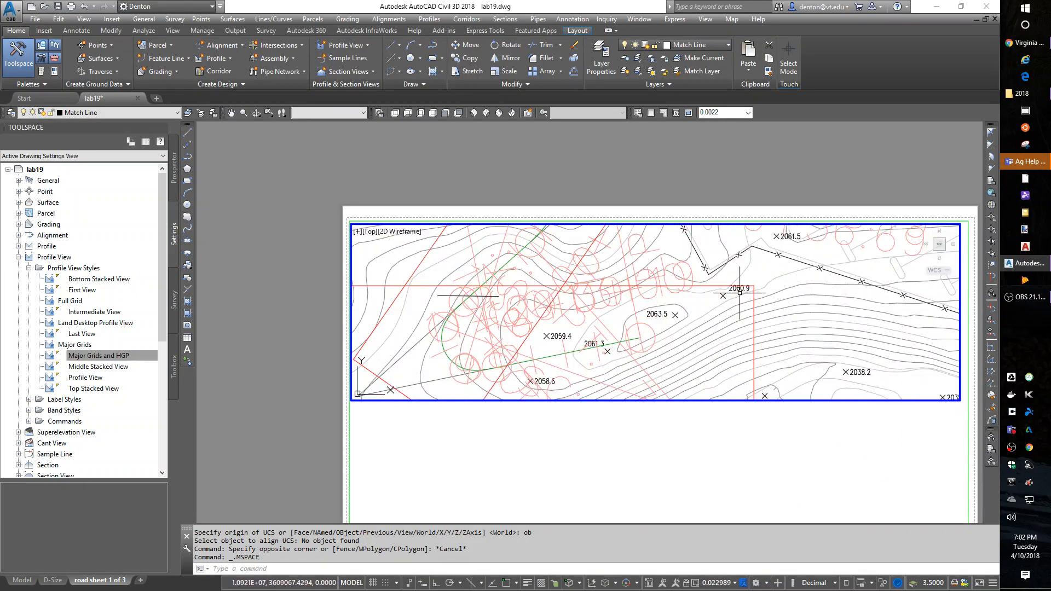
{"action": "scroll", "coordinate": [743, 292], "scroll_direction": "up", "scroll_amount": 4}
{"action": "type", "text": "ucs"}
{"action": "key", "text": "Return"}
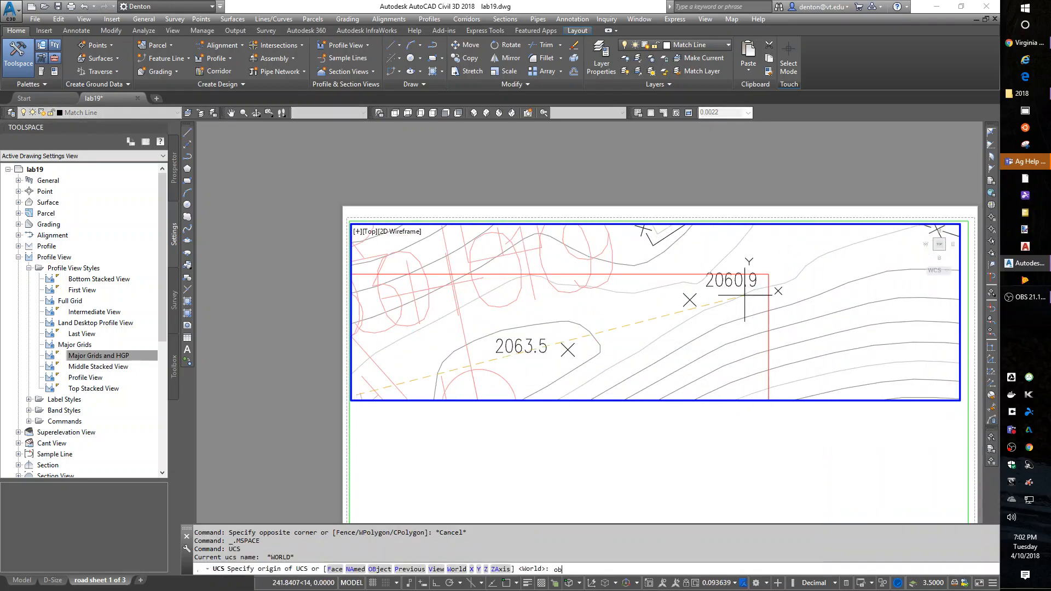
{"action": "type", "text": "ob"}
{"action": "key", "text": "Return"}
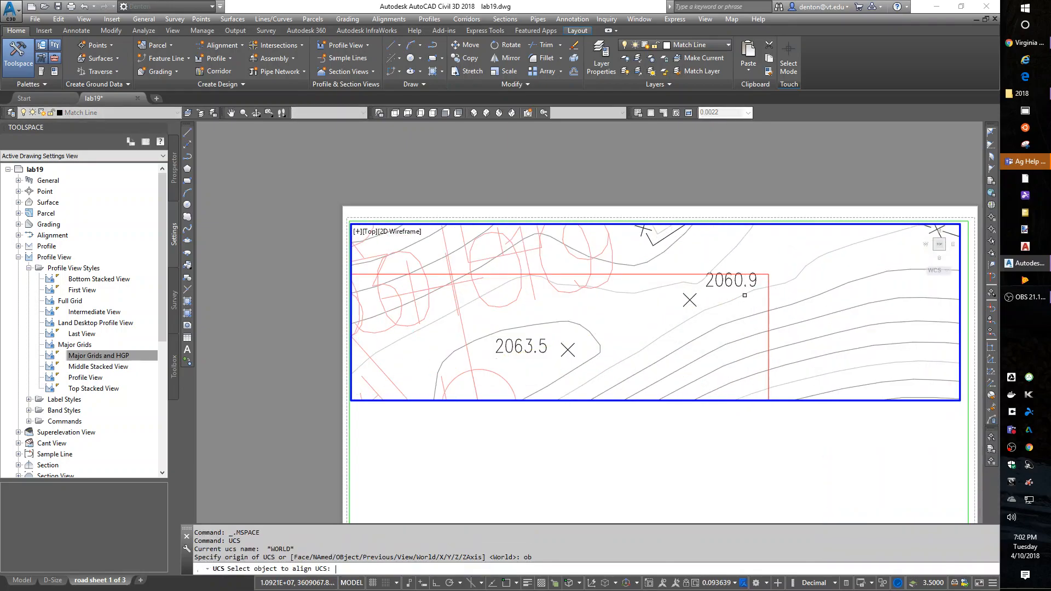
{"action": "left_click", "coordinate": [691, 274]}
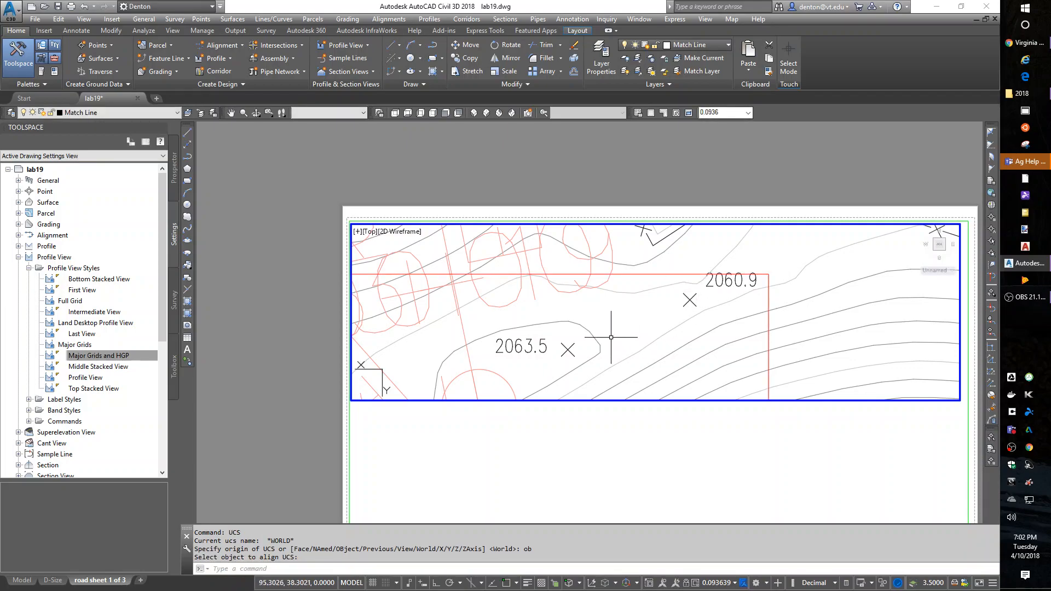
- Orient the viewport to the plan view of the current UCS
{"action": "type", "text": "plan"}
{"action": "key", "text": "Return"}
{"action": "key", "text": "Return"}
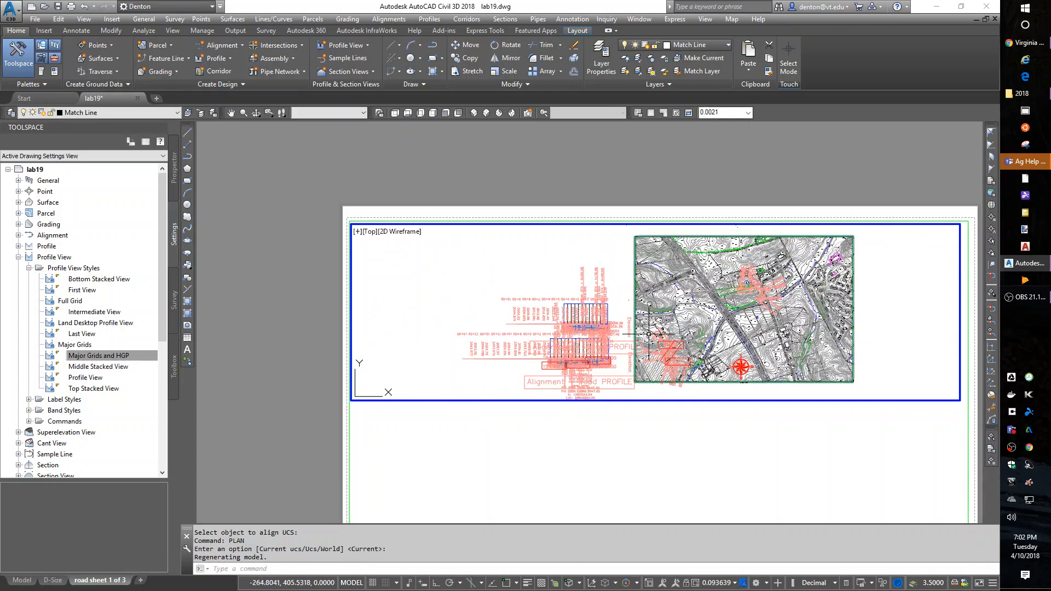
- Try to fit the upper viewport to the lower plan frame with a zoom window between its opposite corners, then regenerate the view
{"action": "scroll", "coordinate": [675, 345], "scroll_direction": "up", "scroll_amount": 5}
{"action": "scroll", "coordinate": [657, 346], "scroll_direction": "up", "scroll_amount": 4}
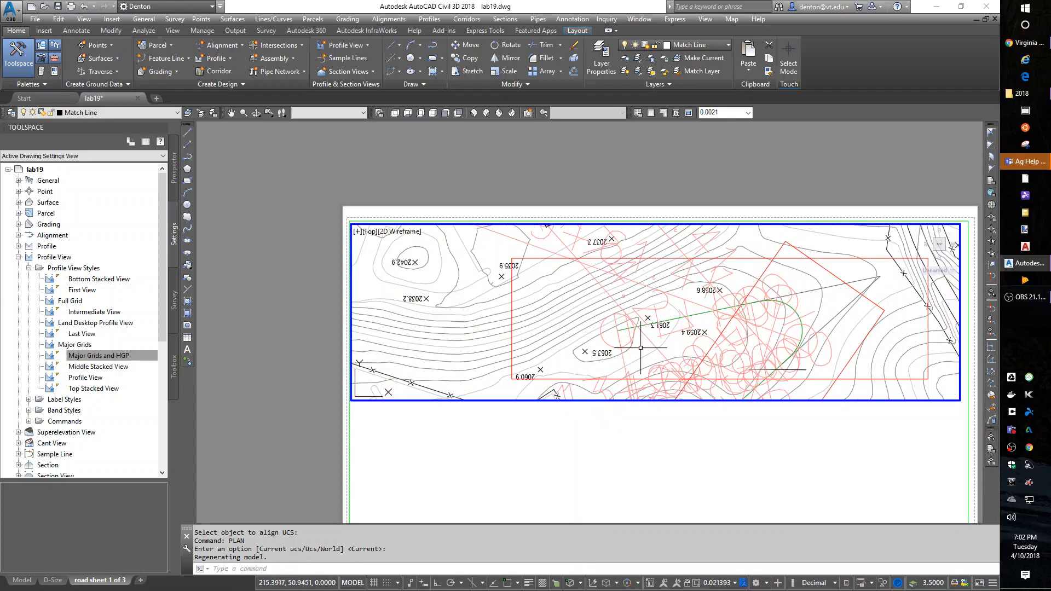
{"action": "type", "text": "z"}
{"action": "key", "text": "Return"}
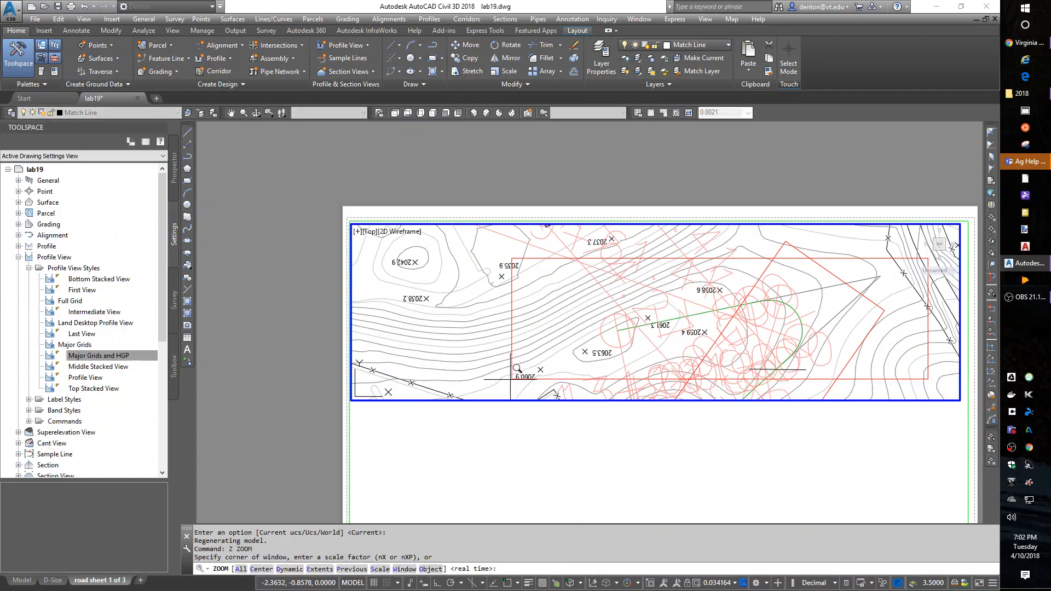
{"action": "key", "text": "F3"}
{"action": "left_click", "coordinate": [511, 379]}
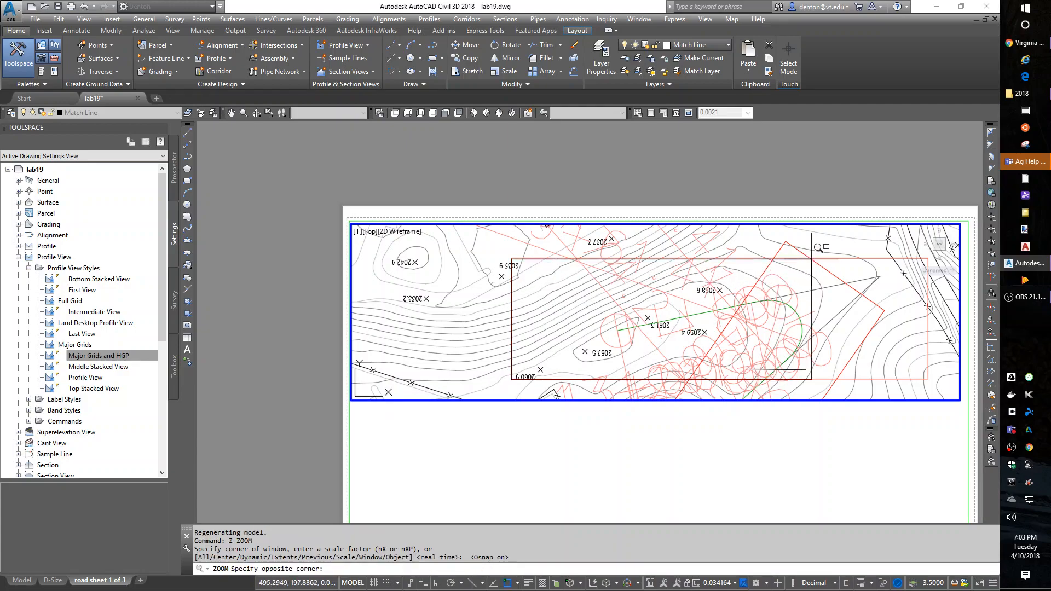
{"action": "left_click", "coordinate": [926, 260]}
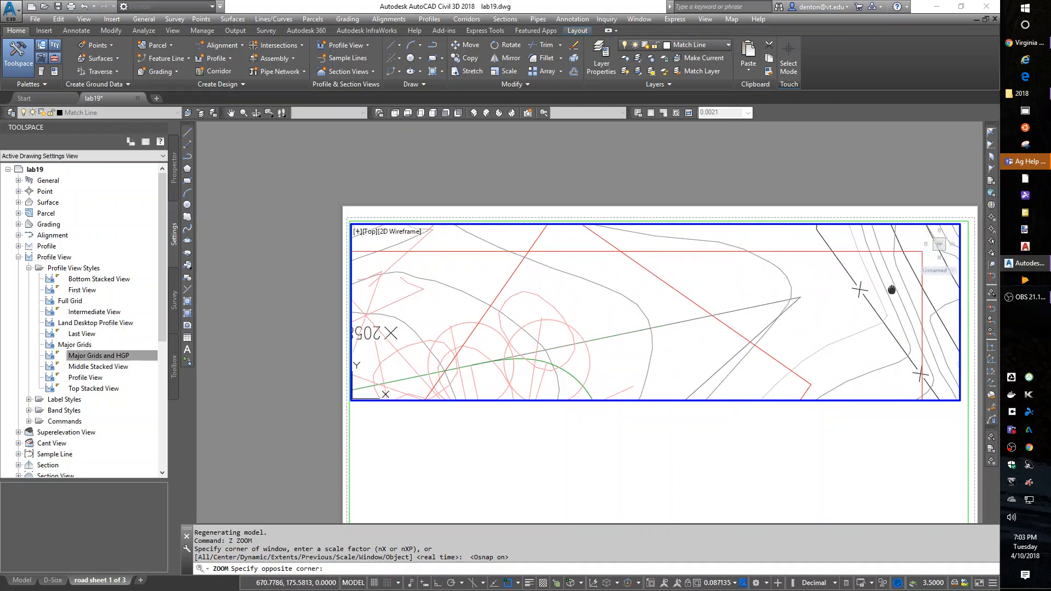
{"action": "left_click", "coordinate": [826, 299]}
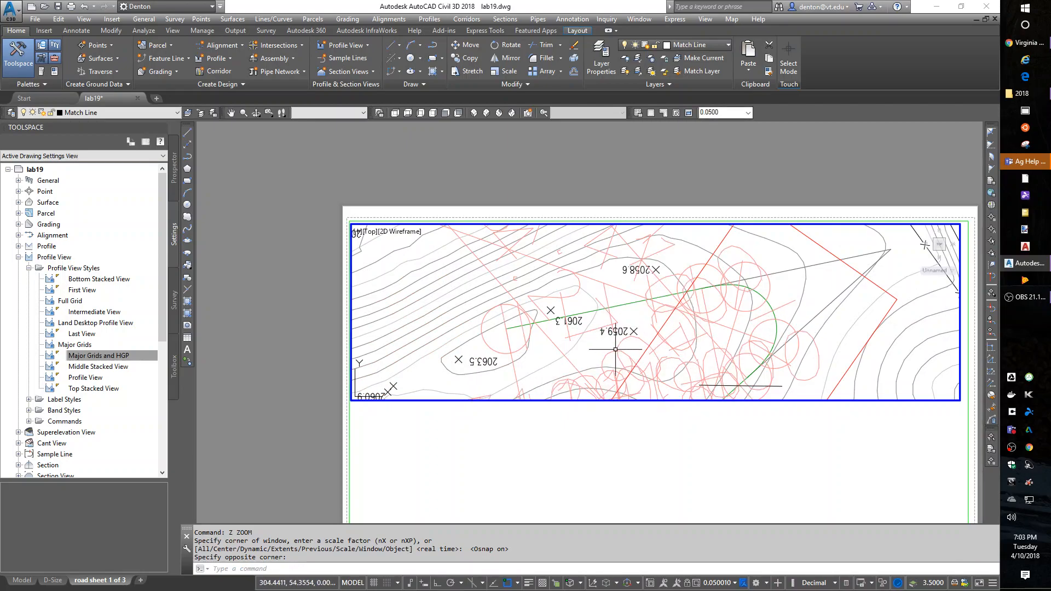
{"action": "key", "text": "Return"}
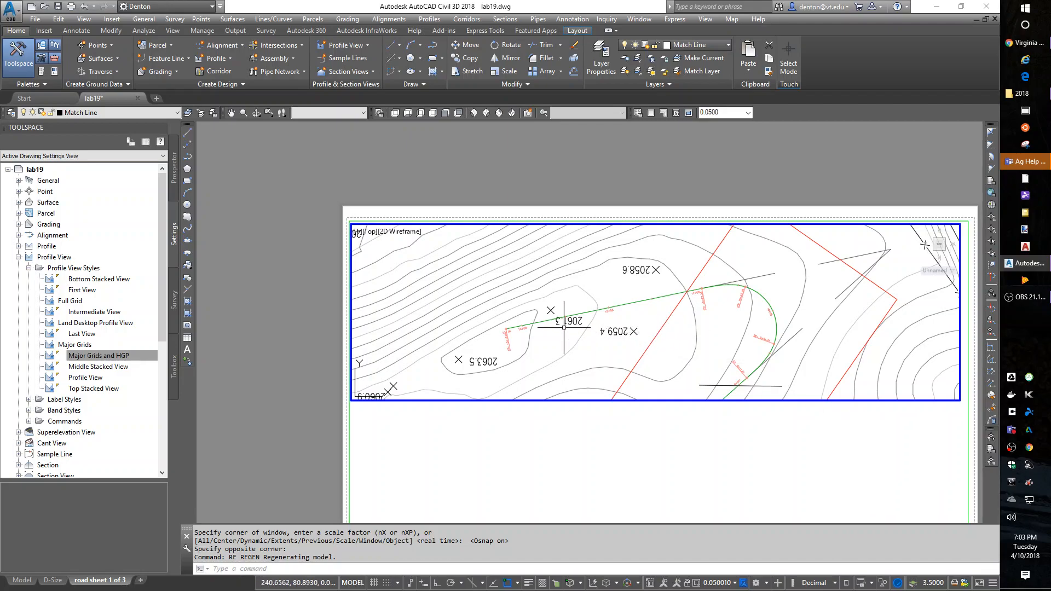
- Reset the UCS to World in the upper viewport and orient it to the plan view of that UCS
{"action": "type", "text": "ucs"}
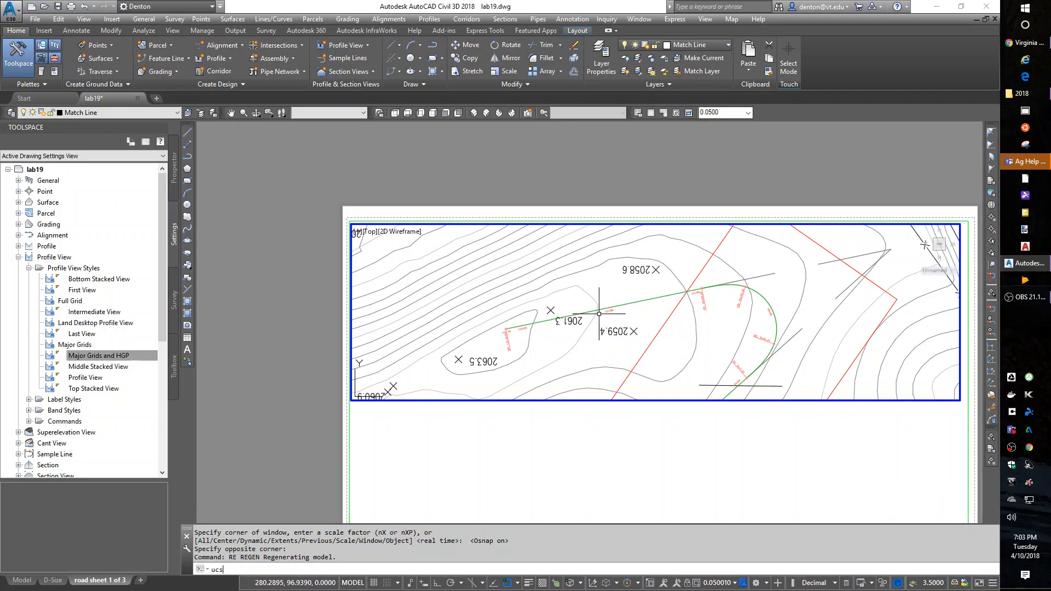
{"action": "key", "text": "Return"}
{"action": "type", "text": "w"}
{"action": "key", "text": "Return"}
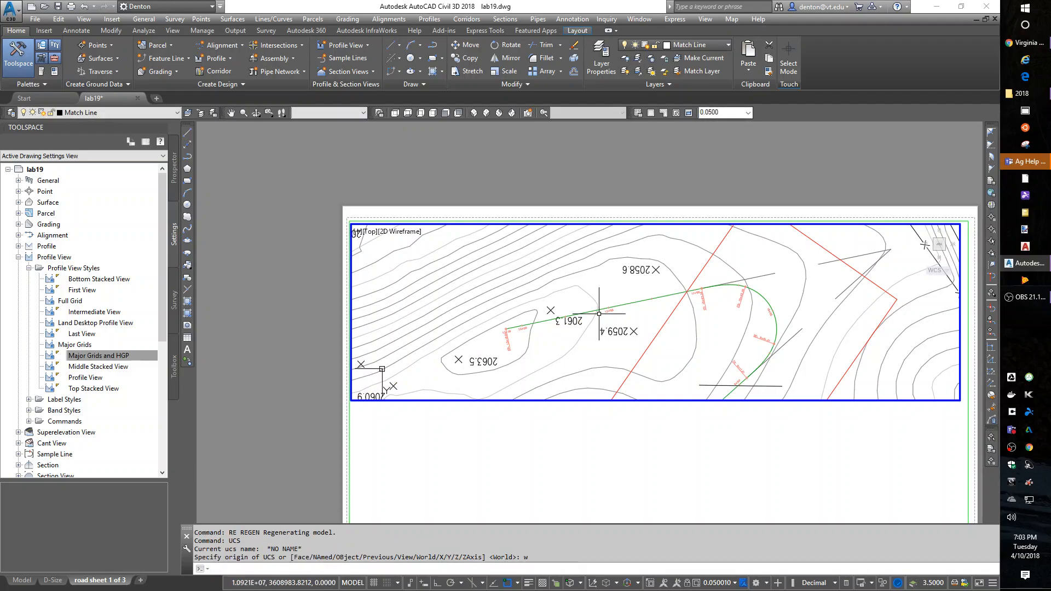
{"action": "type", "text": "plan"}
{"action": "key", "text": "Return"}
{"action": "key", "text": "Return"}
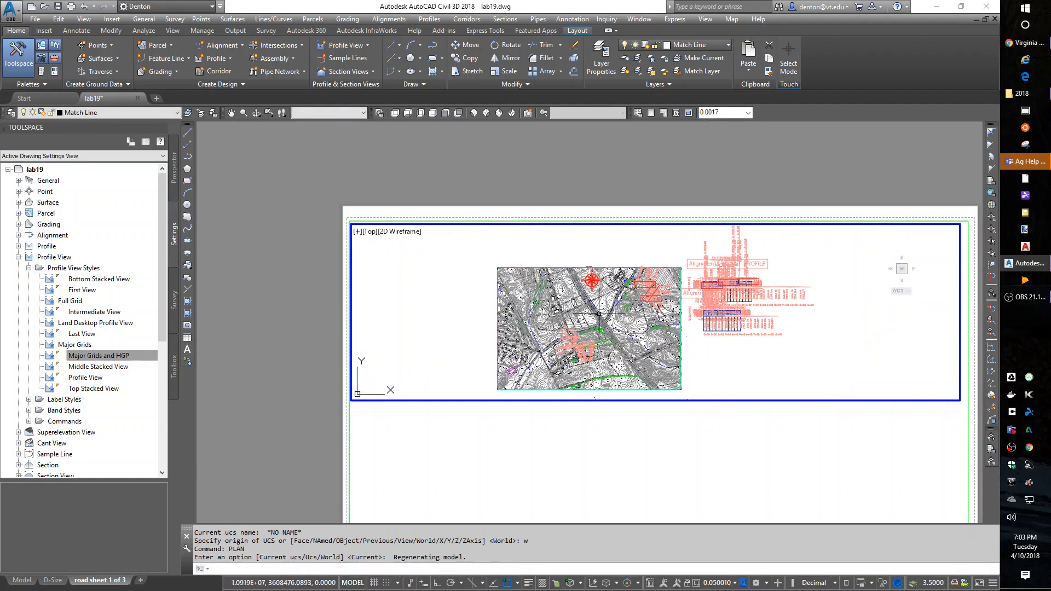
- Scale the upper viewport to 1/20xp with the first plan frame at the alignment's start centred in it, and regenerate the drawing
{"action": "scroll", "coordinate": [669, 294], "scroll_direction": "up", "scroll_amount": 2}
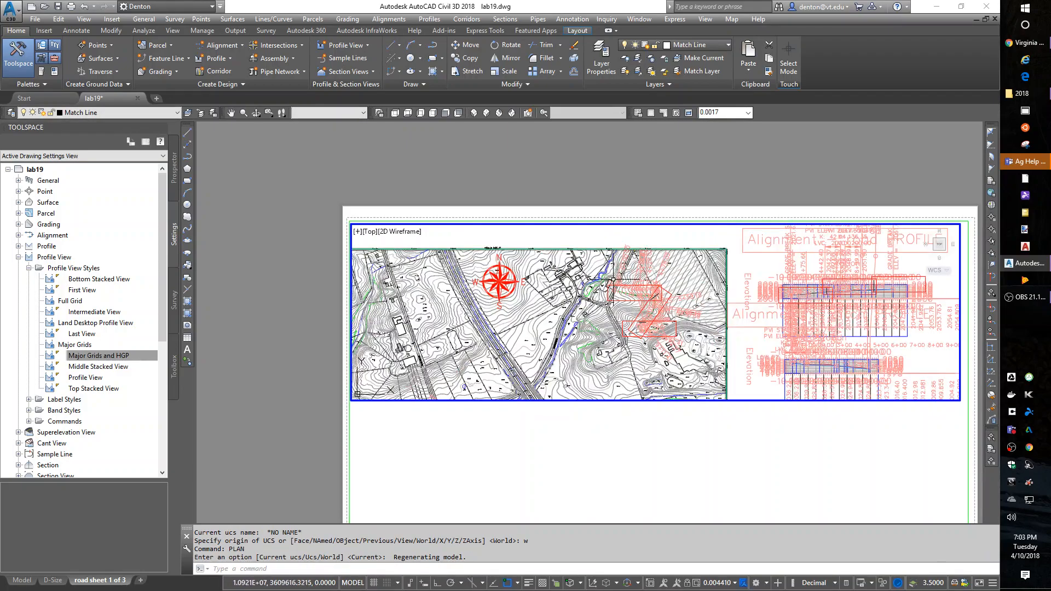
{"action": "scroll", "coordinate": [641, 349], "scroll_direction": "up", "scroll_amount": 3}
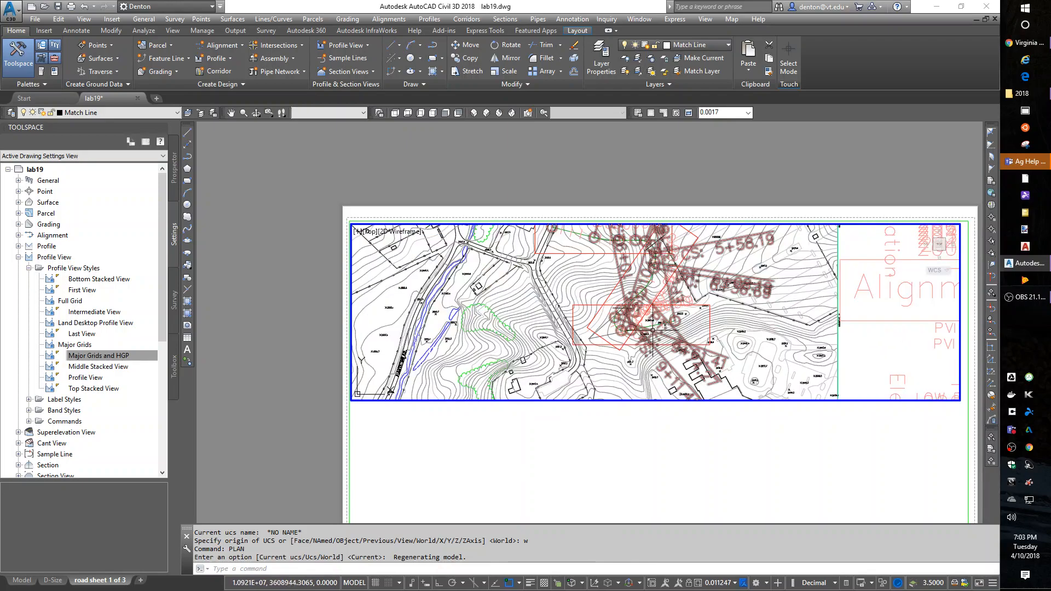
{"action": "middle_click_drag", "start_coordinate": [554, 234], "coordinate": [541, 301]}
{"action": "scroll", "coordinate": [541, 301], "scroll_direction": "up", "scroll_amount": 4}
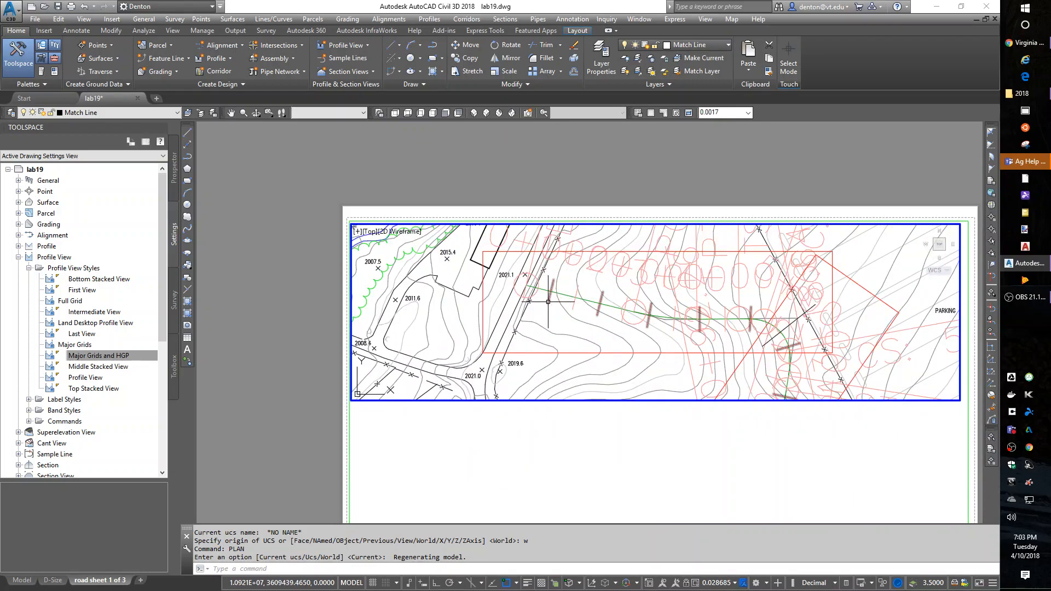
{"action": "type", "text": "z"}
{"action": "key", "text": "Return"}
{"action": "type", "text": "1/20x"}
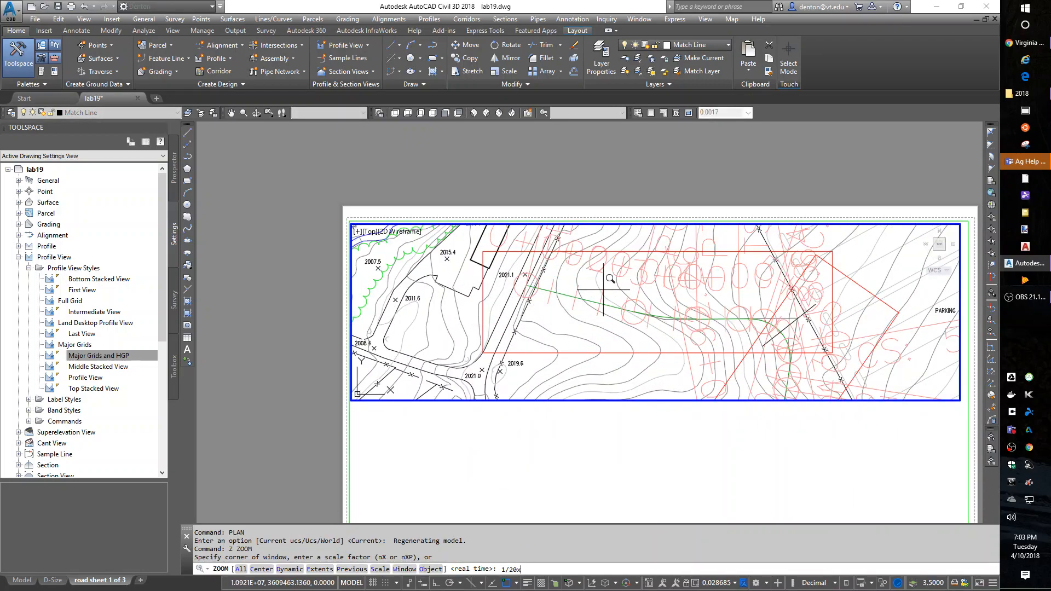
{"action": "type", "text": "p"}
{"action": "key", "text": "Return"}
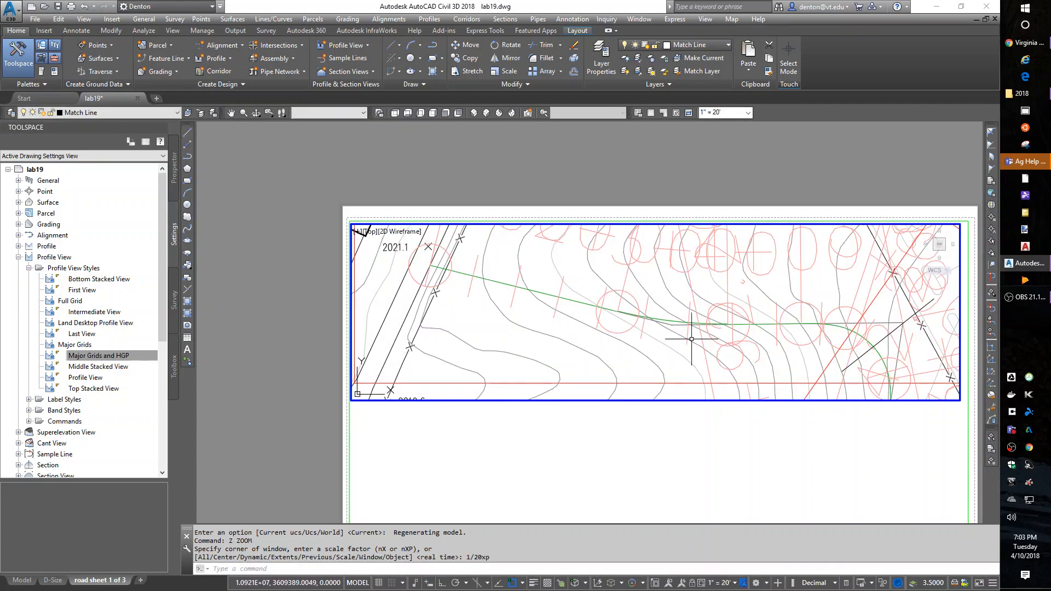
{"action": "middle_click_drag", "start_coordinate": [667, 314], "coordinate": [664, 332]}
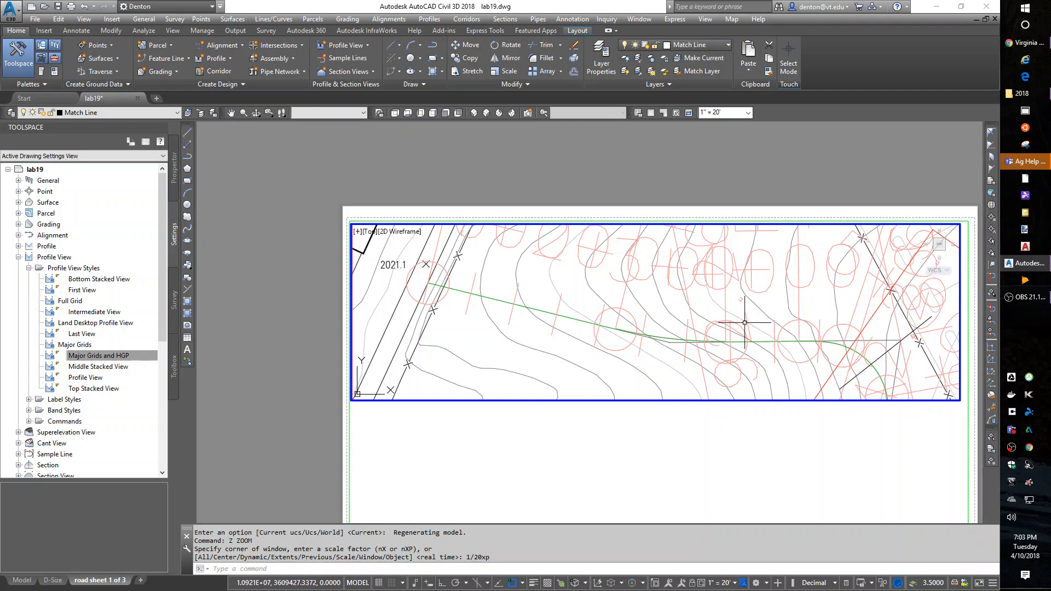
{"action": "type", "text": "re"}
{"action": "key", "text": "Return"}
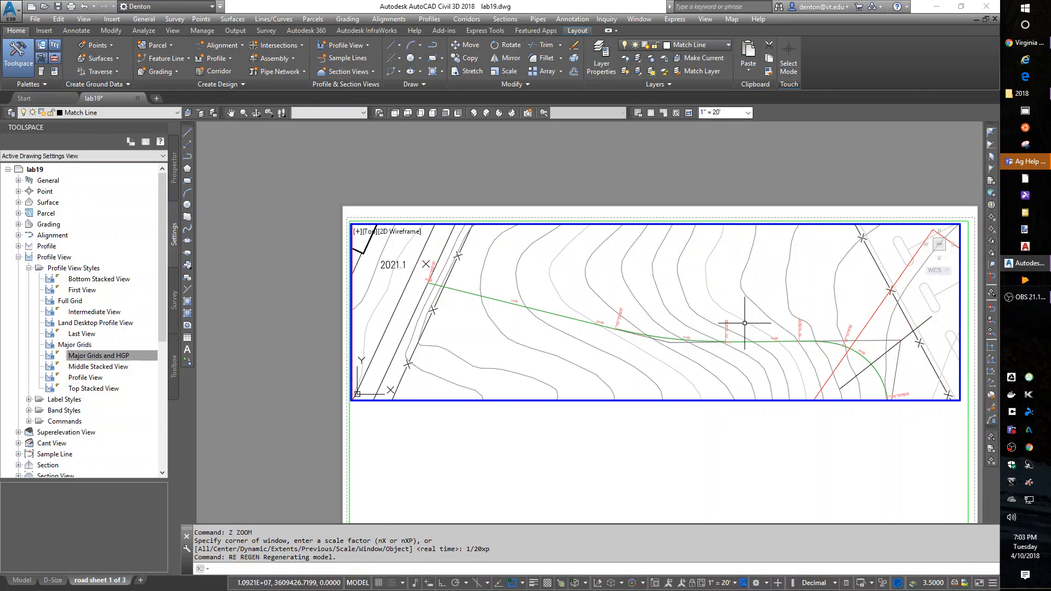
- Return to paper space and copy the plan viewport straight down with Ortho on, placing the copy just below the original
{"action": "double_click", "coordinate": [639, 469]}
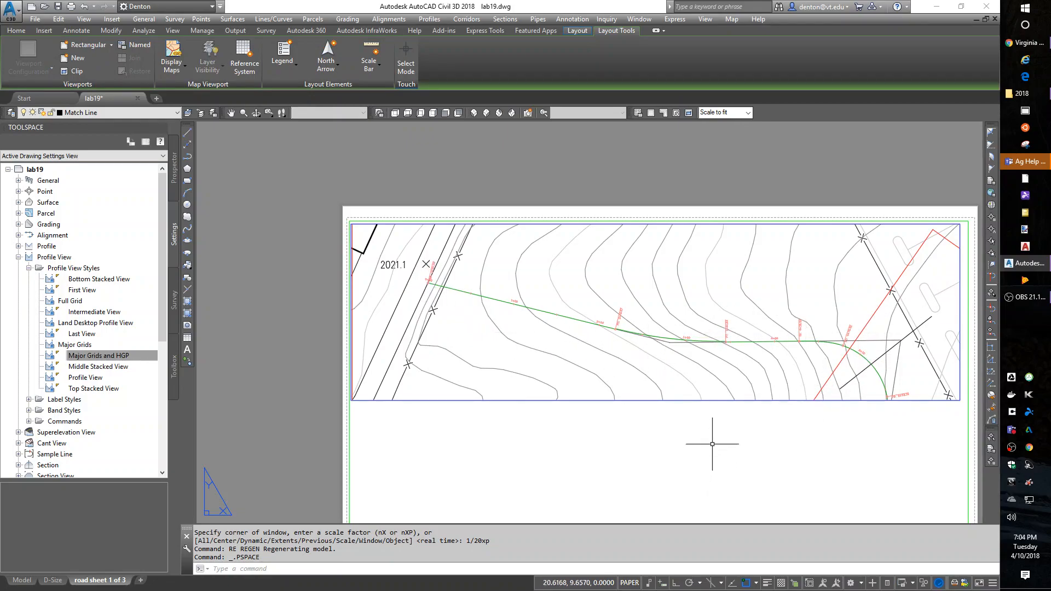
{"action": "middle_click_drag", "start_coordinate": [685, 446], "coordinate": [629, 362]}
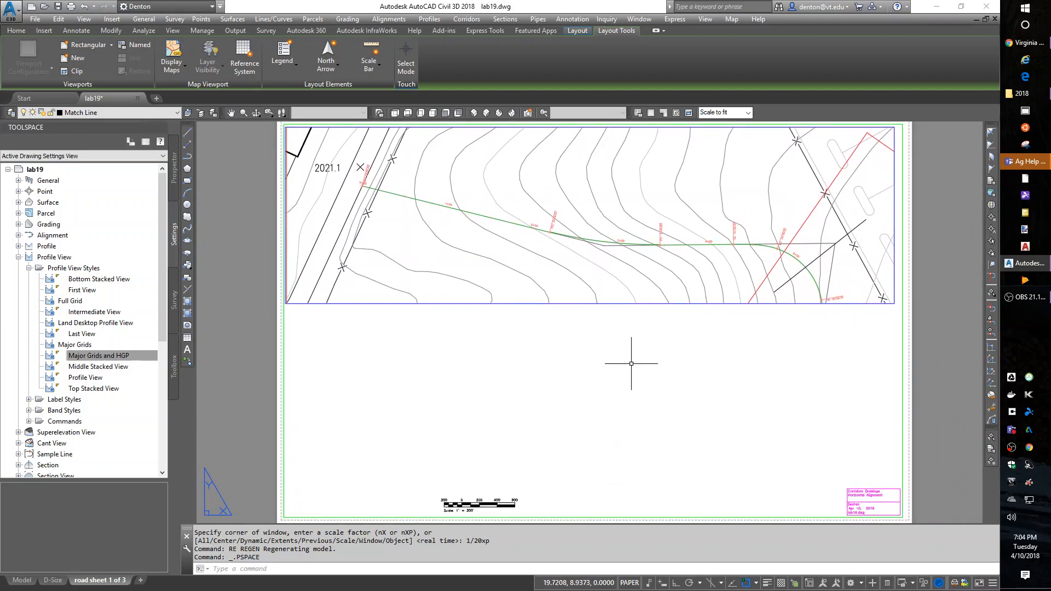
{"action": "scroll", "coordinate": [640, 367], "scroll_direction": "down", "scroll_amount": 2}
{"action": "type", "text": "Cp"}
{"action": "key", "text": "Return"}
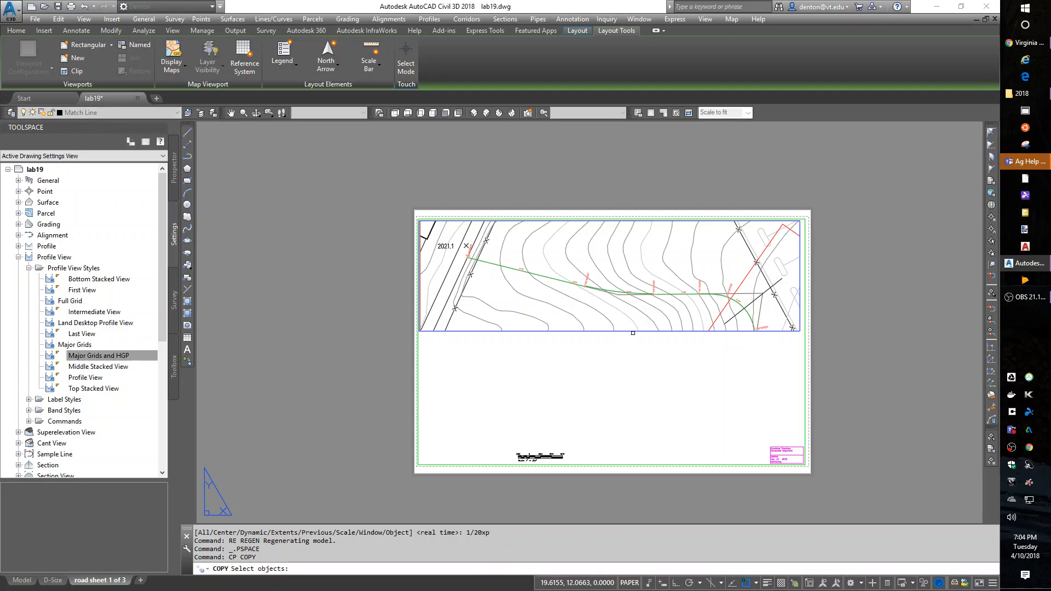
{"action": "left_click", "coordinate": [637, 331]}
{"action": "key", "text": "Return"}
{"action": "left_click", "coordinate": [646, 354]}
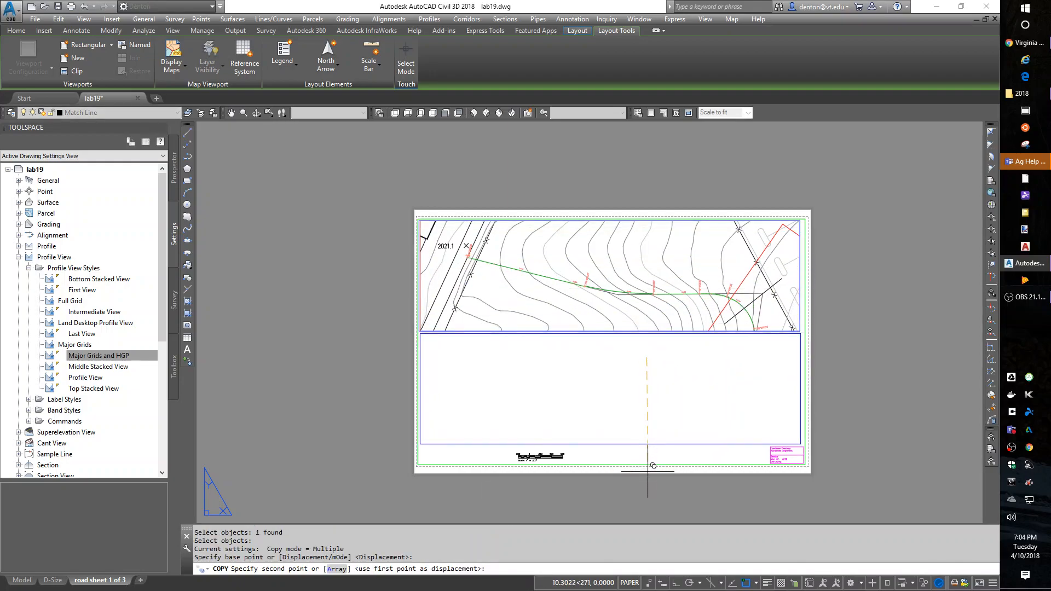
{"action": "key", "text": "F8"}
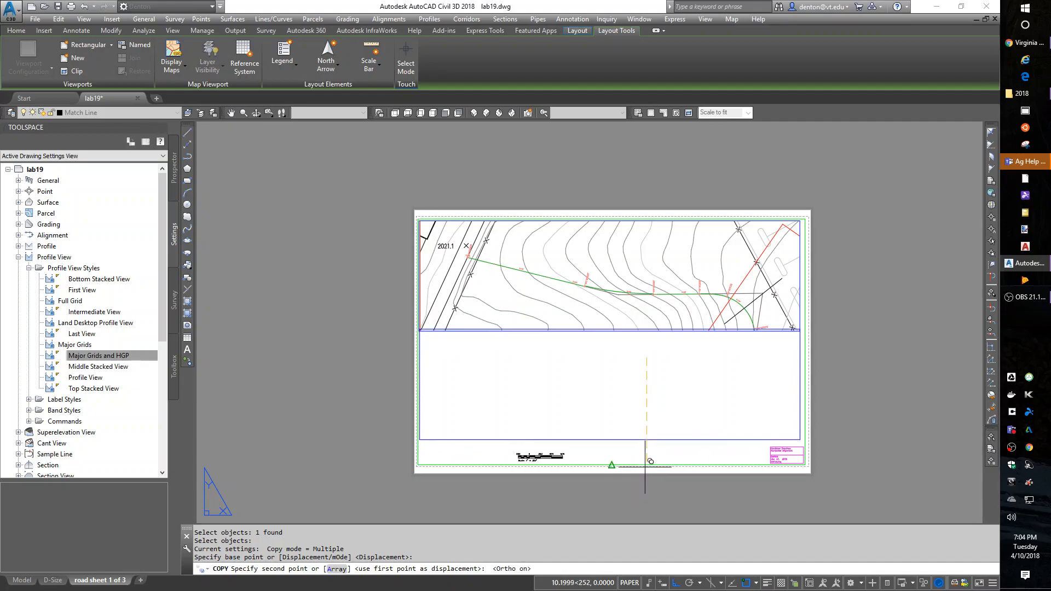
{"action": "left_click", "coordinate": [645, 471]}
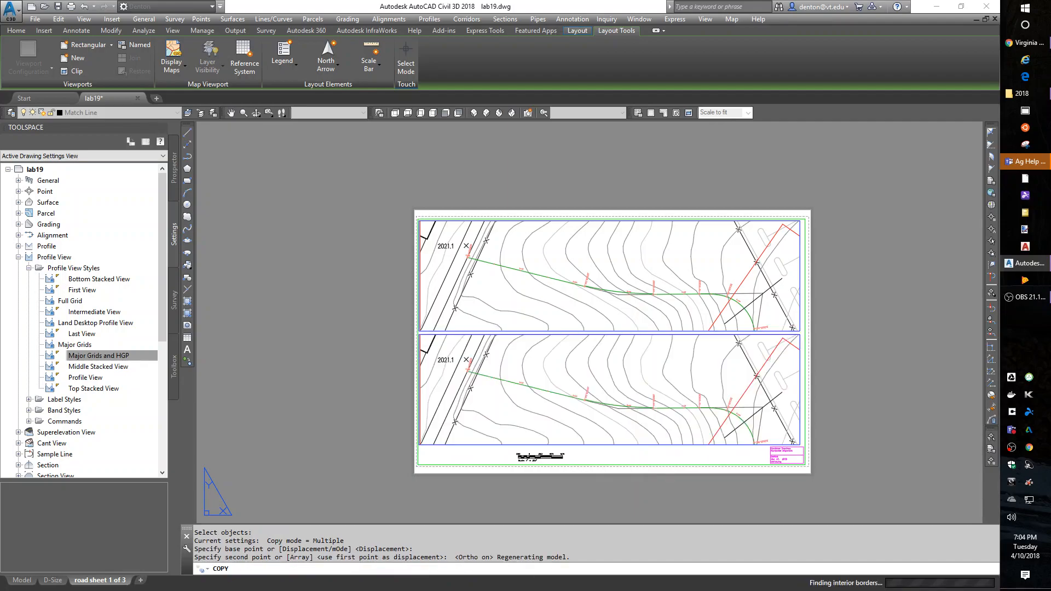
{"action": "key", "text": "Return"}
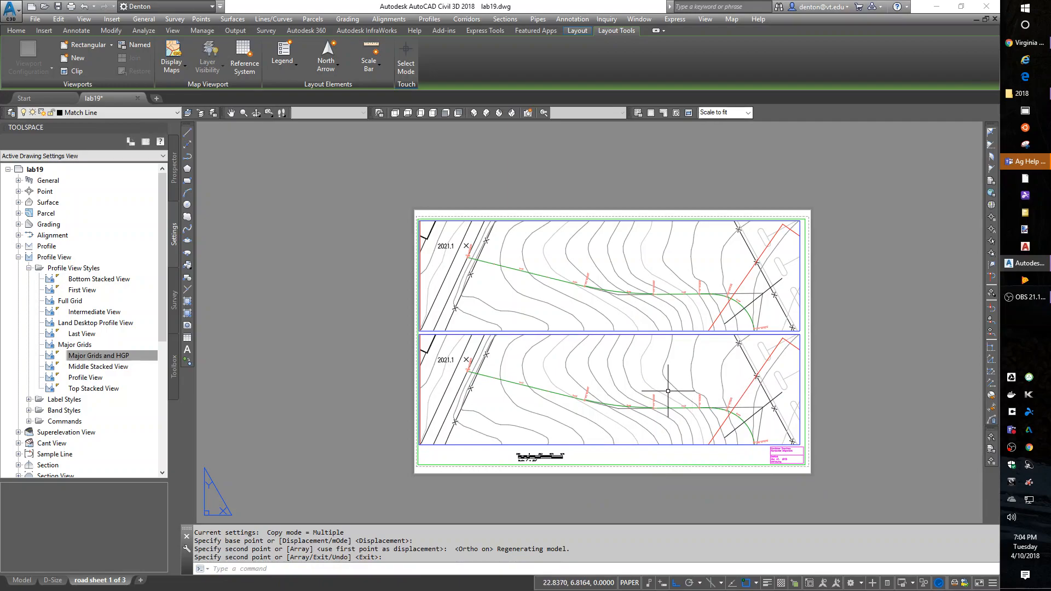
- Activate the lower viewport and zoom it to a window around the first sheet frame on the upper profile view
{"action": "double_click", "coordinate": [669, 392]}
{"action": "scroll", "coordinate": [635, 379], "scroll_direction": "down", "scroll_amount": 6}
{"action": "scroll", "coordinate": [635, 379], "scroll_direction": "up", "scroll_amount": 5}
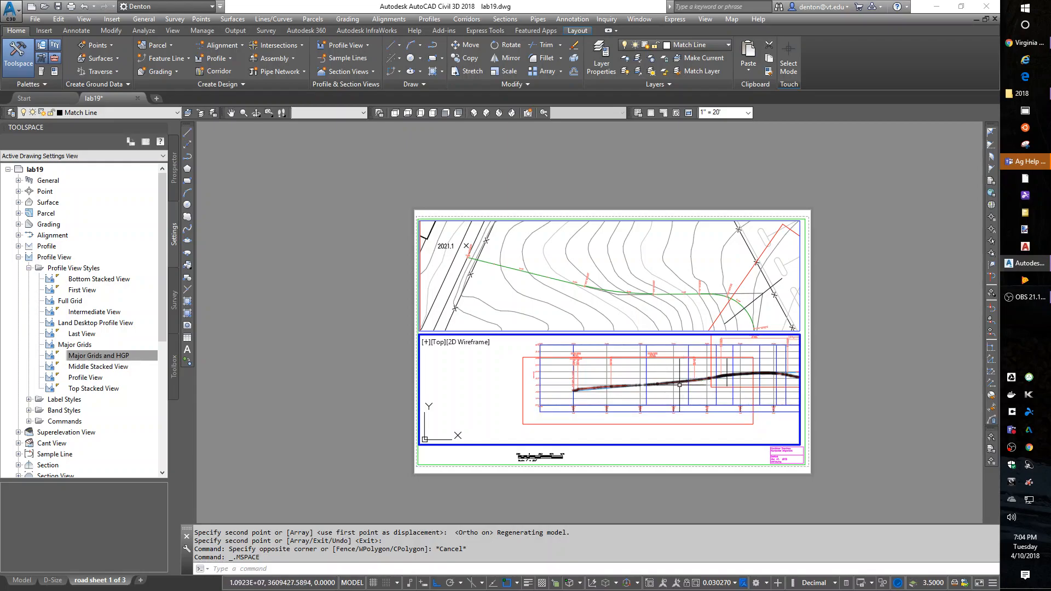
{"action": "type", "text": "z"}
{"action": "key", "text": "Return"}
{"action": "left_click", "coordinate": [524, 426]}
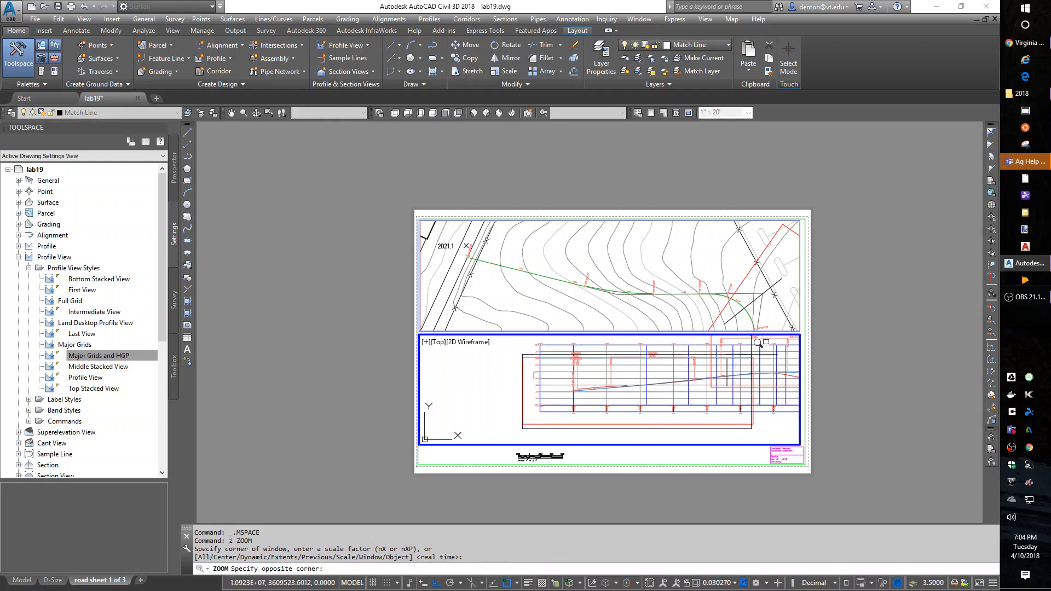
{"action": "left_click", "coordinate": [750, 359]}
- Scale the lower viewport to 1/20xp, centre the first profile frame in it, and return to paper space
{"action": "type", "text": "Z"}
{"action": "key", "text": "Return"}
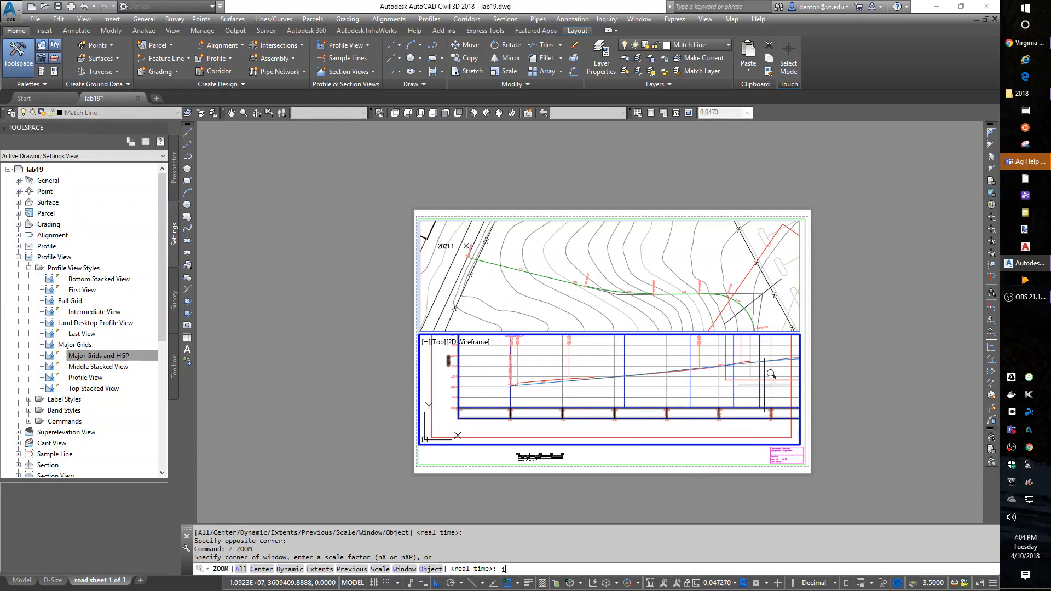
{"action": "type", "text": "1/20xp"}
{"action": "key", "text": "Return"}
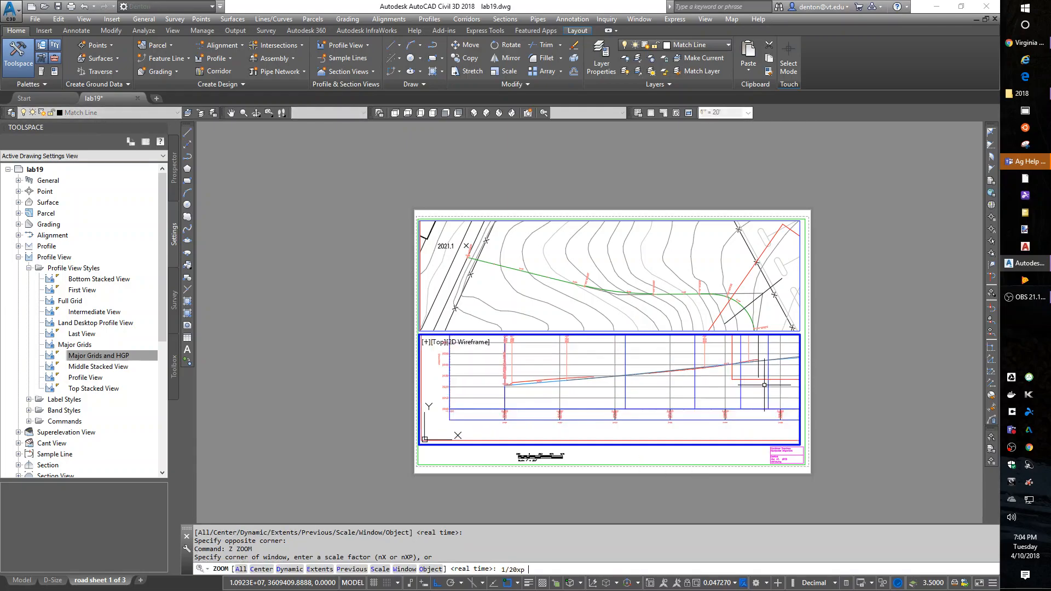
{"action": "middle_click_drag", "start_coordinate": [621, 398], "coordinate": [618, 402]}
{"action": "middle_click_drag", "start_coordinate": [684, 373], "coordinate": [671, 386]}
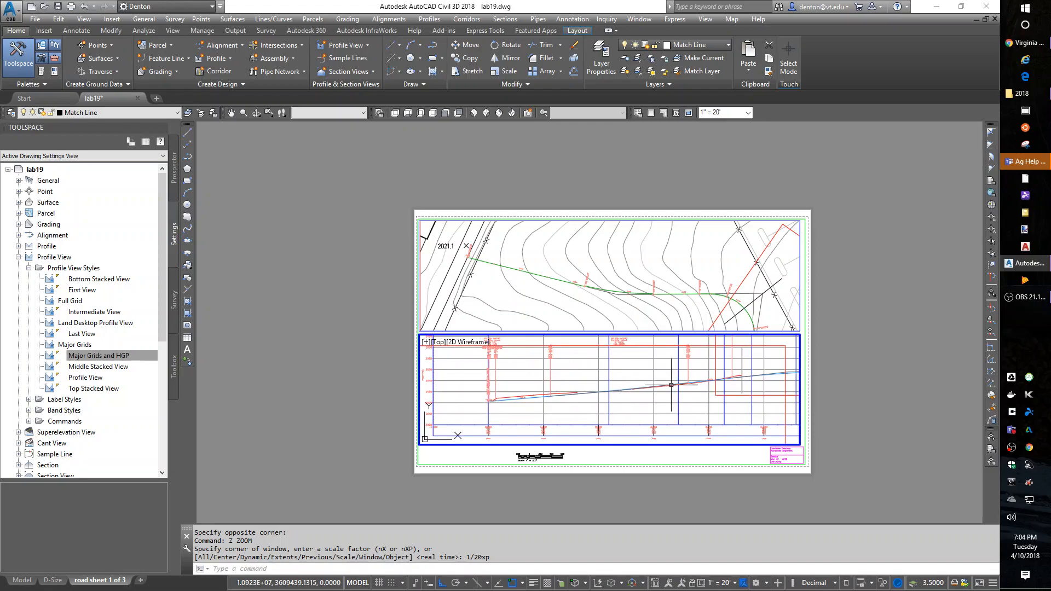
{"action": "double_click", "coordinate": [846, 381]}
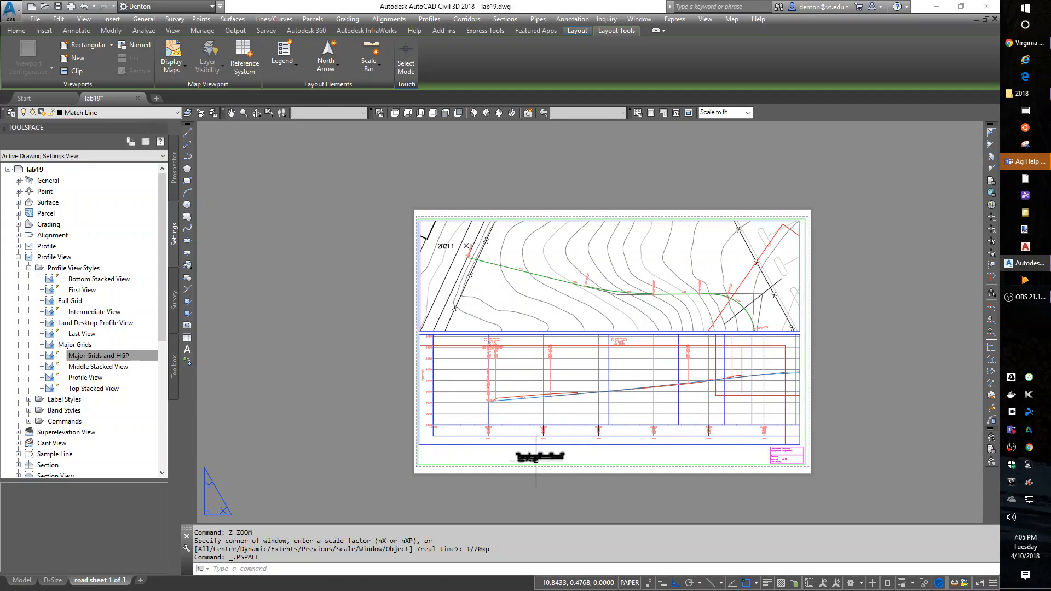
- Edit the graphic scale bar block's attributes for a drawing scale of 20, giving the values 20, 20, 40, 60 and 20'
{"action": "type", "text": "ddatte"}
{"action": "key", "text": "Return"}
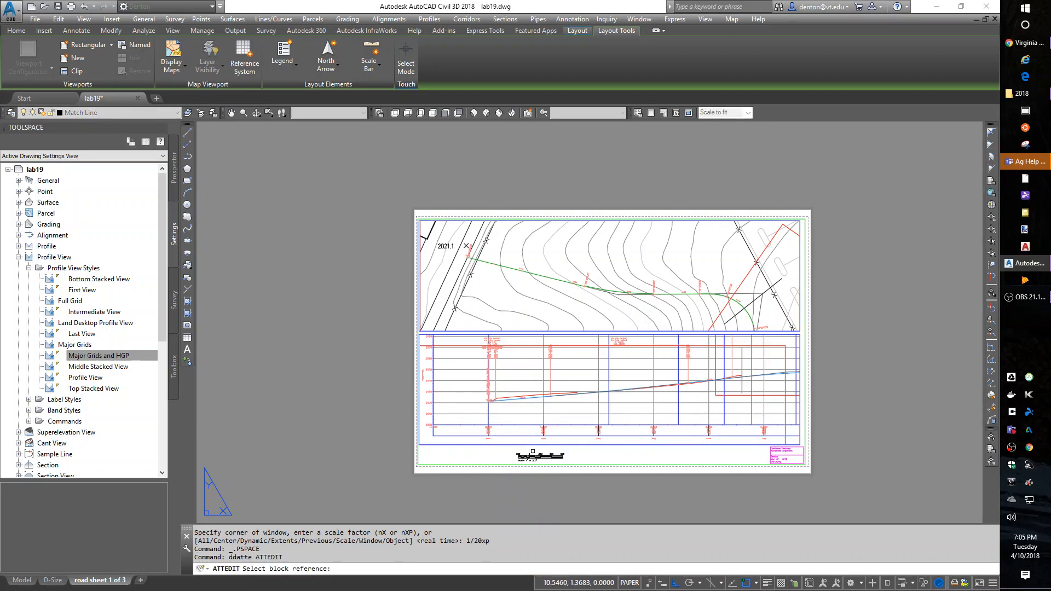
{"action": "left_click", "coordinate": [531, 465]}
{"action": "left_click", "coordinate": [540, 458]}
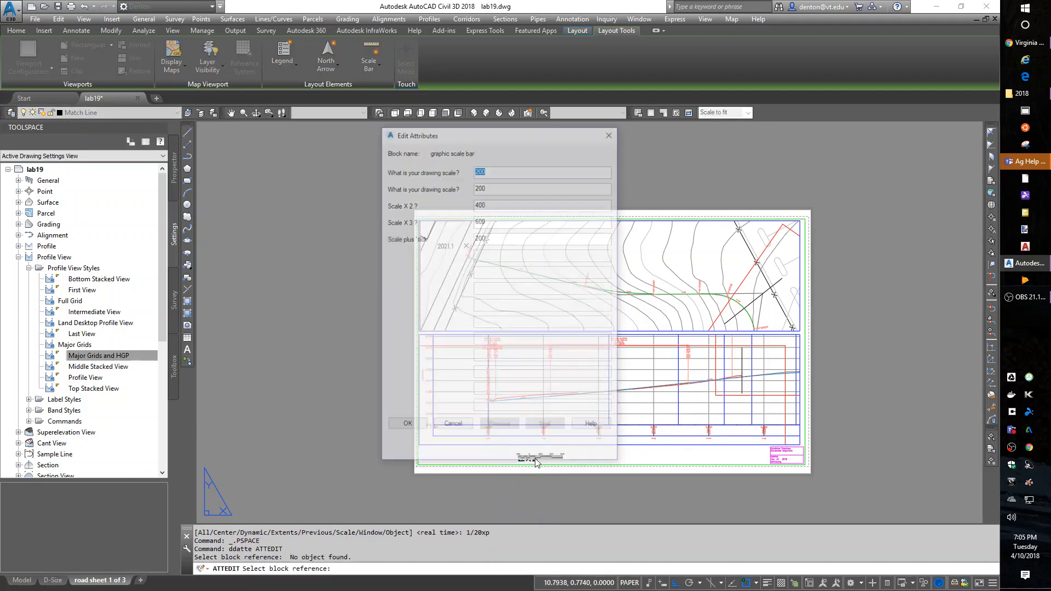
{"action": "type", "text": "20"}
{"action": "key", "text": "Tab"}
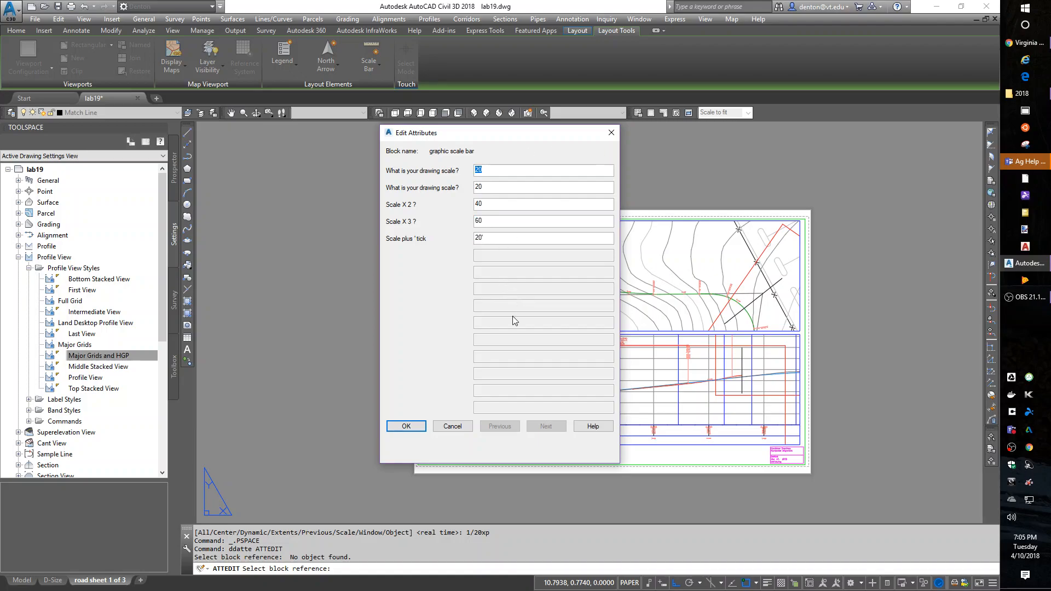
{"action": "left_click", "coordinate": [405, 428]}
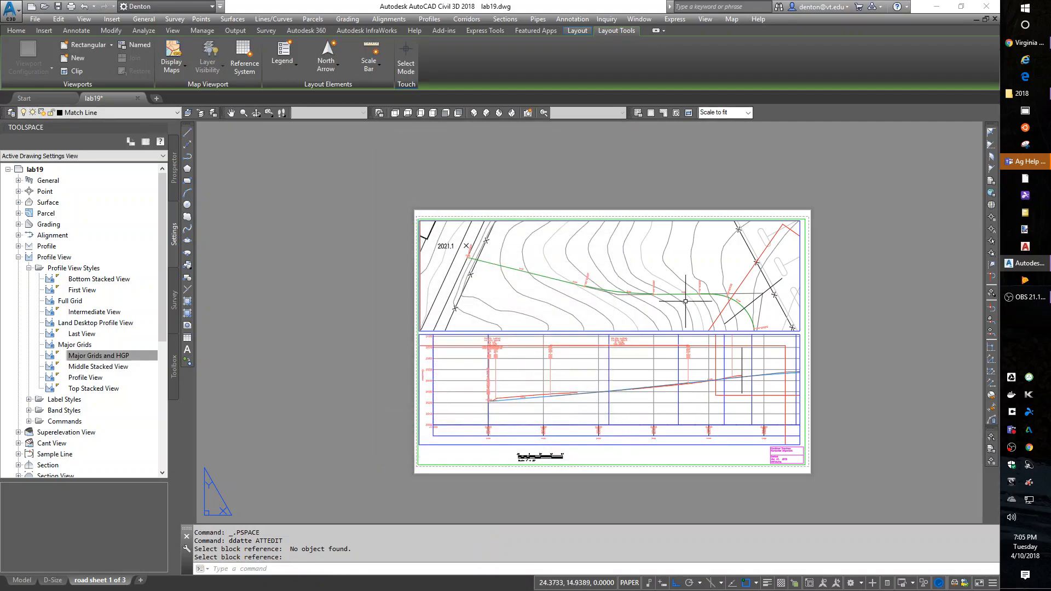
- In model space, insert the north arrow block at a uniform scale of 20 near the left end of the first sheet frame
{"action": "left_click", "coordinate": [23, 580]}
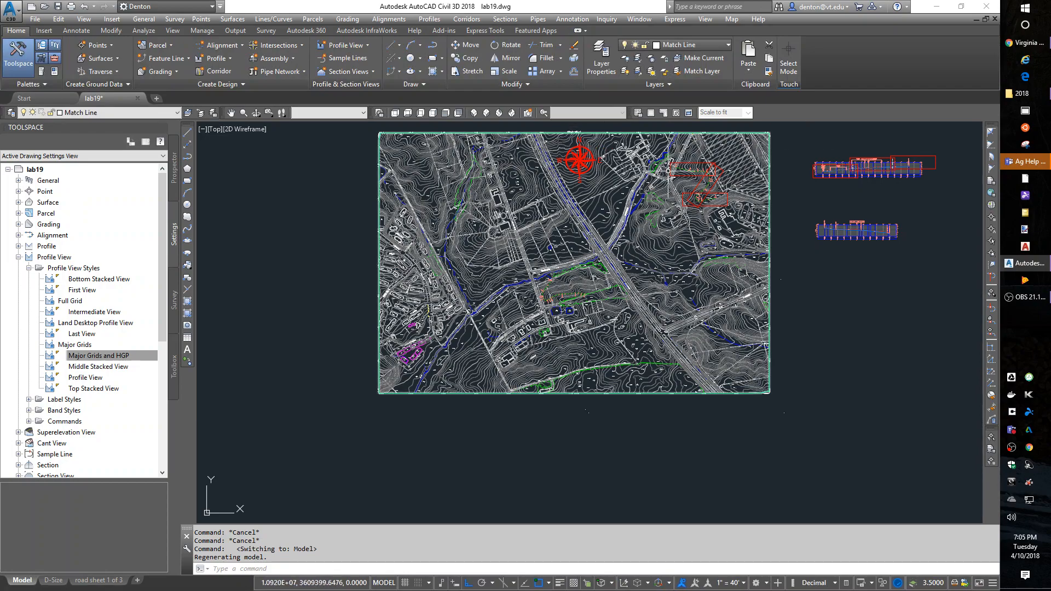
{"action": "scroll", "coordinate": [677, 163], "scroll_direction": "up", "scroll_amount": 4}
{"action": "scroll", "coordinate": [706, 164], "scroll_direction": "up", "scroll_amount": 2}
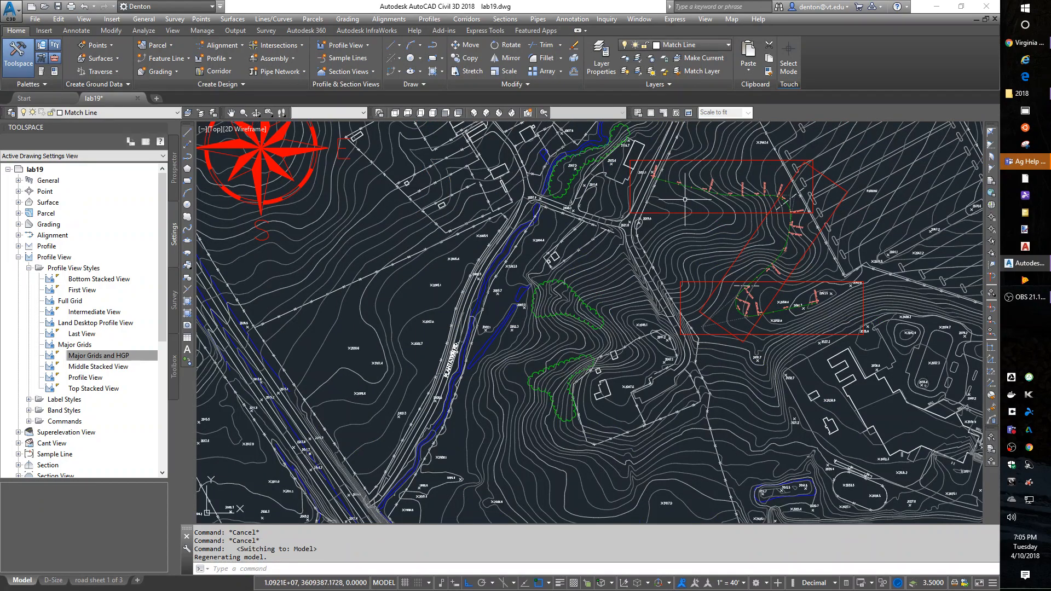
{"action": "type", "text": "I"}
{"action": "key", "text": "Return"}
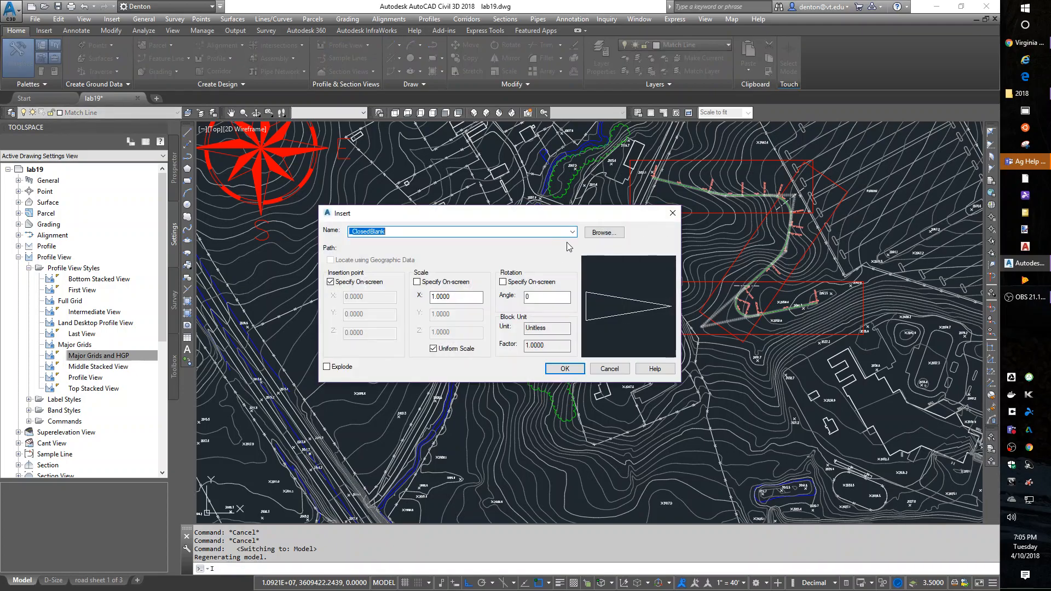
{"action": "left_click", "coordinate": [572, 232]}
{"action": "scroll", "coordinate": [394, 350], "scroll_direction": "down", "scroll_amount": 1}
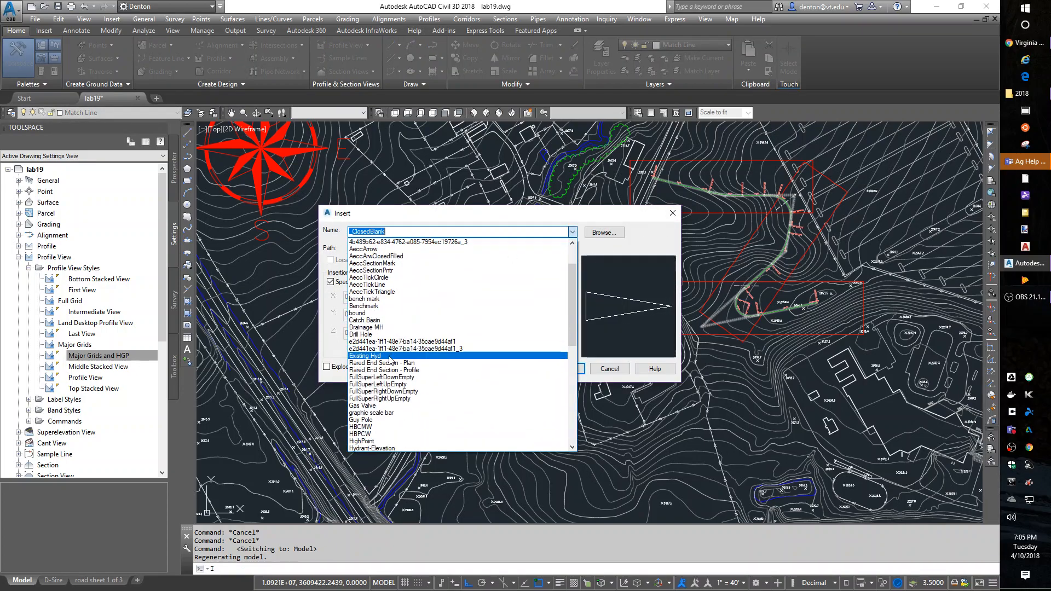
{"action": "scroll", "coordinate": [389, 361], "scroll_direction": "down", "scroll_amount": 6}
{"action": "scroll", "coordinate": [387, 365], "scroll_direction": "down", "scroll_amount": 1}
{"action": "left_click", "coordinate": [381, 367]}
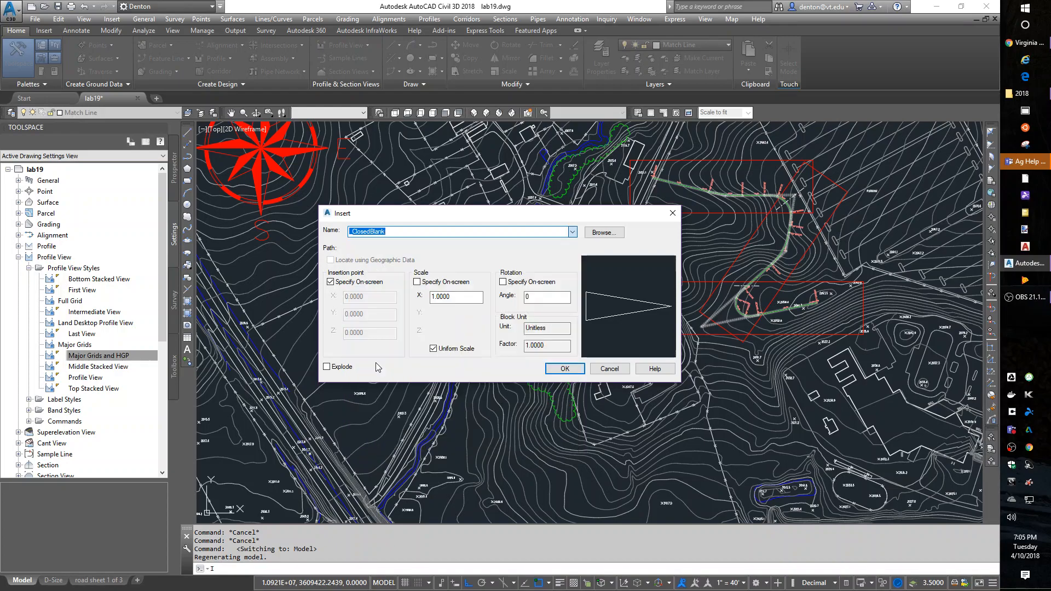
{"action": "left_click", "coordinate": [455, 299]}
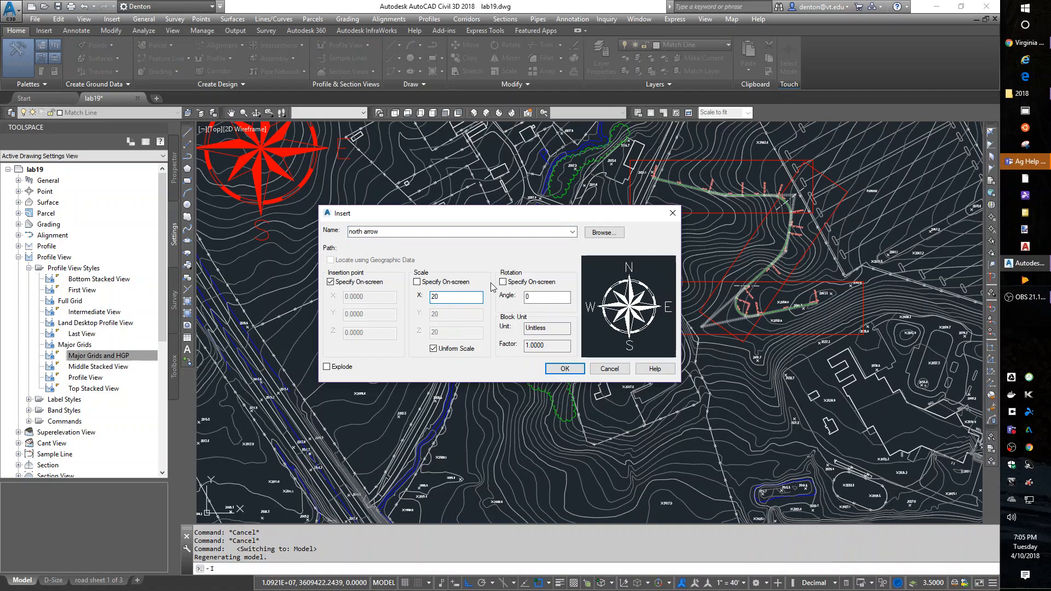
{"action": "left_click", "coordinate": [572, 370]}
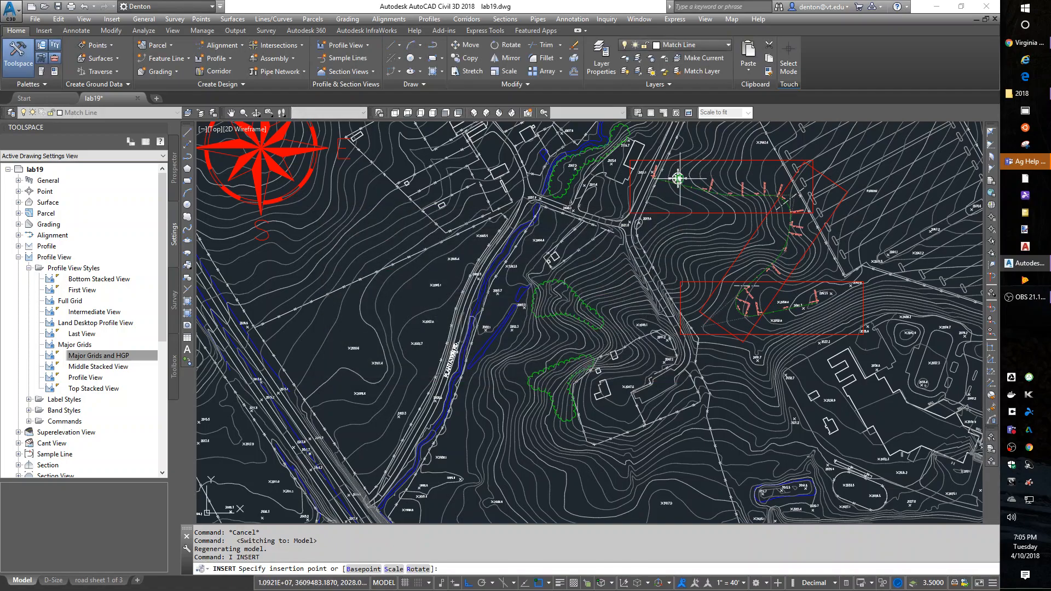
{"action": "key", "text": "Escape"}
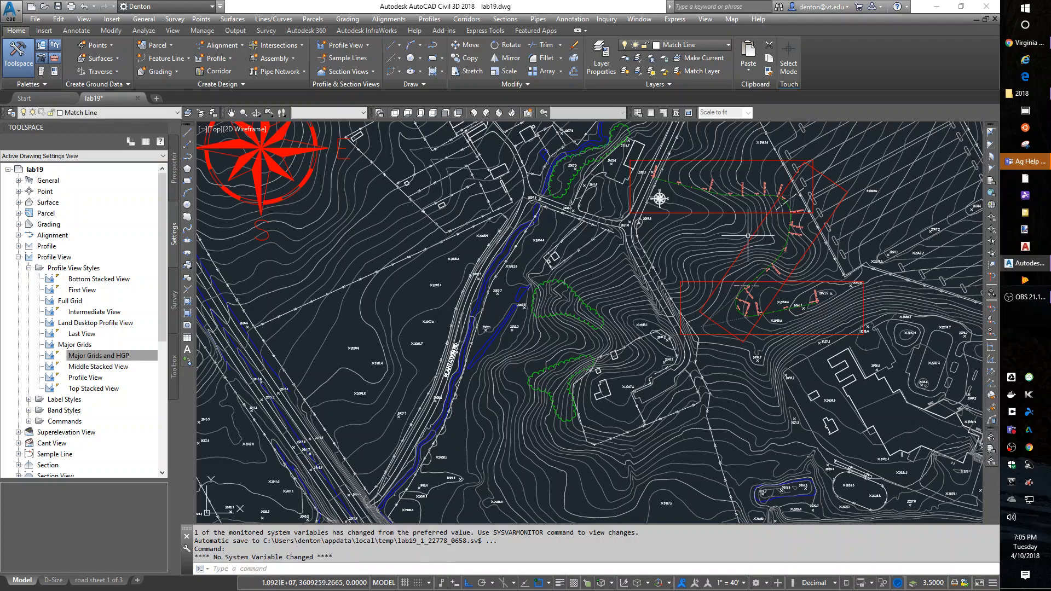
{"action": "key", "text": "Return"}
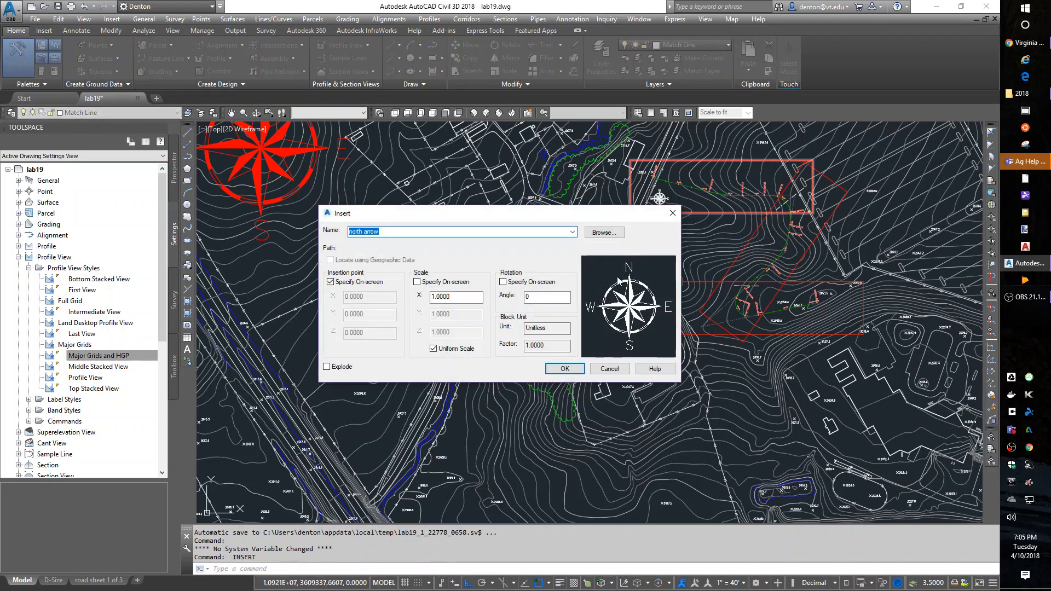
{"action": "left_click", "coordinate": [564, 369]}
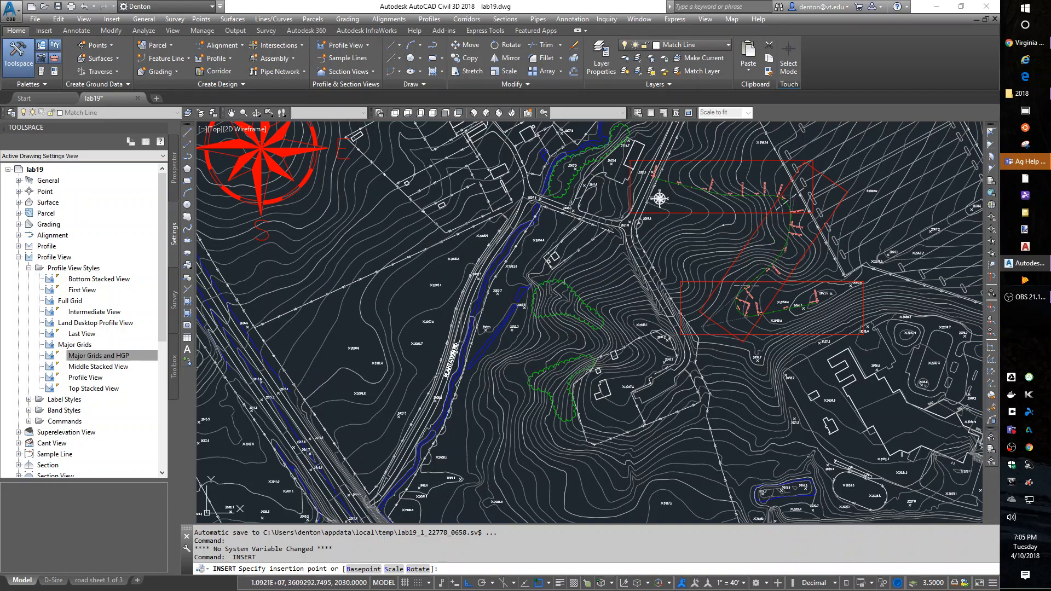
{"action": "key", "text": "Escape"}
- Insert another north arrow block at a uniform scale of 20 inside the rotated second sheet frame
{"action": "key", "text": "Return"}
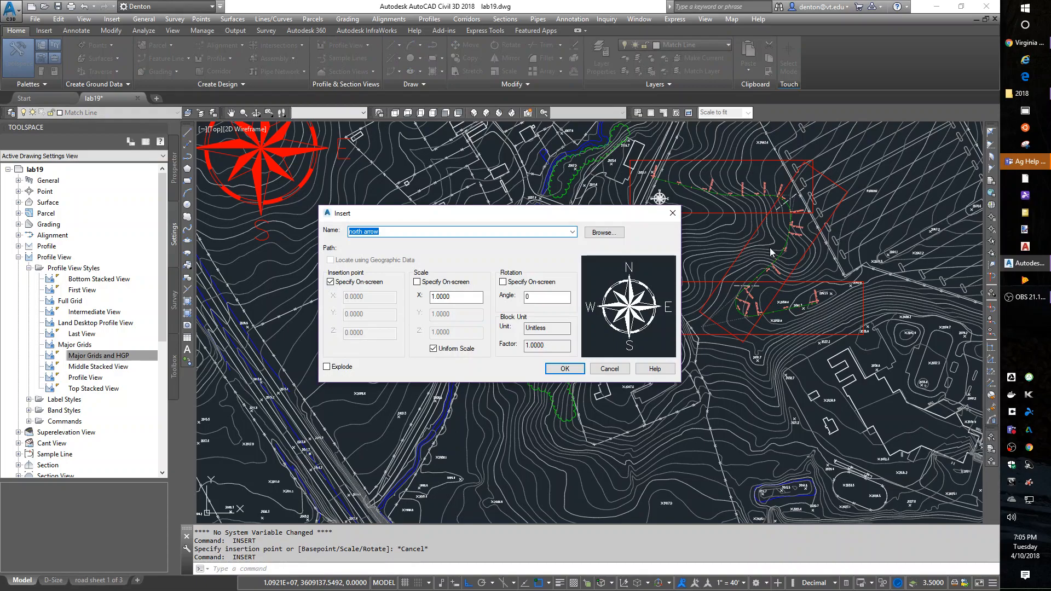
{"action": "double_click", "coordinate": [471, 299]}
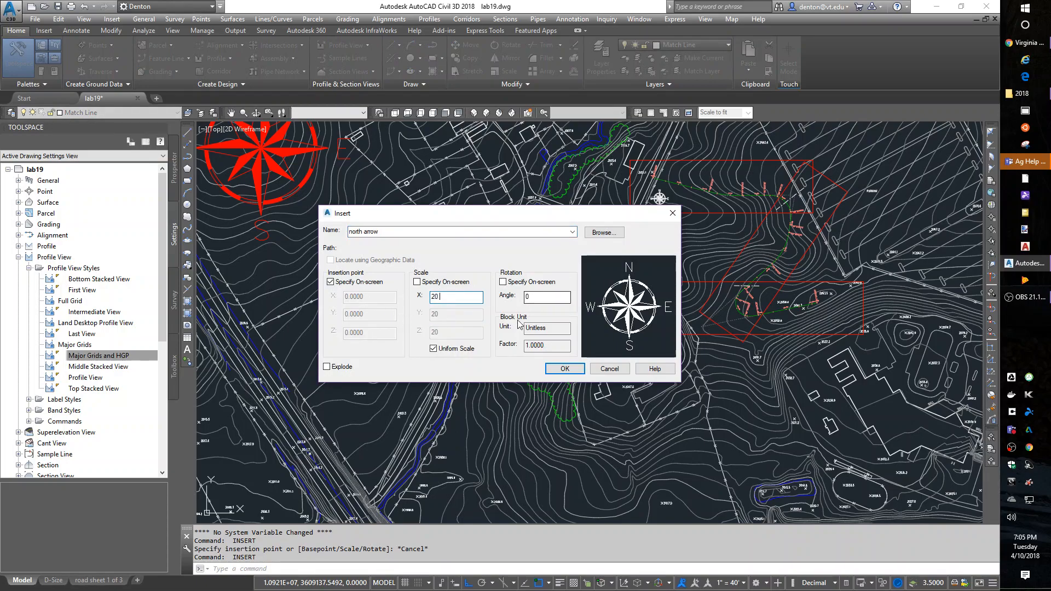
{"action": "left_click", "coordinate": [564, 369]}
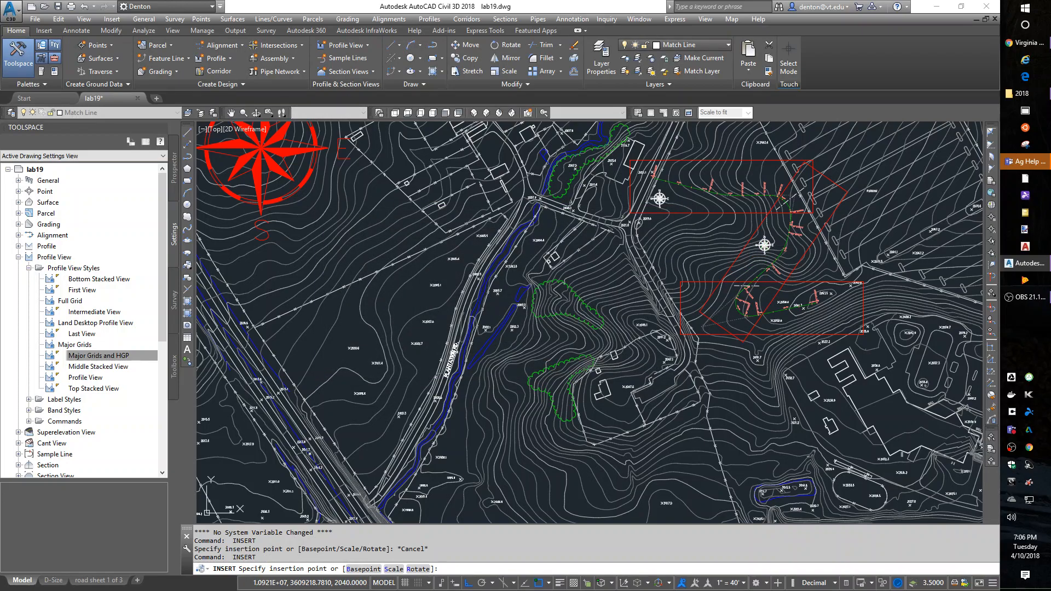
{"action": "left_click", "coordinate": [764, 245]}
- Insert a third north arrow block at a uniform scale of 20 near the right end of the lower sheet frame
{"action": "key", "text": "Return"}
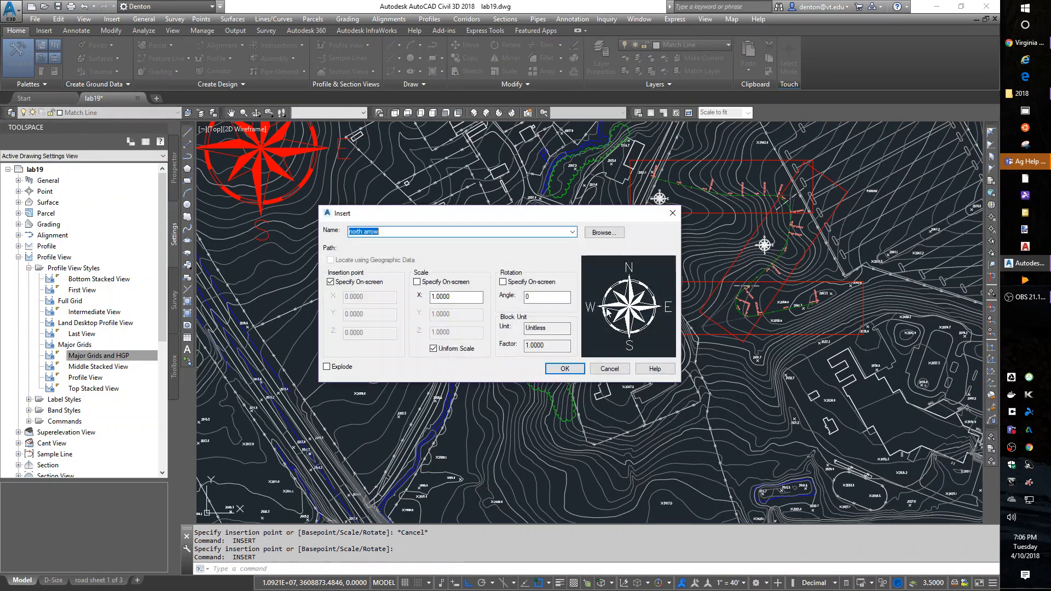
{"action": "double_click", "coordinate": [467, 298]}
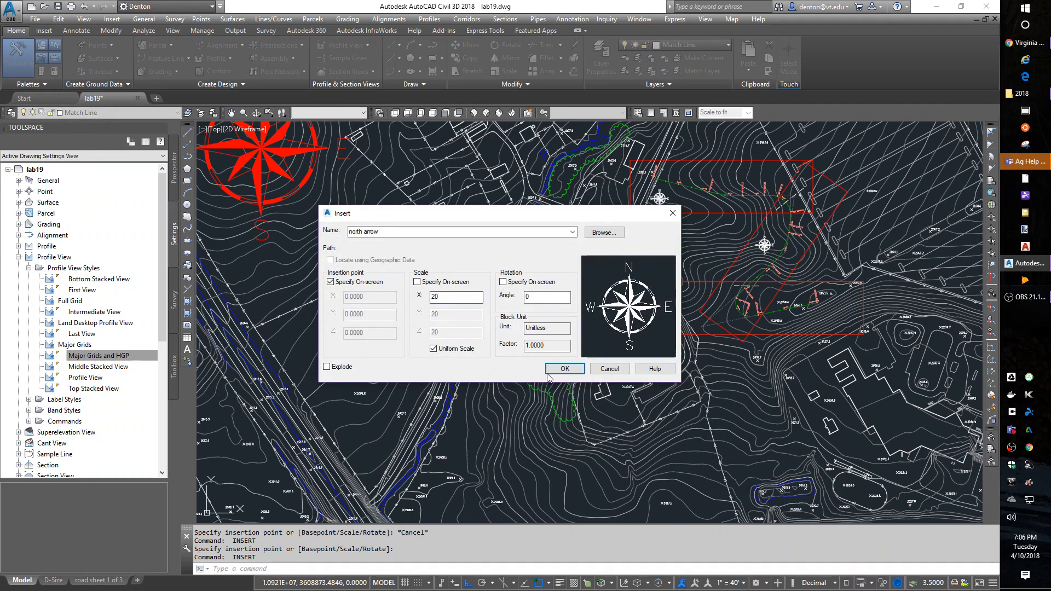
{"action": "left_click", "coordinate": [563, 368]}
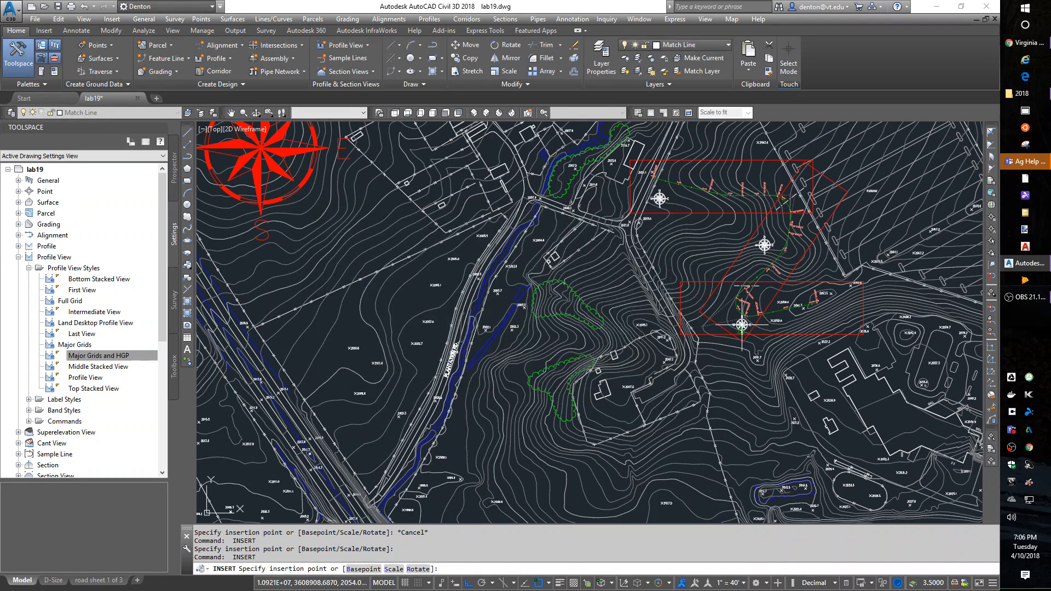
{"action": "left_click", "coordinate": [842, 315]}
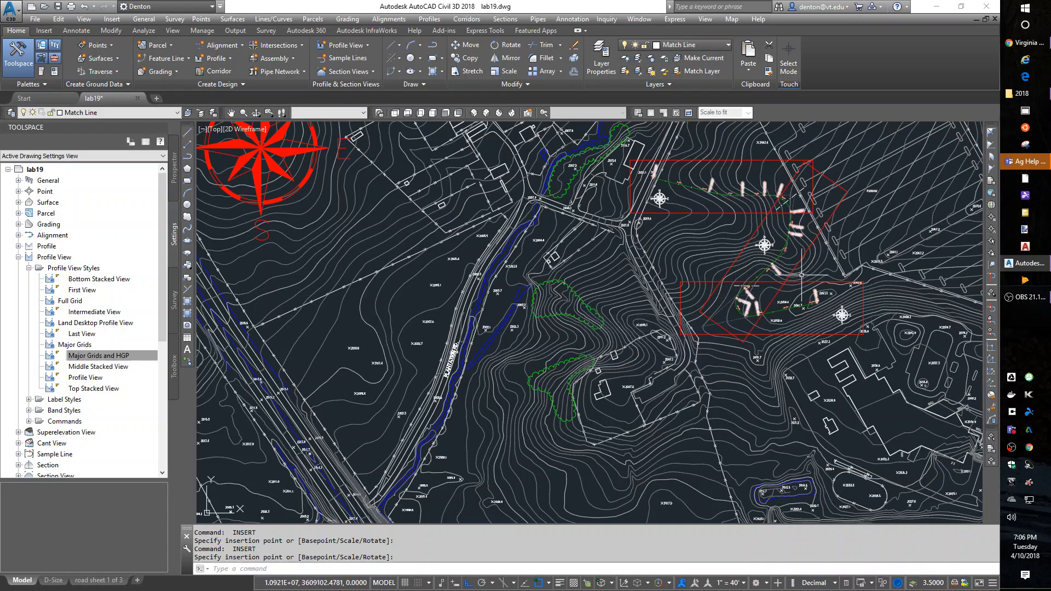
- Erase the north arrow at the right end of the lower sheet frame
{"action": "type", "text": "e"}
{"action": "key", "text": "Return"}
{"action": "left_click", "coordinate": [844, 316]}
- With Snap on and Ortho off, move the second frame's north arrow into the overlap between the second and third sheet frames
{"action": "type", "text": "m"}
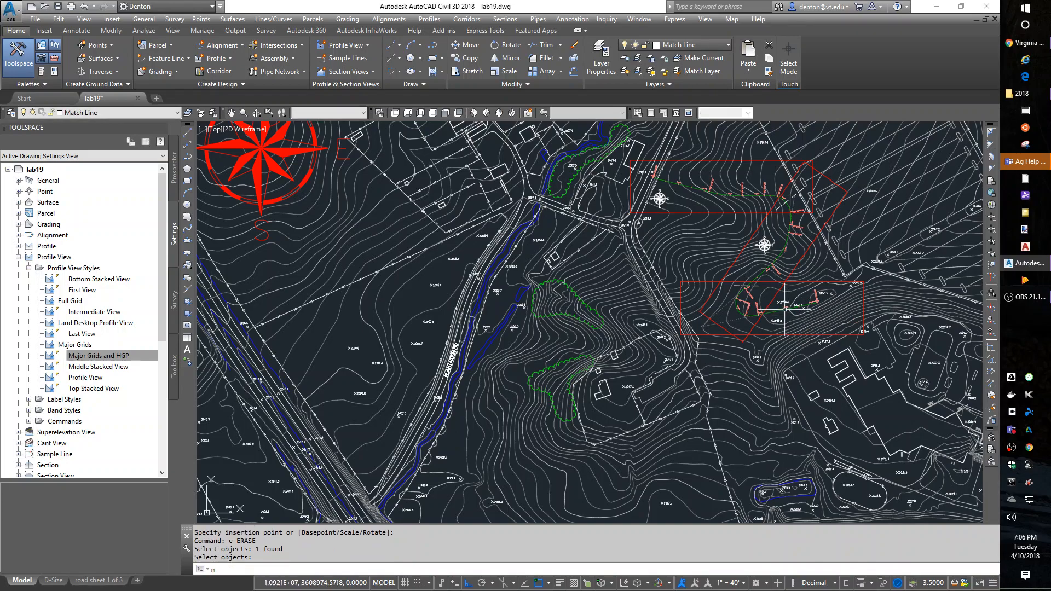
{"action": "key", "text": "Return"}
{"action": "left_click", "coordinate": [764, 244]}
{"action": "key", "text": "Return"}
{"action": "left_click", "coordinate": [764, 245]}
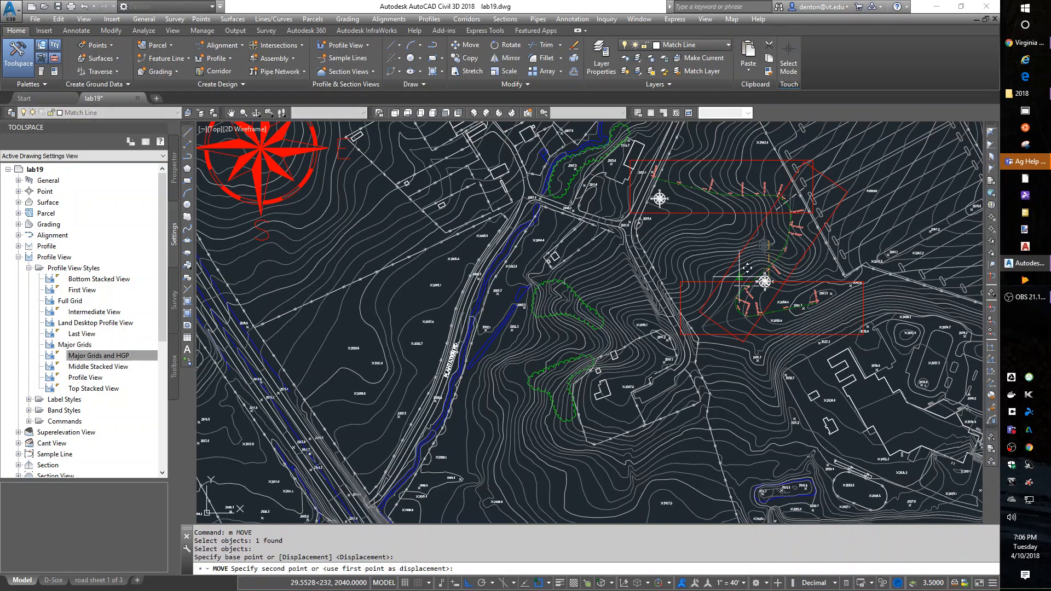
{"action": "key", "text": "F9"}
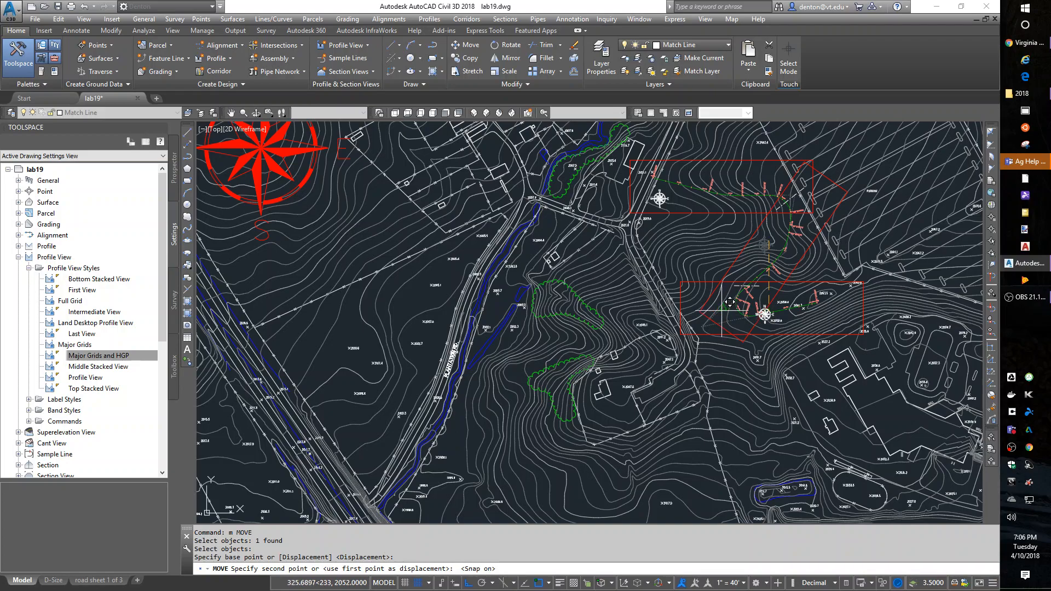
{"action": "key", "text": "F8"}
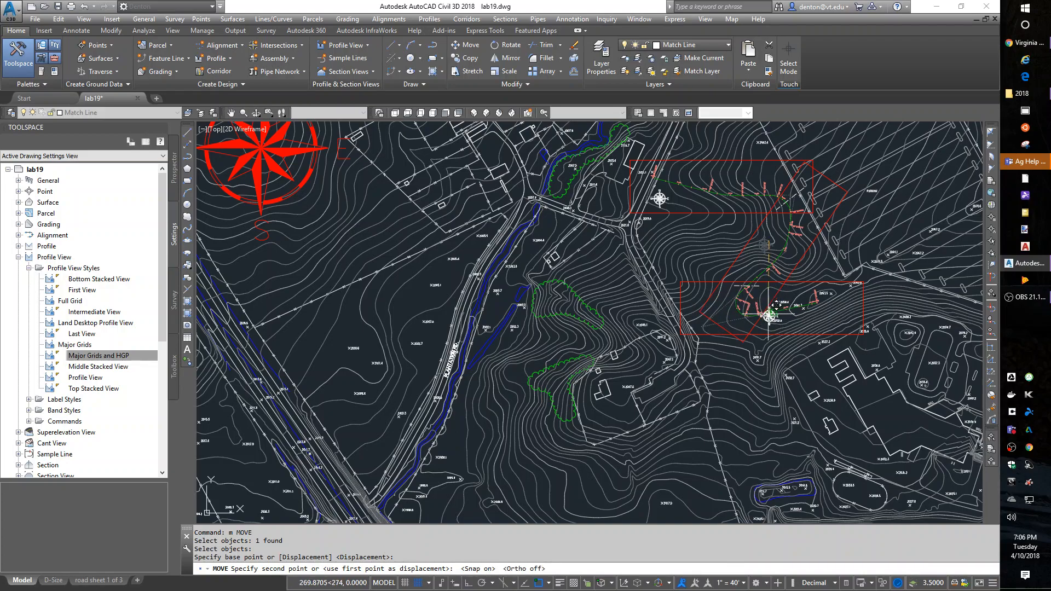
{"action": "left_click", "coordinate": [722, 307]}
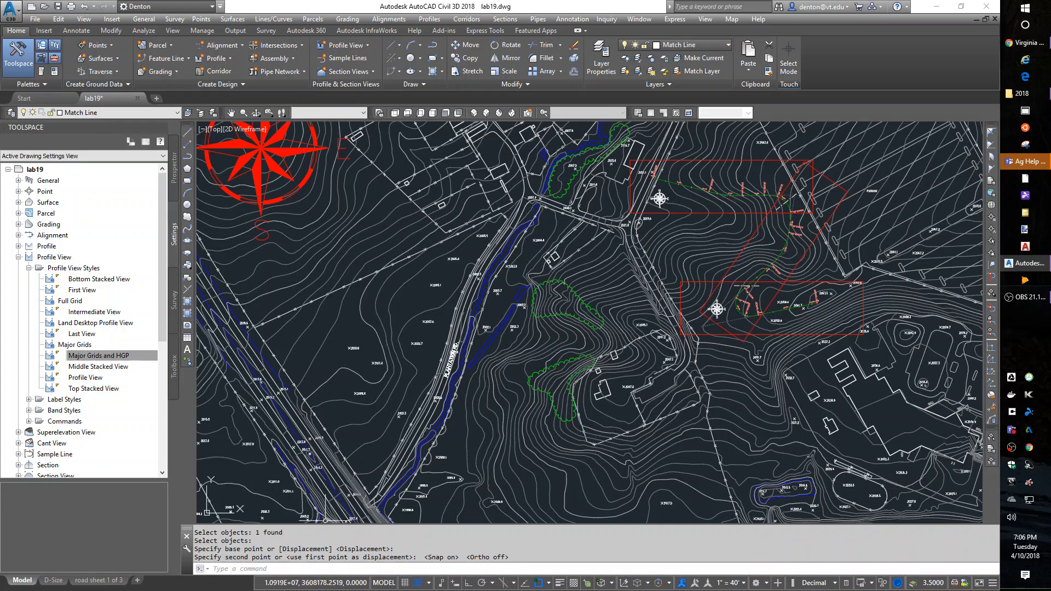
- Return to the road sheet 1 of 3 layout and create a copy of it at the end of the layouts
{"action": "left_click", "coordinate": [91, 581]}
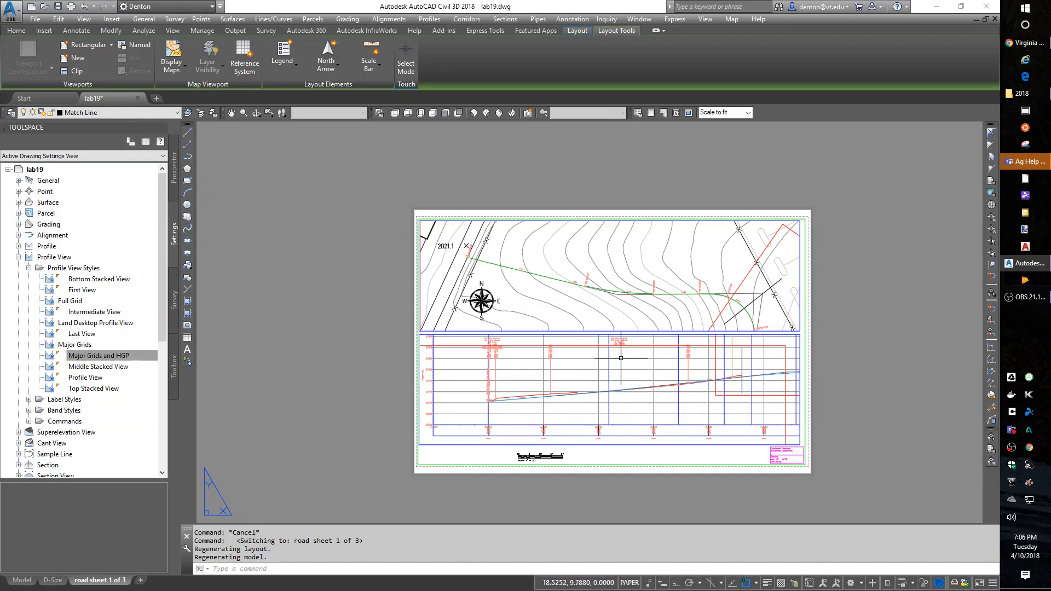
{"action": "right_click", "coordinate": [97, 581]}
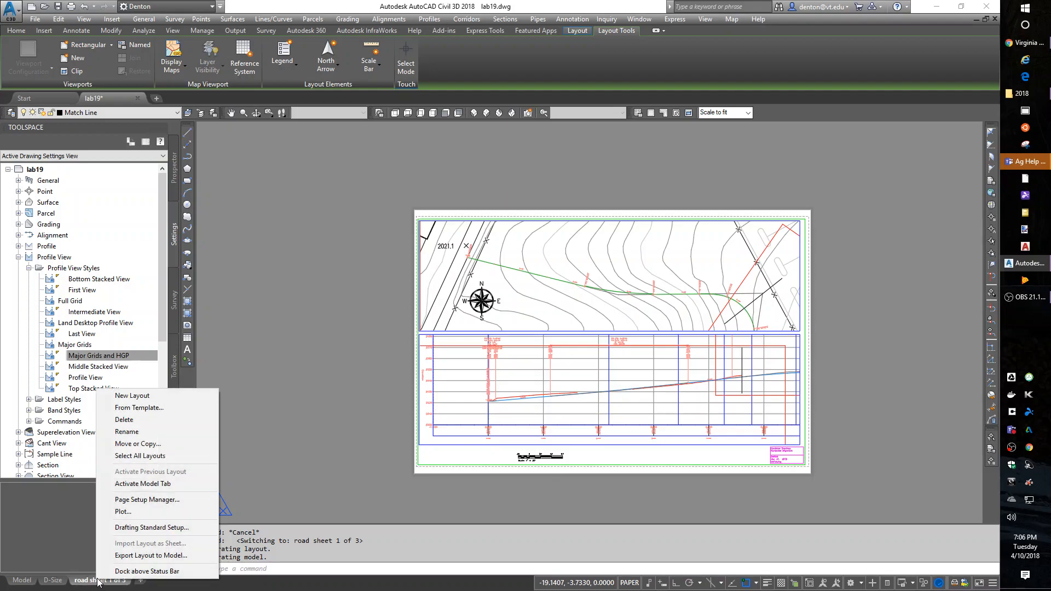
{"action": "left_click", "coordinate": [127, 444]}
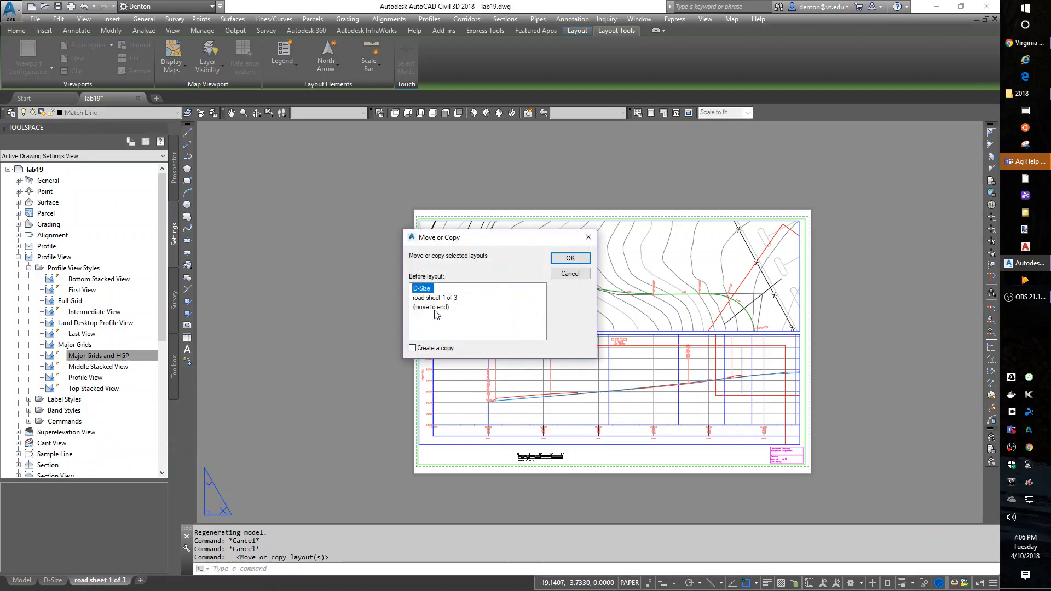
{"action": "left_click", "coordinate": [433, 308]}
{"action": "left_click", "coordinate": [433, 348]}
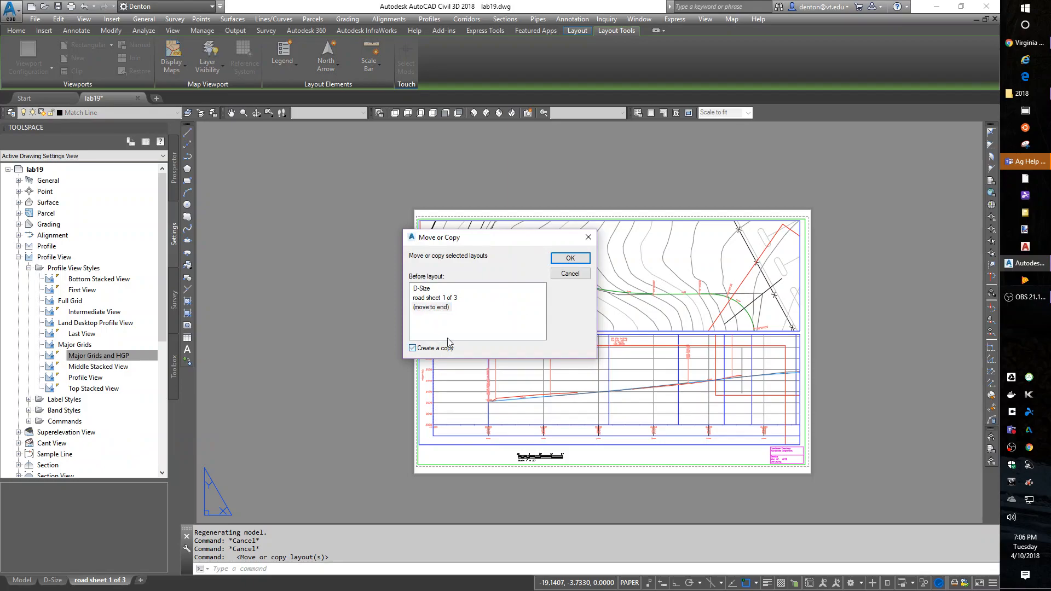
{"action": "left_click", "coordinate": [568, 257]}
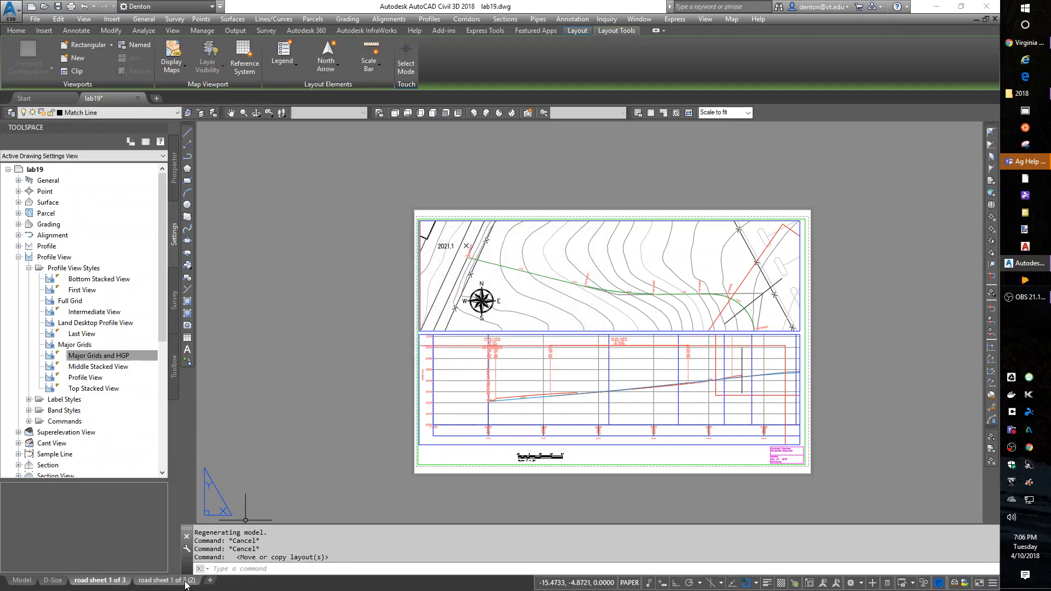
- Rename the copied layout as road sheet 2 of 3
{"action": "right_click", "coordinate": [186, 581]}
{"action": "left_click", "coordinate": [219, 436]}
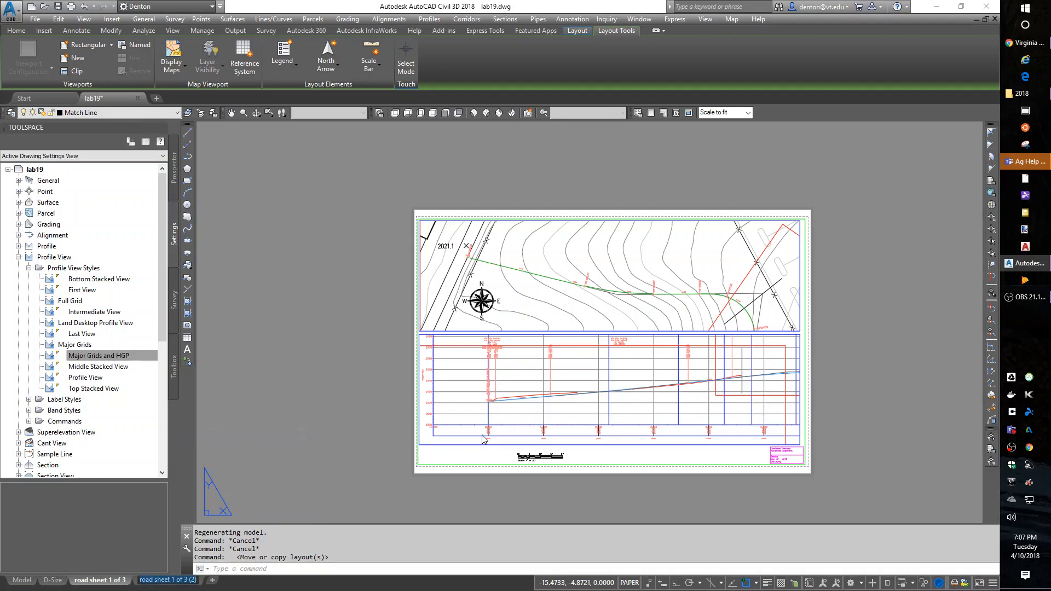
{"action": "mouse_move", "coordinate": [176, 583]}
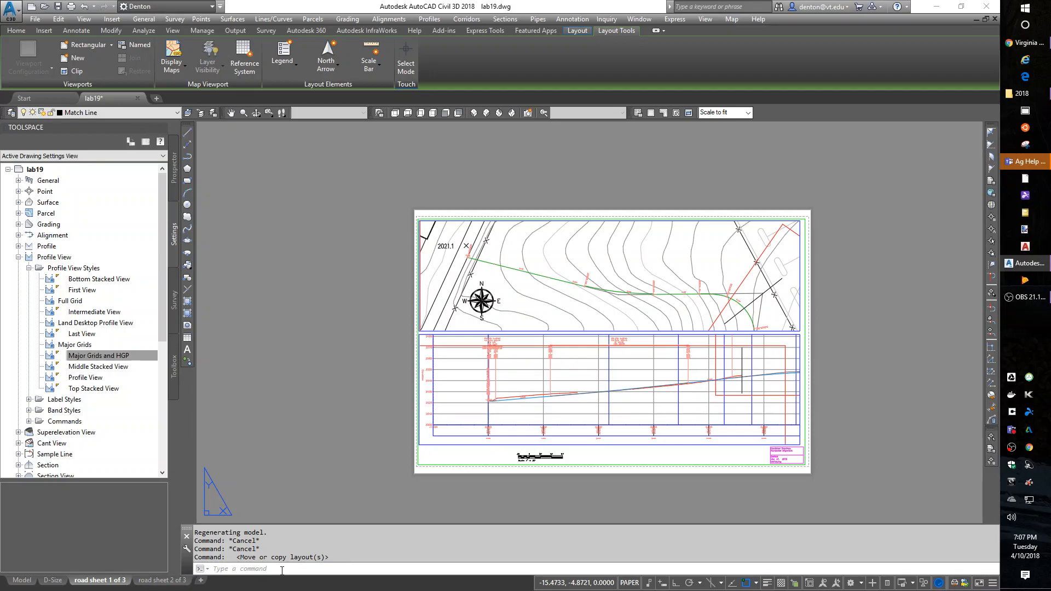
- Activate the profile viewport on road sheet 1 of 3 and shift its view to the second sheet frame
{"action": "double_click", "coordinate": [618, 400]}
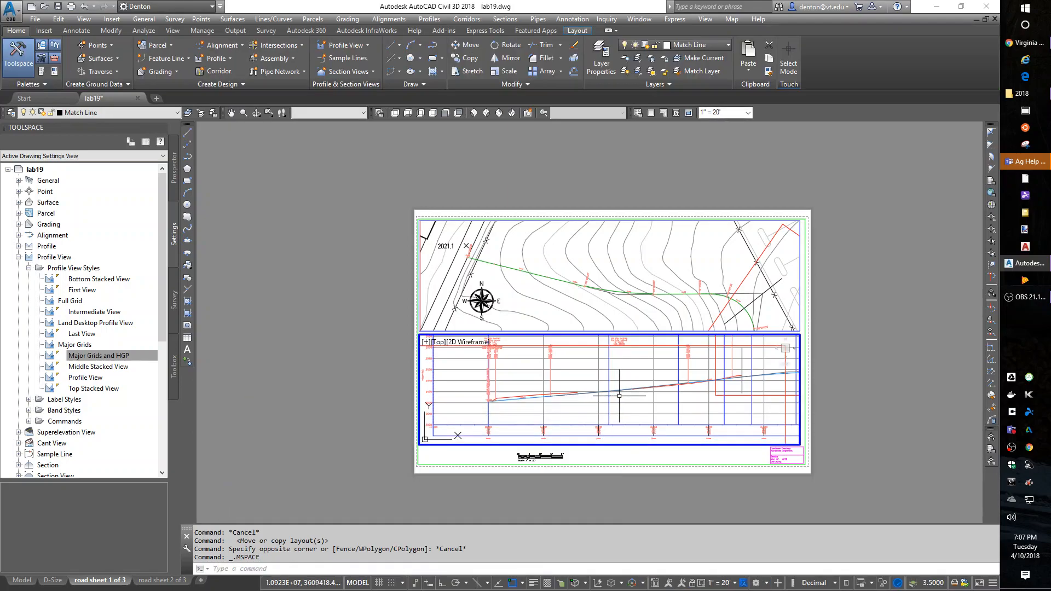
{"action": "scroll", "coordinate": [720, 404], "scroll_direction": "up", "scroll_amount": 4}
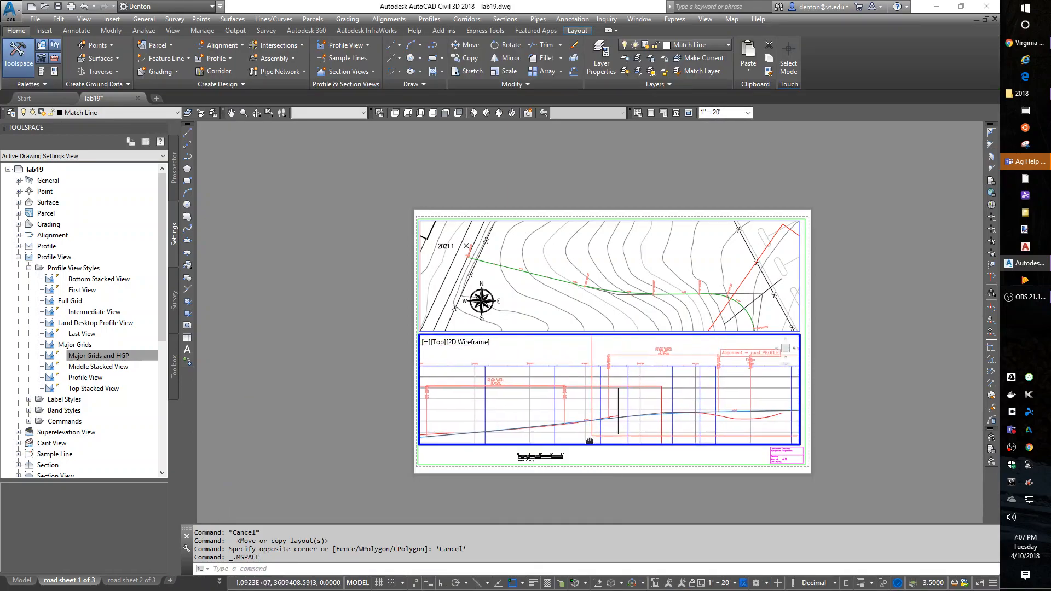
{"action": "middle_click_drag", "start_coordinate": [617, 408], "coordinate": [596, 412]}
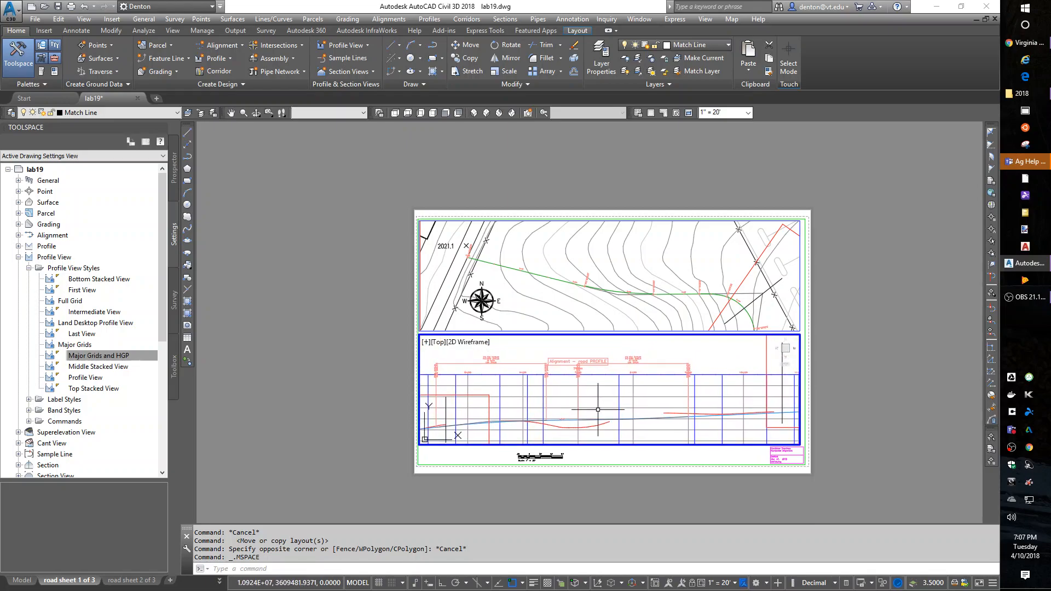
- Activate the plan viewport on road sheet 1 of 3 and align its UCS to the second sheet frame using the Object option
{"action": "left_click", "coordinate": [615, 265]}
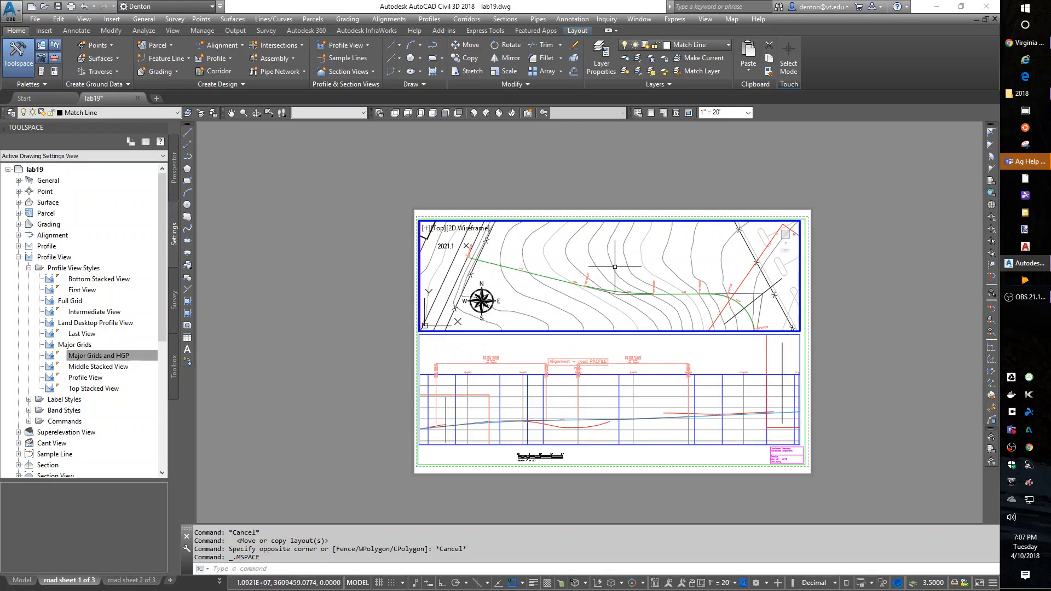
{"action": "middle_click_drag", "start_coordinate": [712, 301], "coordinate": [677, 234]}
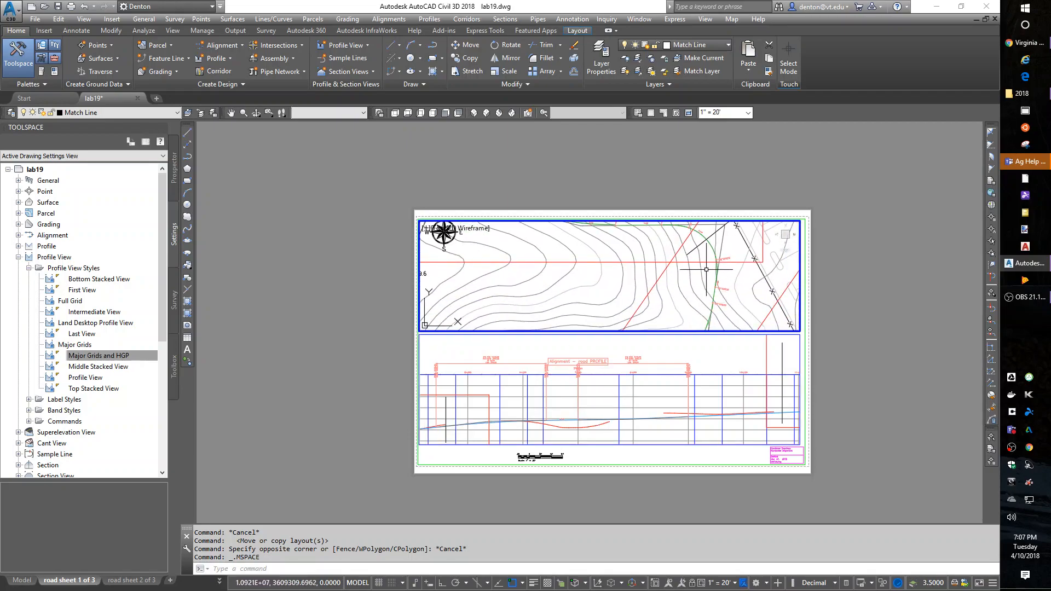
{"action": "scroll", "coordinate": [702, 279], "scroll_direction": "down", "scroll_amount": 3}
{"action": "scroll", "coordinate": [629, 275], "scroll_direction": "down", "scroll_amount": 2}
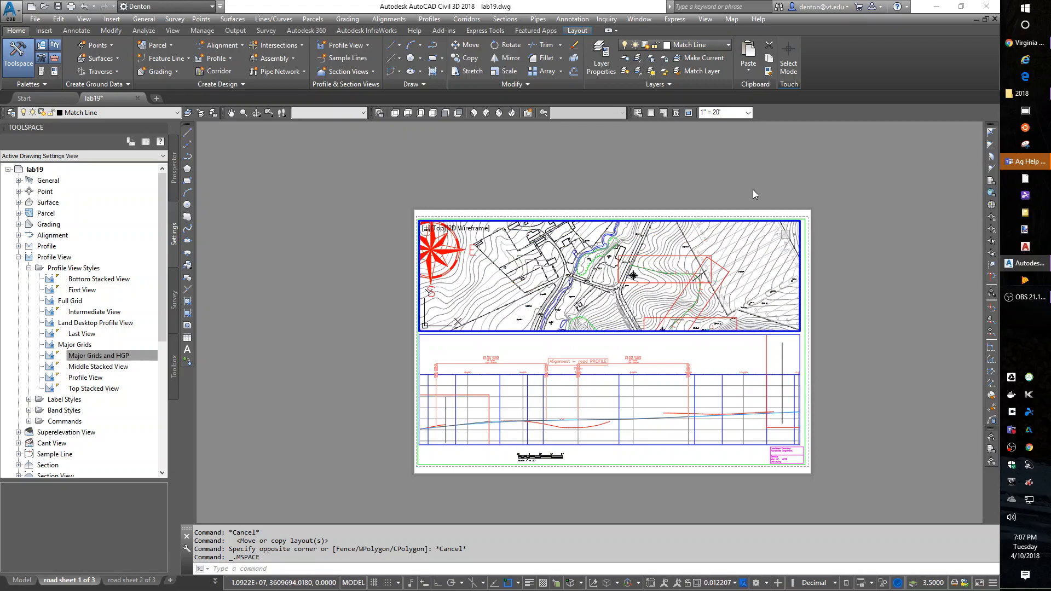
{"action": "scroll", "coordinate": [696, 289], "scroll_direction": "up", "scroll_amount": 4}
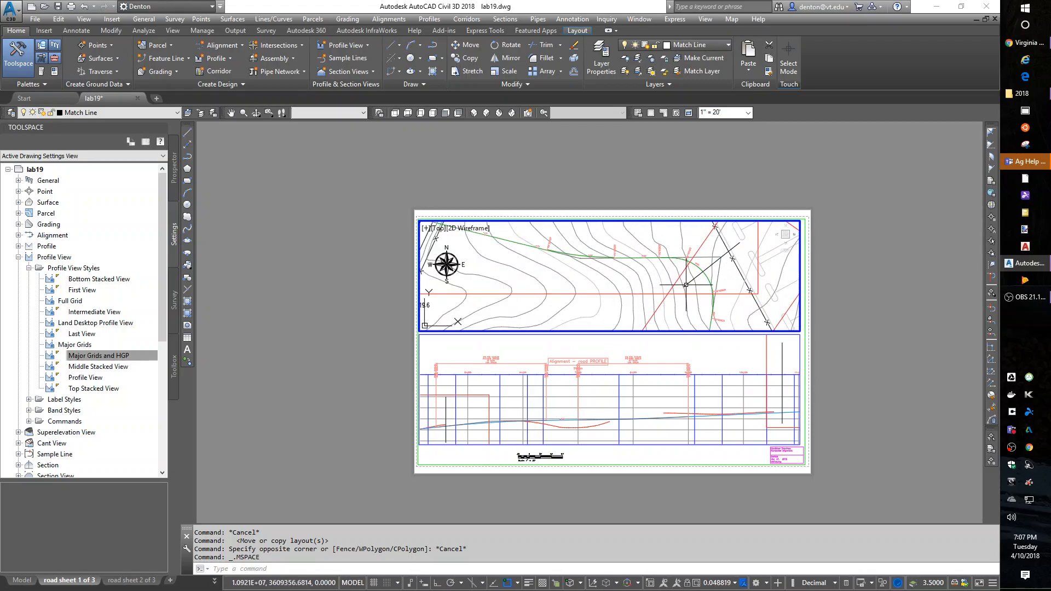
{"action": "type", "text": "ucs"}
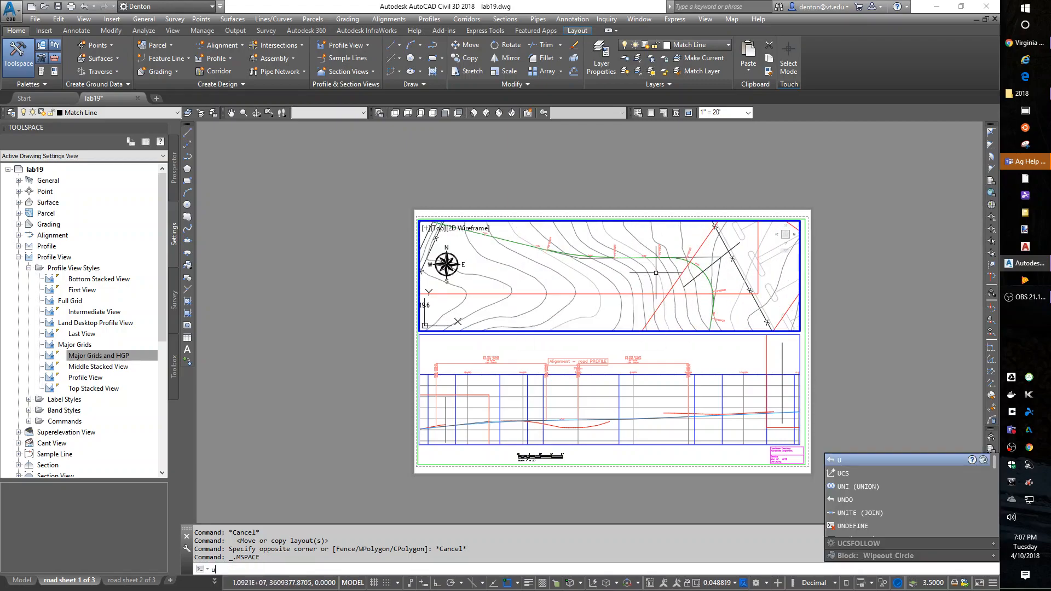
{"action": "key", "text": "Return"}
{"action": "type", "text": "o"}
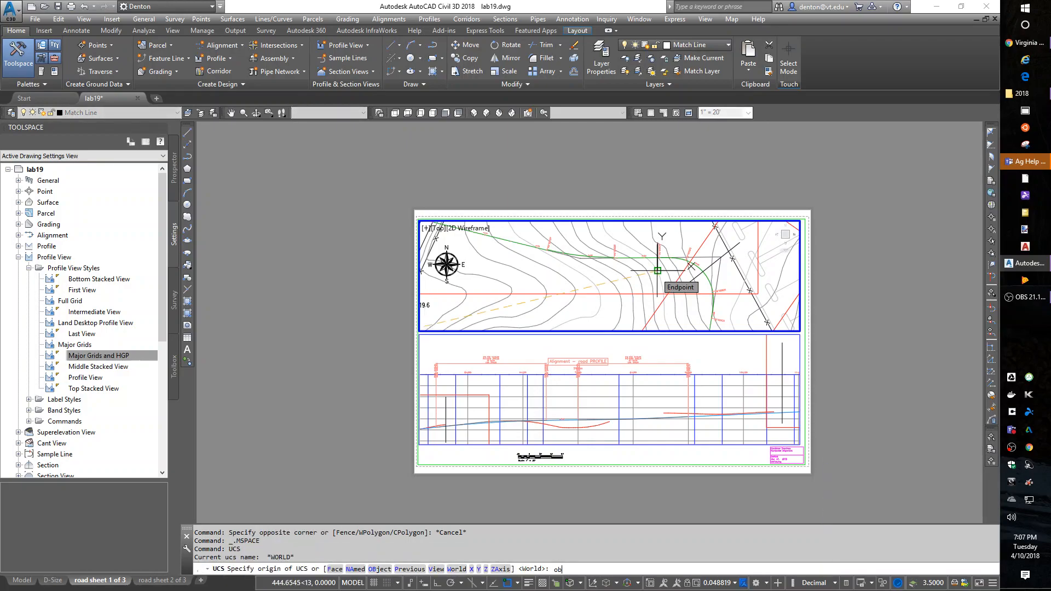
{"action": "key", "text": "Return"}
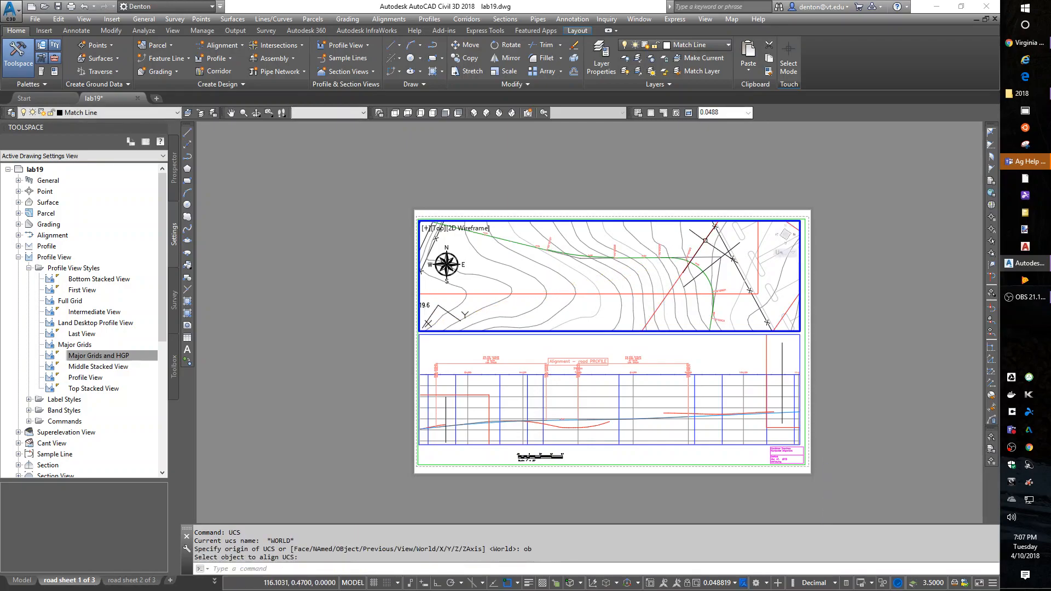
- Rotate the plan viewport to the plan view of the current UCS and regenerate the drawing around the second sheet frame
{"action": "type", "text": "pla"}
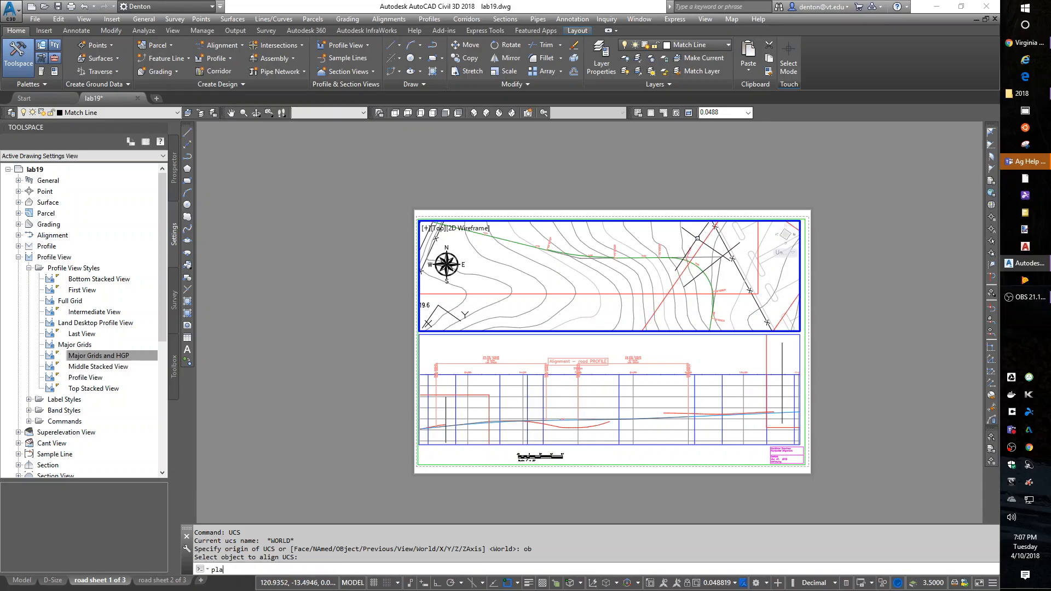
{"action": "type", "text": "n"}
{"action": "key", "text": "Return"}
{"action": "key", "text": "Return"}
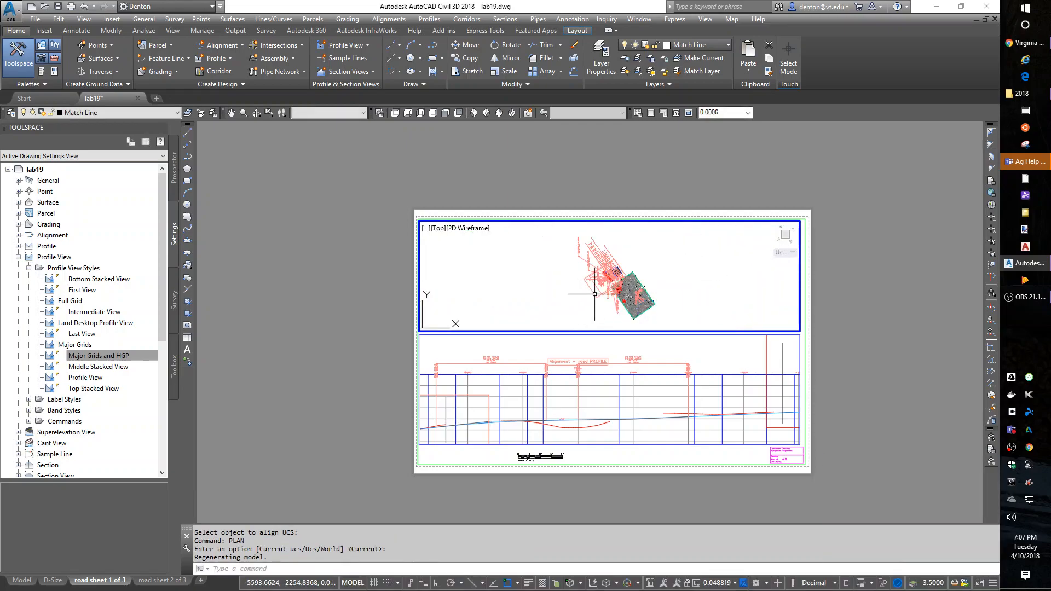
{"action": "scroll", "coordinate": [568, 254], "scroll_direction": "up", "scroll_amount": 5}
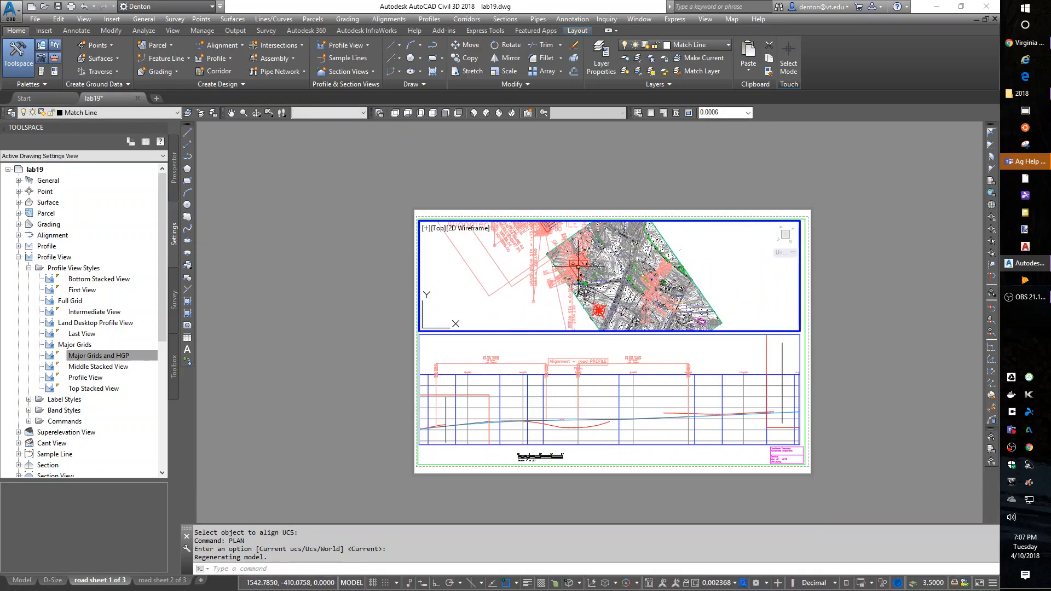
{"action": "scroll", "coordinate": [567, 254], "scroll_direction": "up", "scroll_amount": 5}
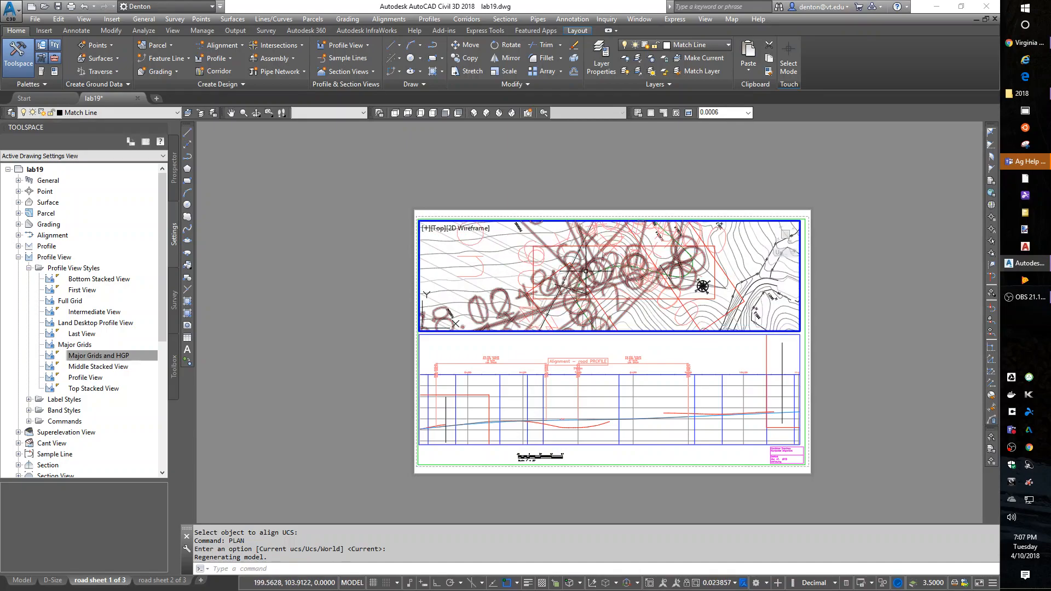
{"action": "key", "text": "Return"}
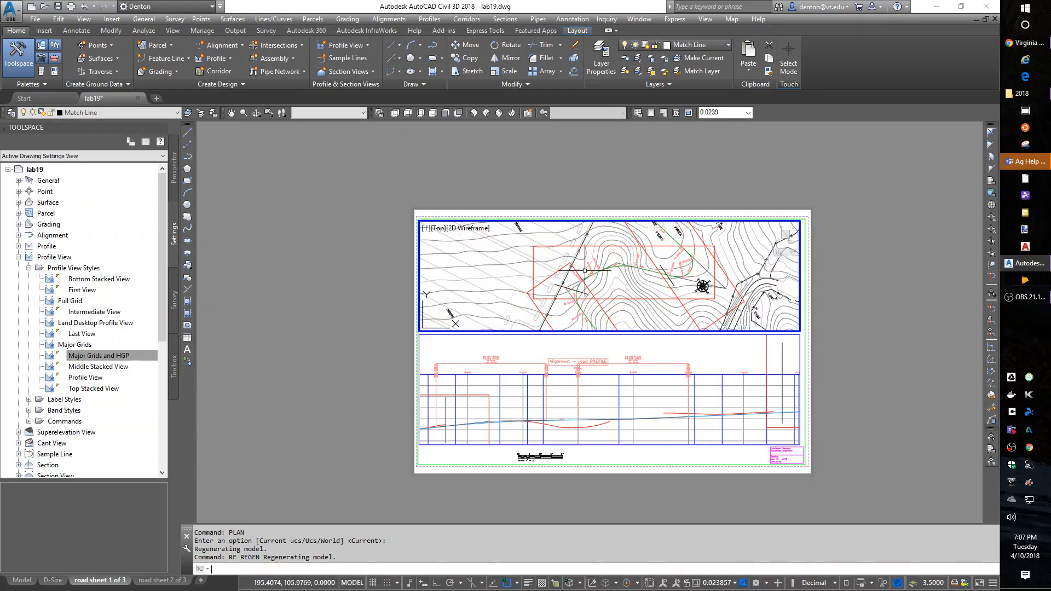
- Scale the plan viewport to 1/20xp and position the second sheet's road alignment and north arrow inside it
{"action": "type", "text": "z"}
{"action": "key", "text": "Return"}
{"action": "type", "text": "1"}
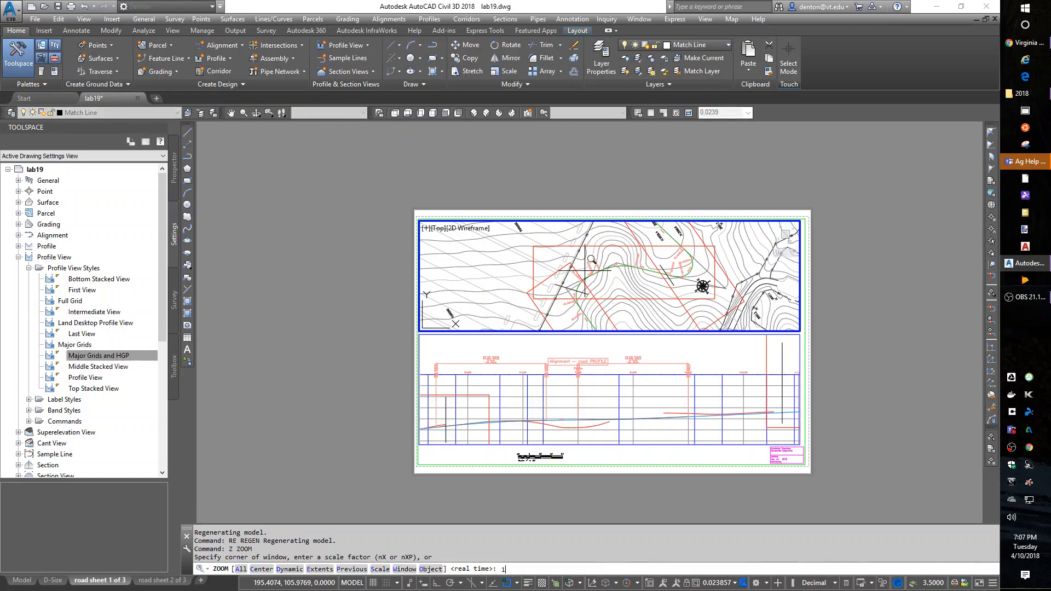
{"action": "type", "text": "/20xp"}
{"action": "key", "text": "Return"}
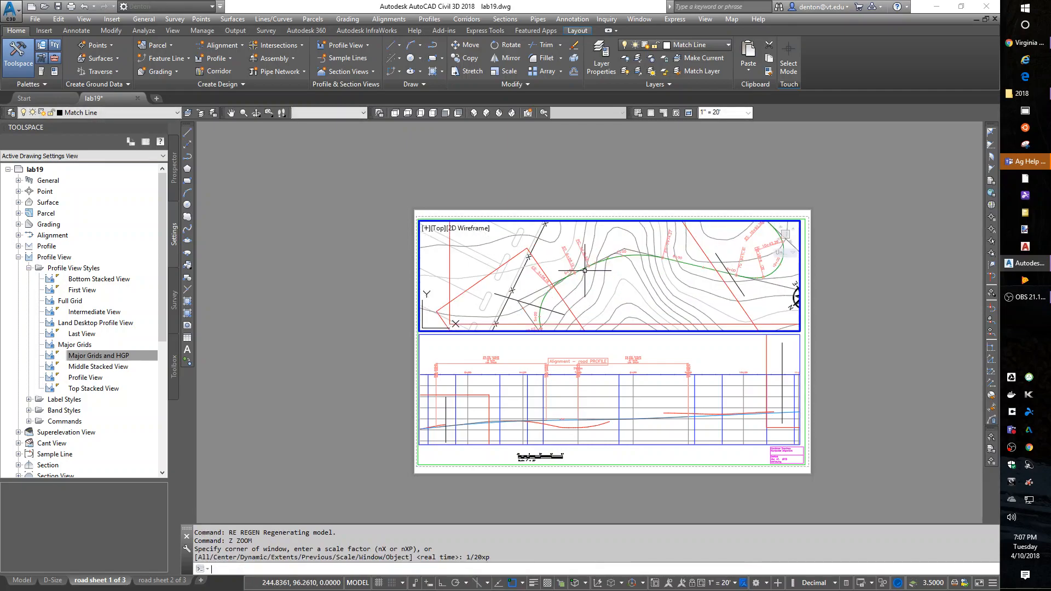
{"action": "middle_click_drag", "start_coordinate": [575, 302], "coordinate": [546, 309]}
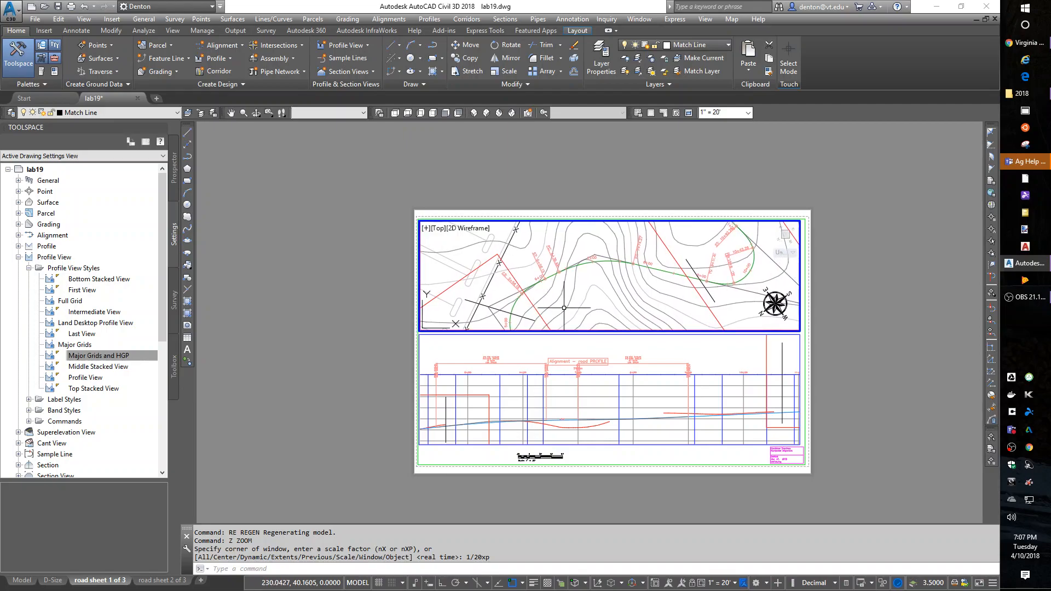
- Return to paper space and lock the display of both the plan and profile viewports
{"action": "double_click", "coordinate": [873, 314]}
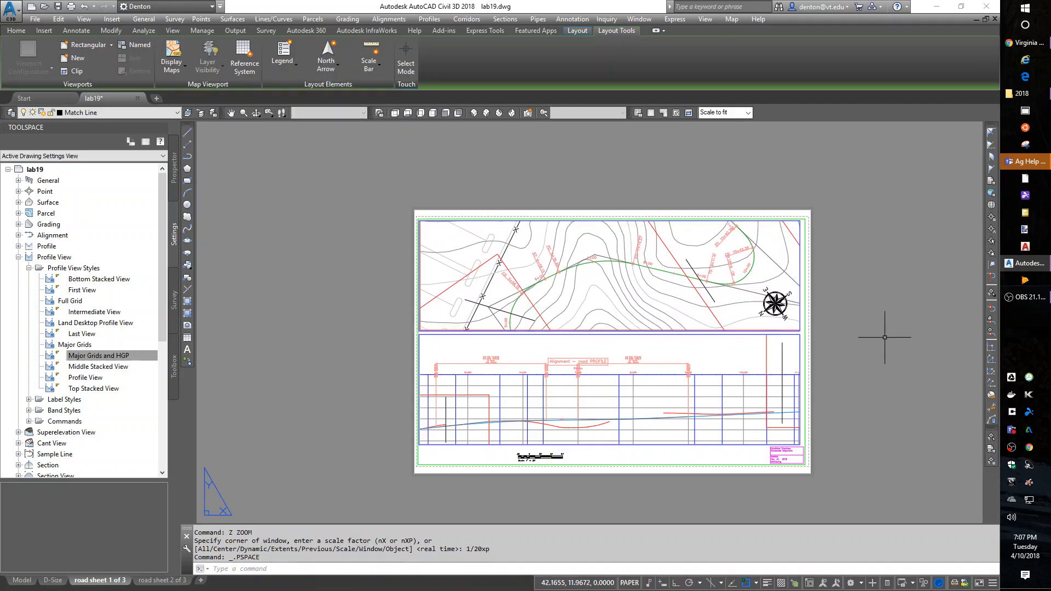
{"action": "left_click", "coordinate": [759, 349]}
{"action": "left_click", "coordinate": [735, 328]}
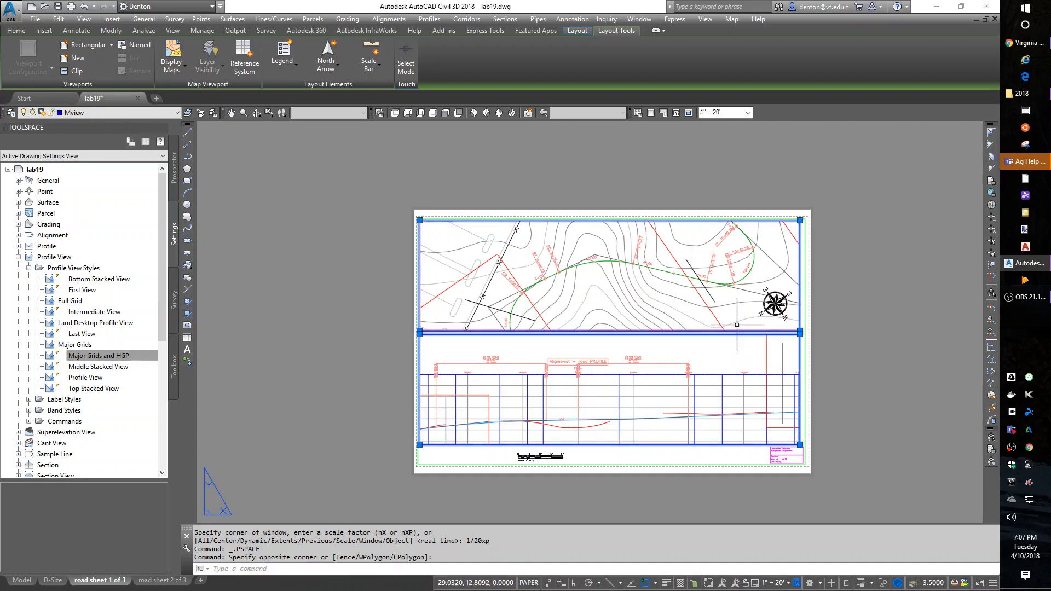
{"action": "right_click", "coordinate": [742, 340]}
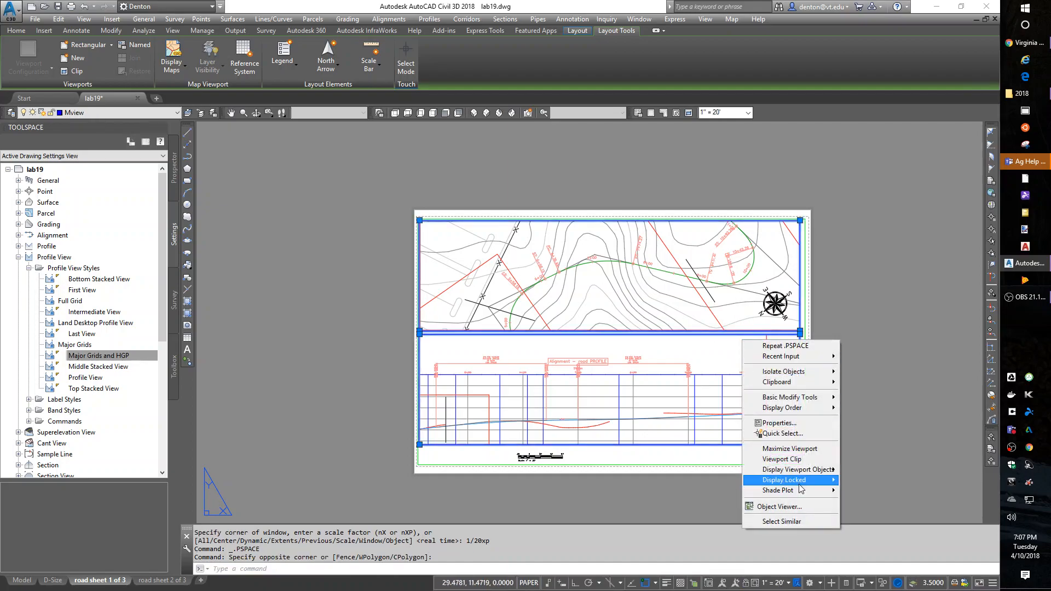
{"action": "mouse_move", "coordinate": [801, 481]}
{"action": "left_click", "coordinate": [712, 481]}
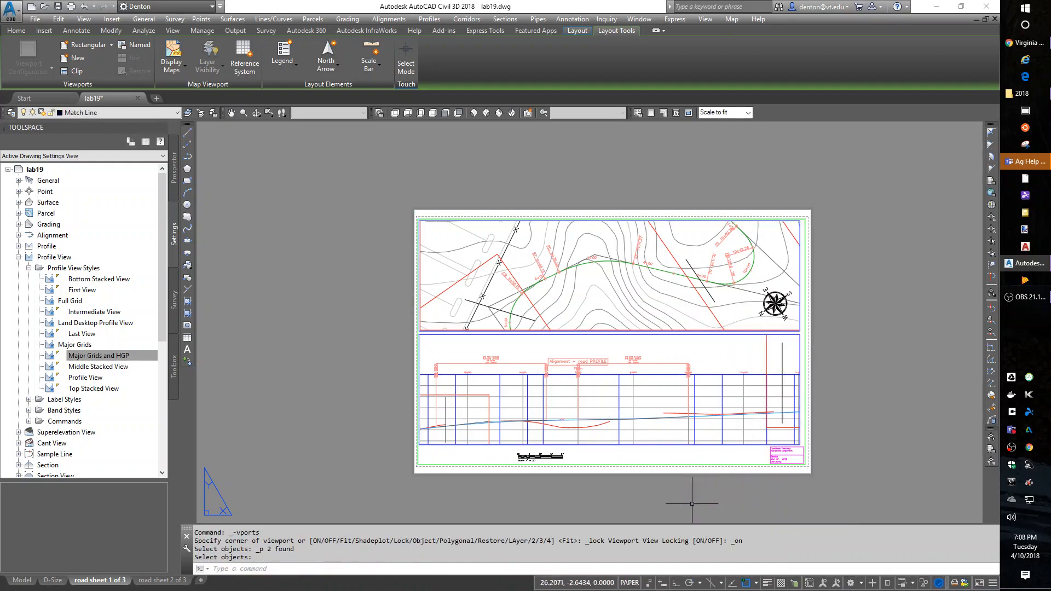
- Rename the current road sheet 1 of 3 layout as temp
{"action": "mouse_move", "coordinate": [89, 585]}
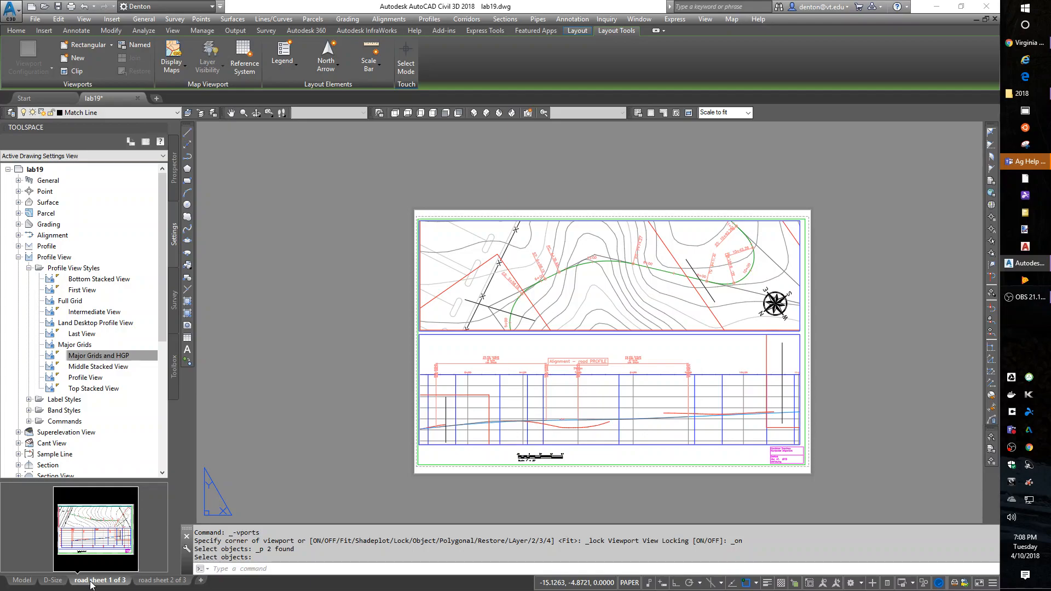
{"action": "right_click", "coordinate": [92, 584]}
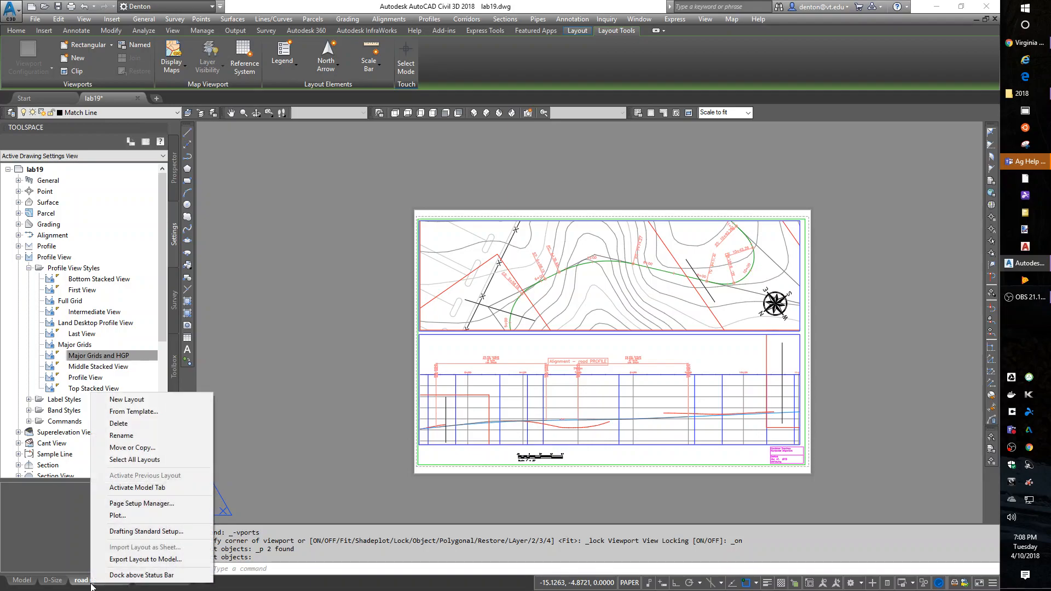
{"action": "left_click", "coordinate": [134, 441]}
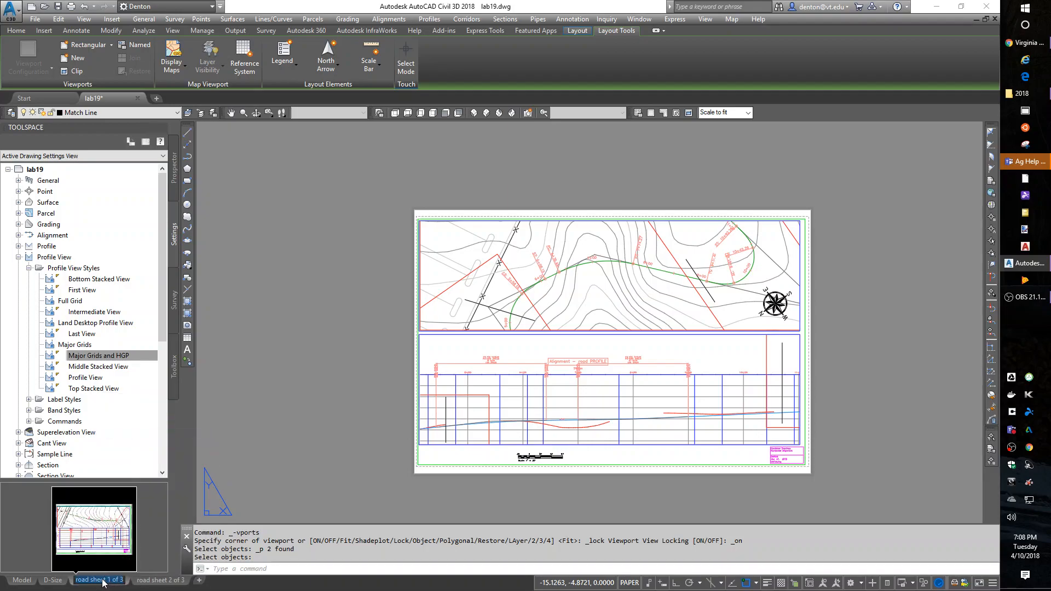
{"action": "type", "text": "temp"}
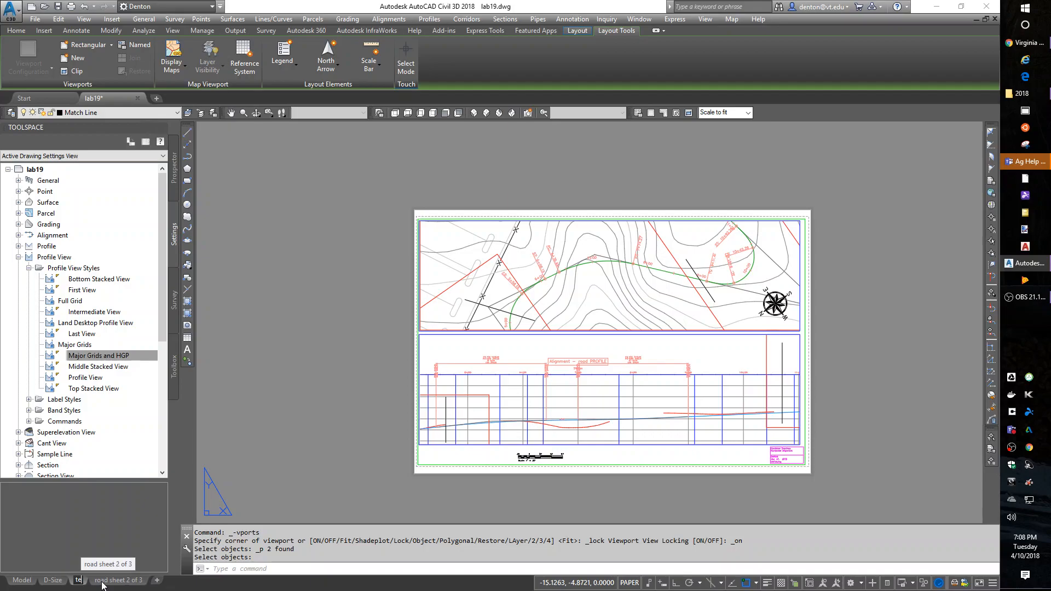
{"action": "key", "text": "Return"}
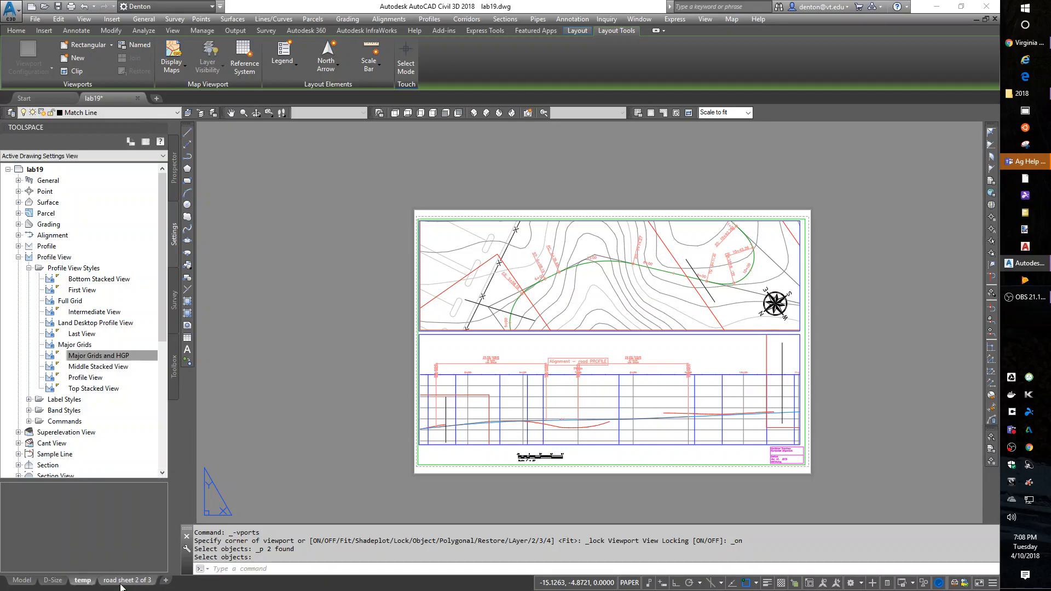
- Switch to the road sheet 2 of 3 layout and rename it as road sheet 1 of 3
{"action": "left_click", "coordinate": [122, 585]}
{"action": "right_click", "coordinate": [122, 580]}
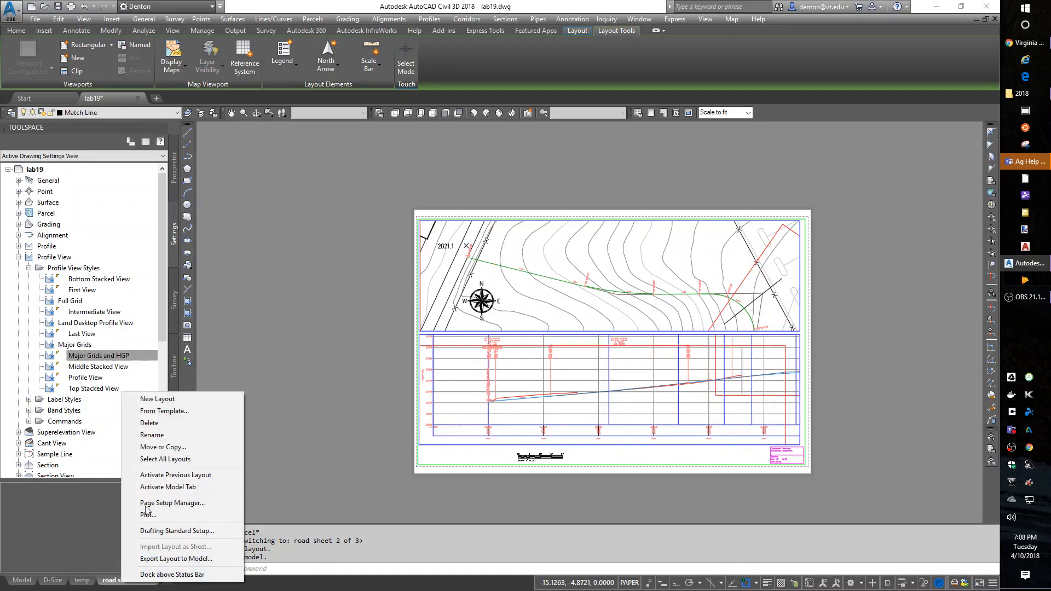
{"action": "left_click", "coordinate": [164, 435]}
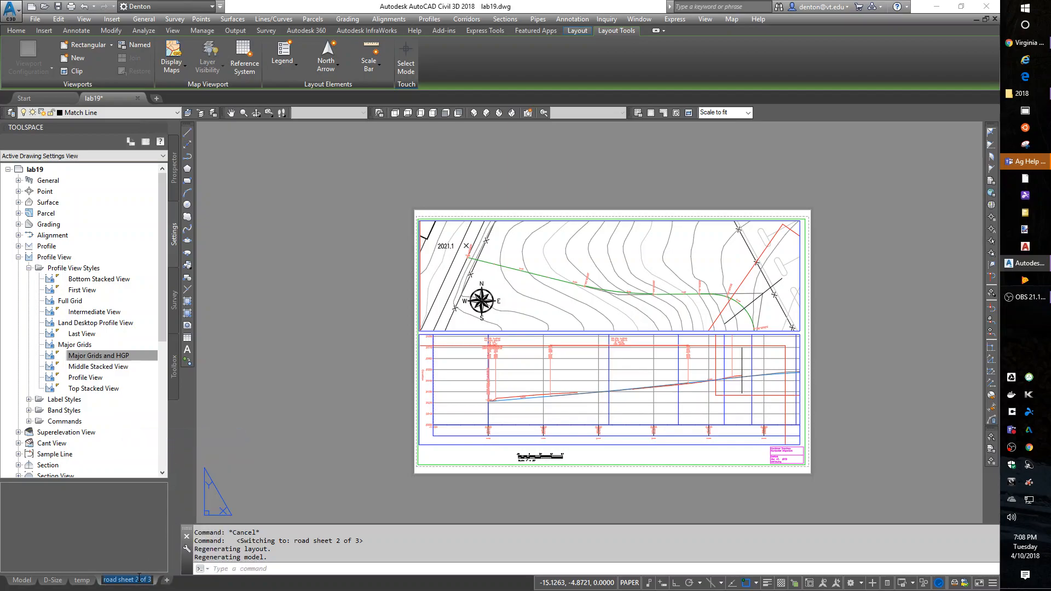
{"action": "left_click", "coordinate": [137, 580]}
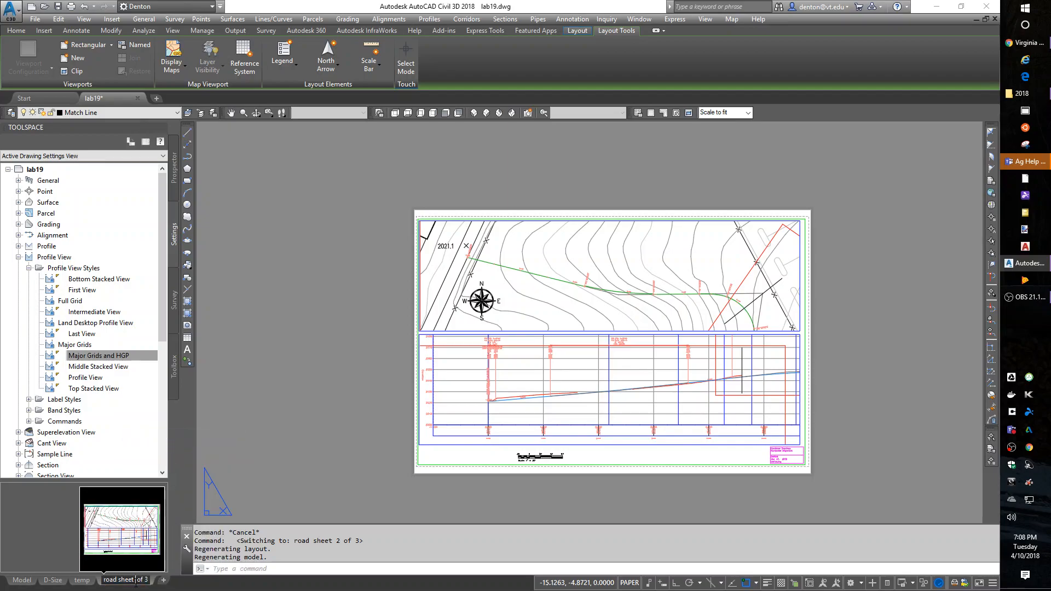
{"action": "key", "text": "Return"}
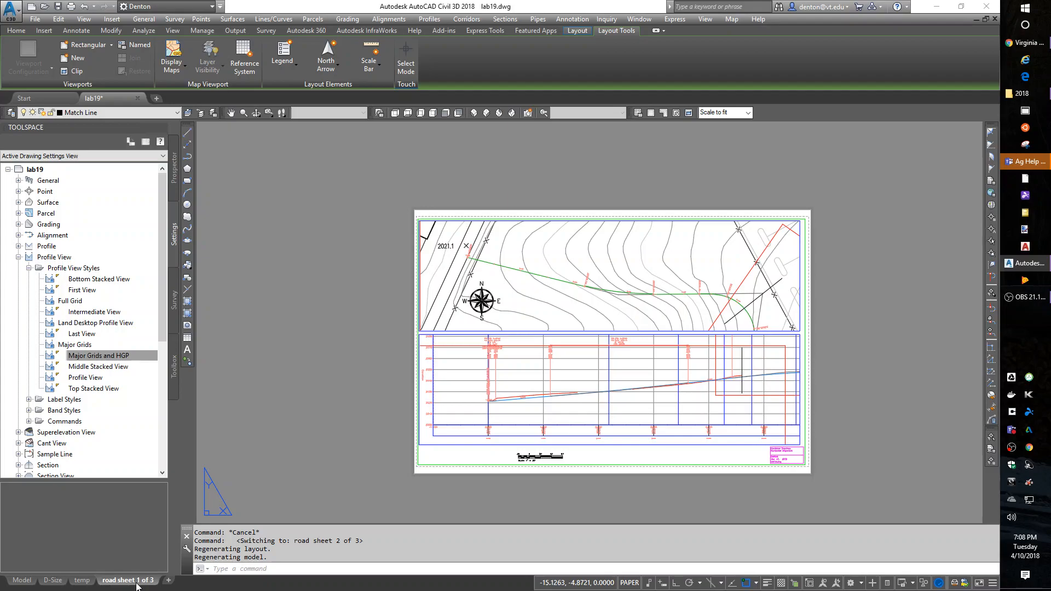
- Move the road sheet 1 of 3 layout ahead of the temp layout without creating a copy
{"action": "left_click_drag", "start_coordinate": [125, 584], "coordinate": [83, 583]}
{"action": "right_click", "coordinate": [135, 582]}
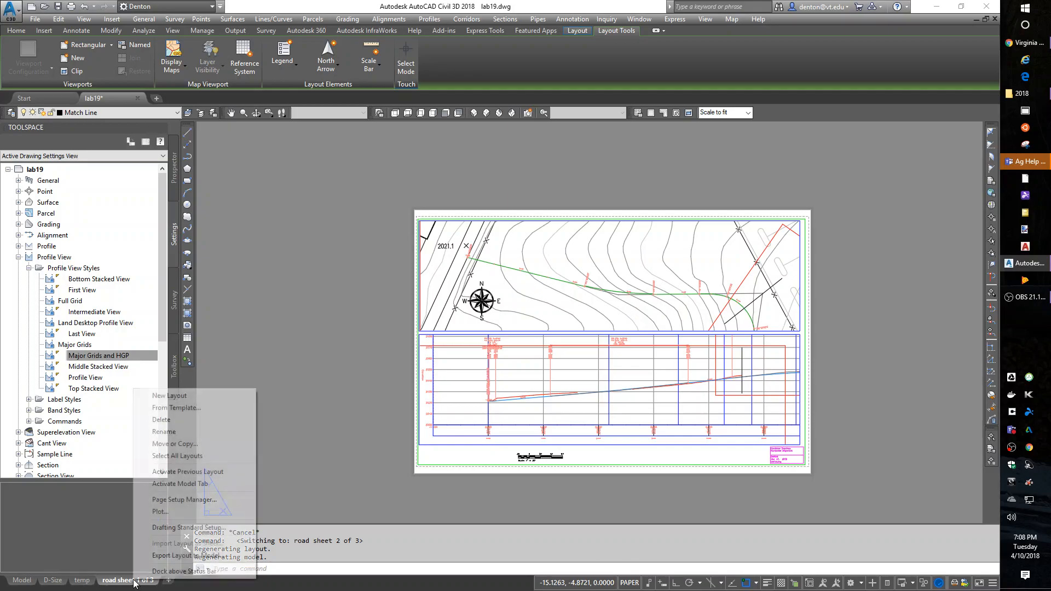
{"action": "left_click", "coordinate": [177, 445]}
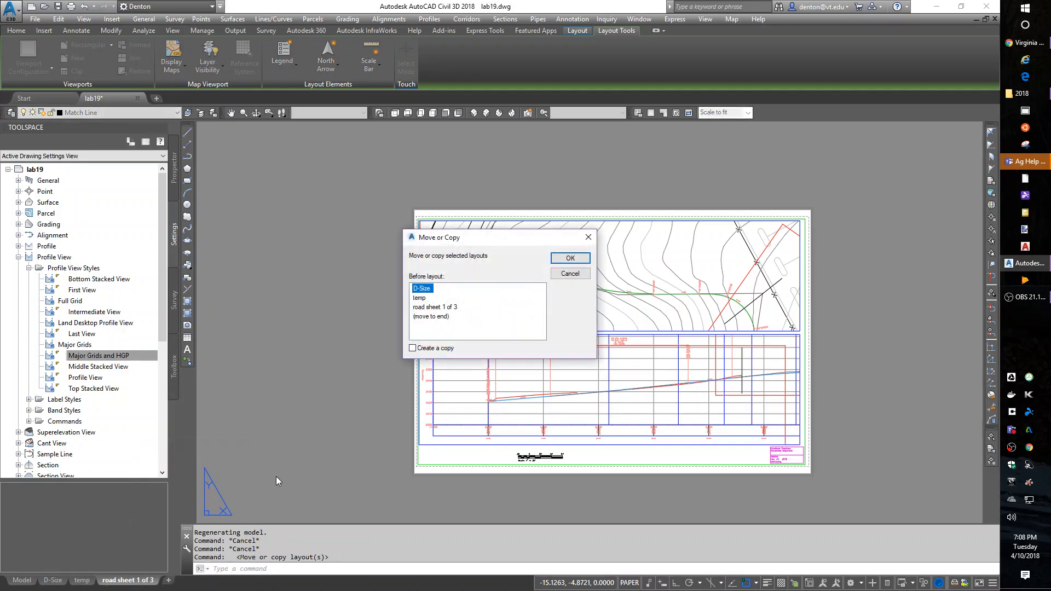
{"action": "left_click", "coordinate": [438, 308]}
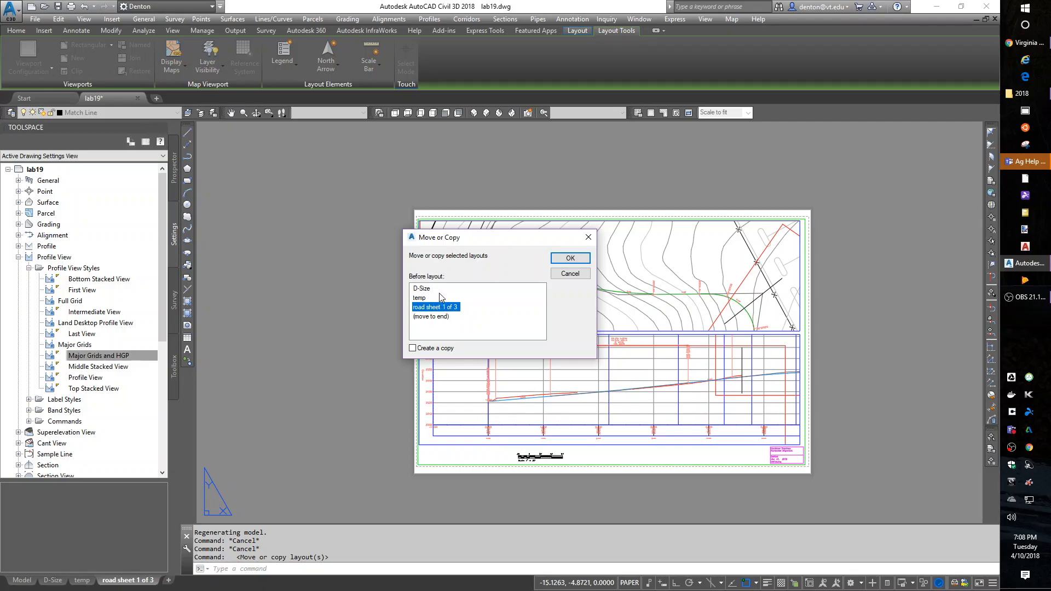
{"action": "left_click", "coordinate": [420, 290]}
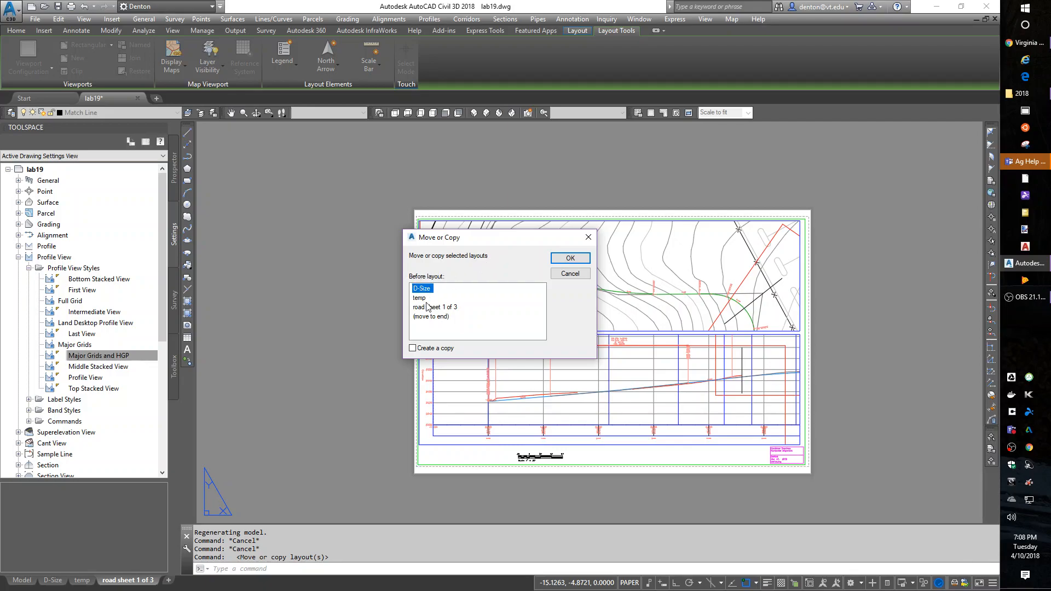
{"action": "left_click", "coordinate": [570, 260]}
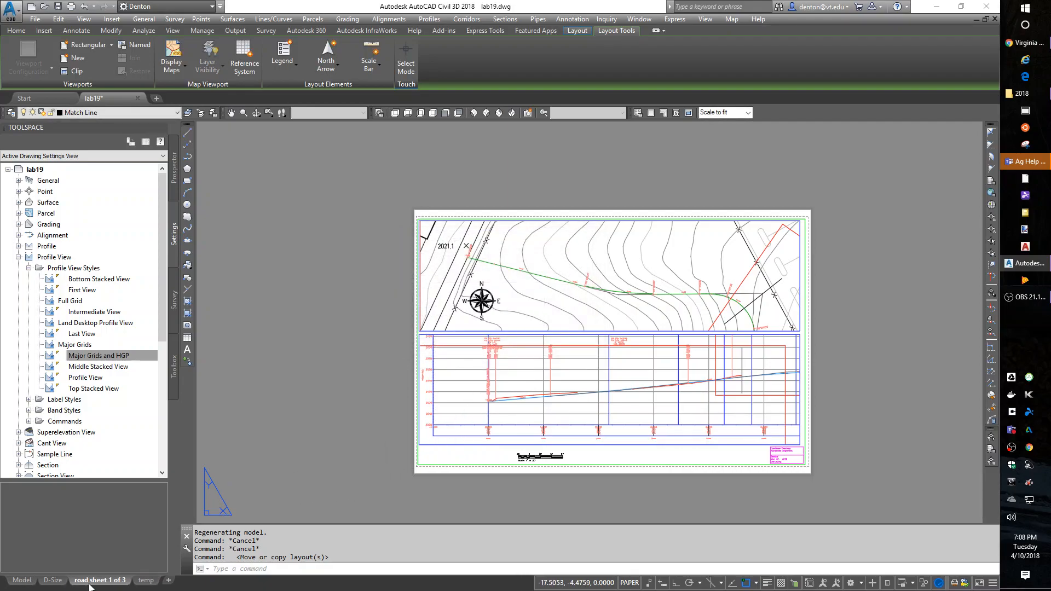
- Lock the display of both the plan and profile viewports on the road sheet 1 of 3 layout
{"action": "mouse_move", "coordinate": [103, 584]}
{"action": "left_click", "coordinate": [869, 307]}
{"action": "left_click", "coordinate": [769, 354]}
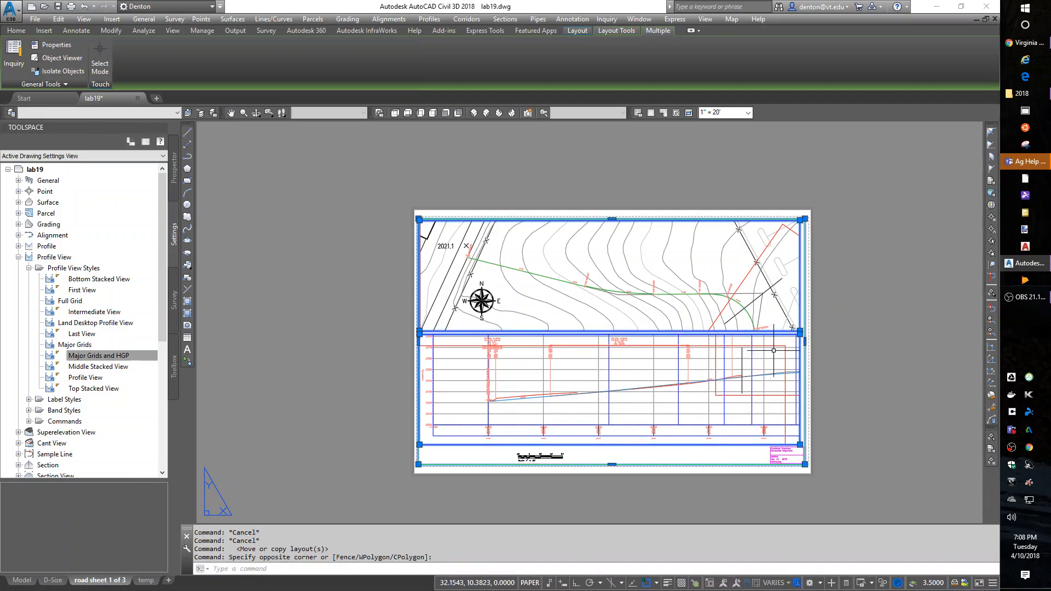
{"action": "left_click", "coordinate": [804, 313], "text": "shift"}
{"action": "right_click", "coordinate": [790, 324]}
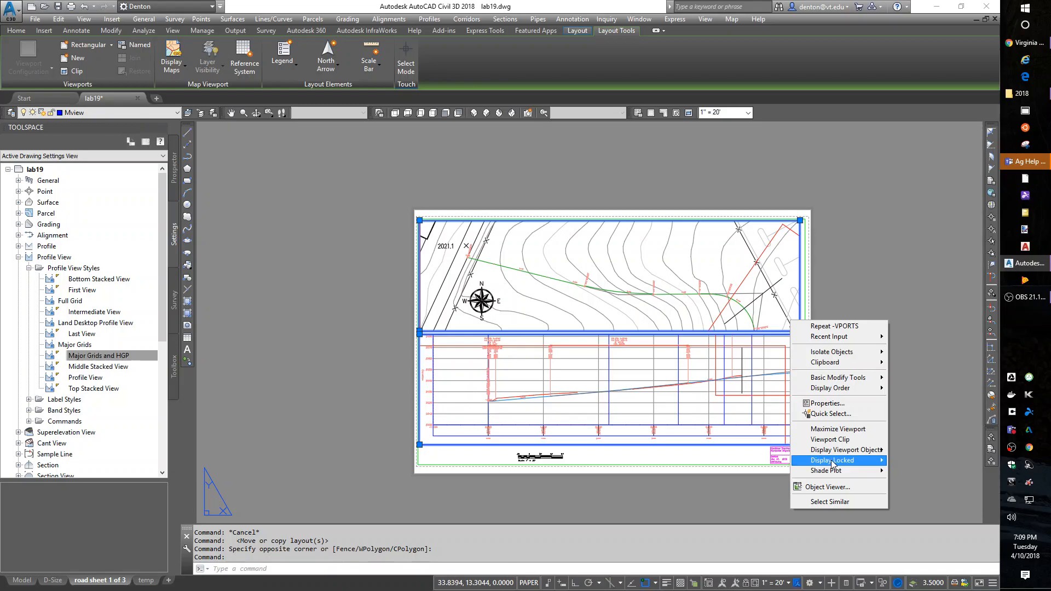
{"action": "mouse_move", "coordinate": [833, 464]}
{"action": "left_click", "coordinate": [758, 464]}
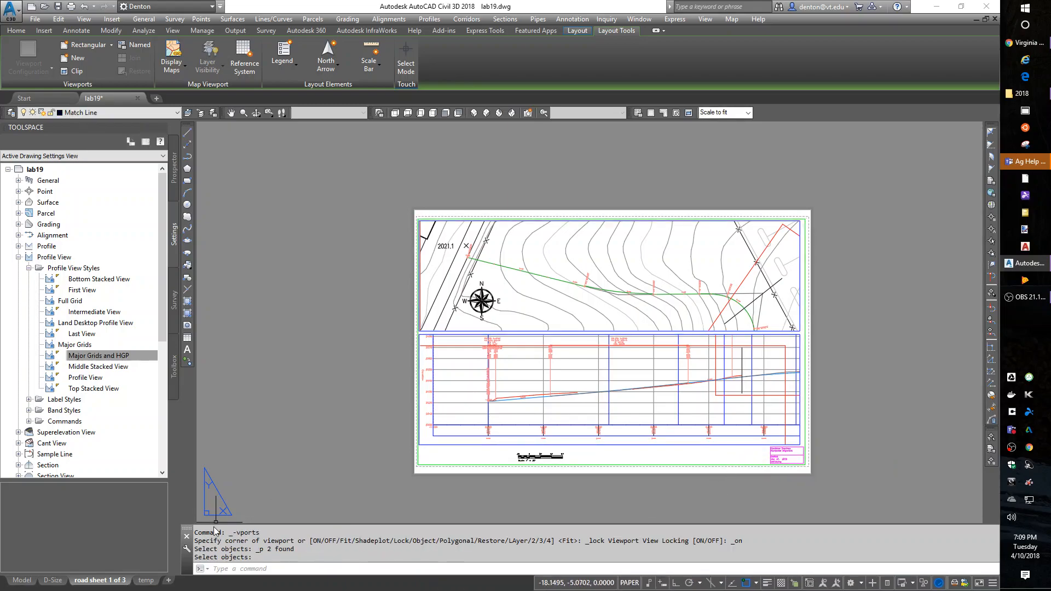
- Rename the temp layout as road sheet 2 of 3
{"action": "right_click", "coordinate": [143, 583]}
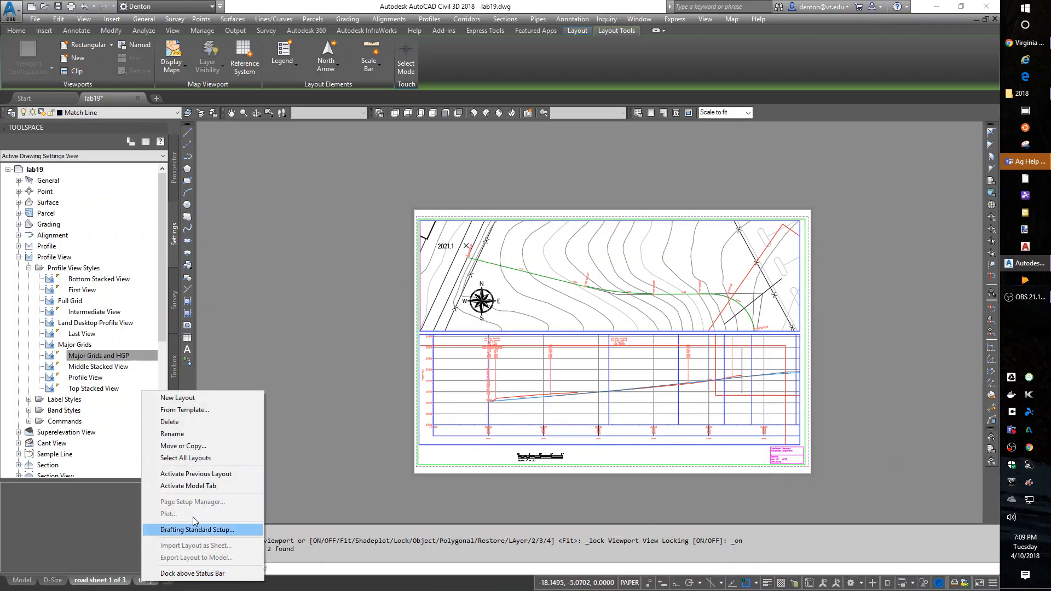
{"action": "left_click", "coordinate": [181, 436]}
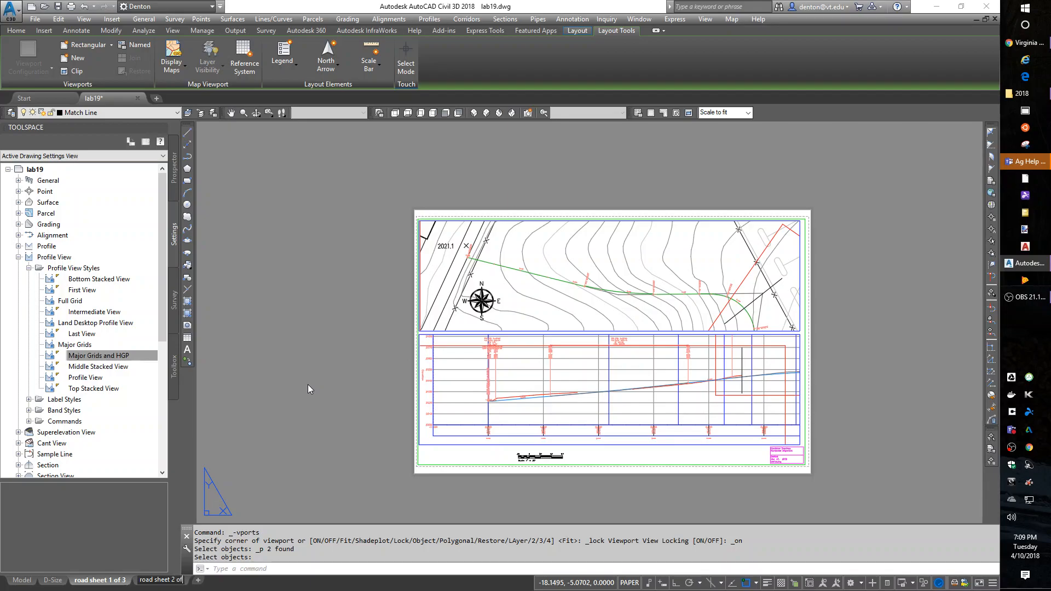
{"action": "key", "text": "Return"}
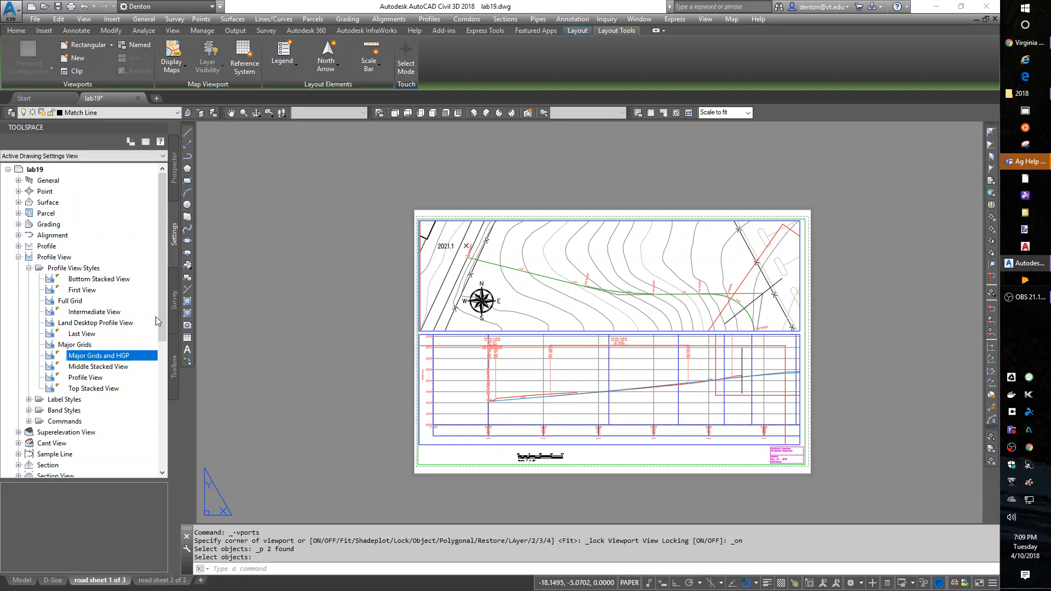
- Switch to the road sheet 2 of 3 layout and create a copy of it at the end of the layouts
{"action": "left_click", "coordinate": [165, 580]}
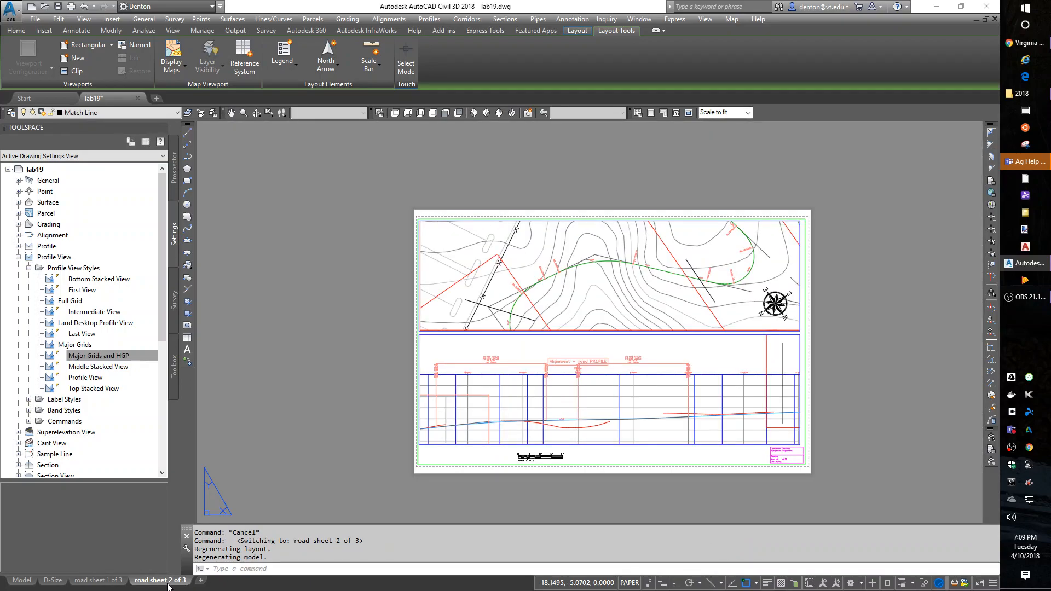
{"action": "right_click", "coordinate": [167, 585]}
{"action": "left_click", "coordinate": [207, 452]}
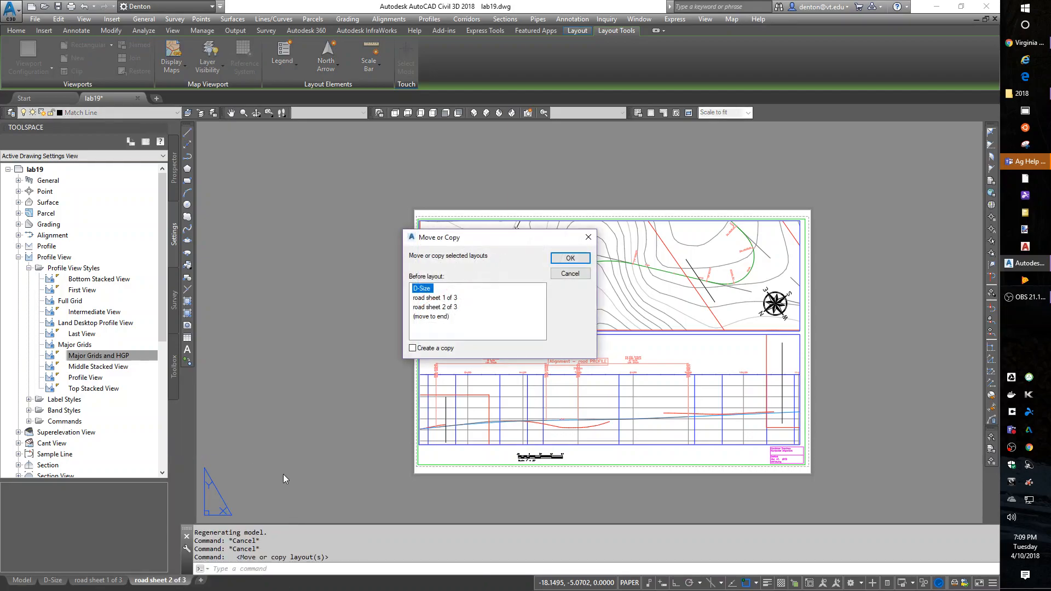
{"action": "left_click", "coordinate": [428, 317]}
{"action": "left_click", "coordinate": [427, 350]}
{"action": "left_click", "coordinate": [570, 259]}
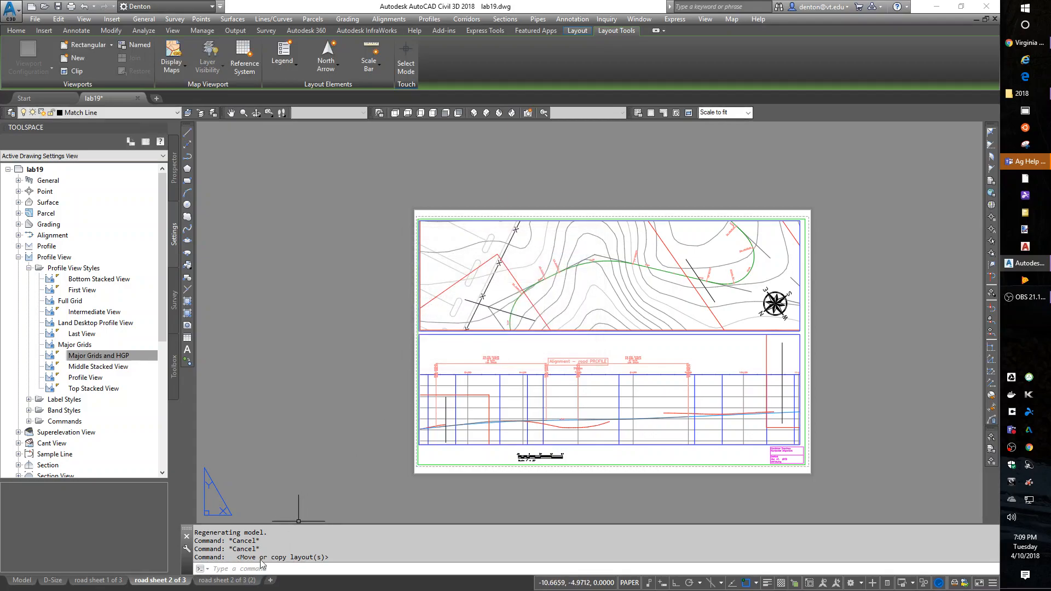
- Switch to the copied layout and rename it as road sheet 3 of 3
{"action": "right_click", "coordinate": [234, 583]}
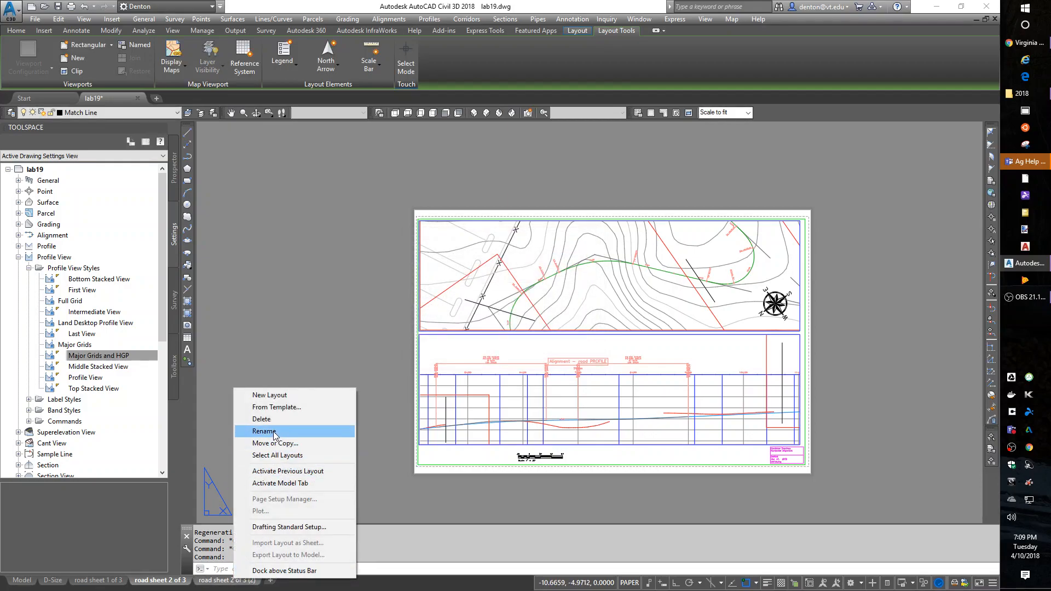
{"action": "left_click", "coordinate": [265, 431]}
{"action": "key", "text": "Return"}
{"action": "left_click", "coordinate": [230, 582]}
{"action": "right_click", "coordinate": [230, 582]}
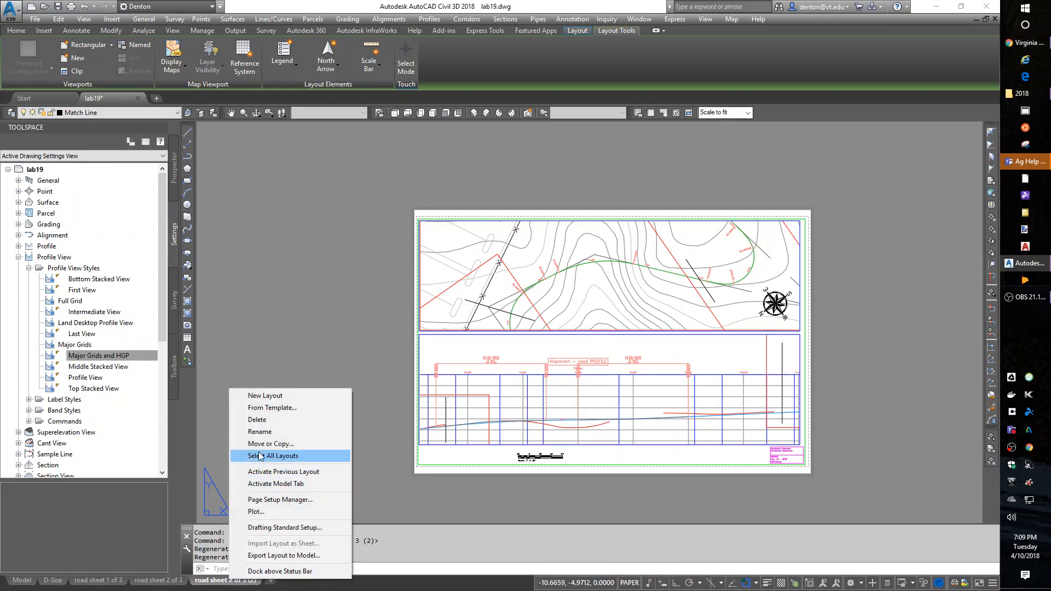
{"action": "left_click", "coordinate": [258, 431]}
{"action": "left_click", "coordinate": [226, 580]}
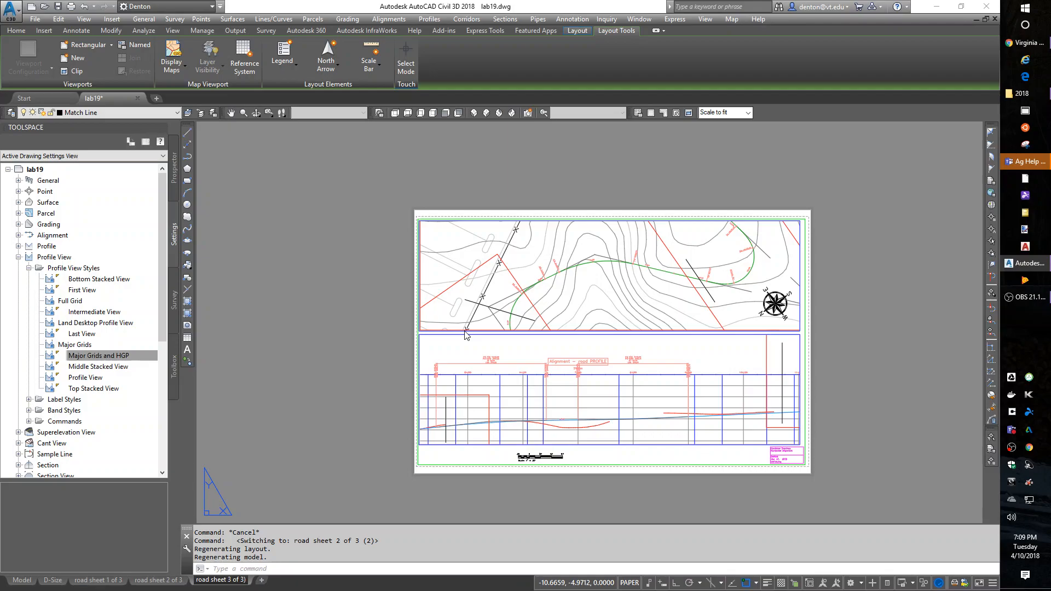
{"action": "key", "text": "Return"}
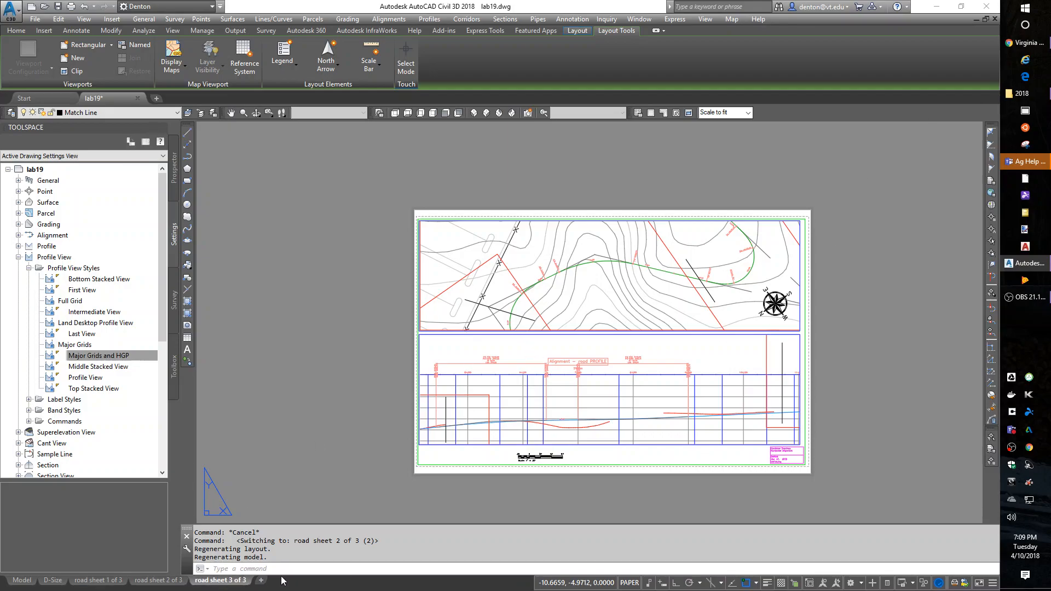
- Unlock the display of both the plan and profile viewports on the road sheet 3 of 3 layout
{"action": "left_click", "coordinate": [758, 348]}
{"action": "left_click", "coordinate": [722, 321]}
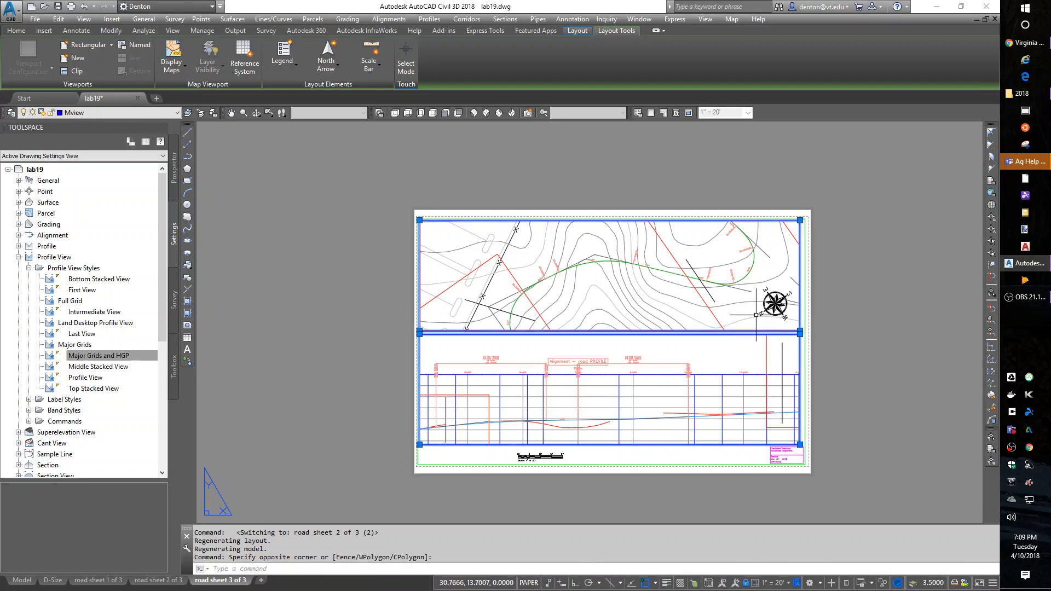
{"action": "right_click", "coordinate": [756, 315]}
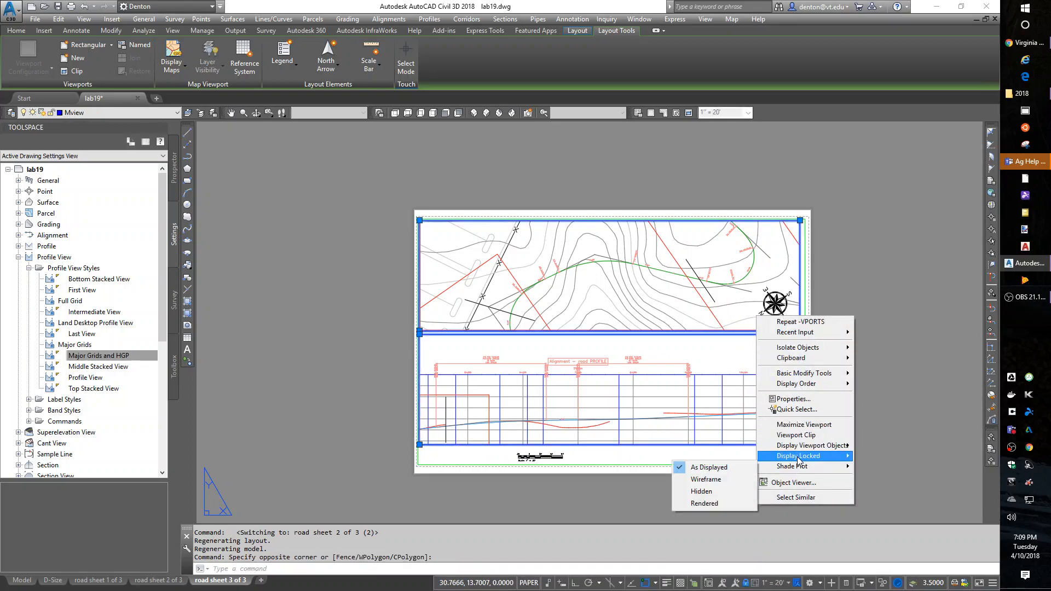
{"action": "mouse_move", "coordinate": [799, 460]}
{"action": "left_click", "coordinate": [731, 473]}
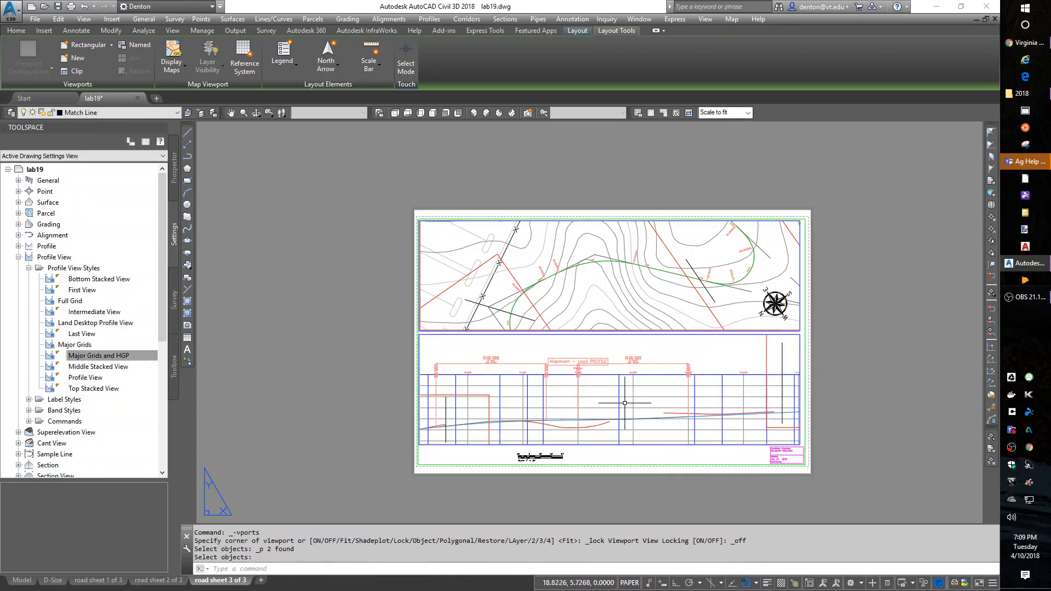
- Activate the profile viewport and shift its view to the final stretch of the road profile, with the match line at its start
{"action": "double_click", "coordinate": [625, 403]}
{"action": "middle_click_drag", "start_coordinate": [752, 403], "coordinate": [413, 419]}
{"action": "middle_click_drag", "start_coordinate": [507, 410], "coordinate": [498, 410]}
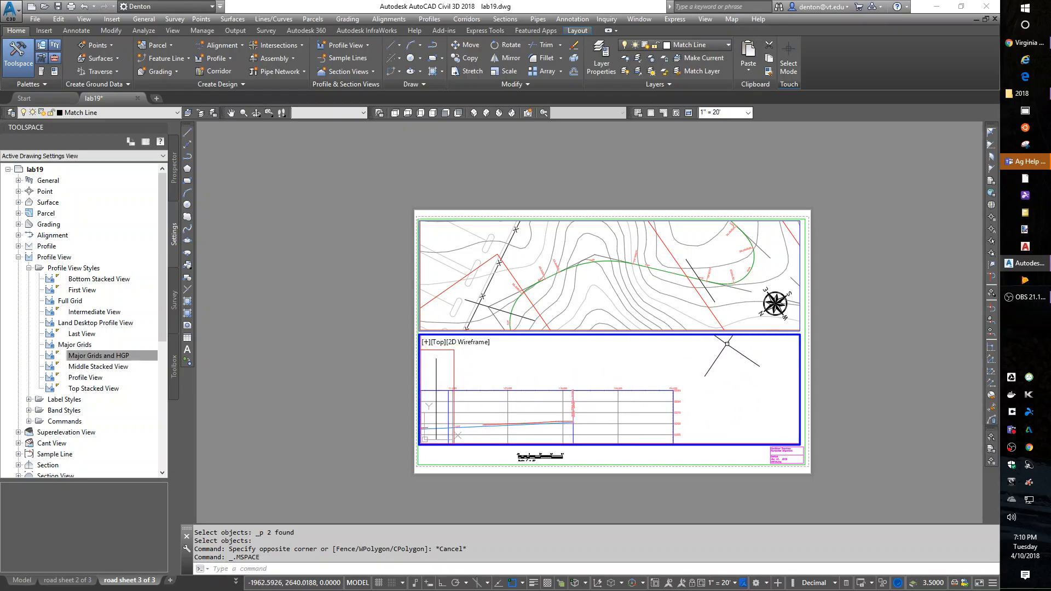
- In the plan viewport, try to align the UCS to the third sheet's diagonal frame with the Object option
{"action": "left_click", "coordinate": [644, 288]}
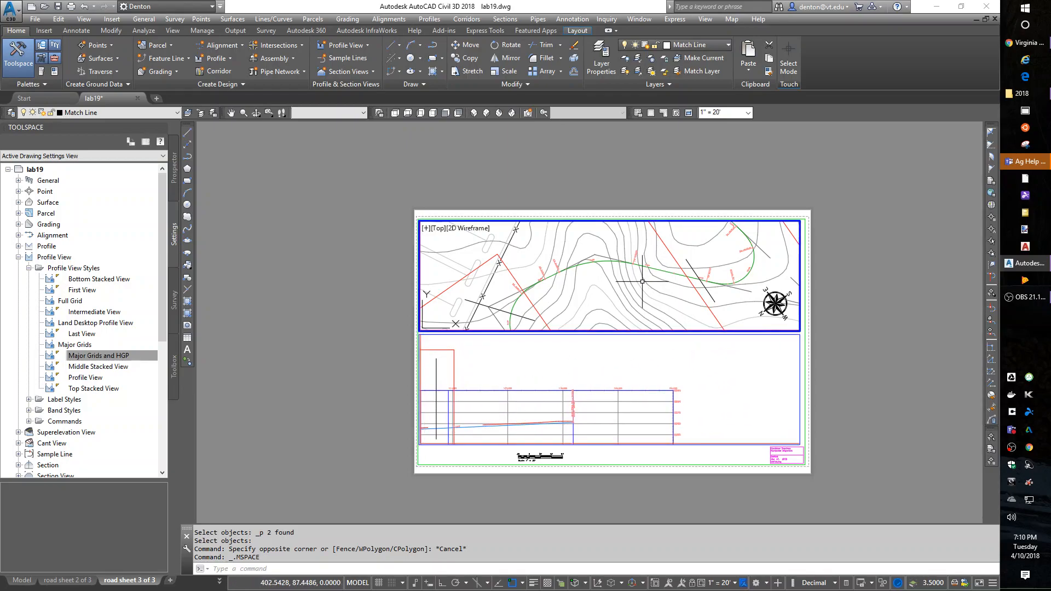
{"action": "scroll", "coordinate": [645, 298], "scroll_direction": "down", "scroll_amount": 2}
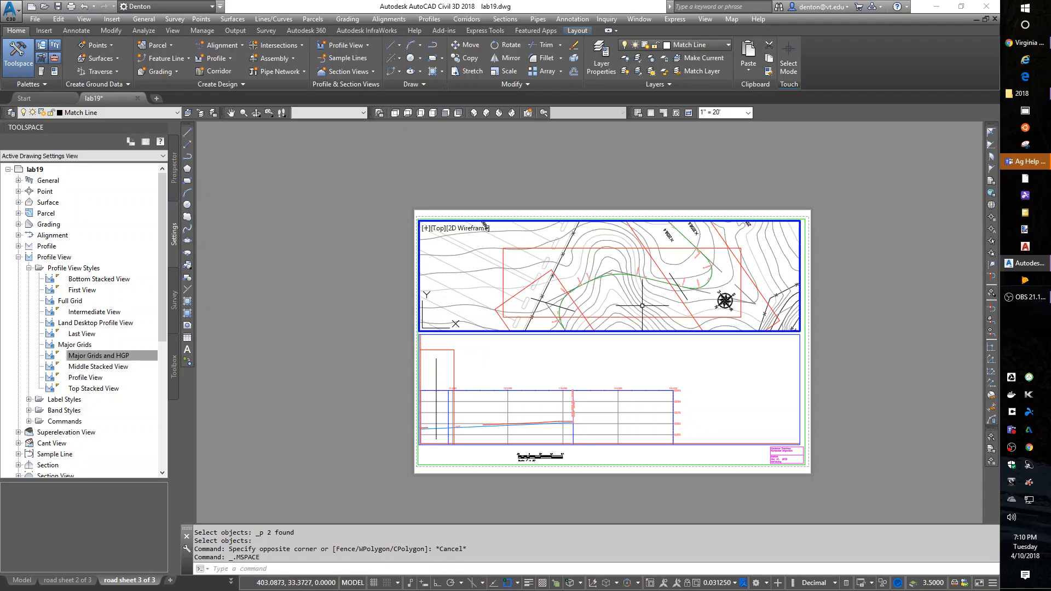
{"action": "scroll", "coordinate": [643, 301], "scroll_direction": "down", "scroll_amount": 2}
{"action": "left_click", "coordinate": [647, 284]}
{"action": "middle_click_drag", "start_coordinate": [652, 308], "coordinate": [643, 241]}
{"action": "middle_click_drag", "start_coordinate": [650, 285], "coordinate": [550, 271]}
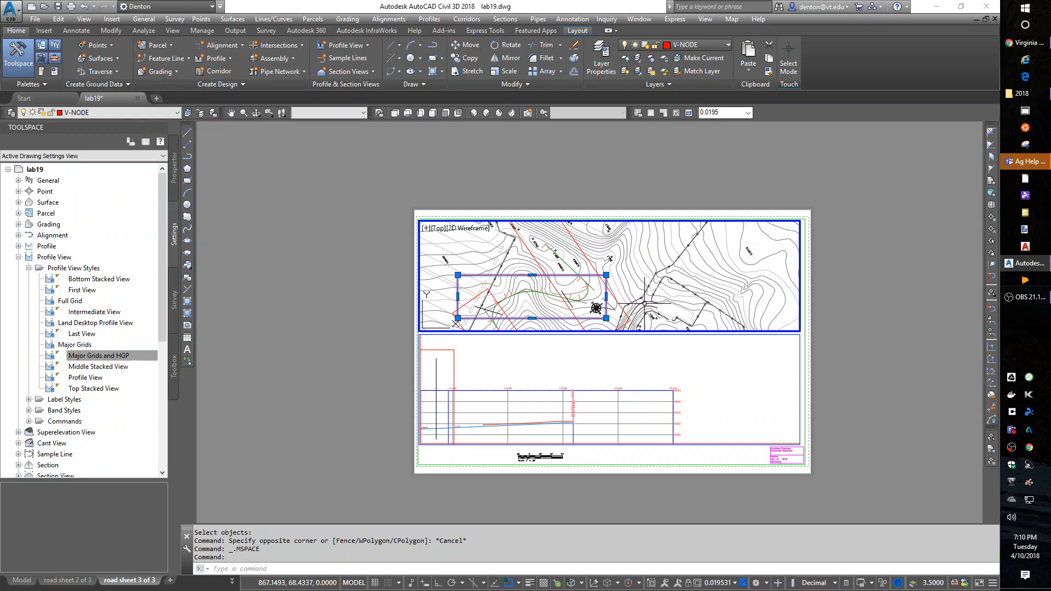
{"action": "key", "text": "Escape"}
{"action": "key", "text": "Escape"}
{"action": "type", "text": "ucs"}
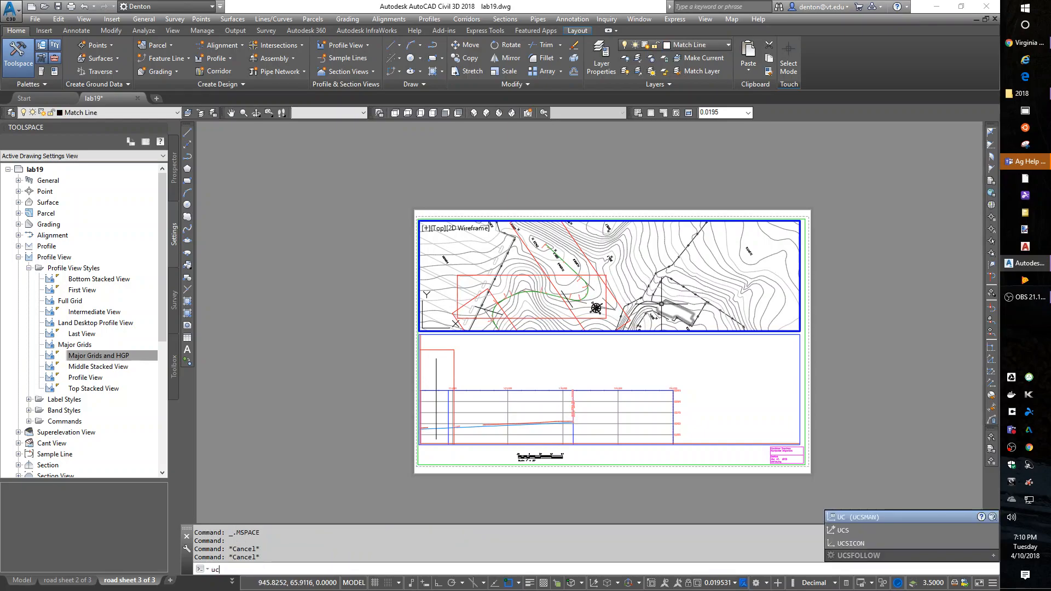
{"action": "key", "text": "Return"}
{"action": "type", "text": "ob"}
{"action": "key", "text": "Return"}
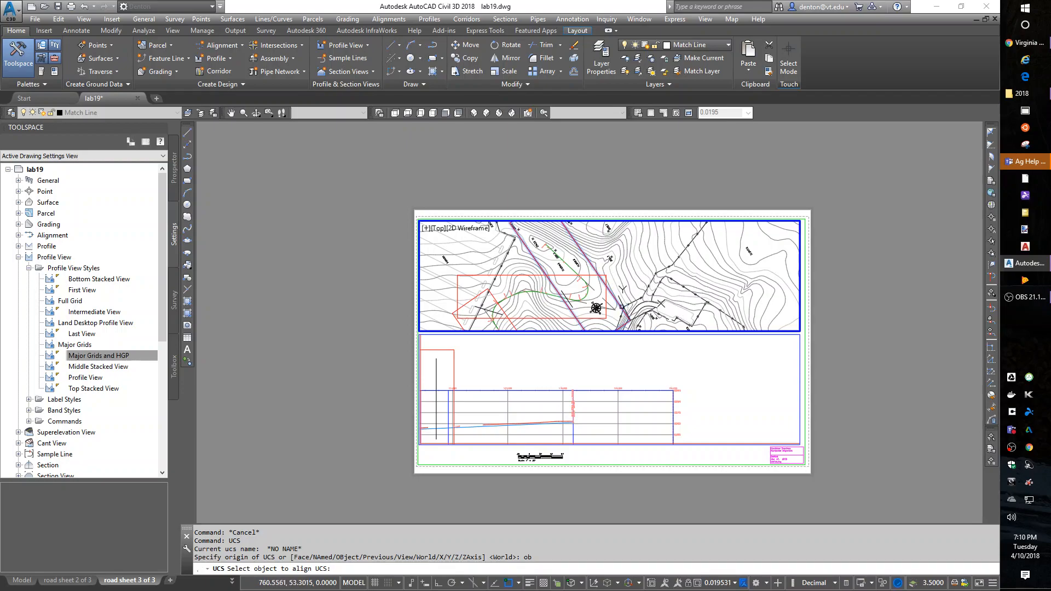
{"action": "left_click", "coordinate": [620, 305]}
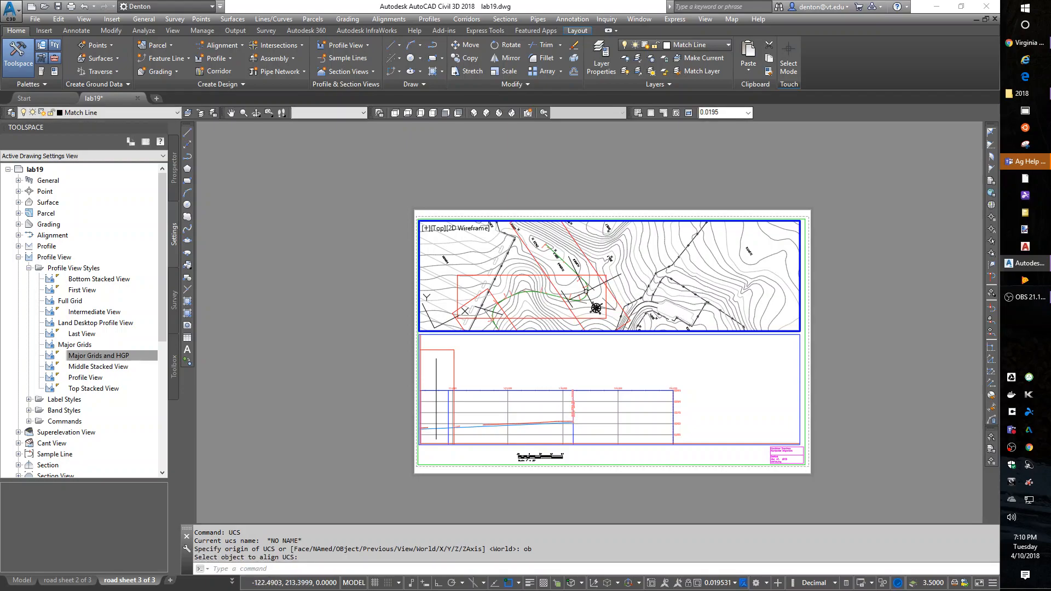
- Try to rotate the plan viewport to the current UCS with the PLAN command and bring the third sheet's frame into view
{"action": "key", "text": "Return"}
{"action": "key", "text": "Return"}
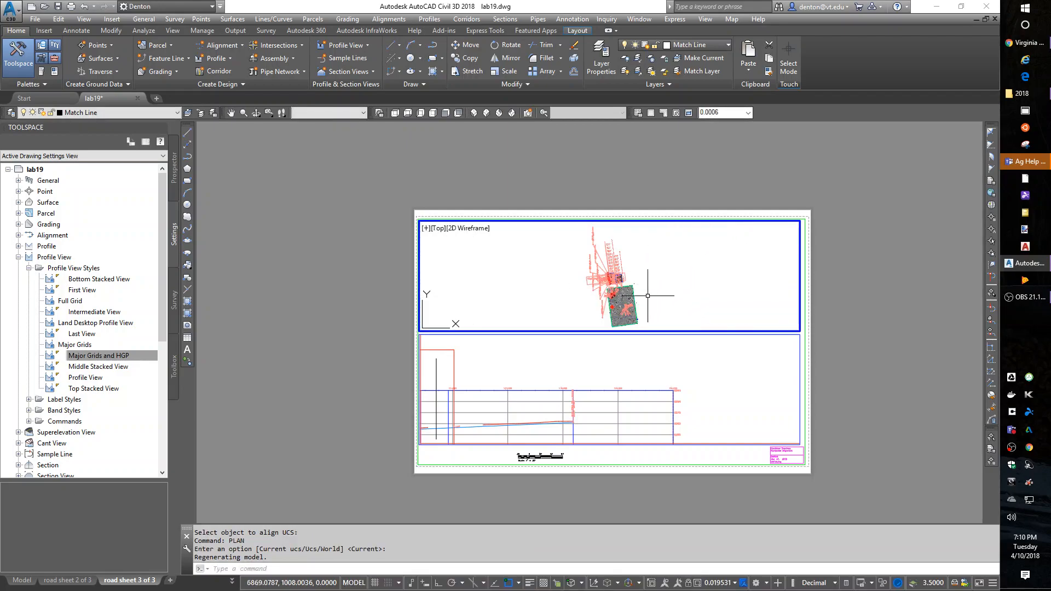
{"action": "scroll", "coordinate": [578, 310], "scroll_direction": "up", "scroll_amount": 5}
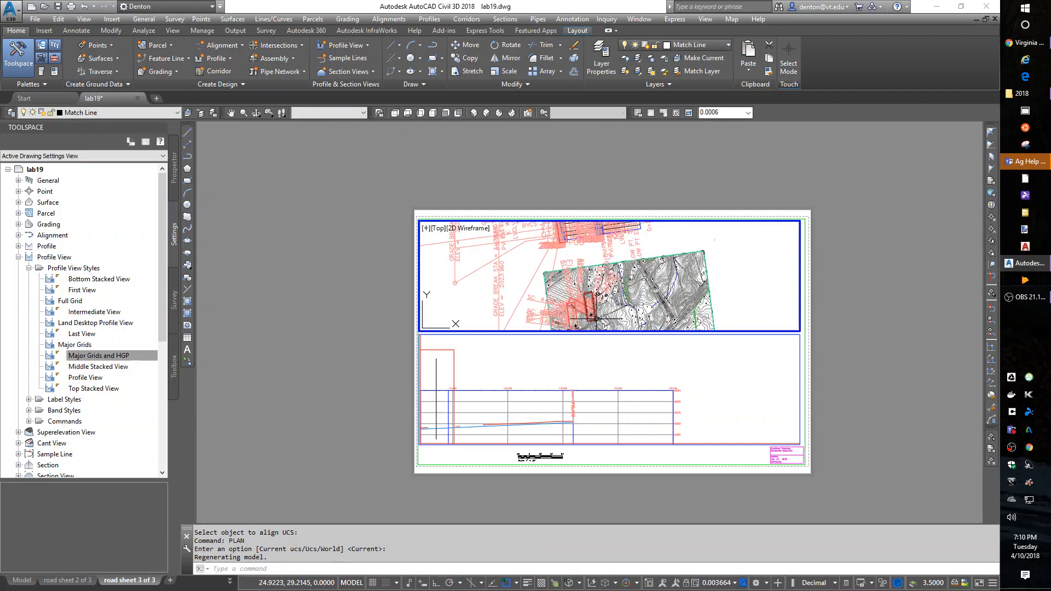
{"action": "middle_click_drag", "start_coordinate": [602, 312], "coordinate": [639, 290]}
{"action": "scroll", "coordinate": [602, 270], "scroll_direction": "up", "scroll_amount": 2}
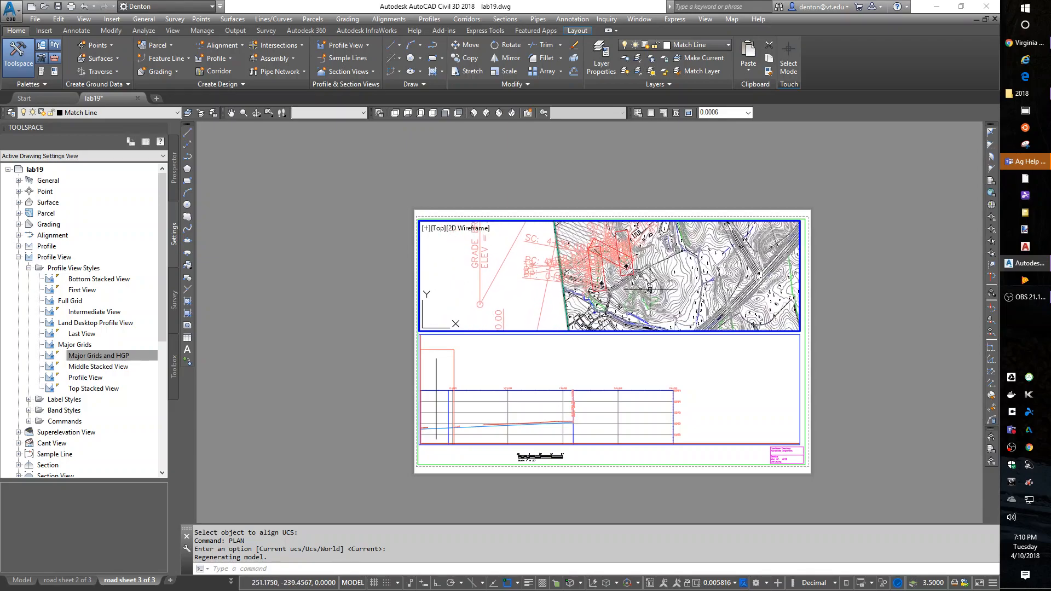
{"action": "scroll", "coordinate": [658, 288], "scroll_direction": "up", "scroll_amount": 6}
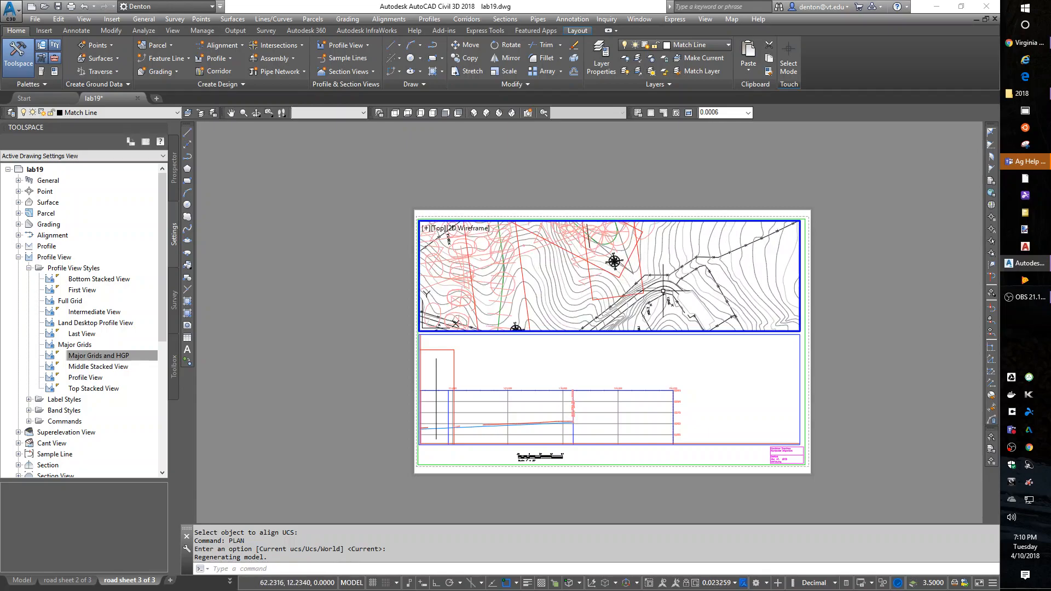
- Realign the UCS in the plan viewport to the third sheet's rectangular frame with the Object option
{"action": "type", "text": "u"}
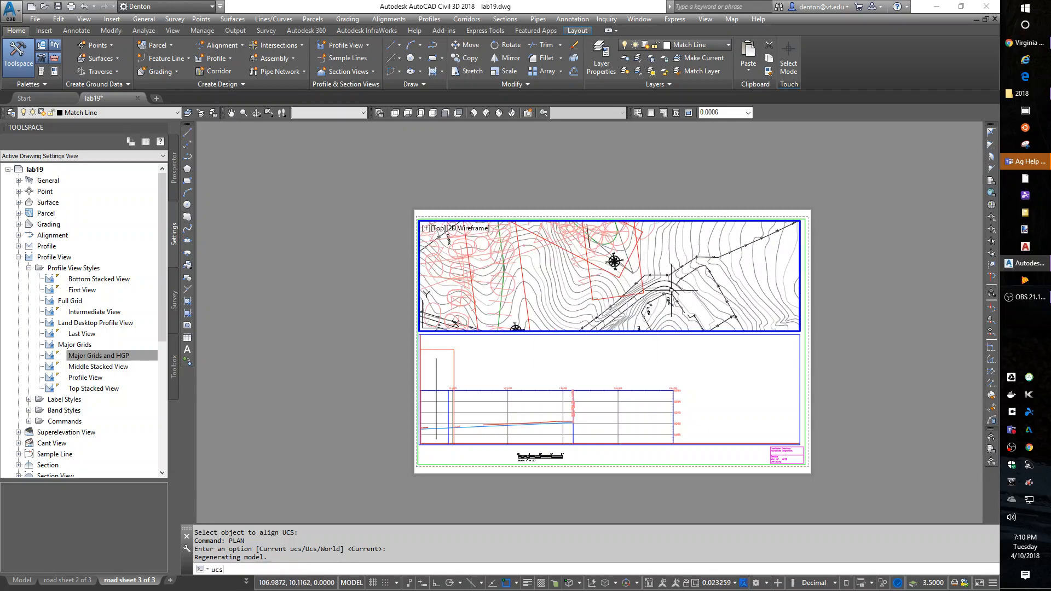
{"action": "type", "text": "cs"}
{"action": "key", "text": "Return"}
{"action": "type", "text": "ob"}
{"action": "key", "text": "Return"}
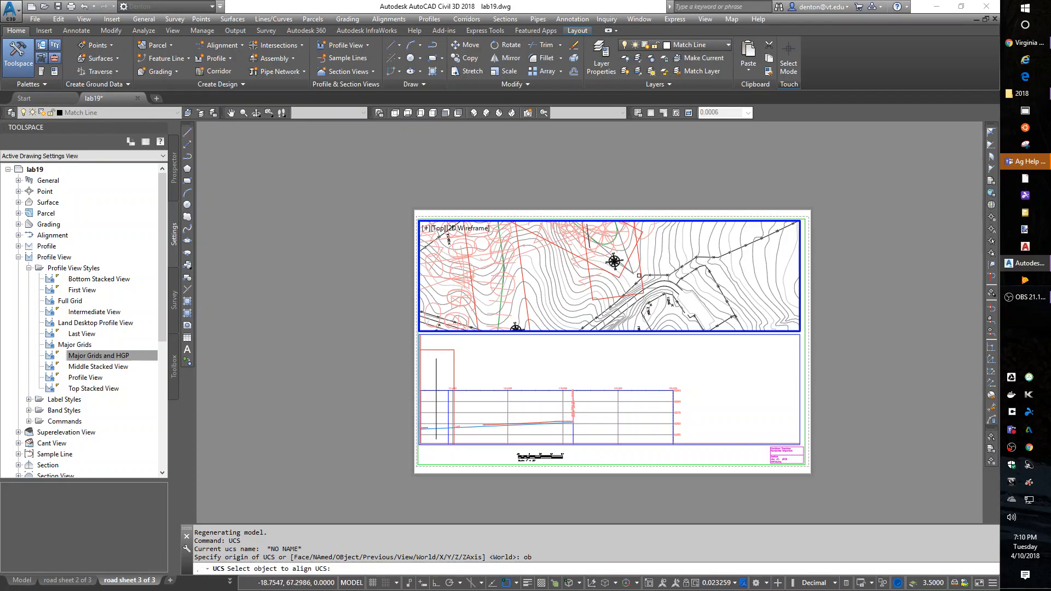
{"action": "left_click", "coordinate": [639, 276]}
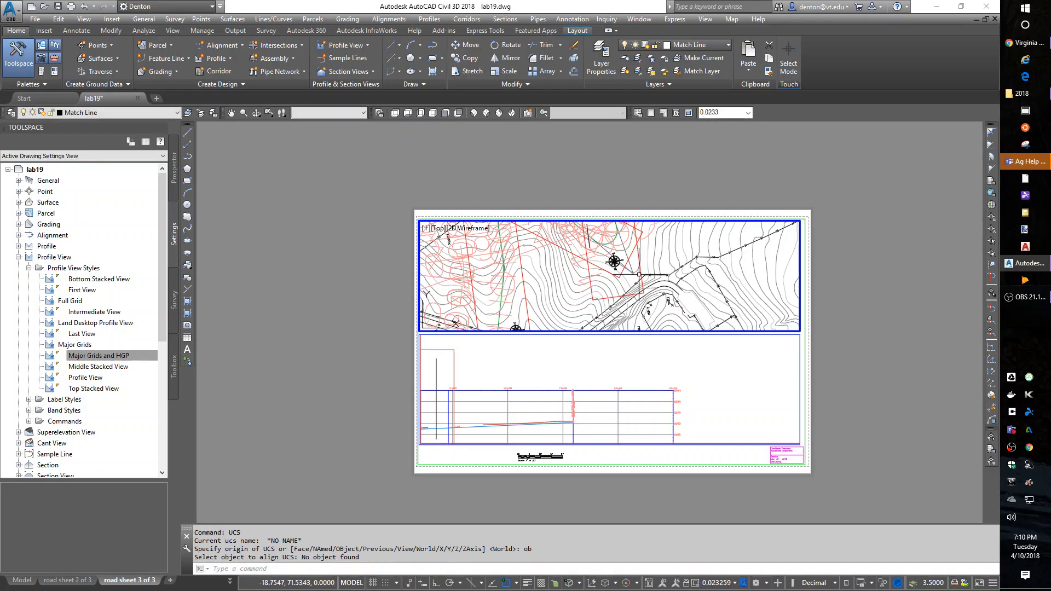
{"action": "key", "text": "Return"}
{"action": "type", "text": "ob"}
{"action": "key", "text": "Return"}
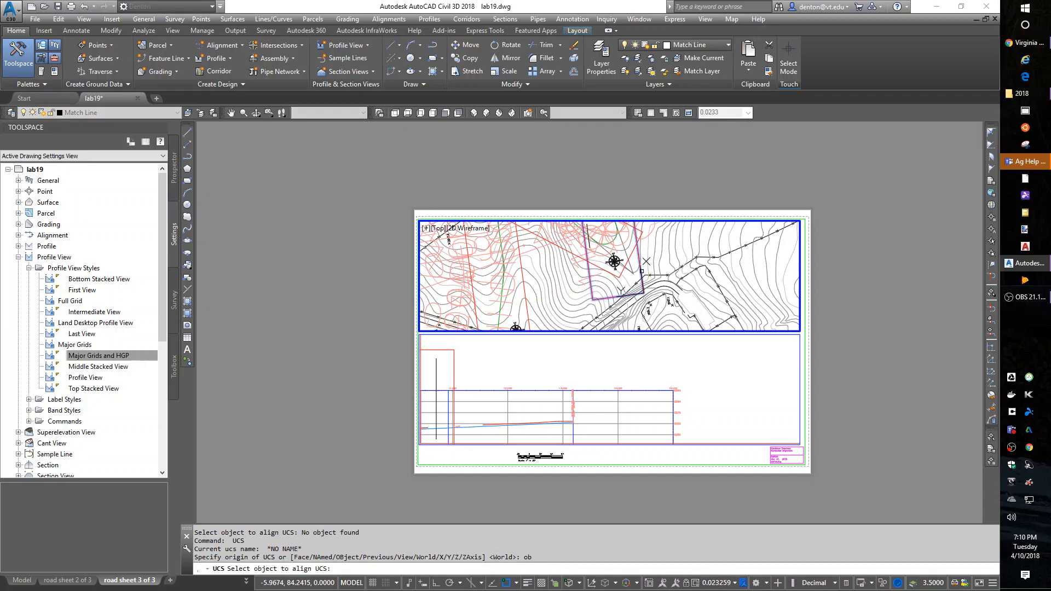
{"action": "left_click", "coordinate": [642, 271]}
- Set the plan viewport to the plan view of the current UCS, bringing the third sheet's frame into view
{"action": "type", "text": "plan"}
{"action": "key", "text": "Return"}
{"action": "key", "text": "Return"}
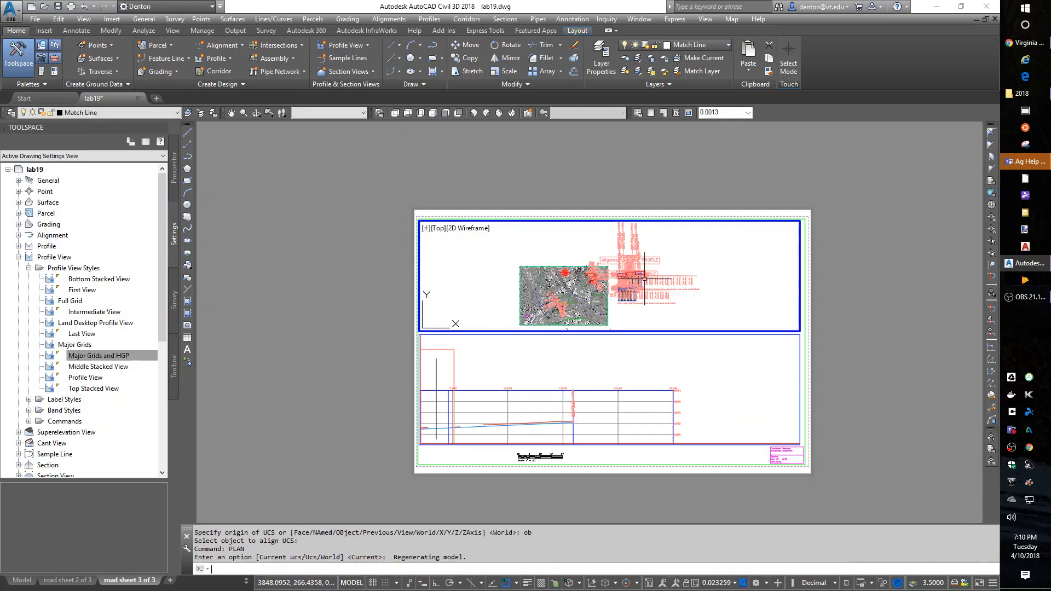
{"action": "scroll", "coordinate": [600, 274], "scroll_direction": "up", "scroll_amount": 5}
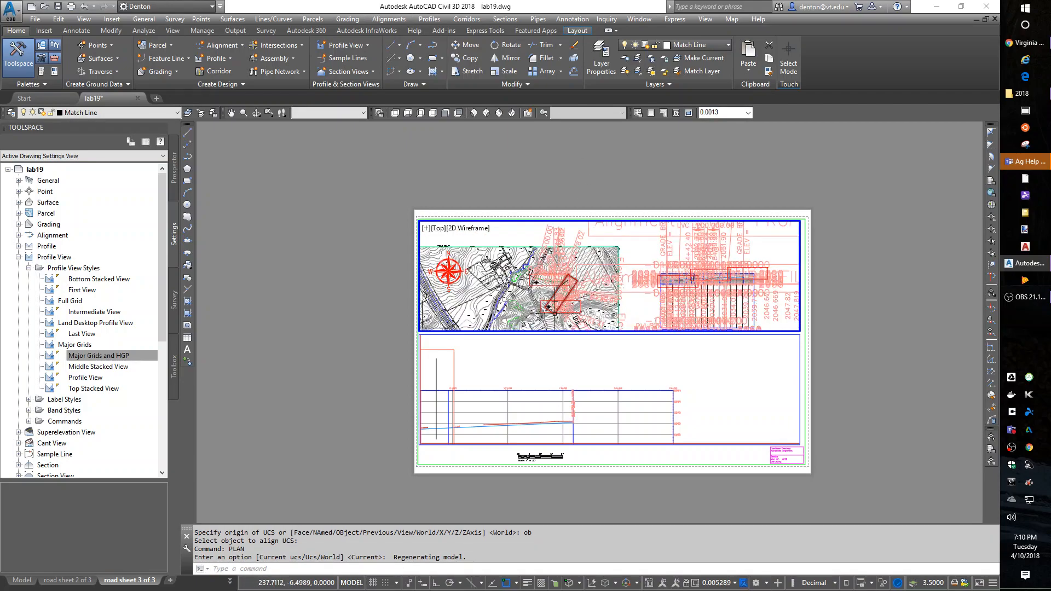
{"action": "scroll", "coordinate": [547, 301], "scroll_direction": "up", "scroll_amount": 4}
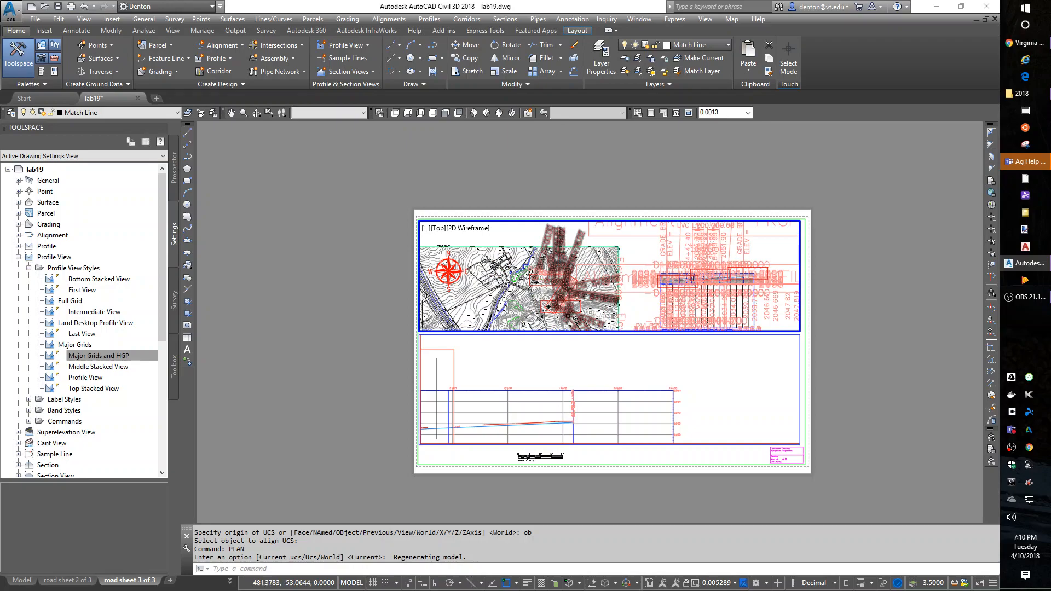
{"action": "scroll", "coordinate": [532, 305], "scroll_direction": "up", "scroll_amount": 2}
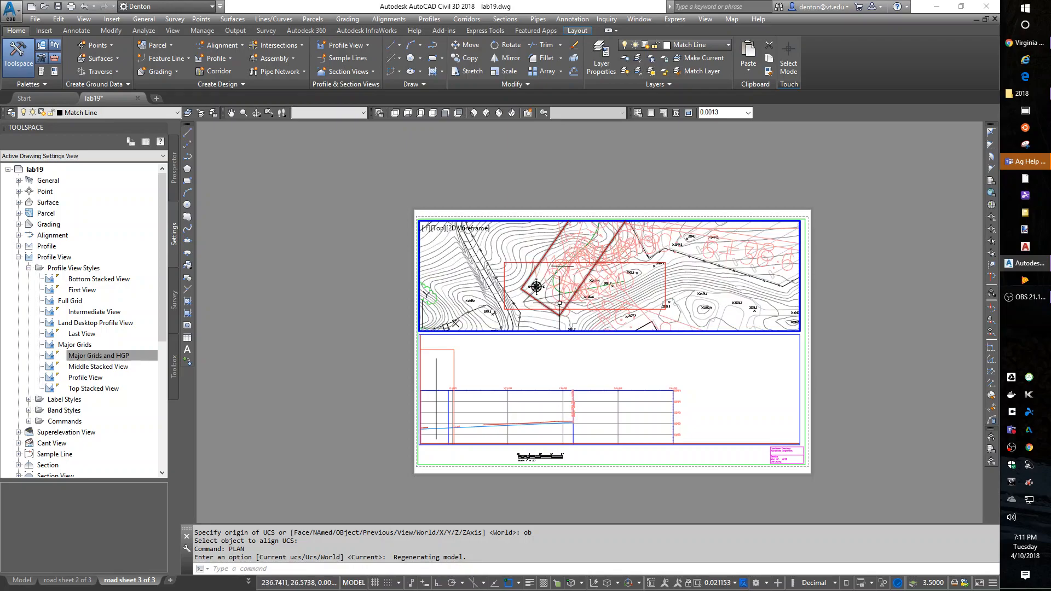
- Set the third sheet's plan viewport scale to 1/20xp and pan its rectangular sheet frame into alignment with the viewport
{"action": "scroll", "coordinate": [553, 303], "scroll_direction": "up", "scroll_amount": 2}
{"action": "scroll", "coordinate": [563, 303], "scroll_direction": "up", "scroll_amount": 2}
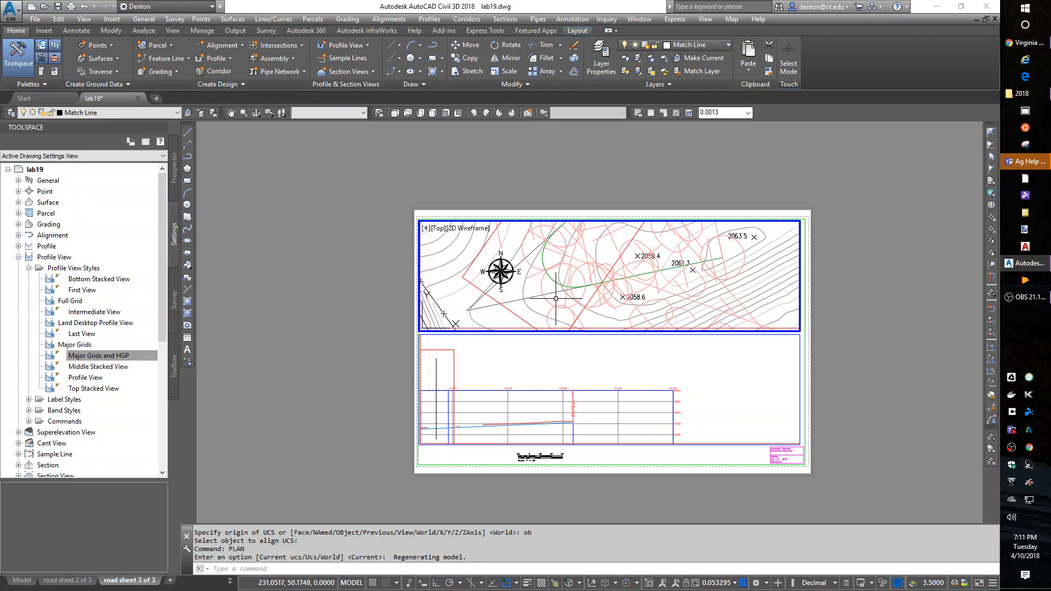
{"action": "scroll", "coordinate": [571, 301], "scroll_direction": "down", "scroll_amount": 2}
{"action": "type", "text": "re"}
{"action": "key", "text": "Return"}
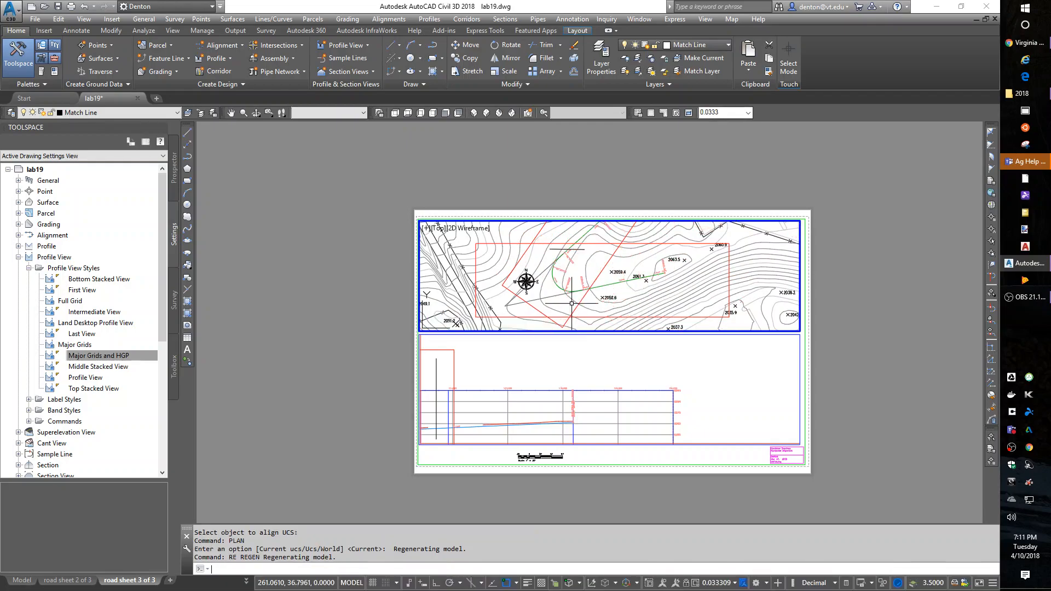
{"action": "type", "text": "z"}
{"action": "key", "text": "Return"}
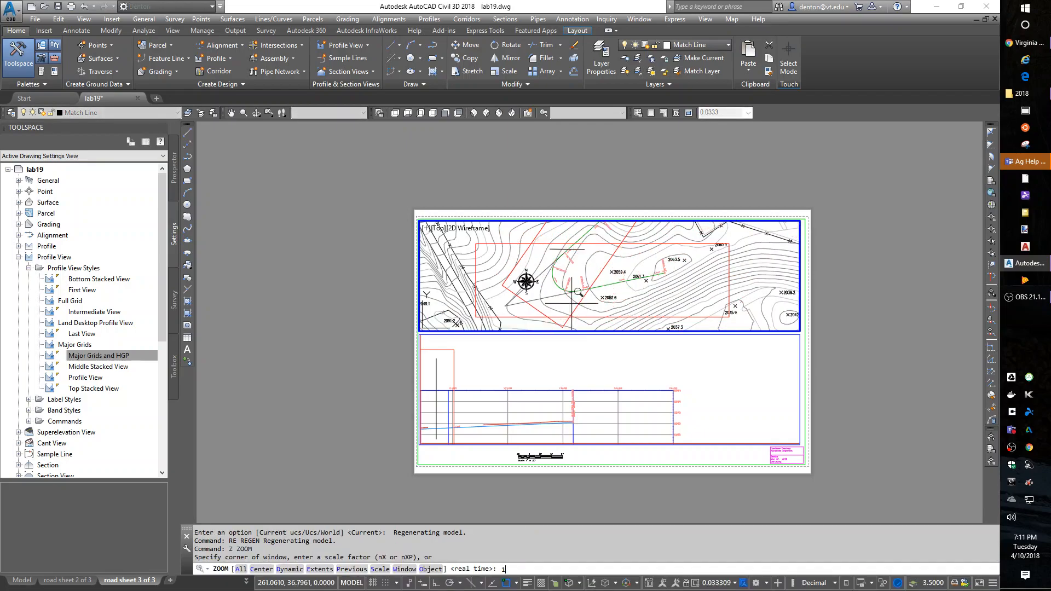
{"action": "type", "text": "1/20xp"}
{"action": "key", "text": "Return"}
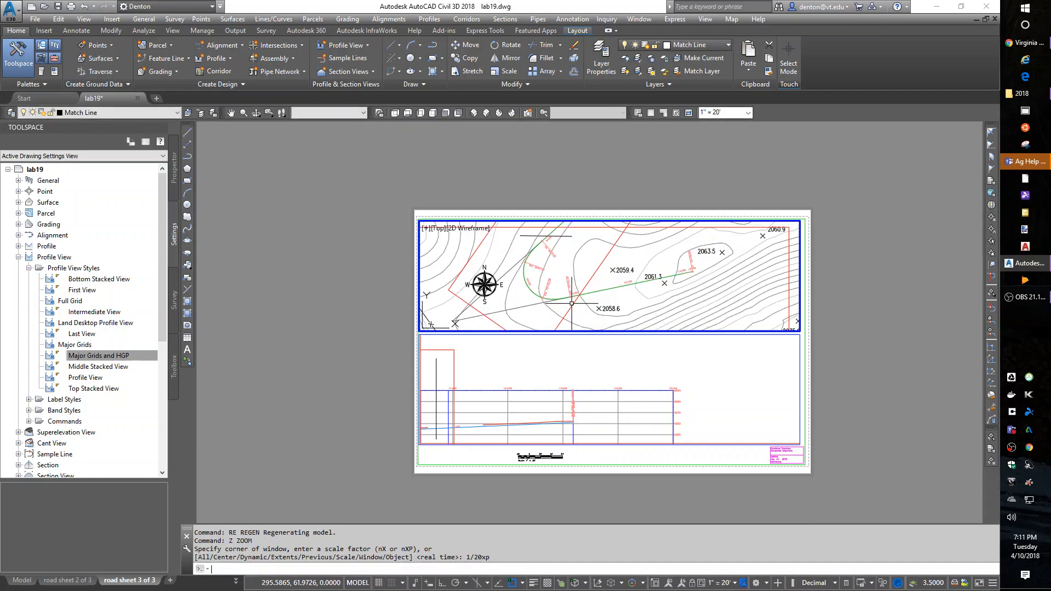
{"action": "middle_click_drag", "start_coordinate": [668, 291], "coordinate": [676, 285]}
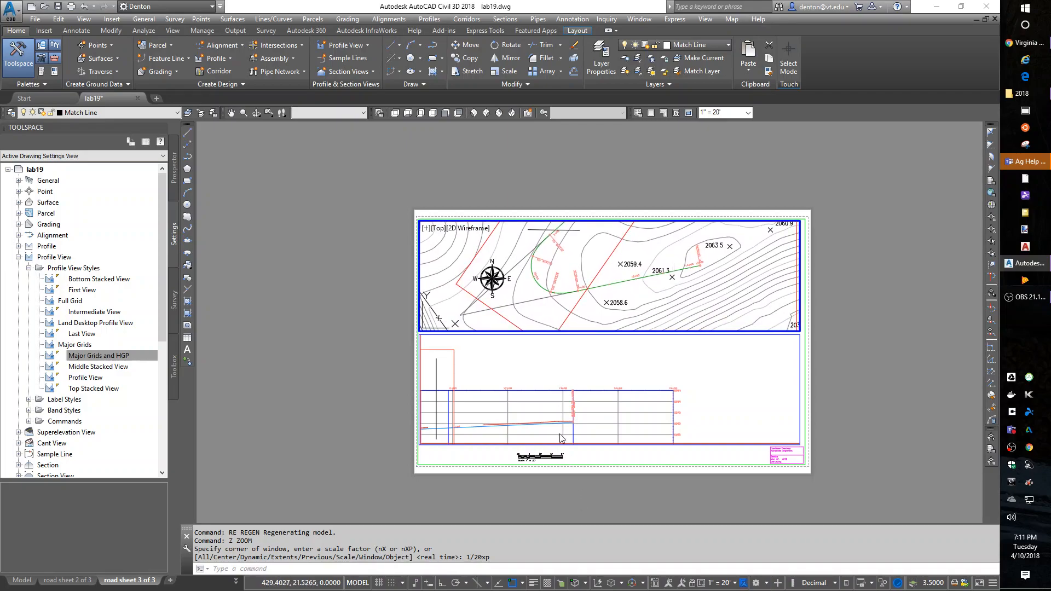
- Return to paper space and lock the display of both the plan and profile viewports on road sheet 3 of 3
{"action": "double_click", "coordinate": [889, 327]}
{"action": "left_click", "coordinate": [773, 353]}
{"action": "left_click", "coordinate": [749, 332]}
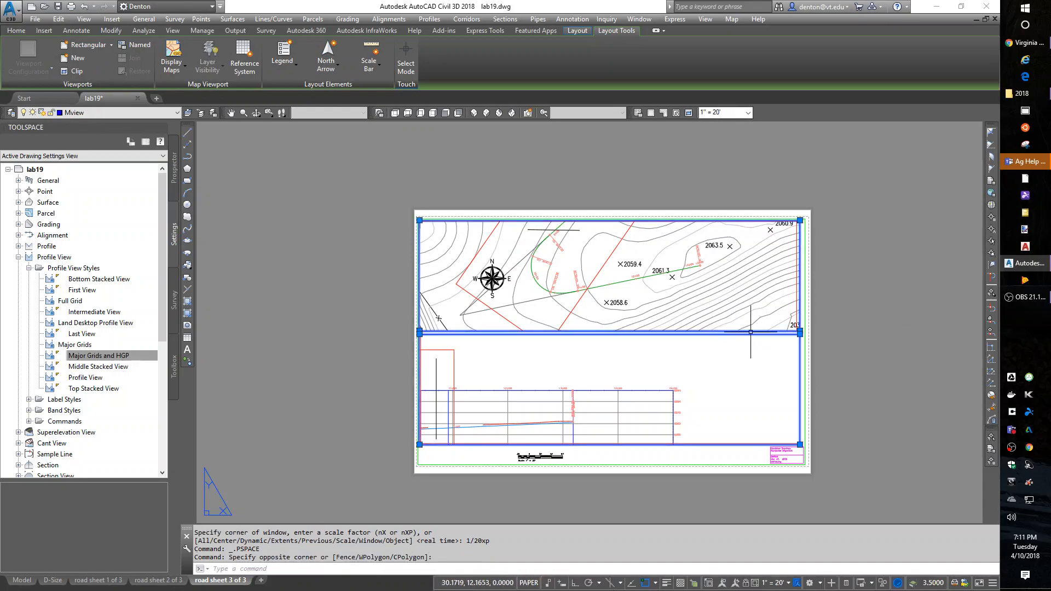
{"action": "right_click", "coordinate": [749, 333]}
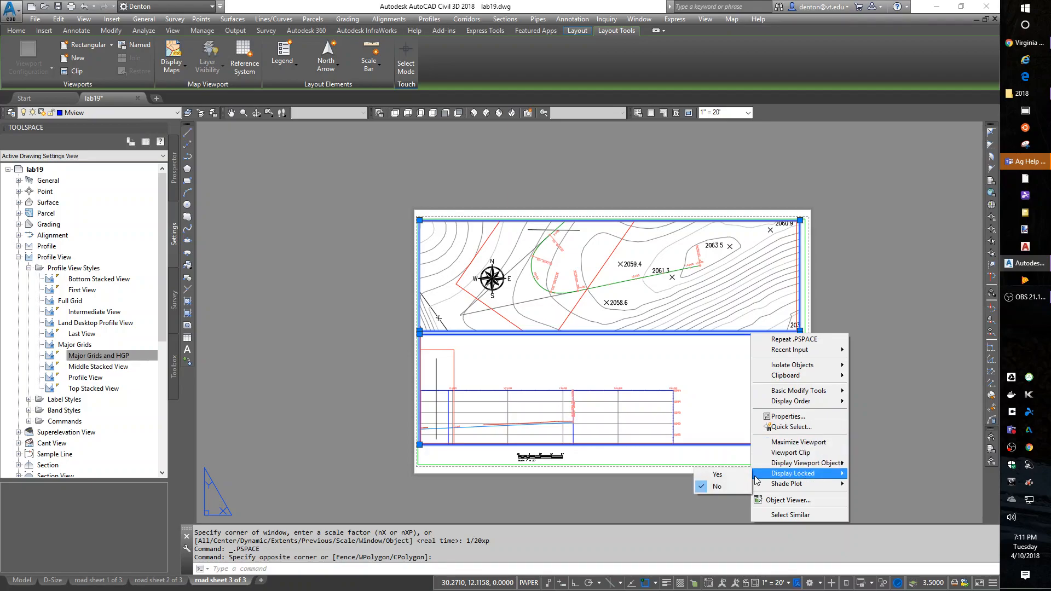
{"action": "left_click", "coordinate": [736, 475]}
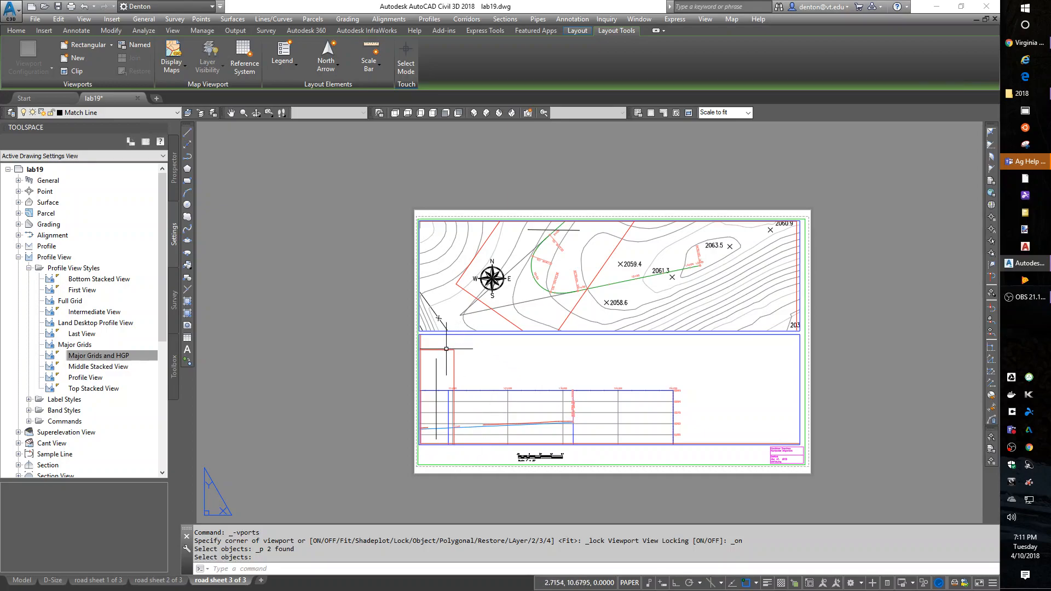
{"action": "left_click", "coordinate": [131, 358]}
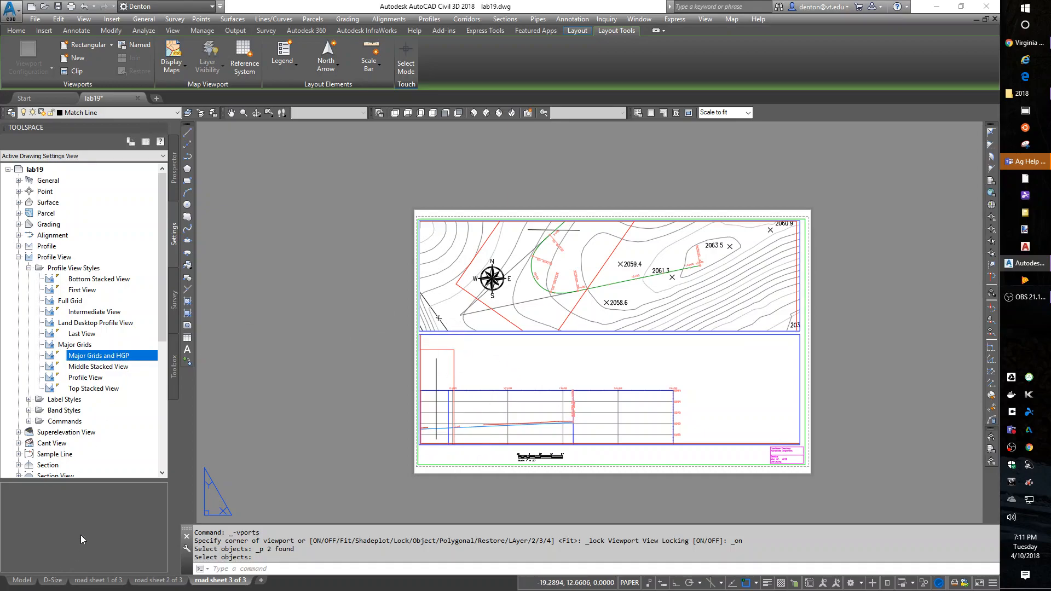
- In model space, move the red sheet frames around the road plan and the road profile view to the Mview layer
{"action": "left_click", "coordinate": [22, 580]}
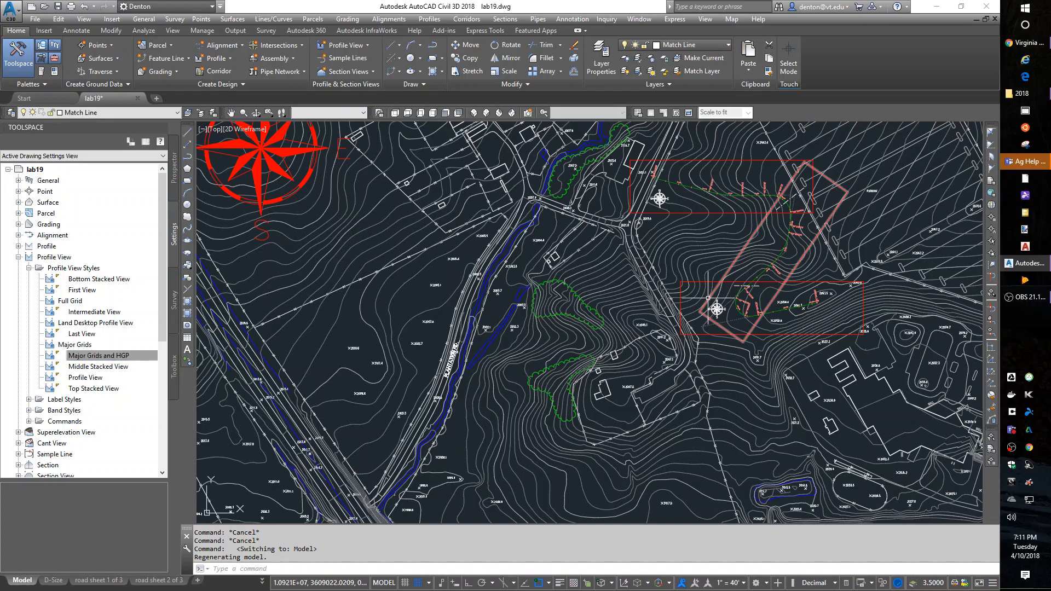
{"action": "scroll", "coordinate": [706, 298], "scroll_direction": "up", "scroll_amount": 6}
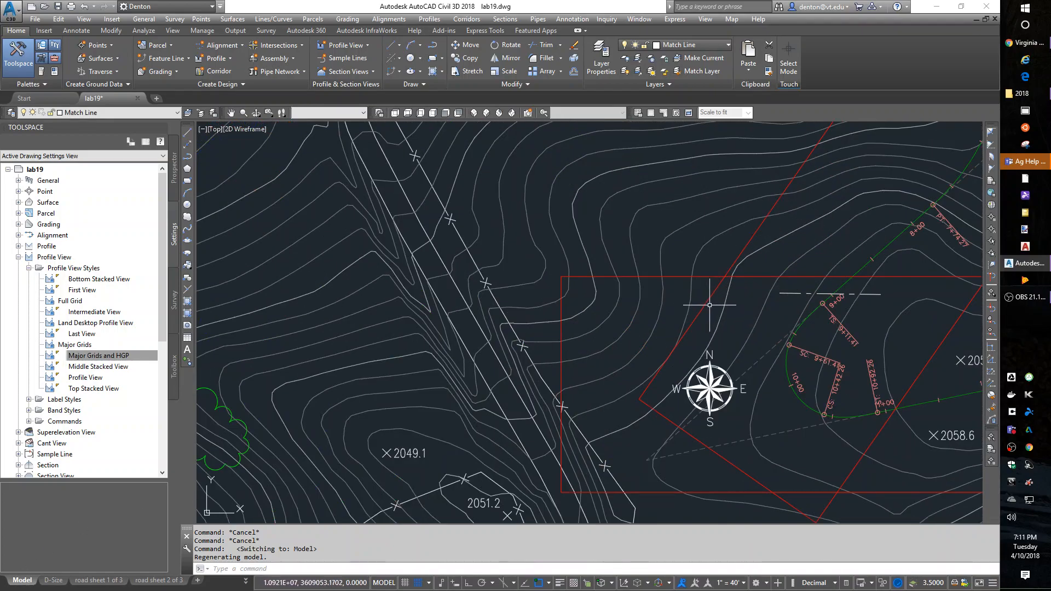
{"action": "left_click", "coordinate": [719, 288]}
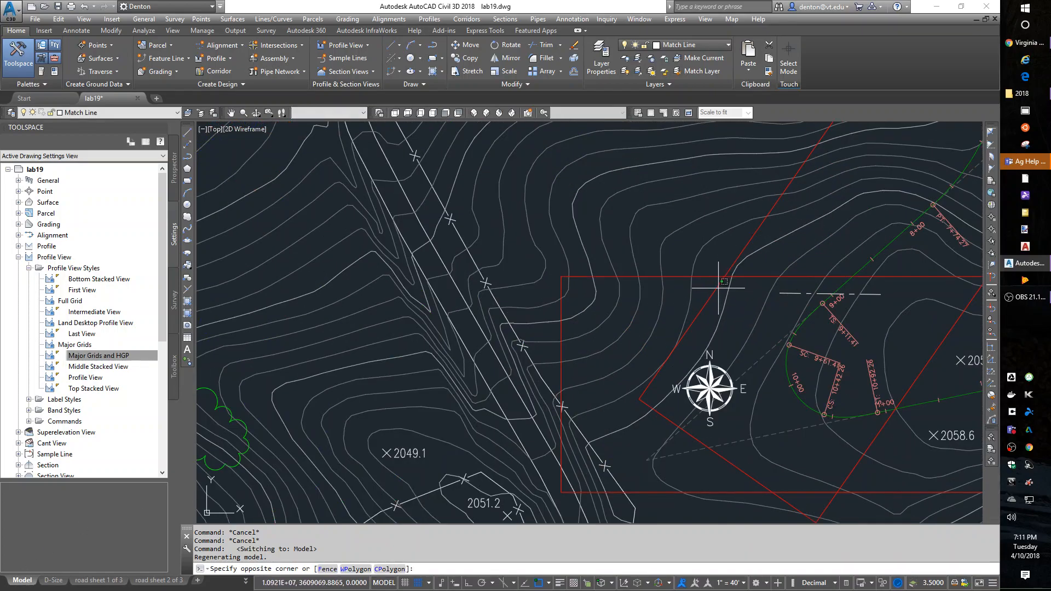
{"action": "left_click", "coordinate": [699, 268]}
{"action": "scroll", "coordinate": [705, 278], "scroll_direction": "down", "scroll_amount": 4}
{"action": "scroll", "coordinate": [705, 172], "scroll_direction": "down", "scroll_amount": 1}
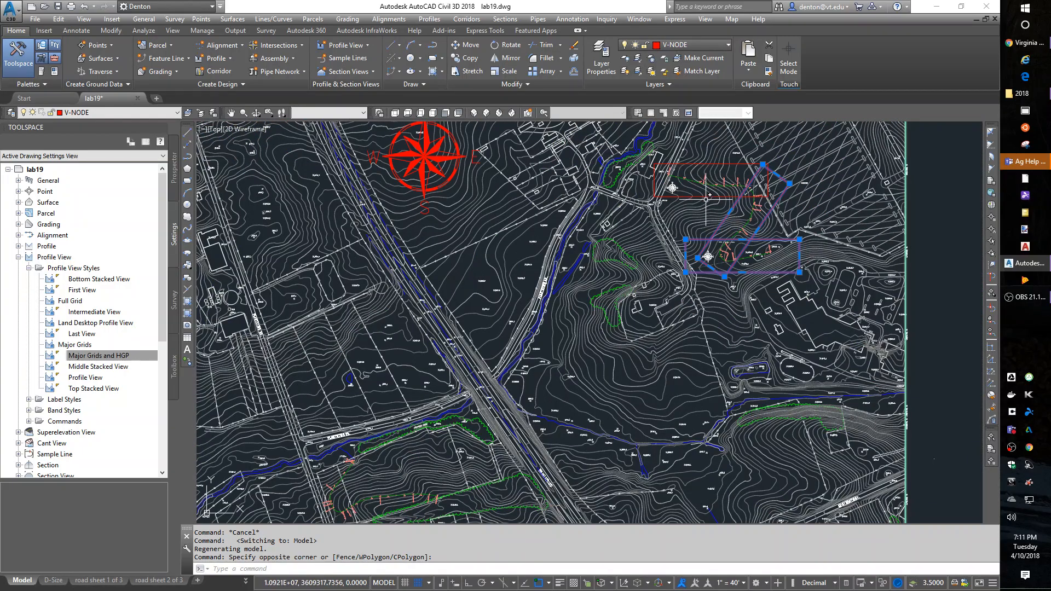
{"action": "scroll", "coordinate": [706, 196], "scroll_direction": "down", "scroll_amount": 5}
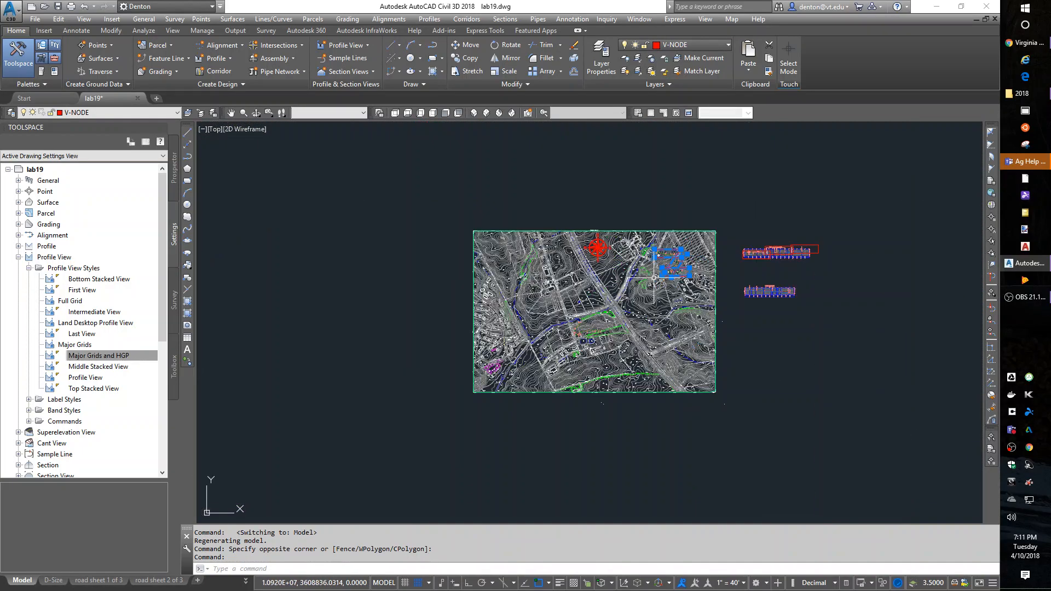
{"action": "scroll", "coordinate": [769, 260], "scroll_direction": "up", "scroll_amount": 3}
{"action": "scroll", "coordinate": [777, 229], "scroll_direction": "up", "scroll_amount": 5}
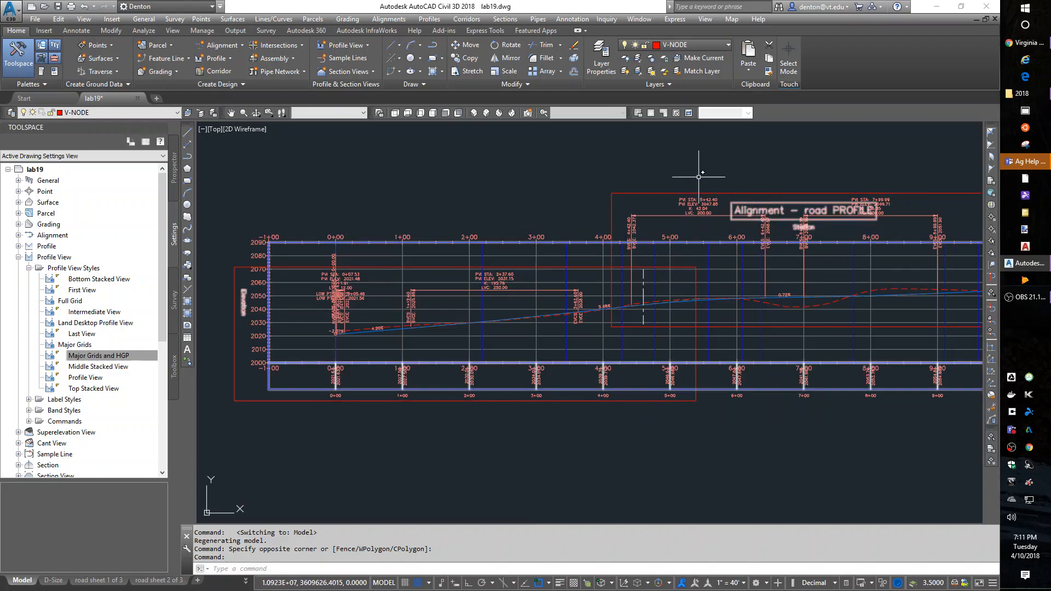
{"action": "left_click", "coordinate": [675, 192]}
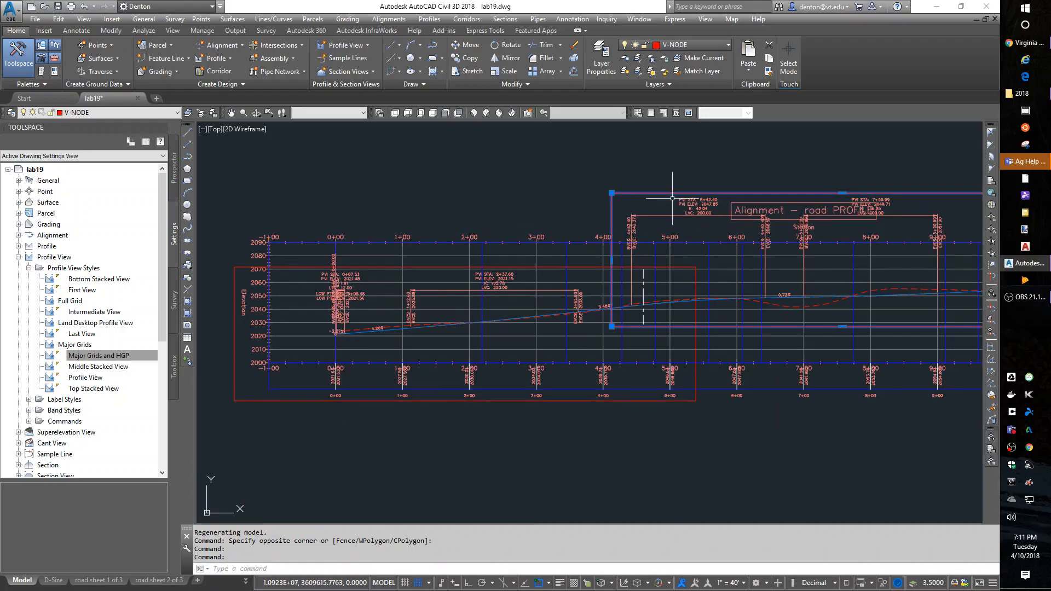
{"action": "left_click", "coordinate": [675, 266]}
{"action": "middle_click_drag", "start_coordinate": [628, 257], "coordinate": [379, 288]}
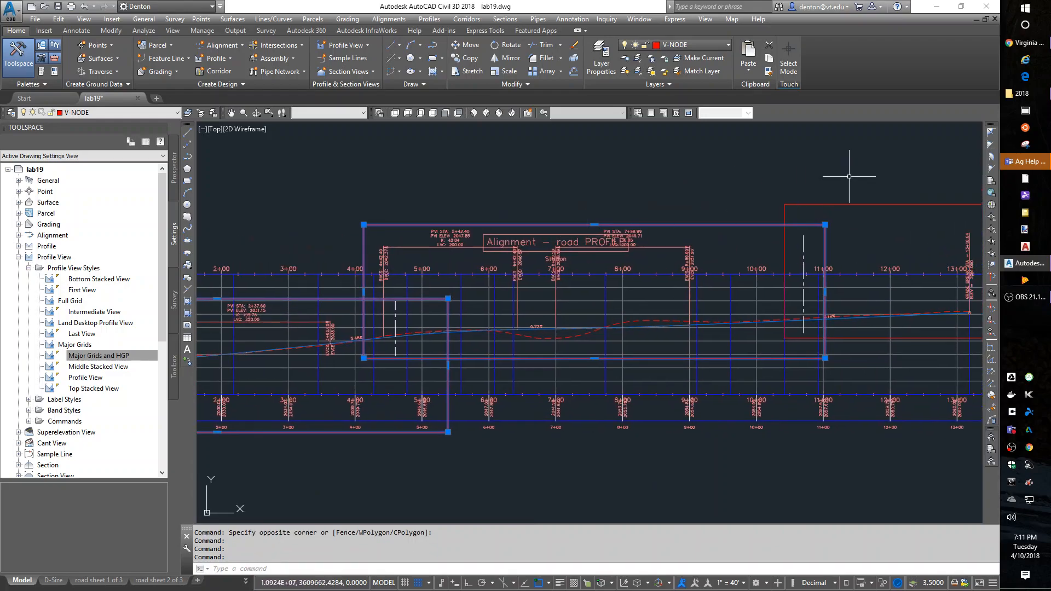
{"action": "left_click", "coordinate": [889, 204]}
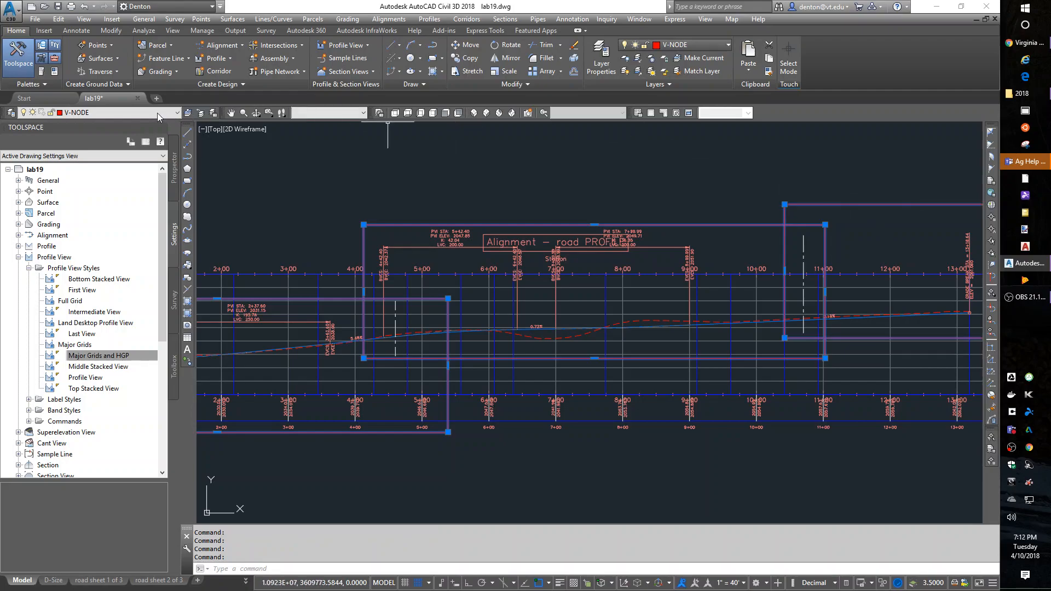
{"action": "left_click", "coordinate": [134, 114]}
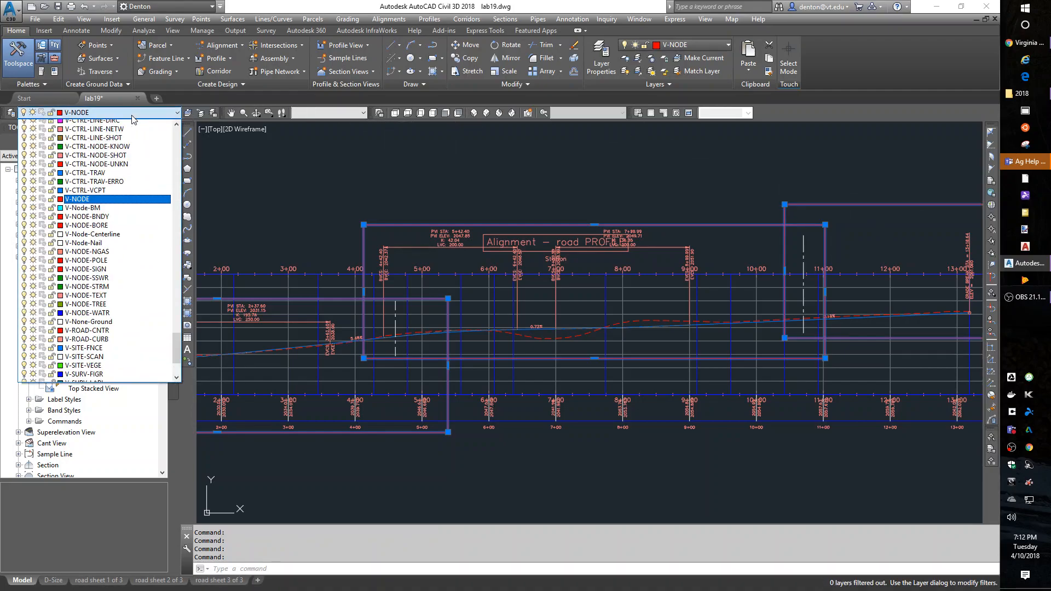
{"action": "left_click", "coordinate": [126, 133]}
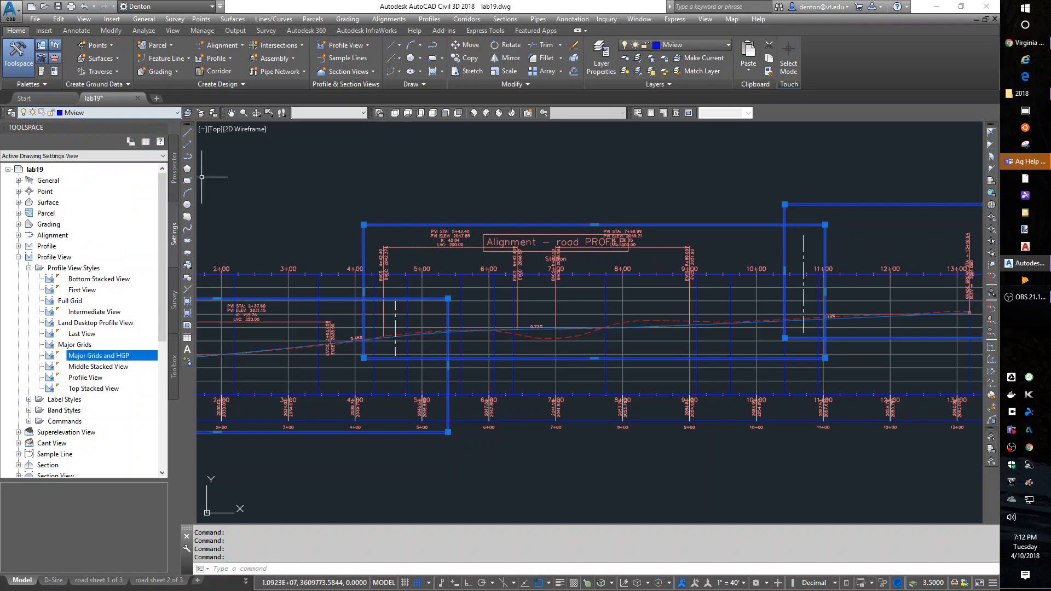
{"action": "key", "text": "Escape"}
{"action": "key", "text": "Escape"}
{"action": "key", "text": "Escape"}
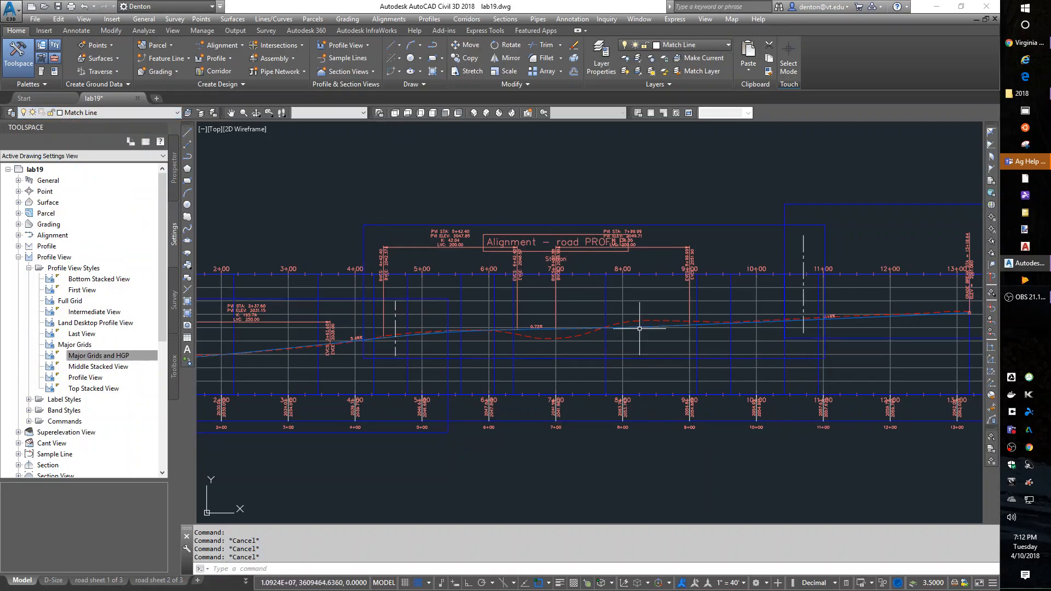
- Open the road sheet 1 of 3 layout and examine its plan and profile in a full plot preview
{"action": "left_click", "coordinate": [102, 582]}
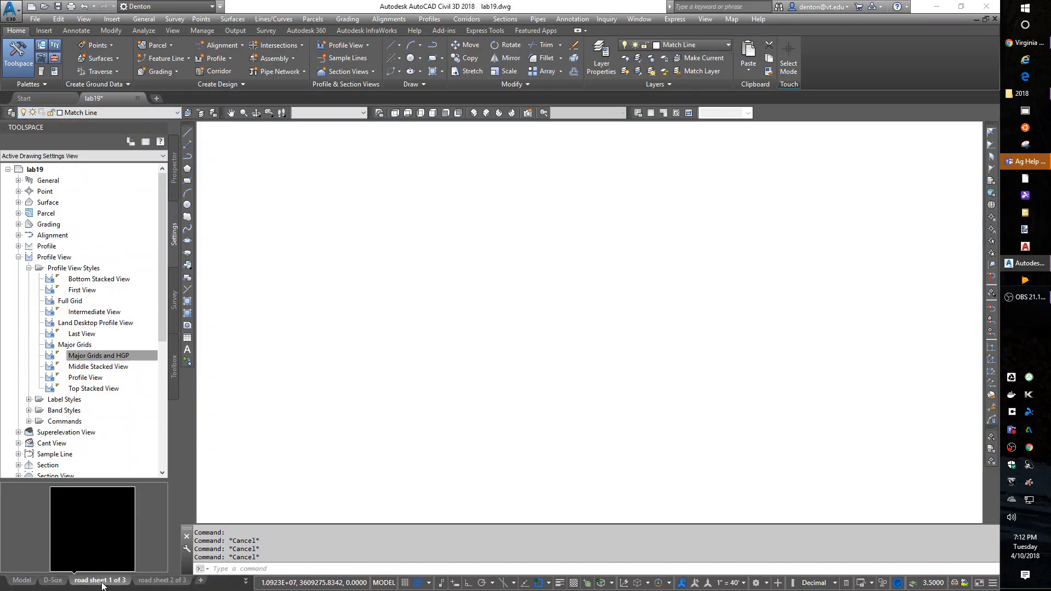
{"action": "type", "text": "plot"}
{"action": "key", "text": "Return"}
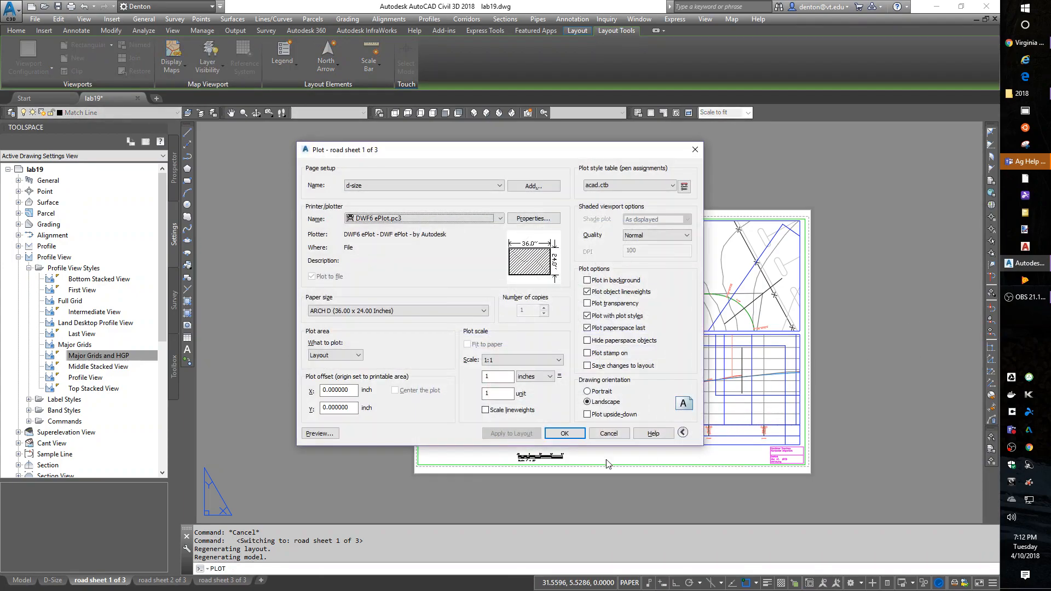
{"action": "left_click", "coordinate": [319, 434]}
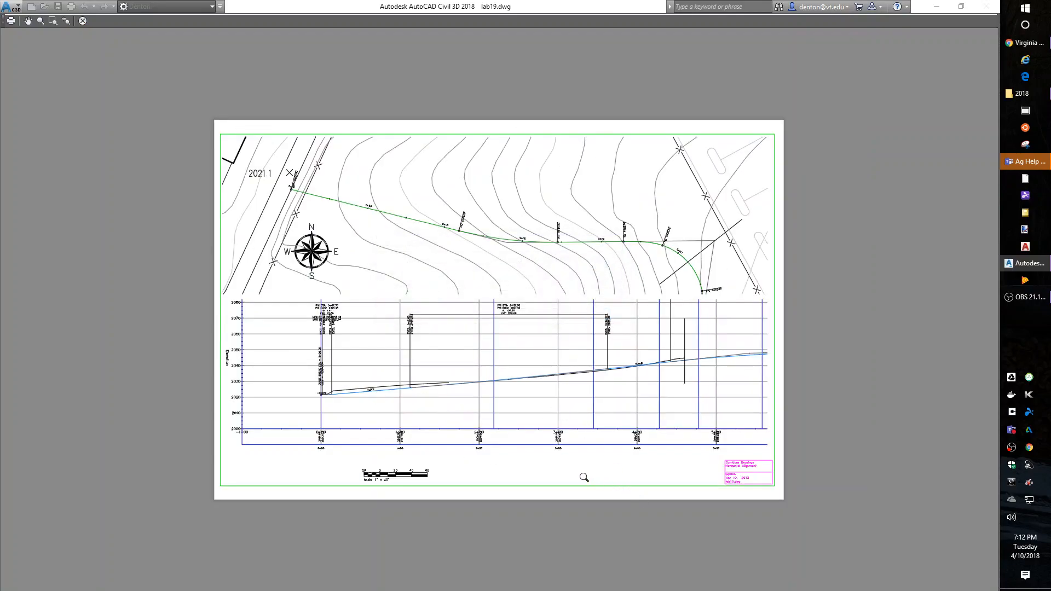
{"action": "scroll", "coordinate": [330, 366], "scroll_direction": "up", "scroll_amount": 2}
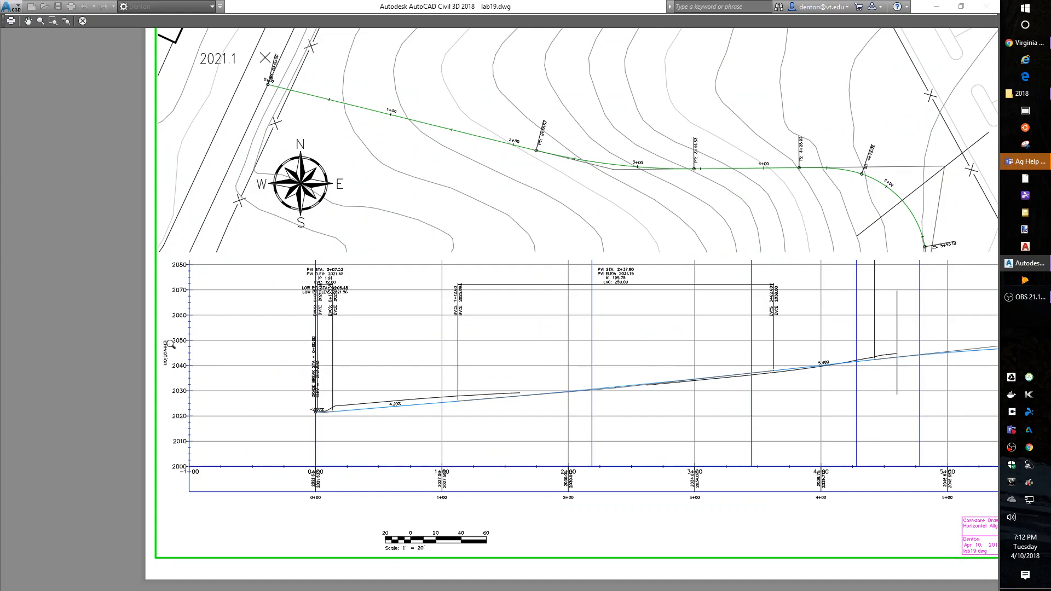
{"action": "middle_click_drag", "start_coordinate": [812, 335], "coordinate": [654, 316]}
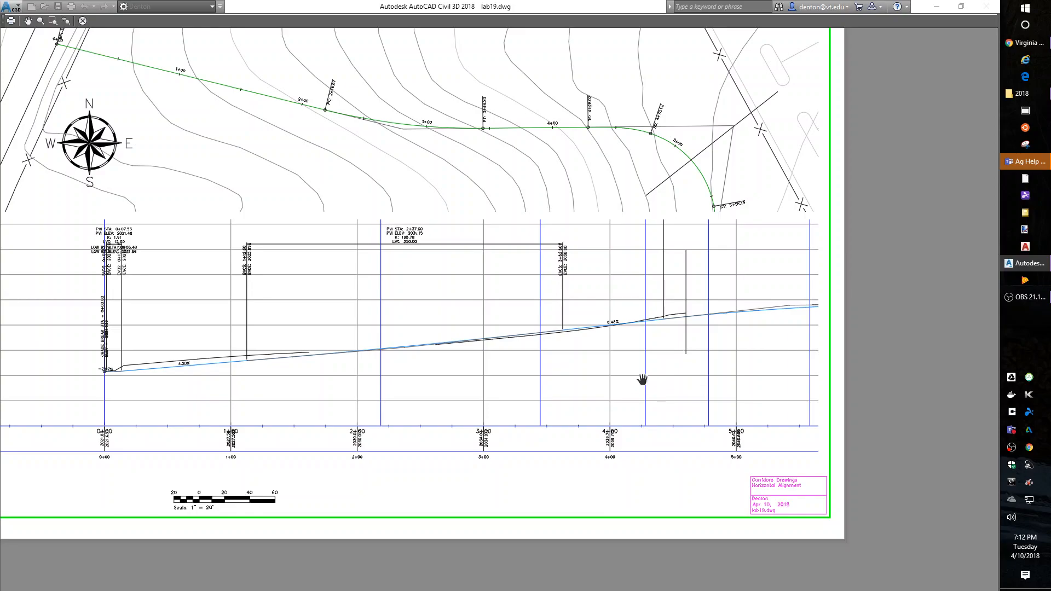
{"action": "scroll", "coordinate": [742, 362], "scroll_direction": "down", "scroll_amount": 2}
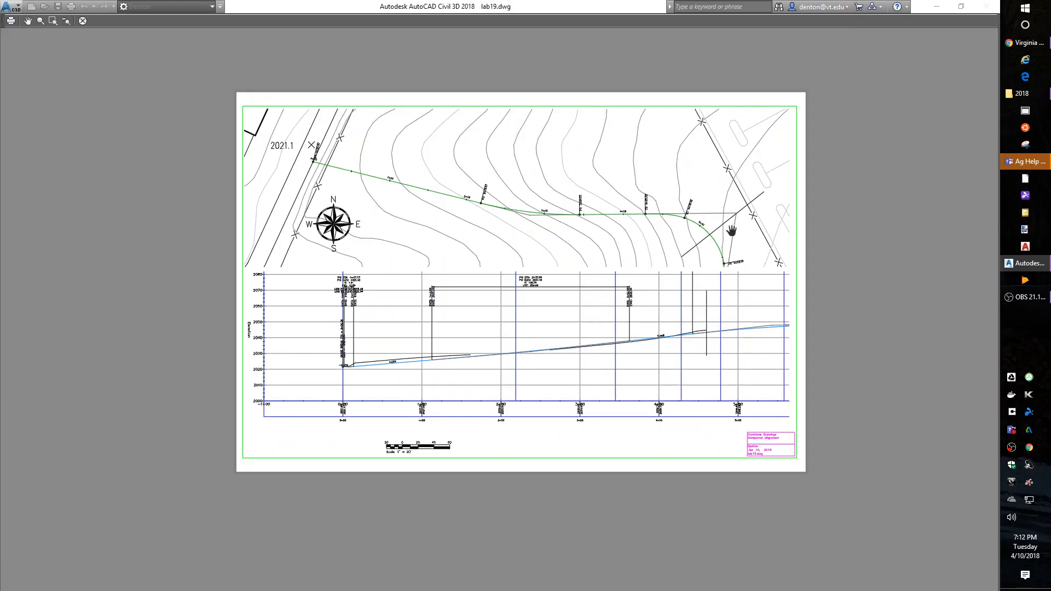
{"action": "key", "text": "Escape"}
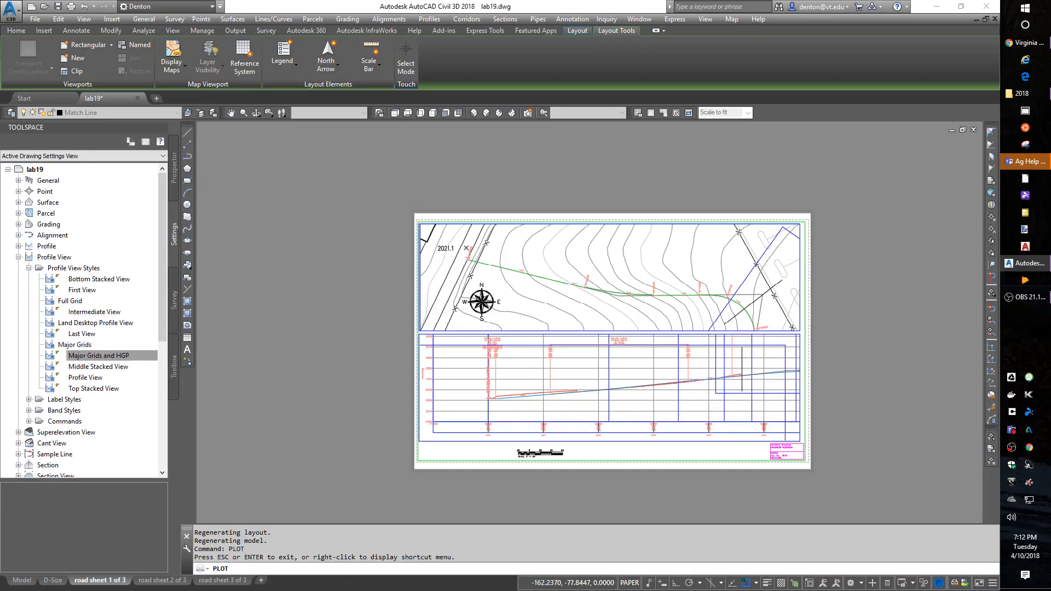
{"action": "key", "text": "Escape"}
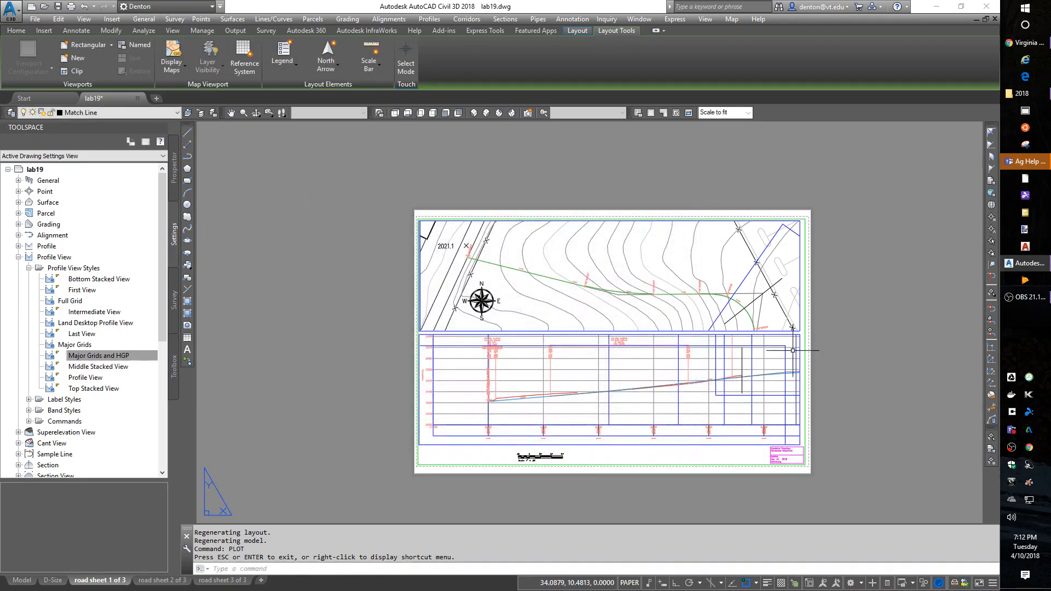
- Set PSLTSCALE to 0 on road sheet 1 of 3, regenerating all viewports, and save the drawing
{"action": "type", "text": "psltscale"}
{"action": "key", "text": "Return"}
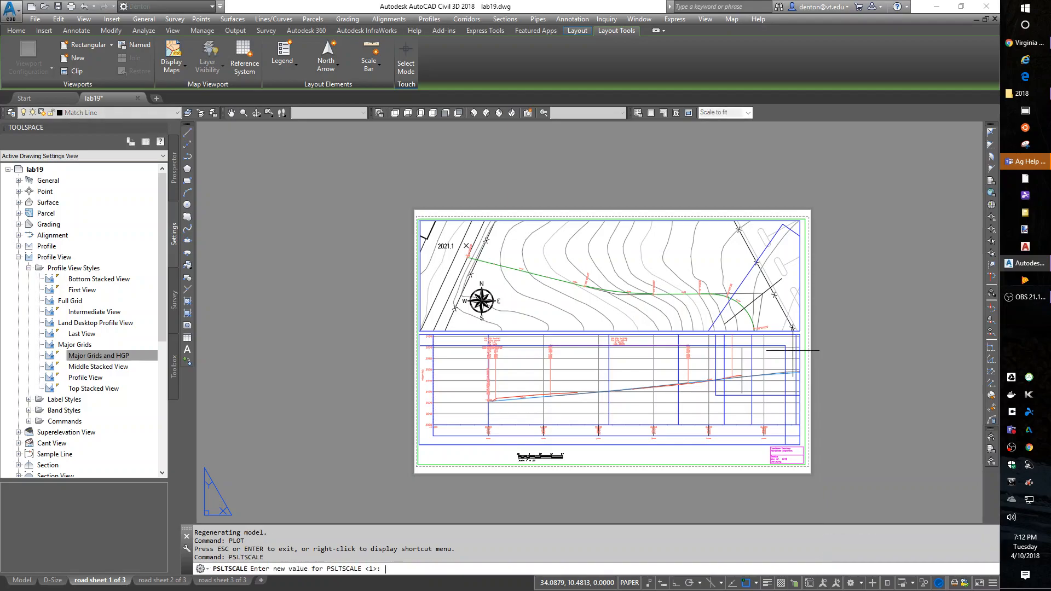
{"action": "type", "text": "0"}
{"action": "key", "text": "Return"}
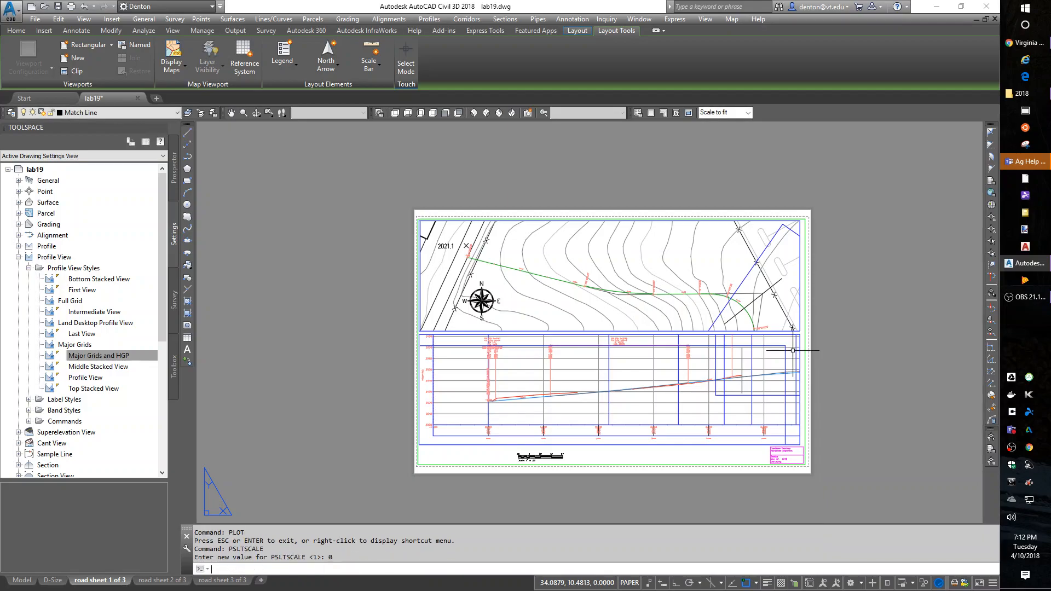
{"action": "type", "text": "rea"}
{"action": "key", "text": "Return"}
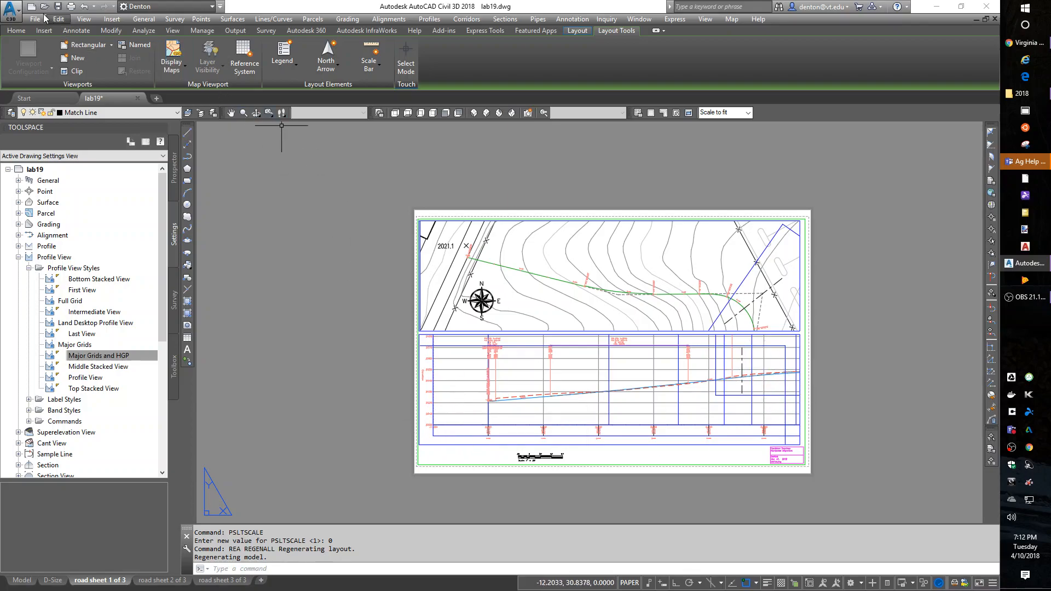
{"action": "left_click", "coordinate": [59, 7]}
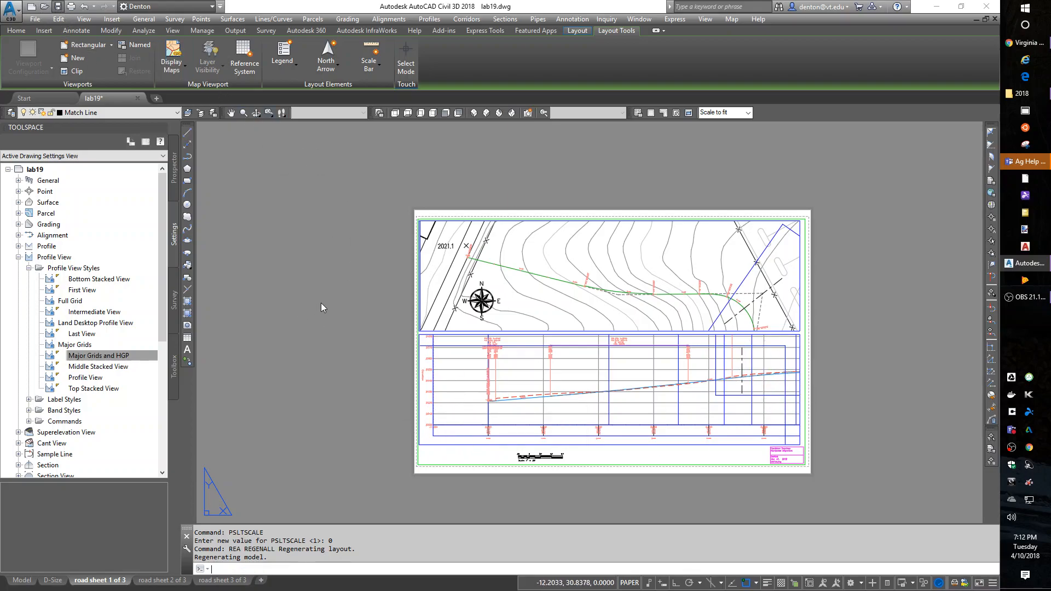